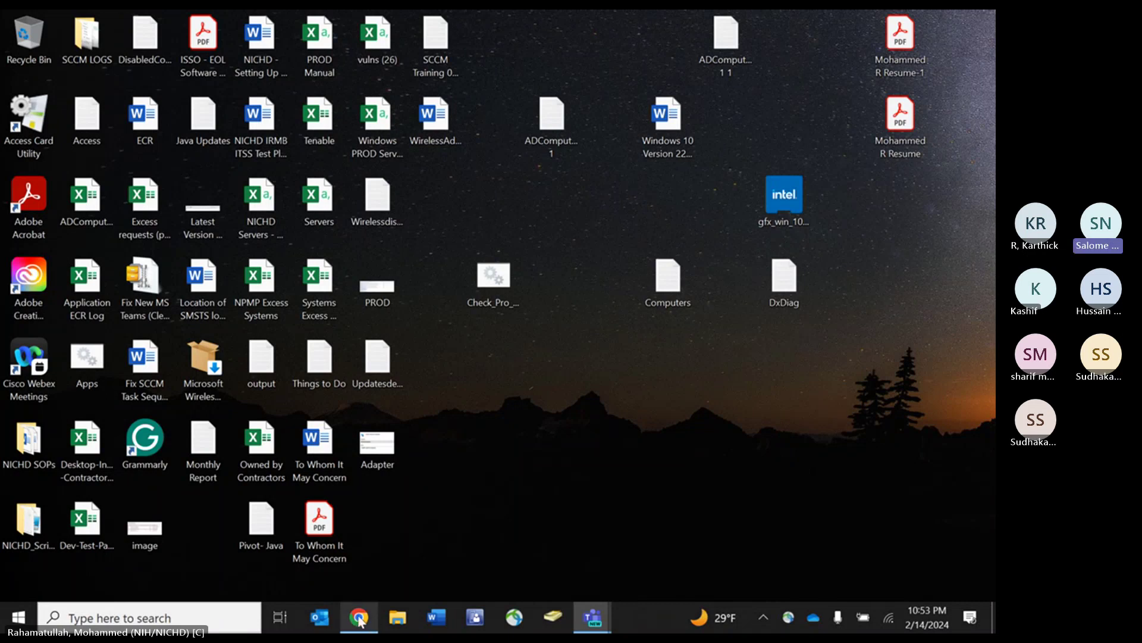
Bring the Chrome window with the Google new tab to the centre of the desktop
mouse_move(360, 621)
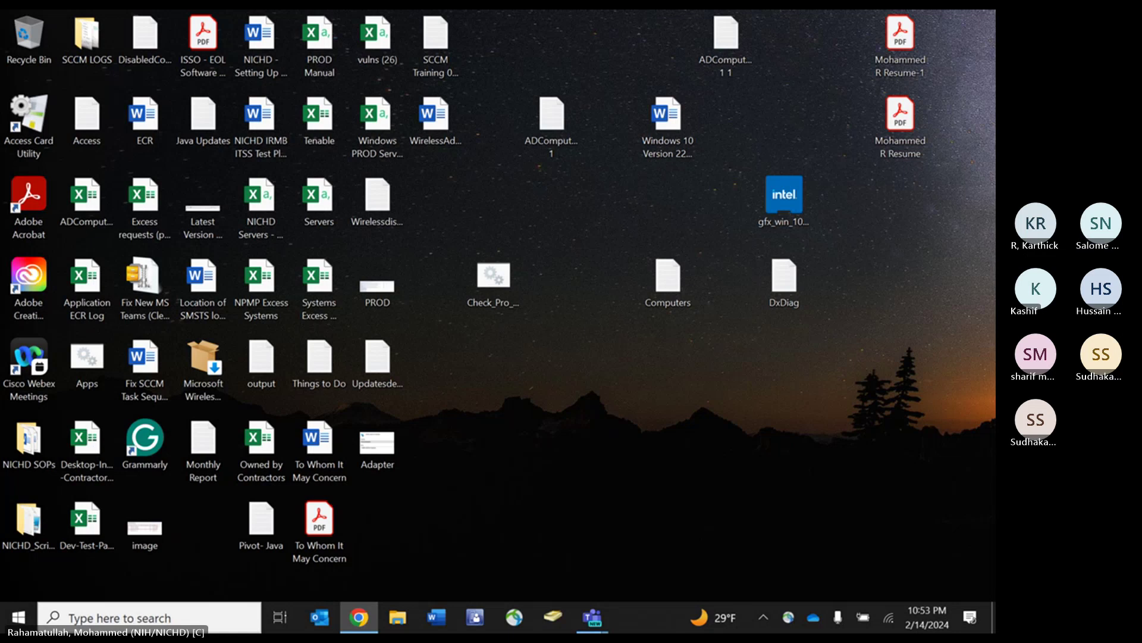
left_click_drag(994, 297, 571, 295)
Maximize the Chrome window so the Google new-tab page fills the whole screen
left_click(738, 294)
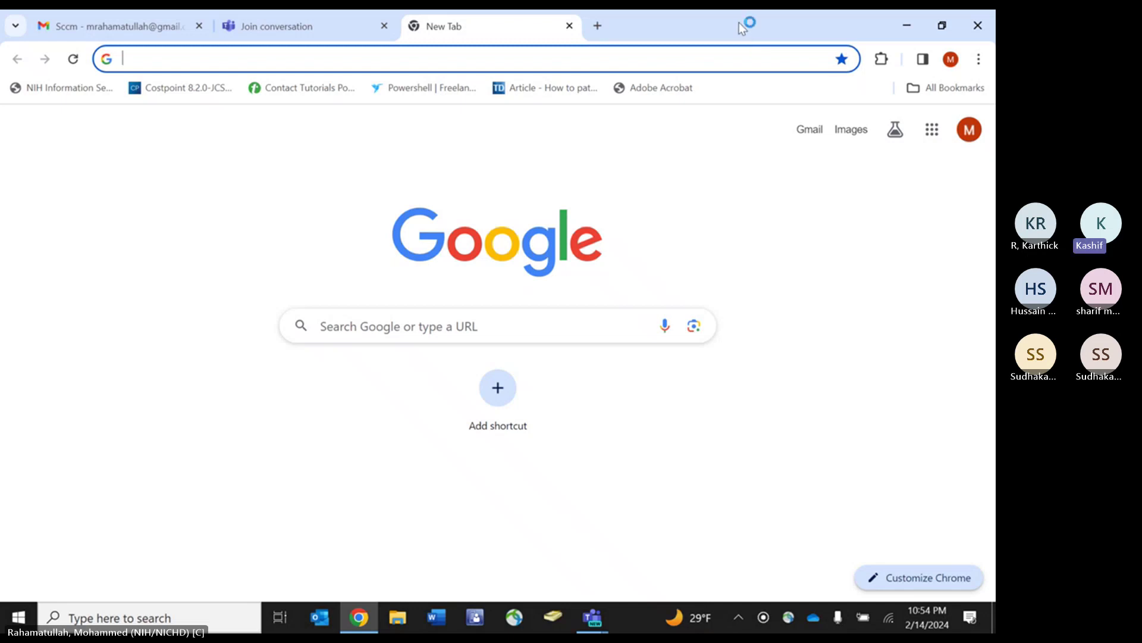
left_click_drag(739, 23, 589, 43)
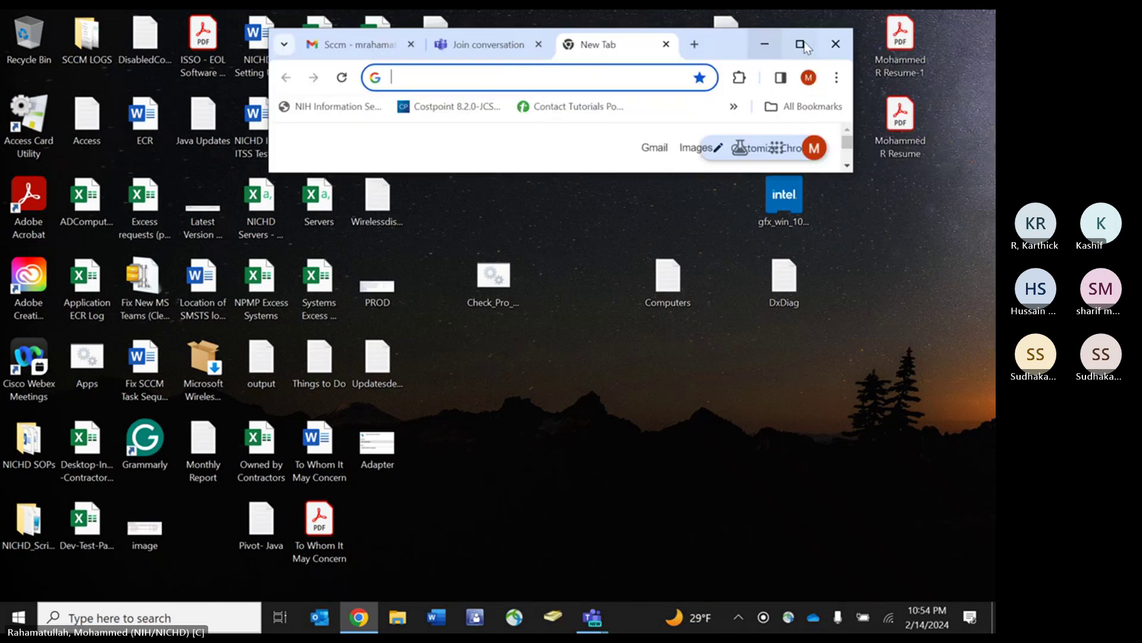
left_click(798, 43)
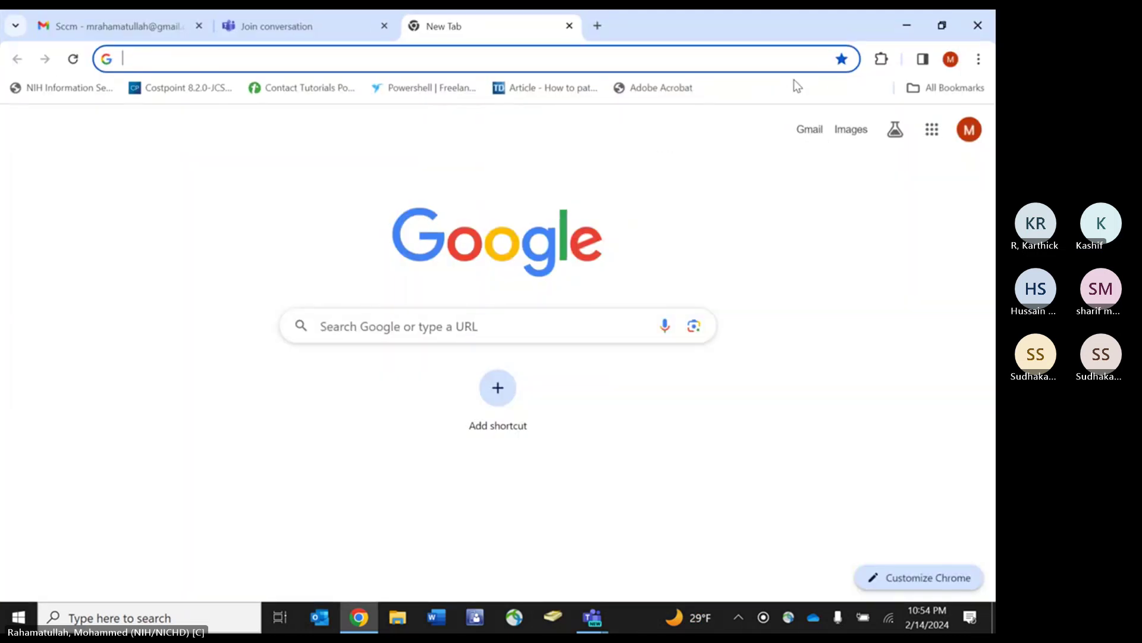
left_click(942, 26)
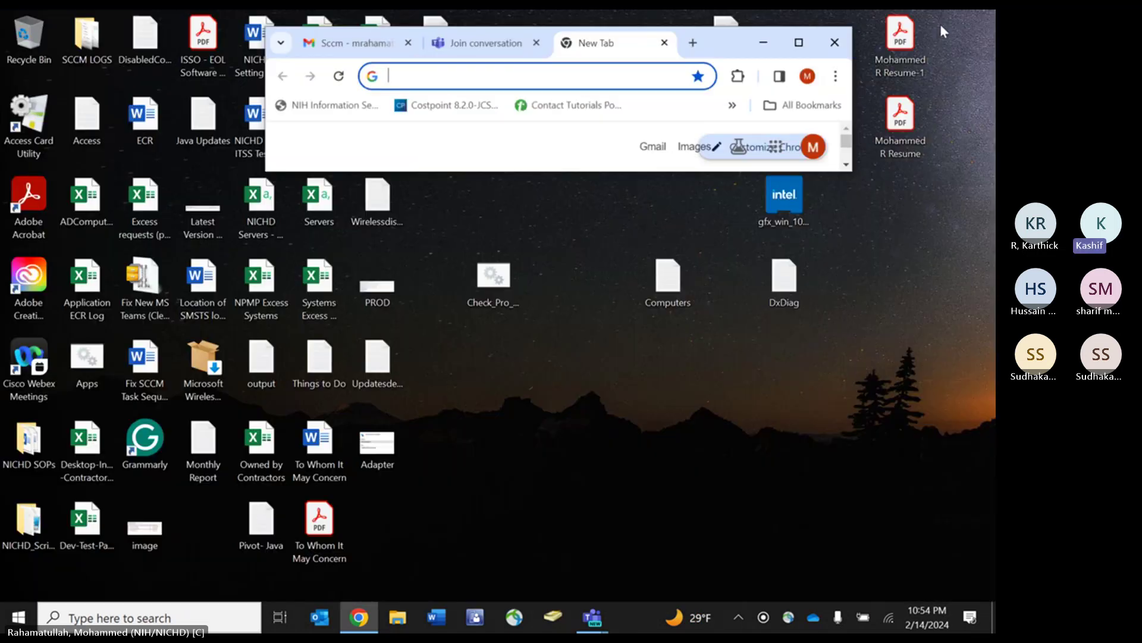
left_click(798, 43)
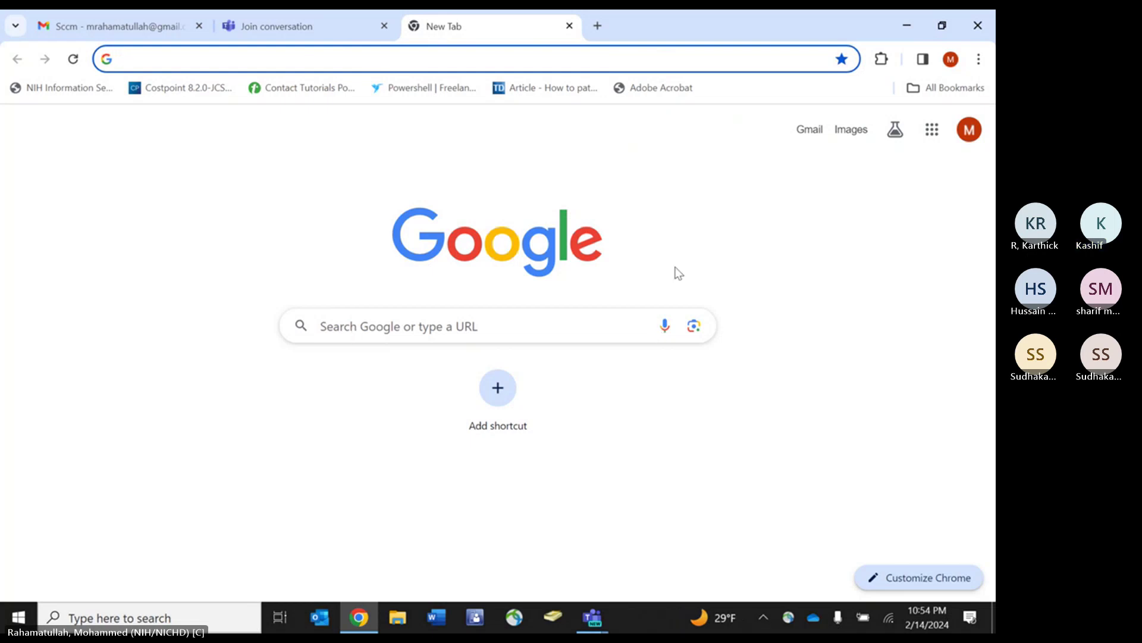
Search Google for 'azure free trial' using the suggestion offered for 'azure free'
left_click(641, 63)
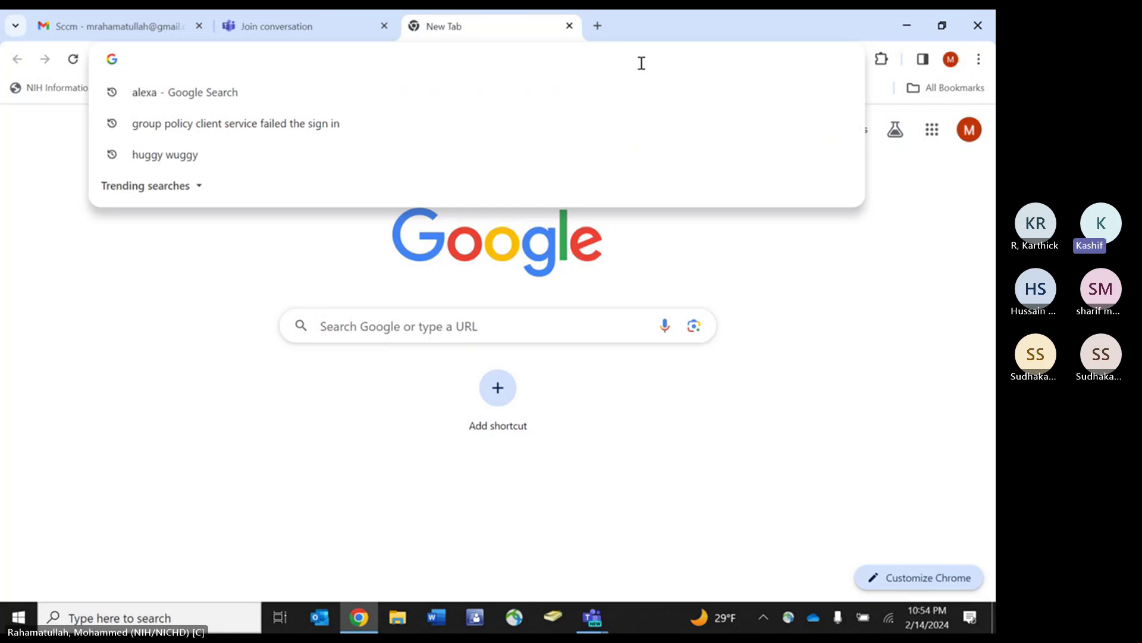
left_click(570, 332)
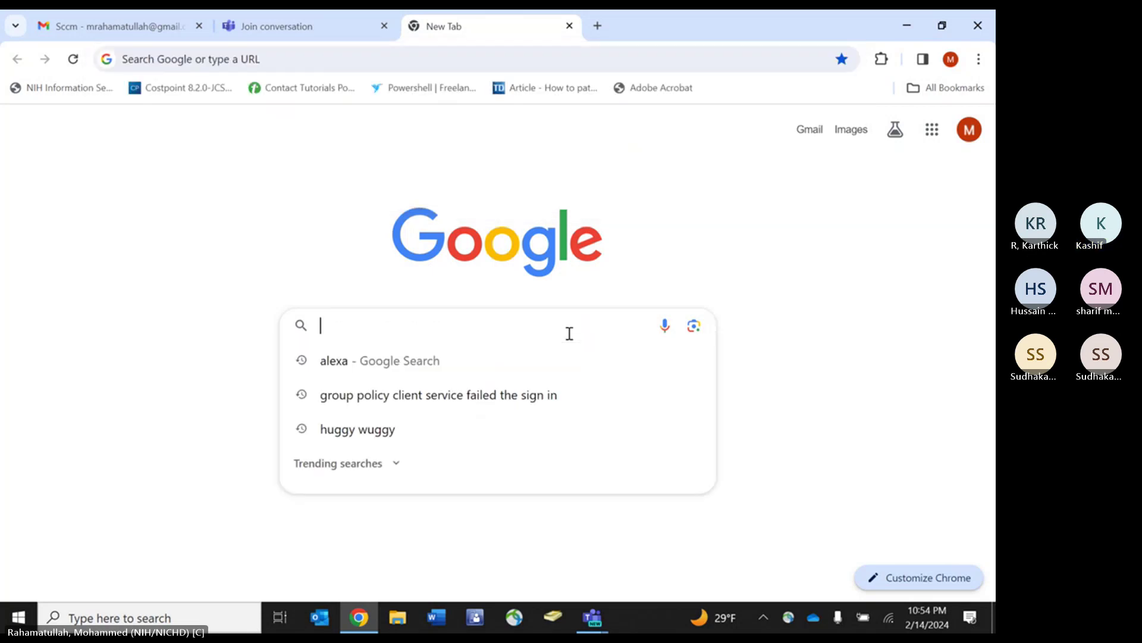
type("azu")
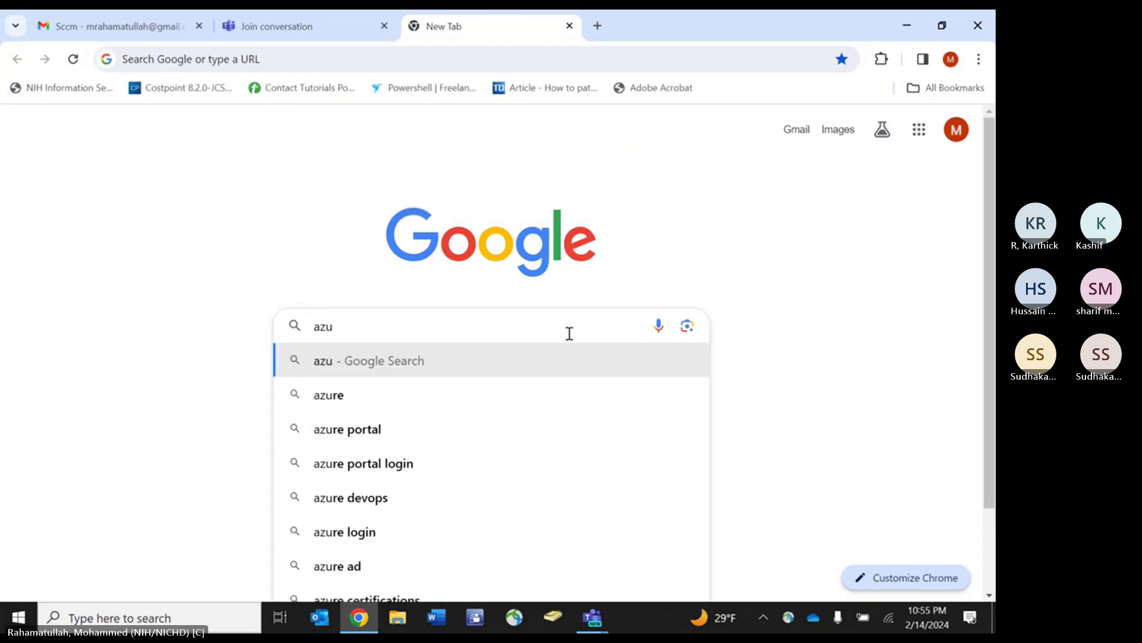
type("re fre")
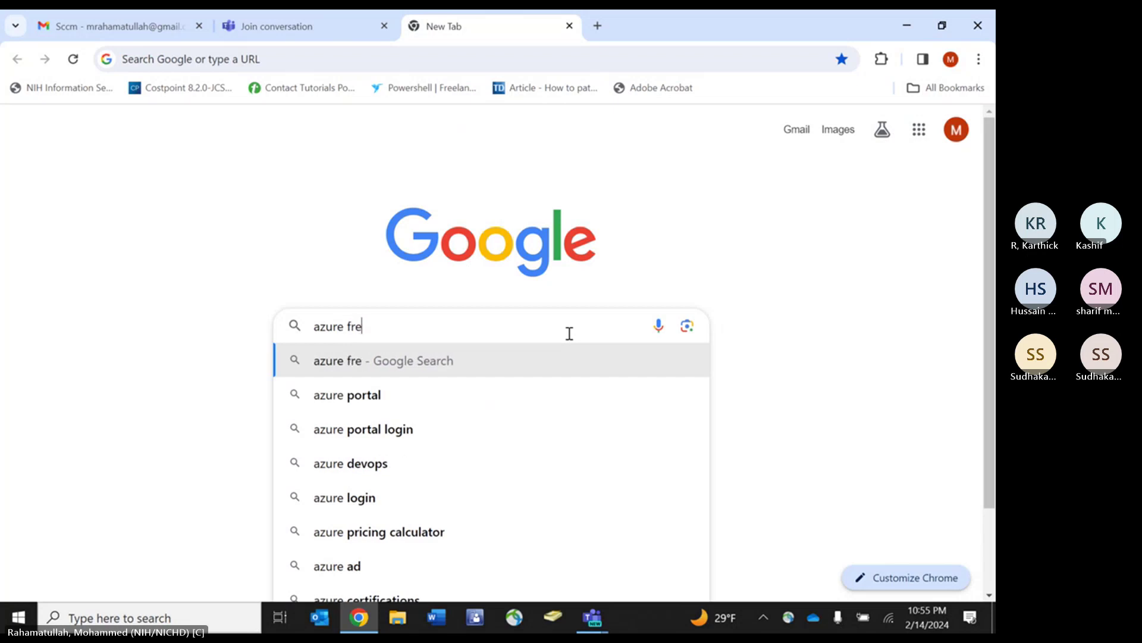
type("e")
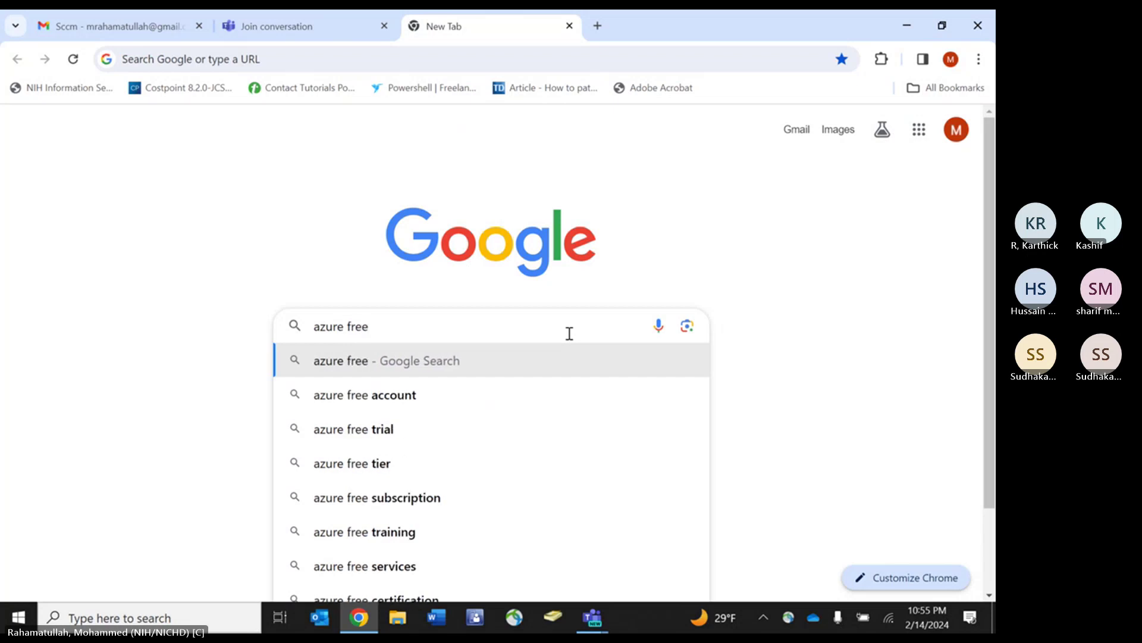
left_click(443, 433)
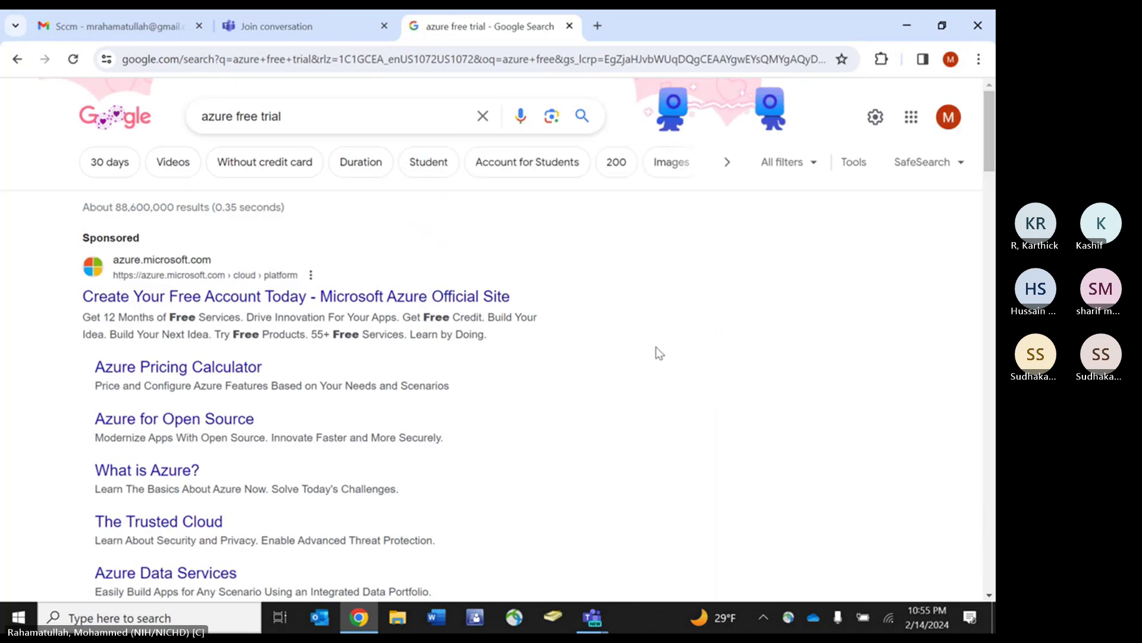
scroll(660, 353, "down", 1)
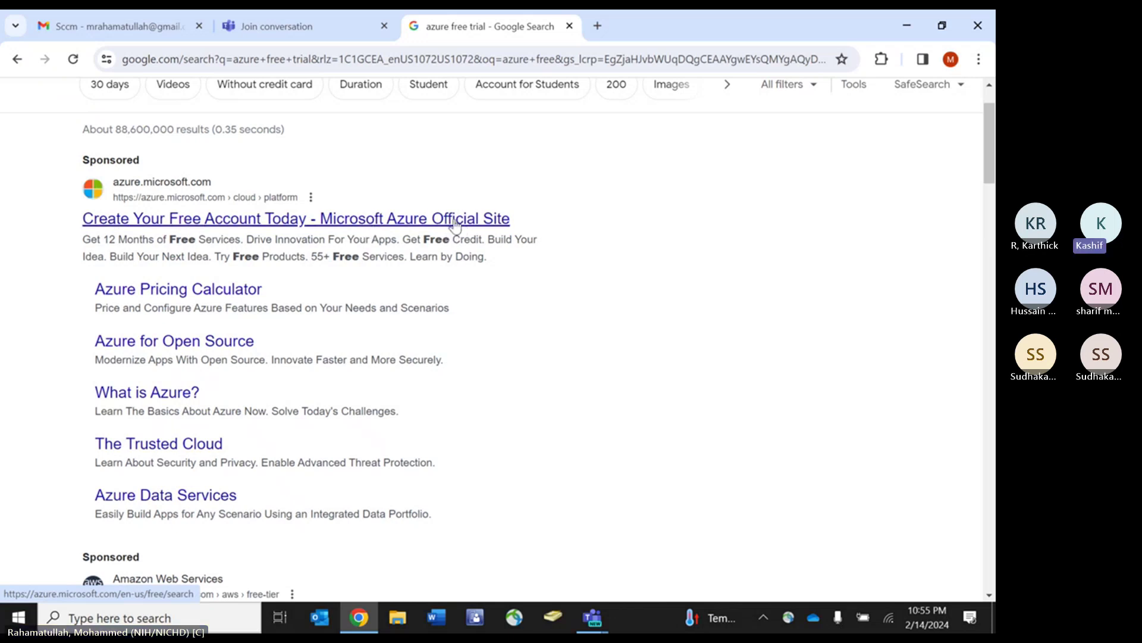
Open the sponsored Azure free-account page and start the free sign-up to reach the account picker
left_click(435, 221)
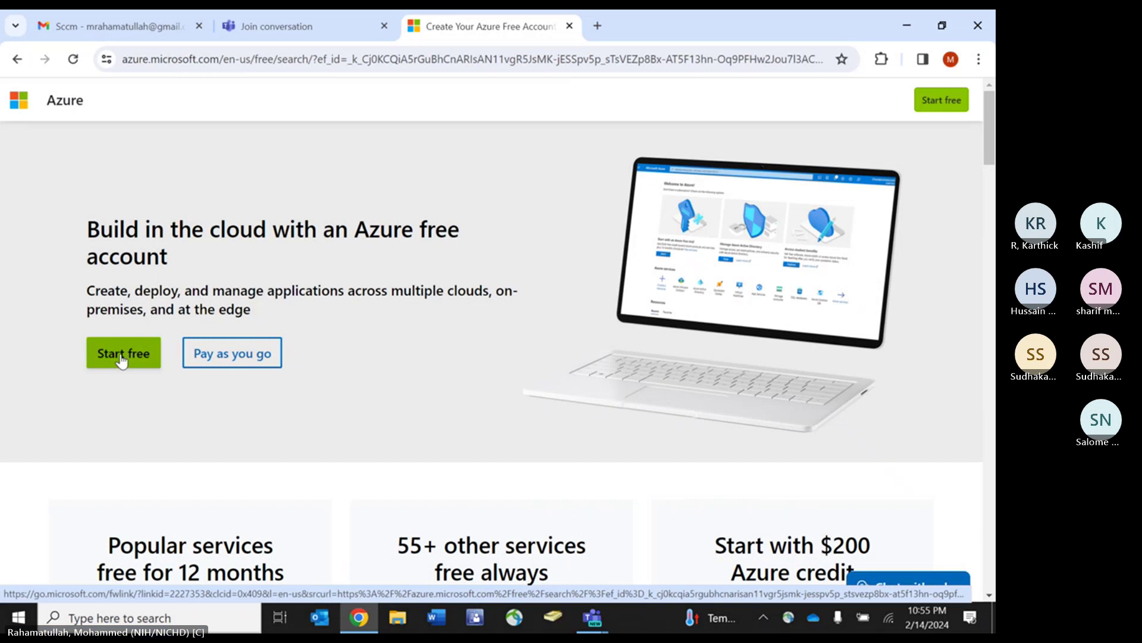
scroll(442, 385, "down", 3)
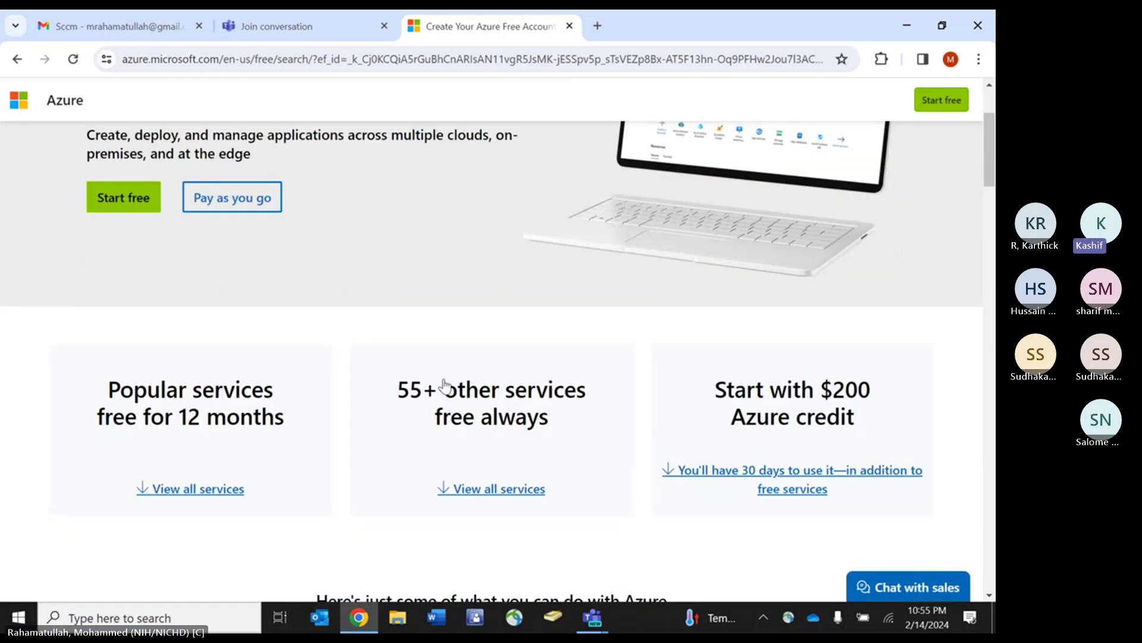
scroll(119, 244, "up", 1)
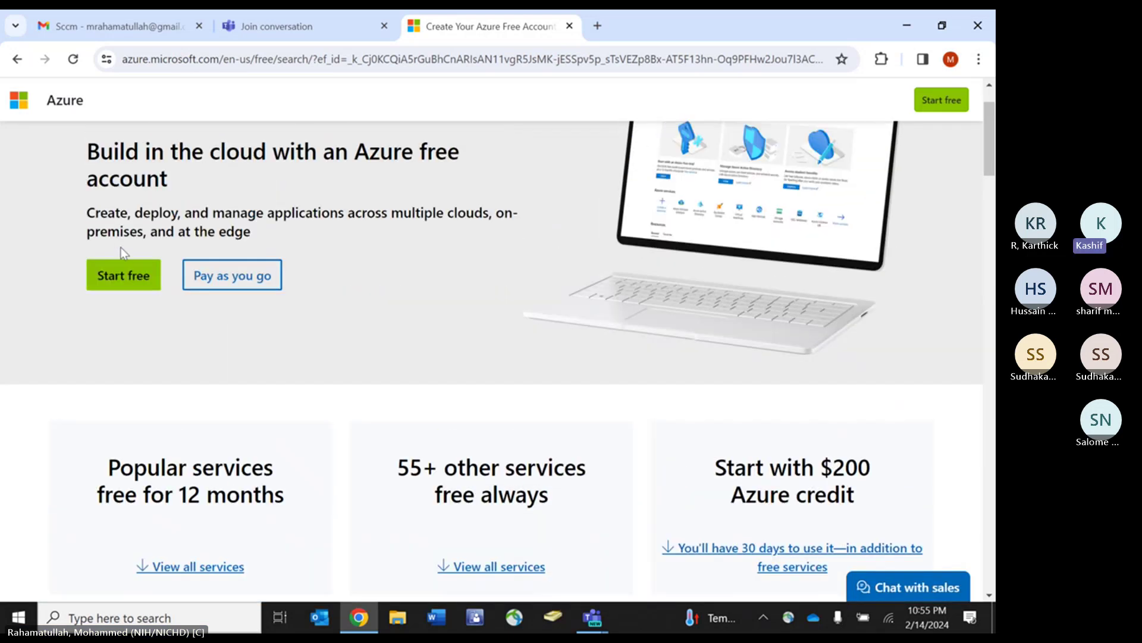
left_click(120, 276)
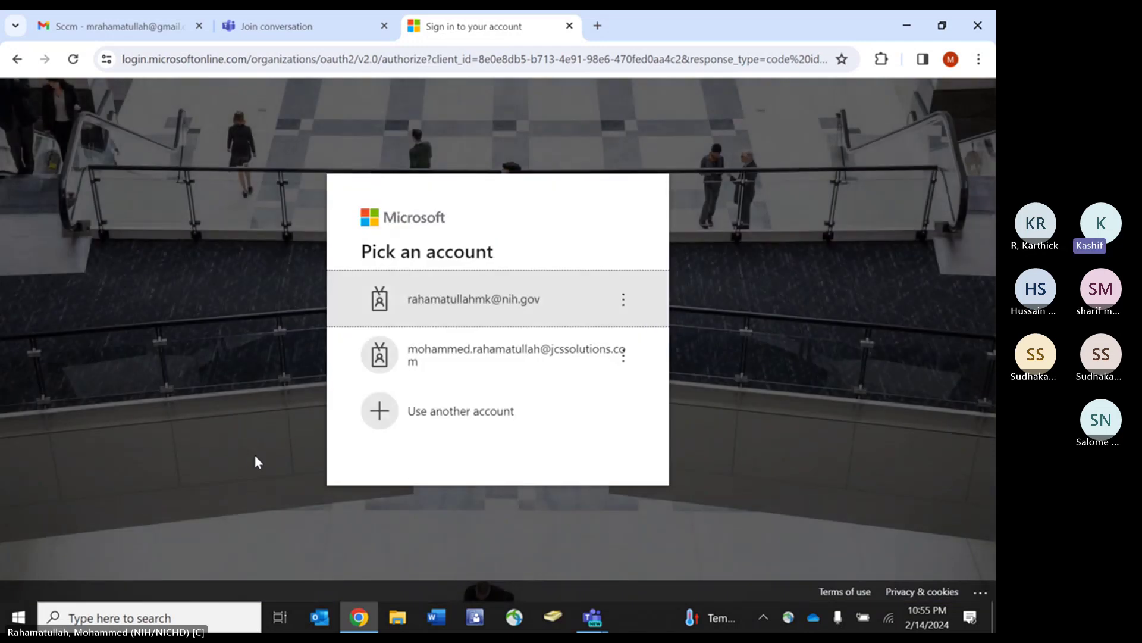
Try signing in with a different personal email account and its password
left_click(476, 433)
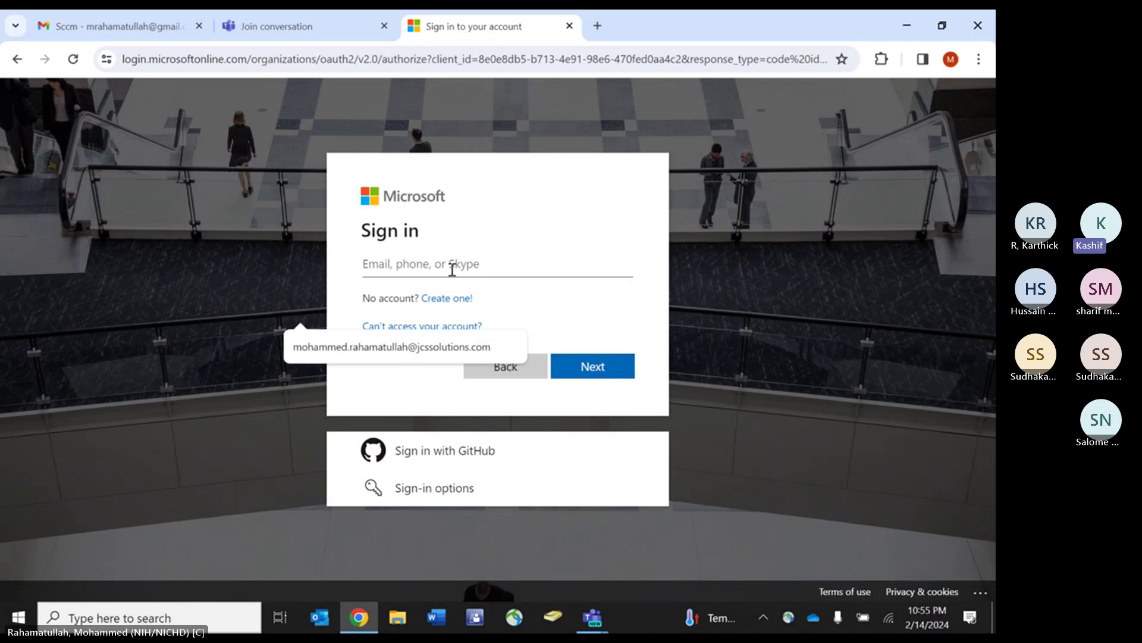
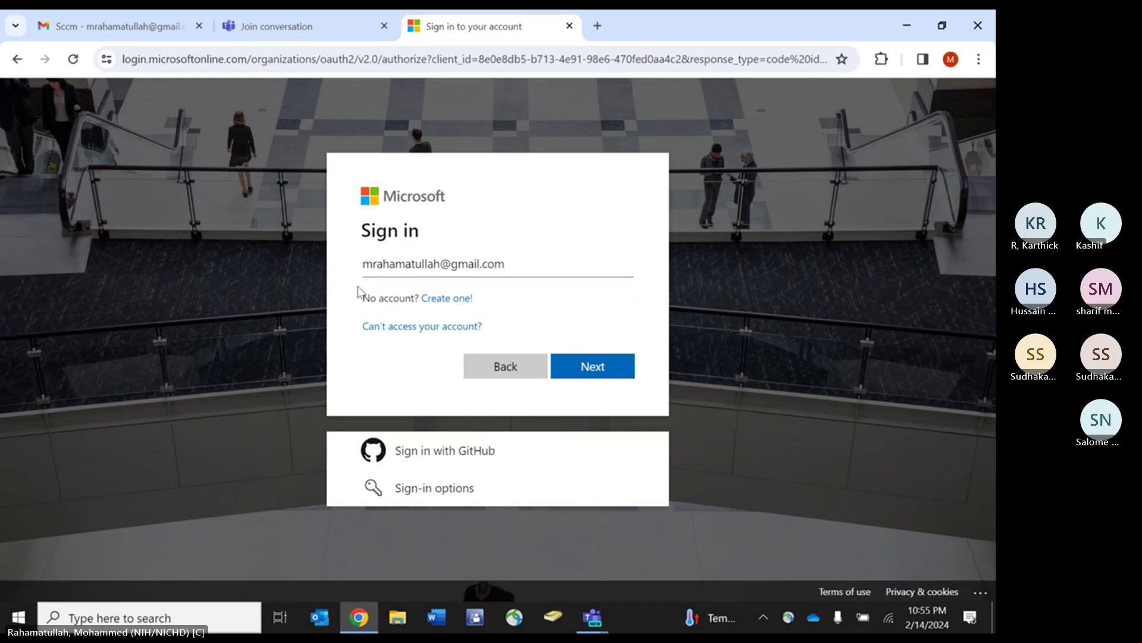
left_click(609, 370)
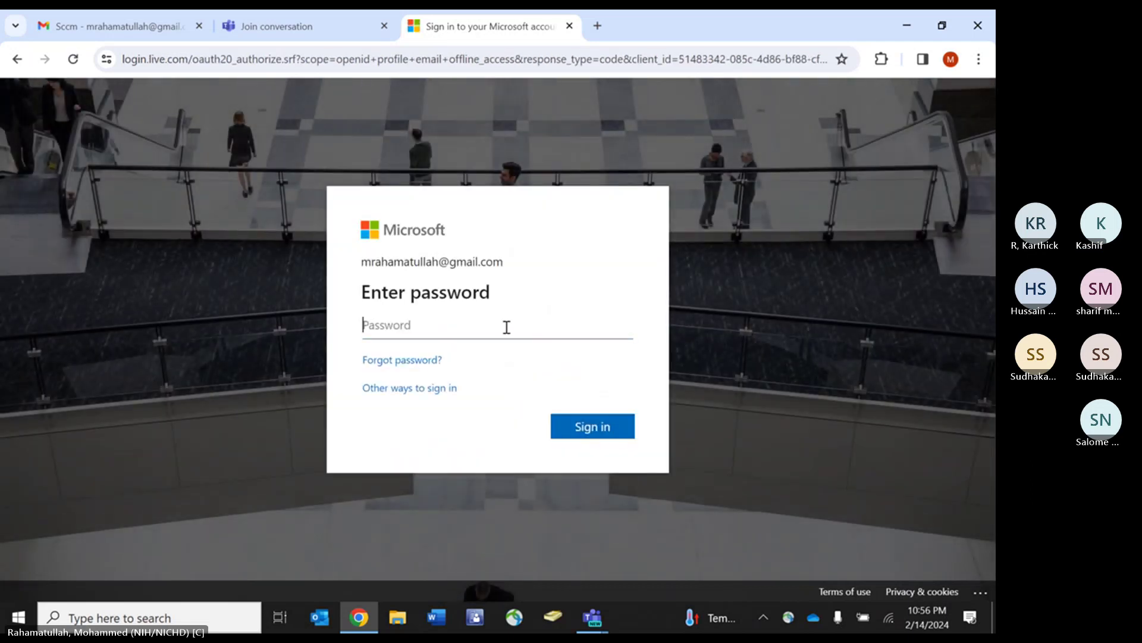
type("**************")
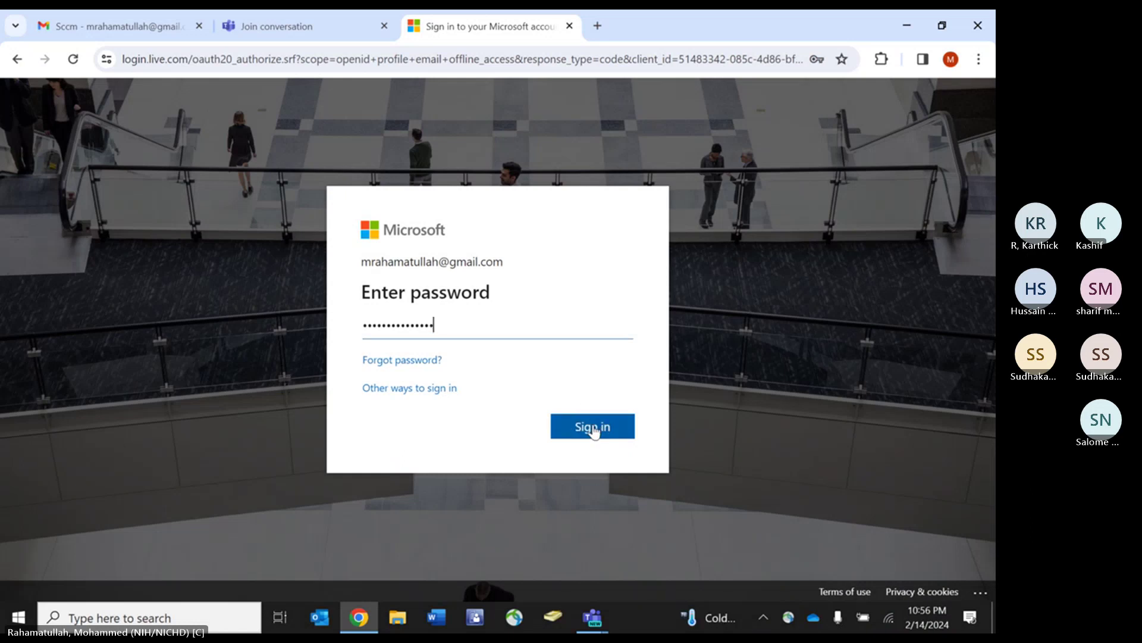
left_click(594, 427)
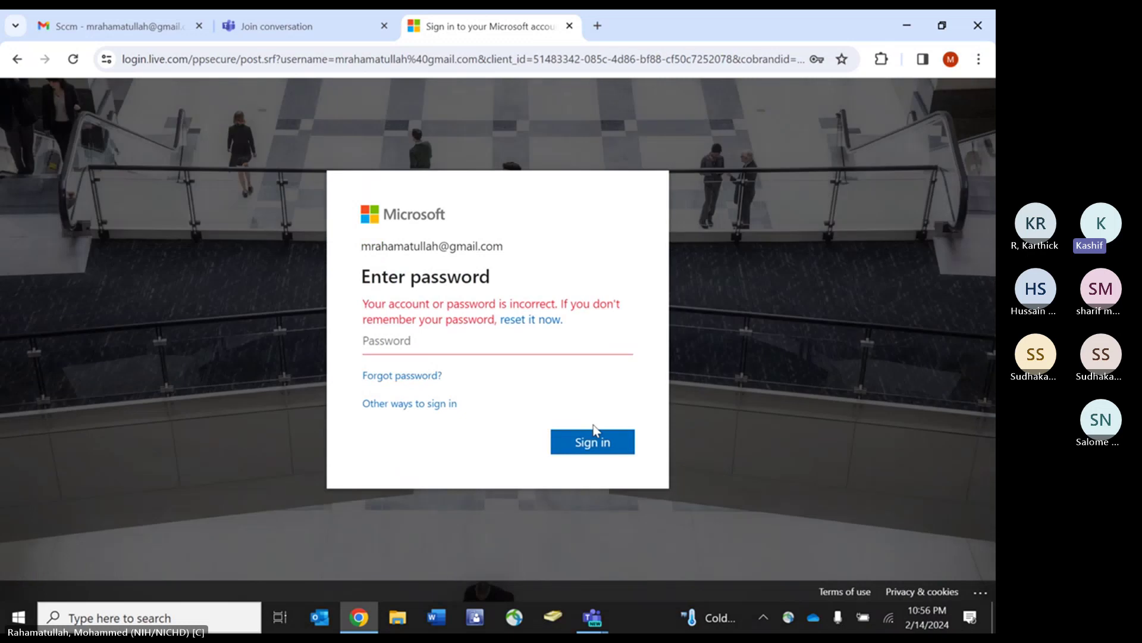
Retry the rejected password, then go back twice to the earlier sign-in page
left_click(471, 344)
type("•••••••")
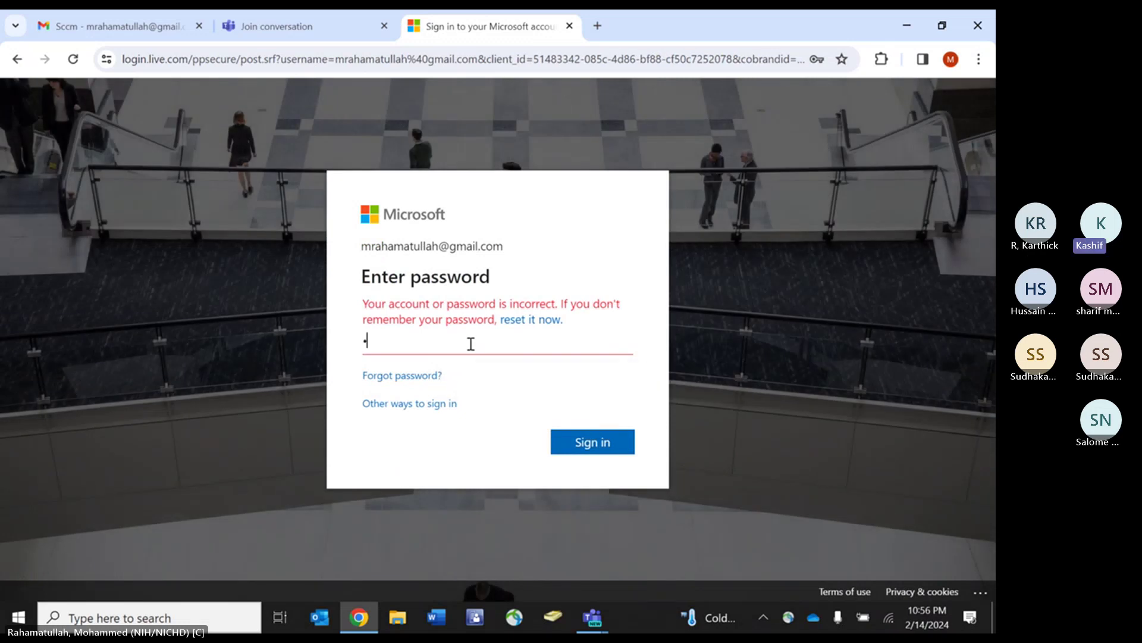
type("••••")
left_click(576, 446)
left_click(17, 59)
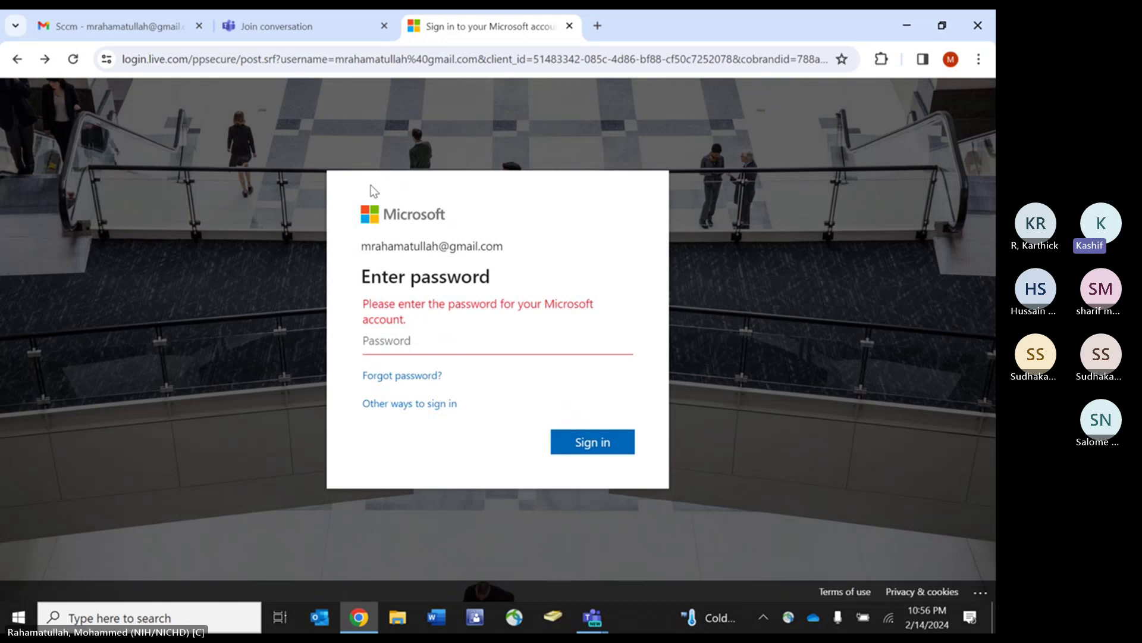
left_click(16, 59)
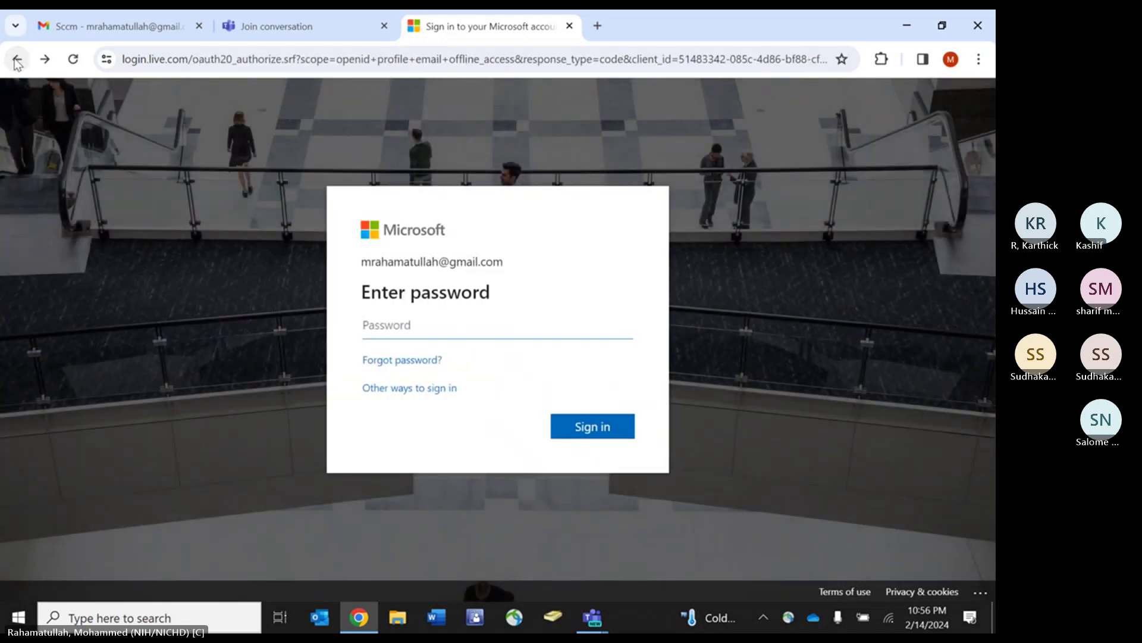
Start creating a new Microsoft account using the personal email address
left_click(17, 60)
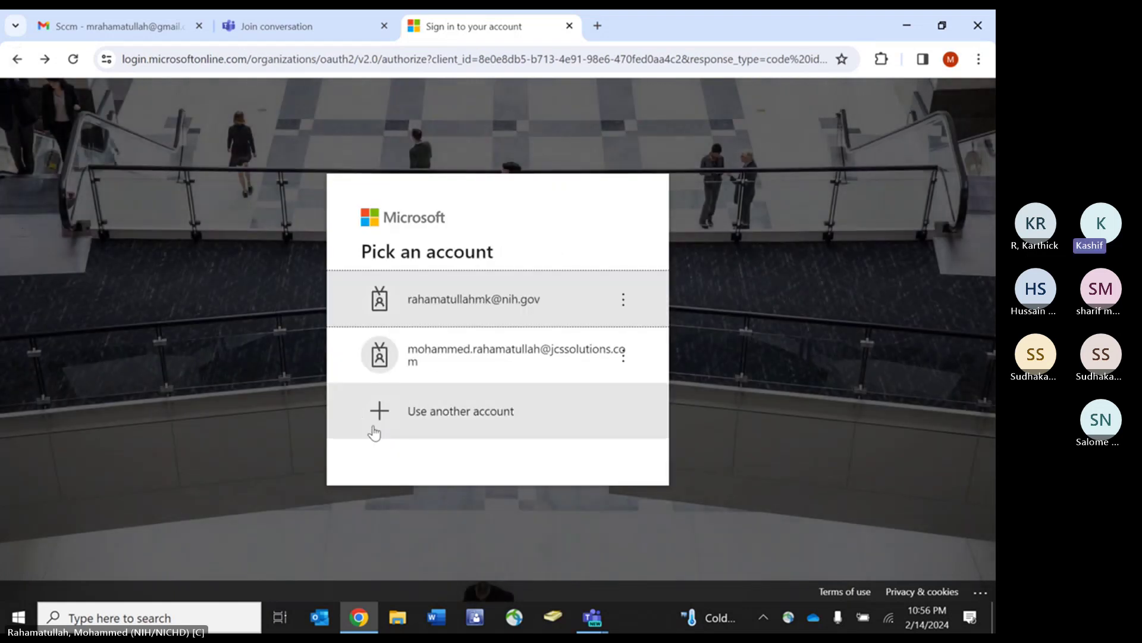
left_click(464, 416)
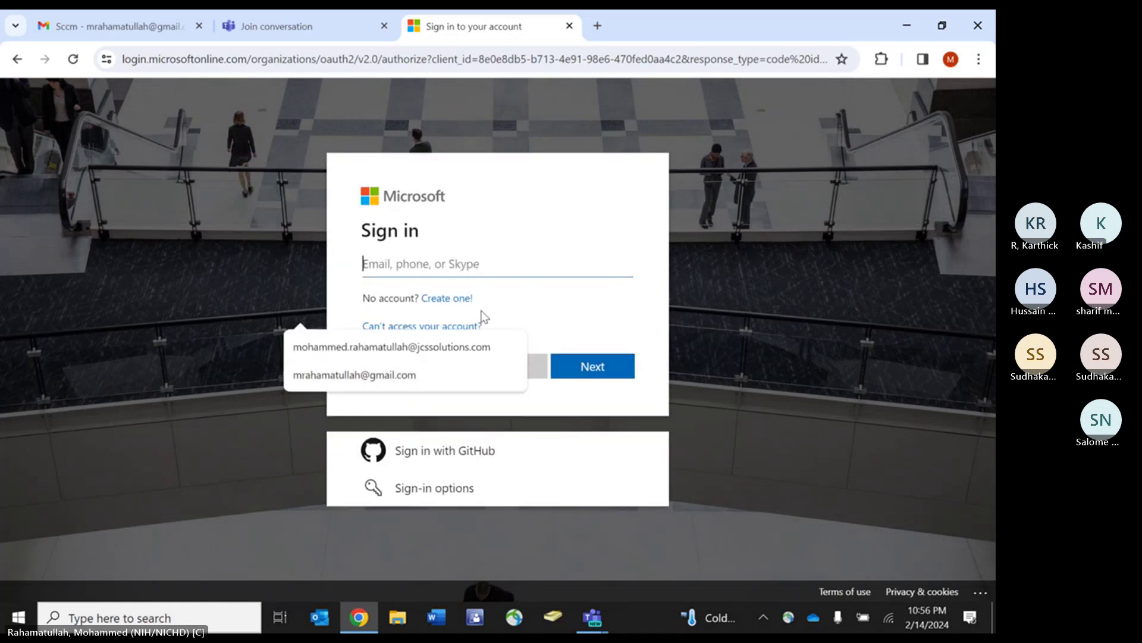
left_click(453, 306)
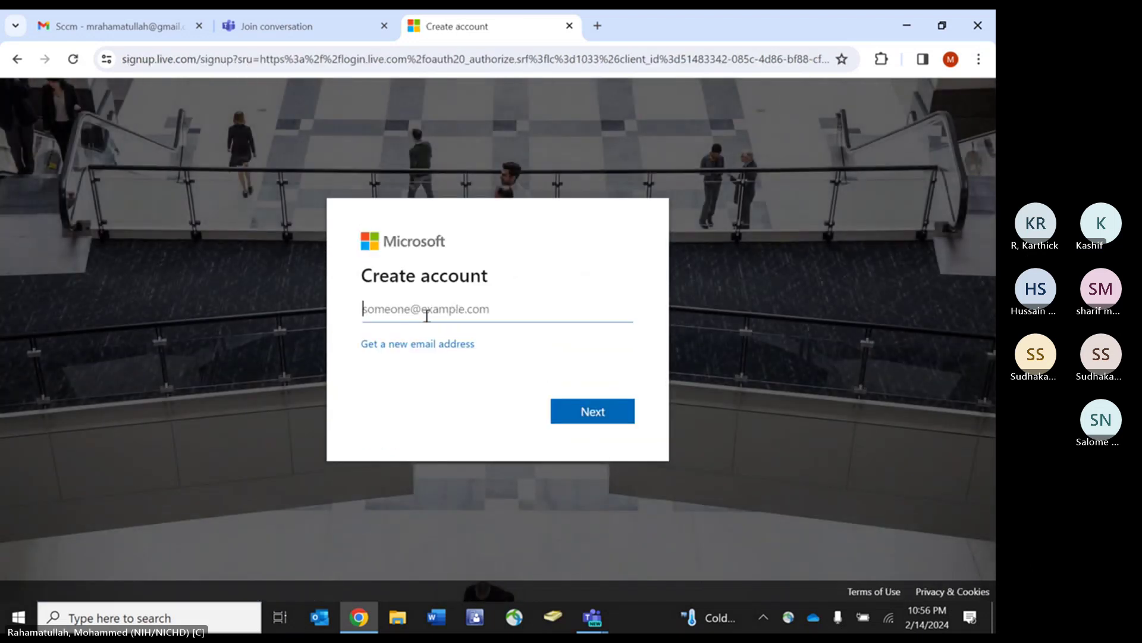
left_click(426, 315)
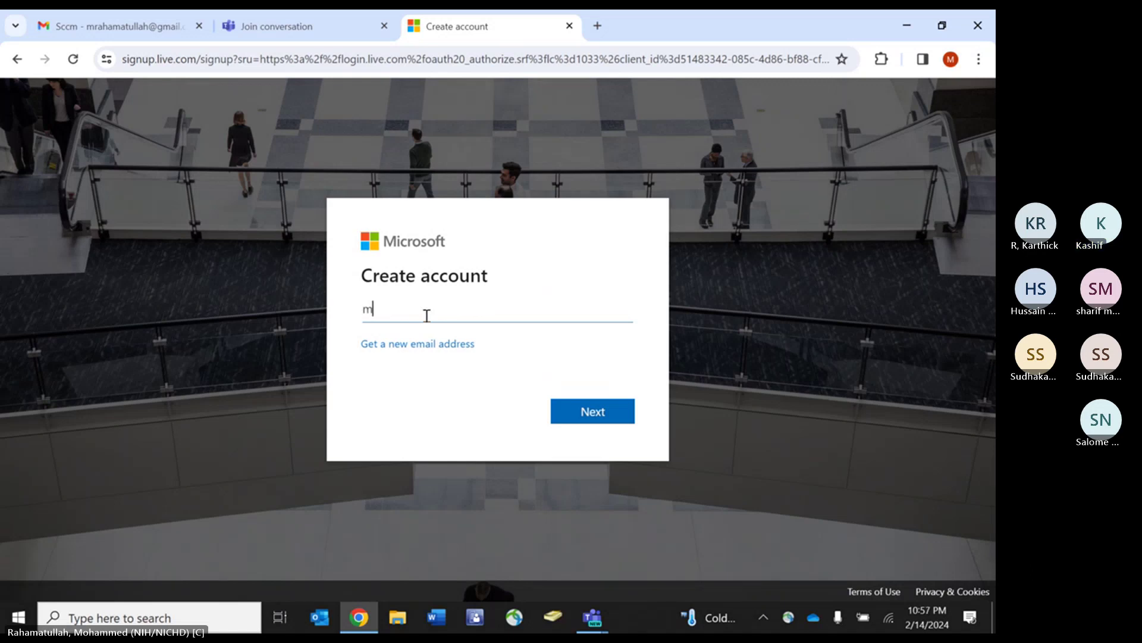
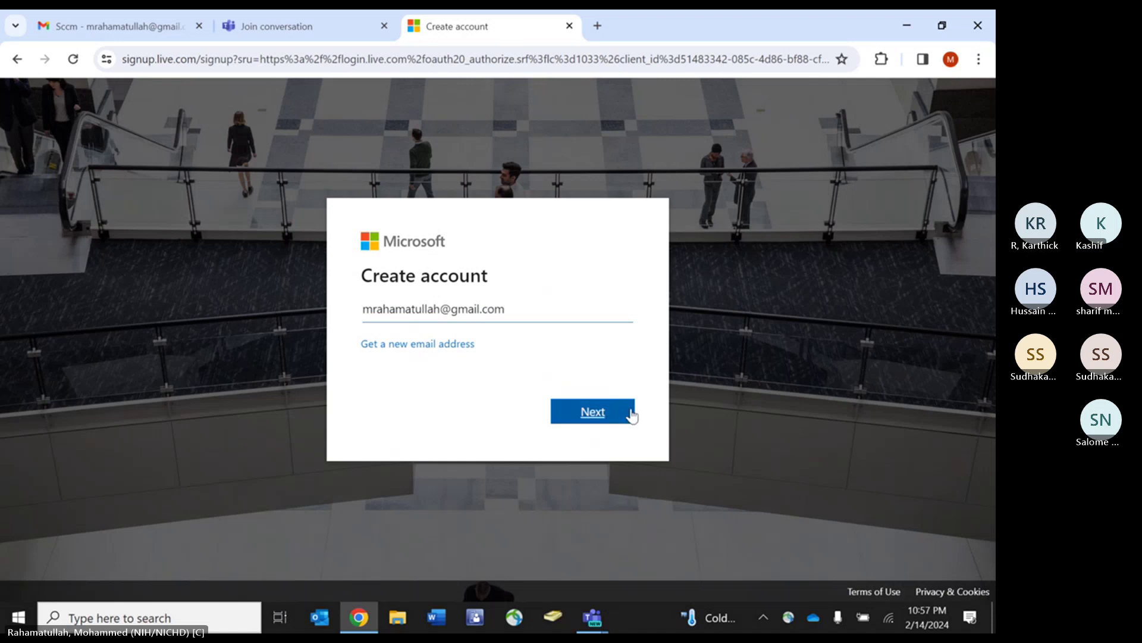
left_click(602, 410)
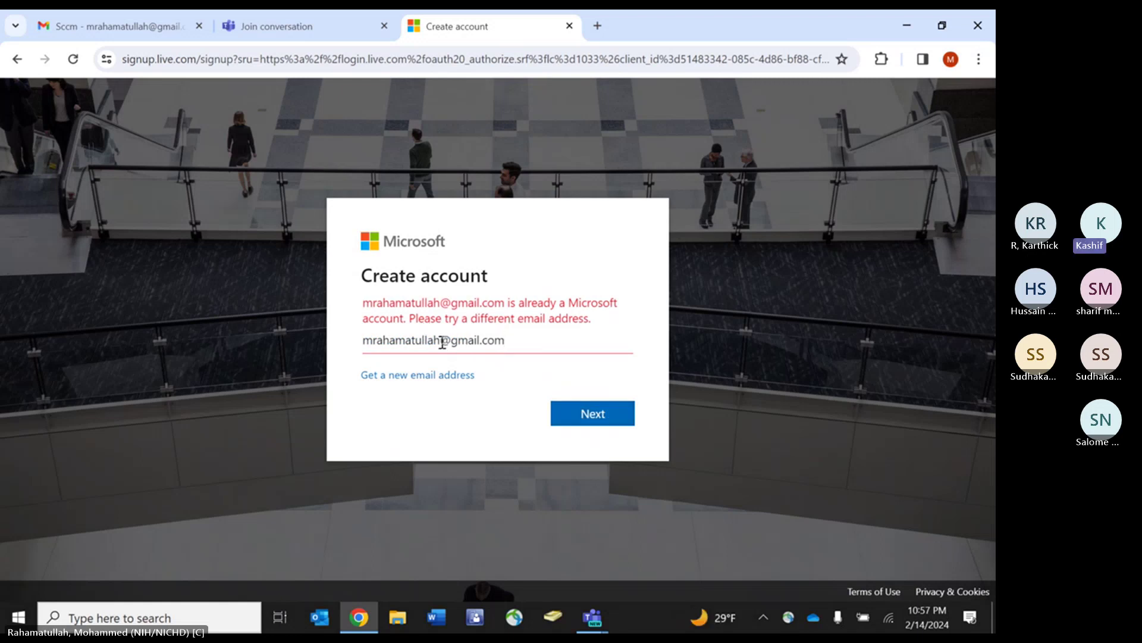
Switch to getting a new outlook.com address and enter the desired username
left_click(444, 341)
left_click(455, 375)
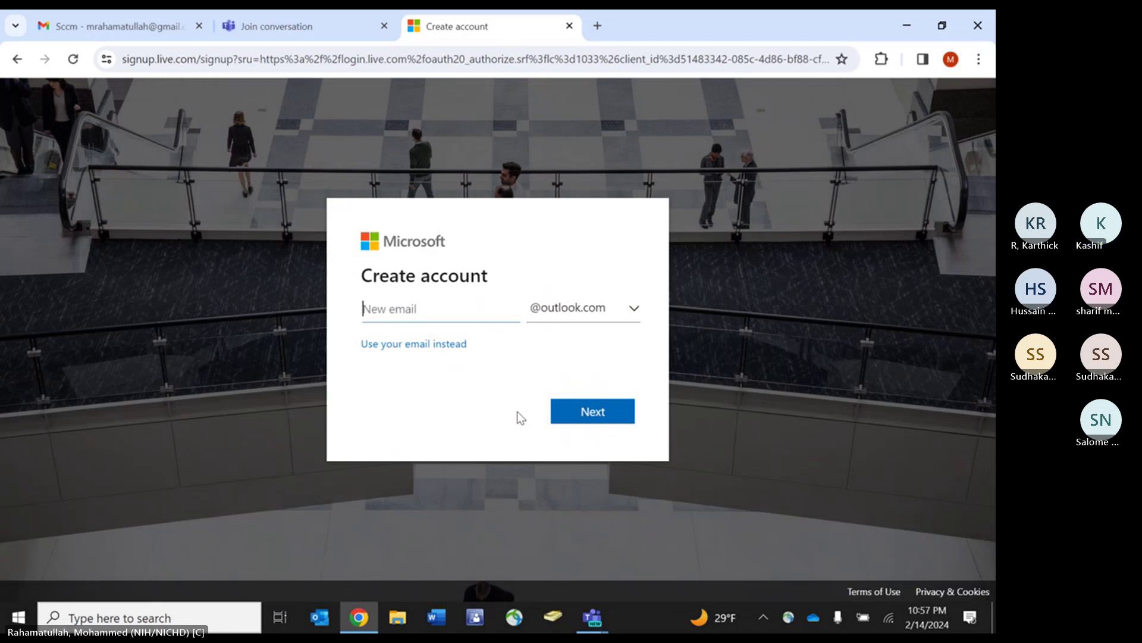
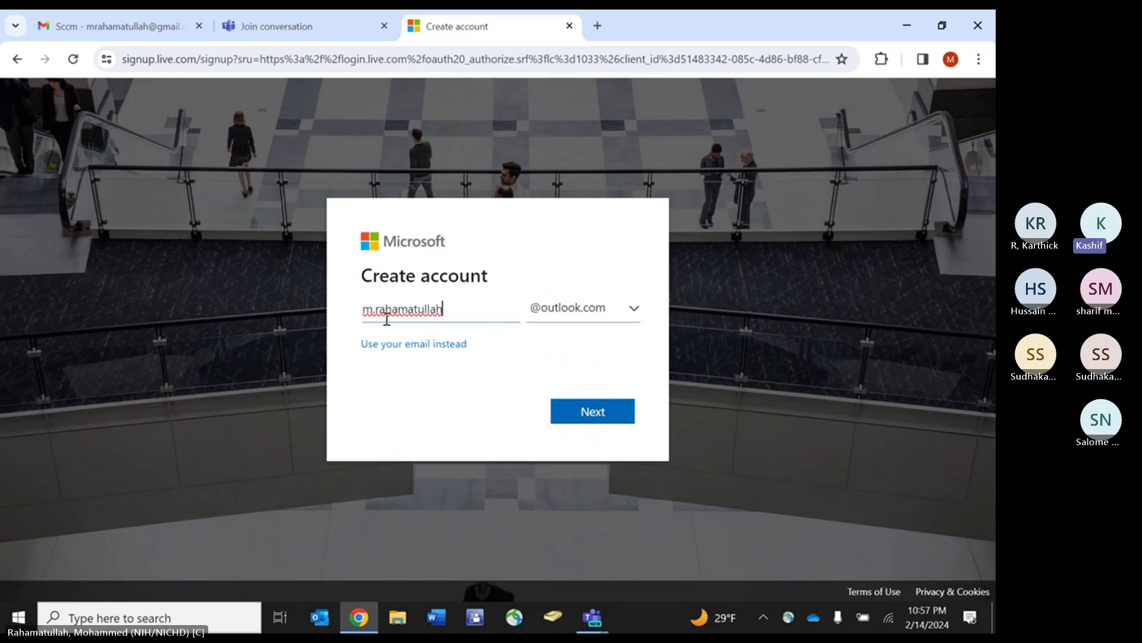
Submit the new outlook.com address and enter a password for it, dismissing Chrome's suggestions
left_click(606, 410)
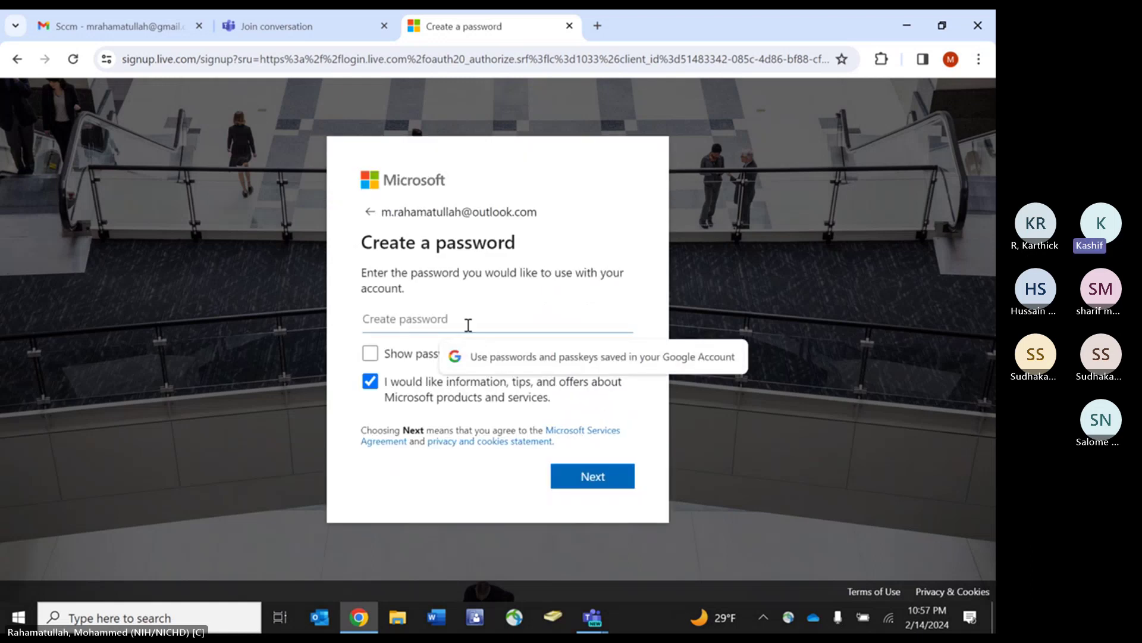
type("•••••")
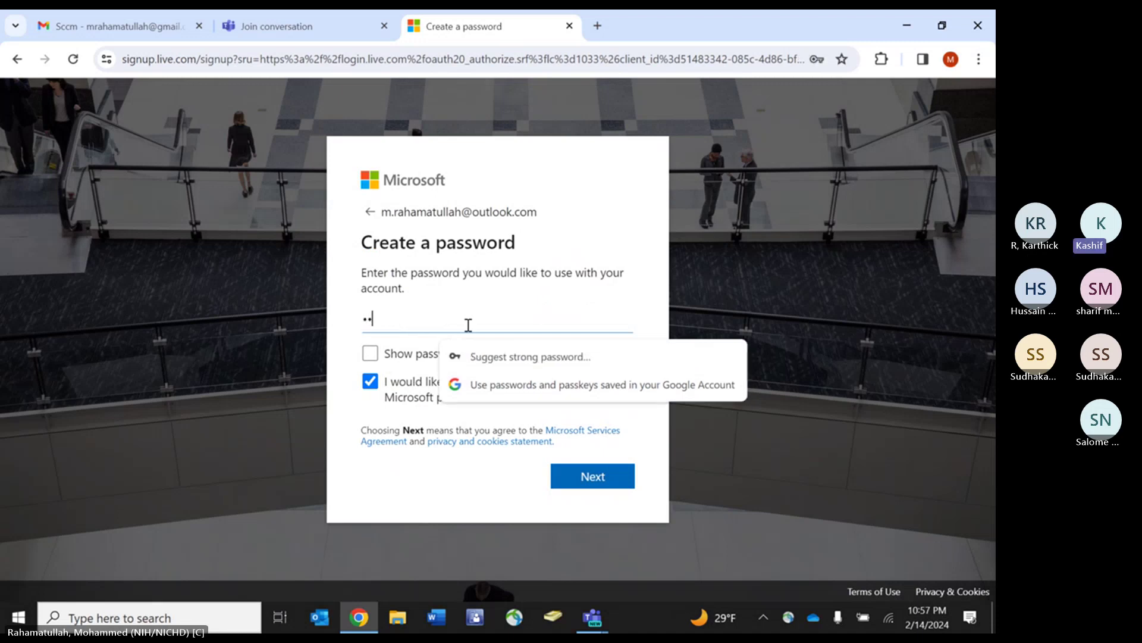
type("••••••••••")
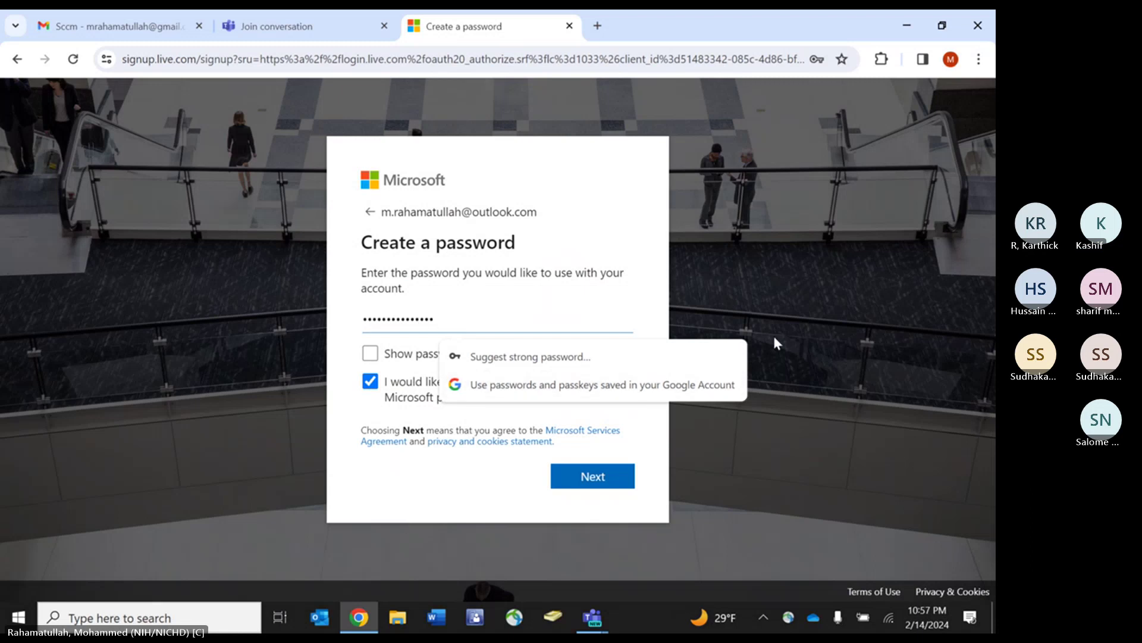
left_click(624, 222)
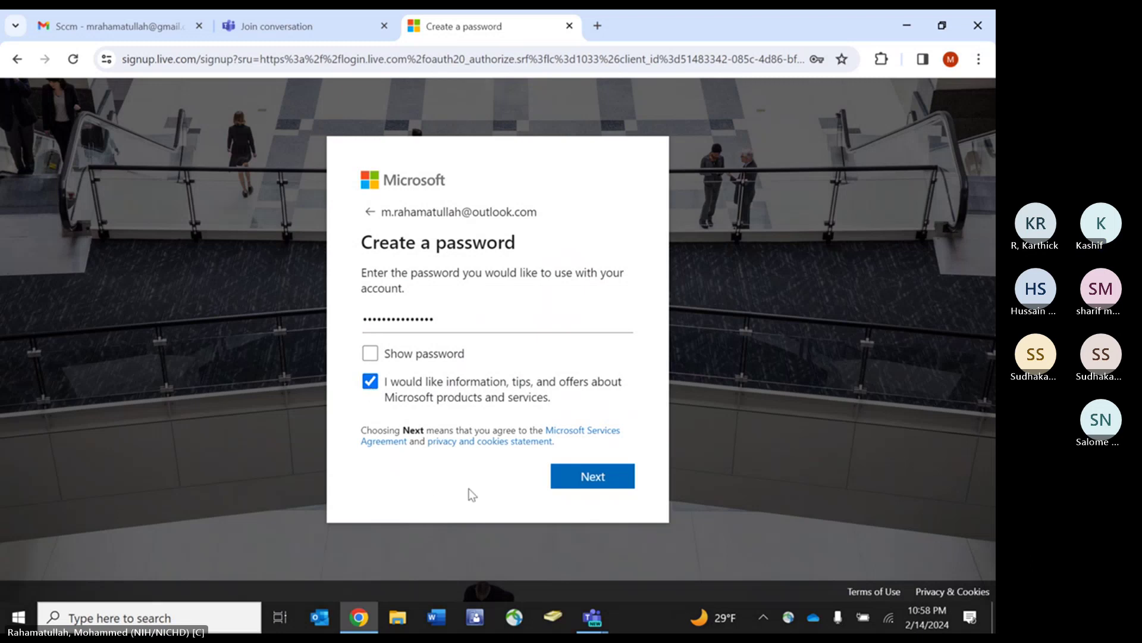
Continue past the password, decline saving it, and pick birth month January and day 10
left_click(595, 476)
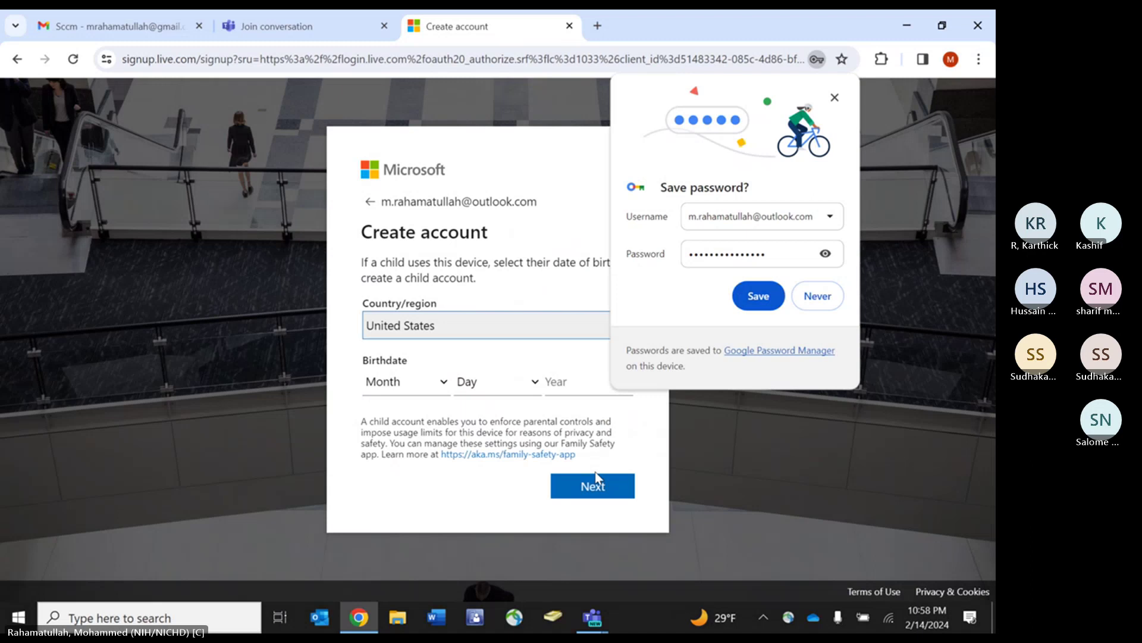
left_click(824, 296)
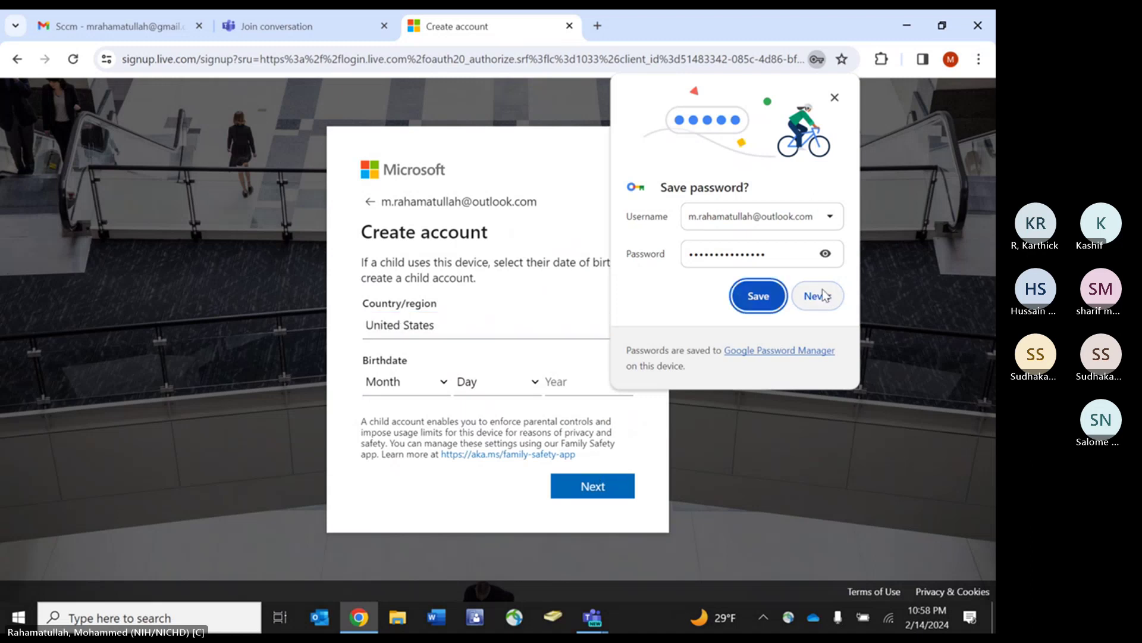
left_click(443, 384)
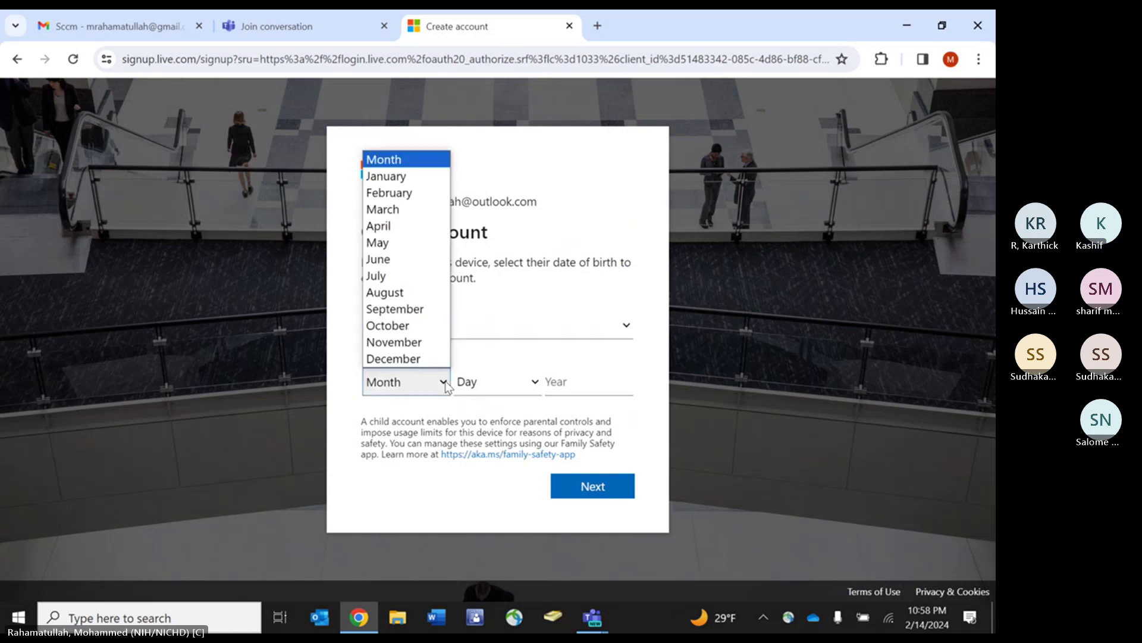
left_click(420, 177)
left_click(533, 384)
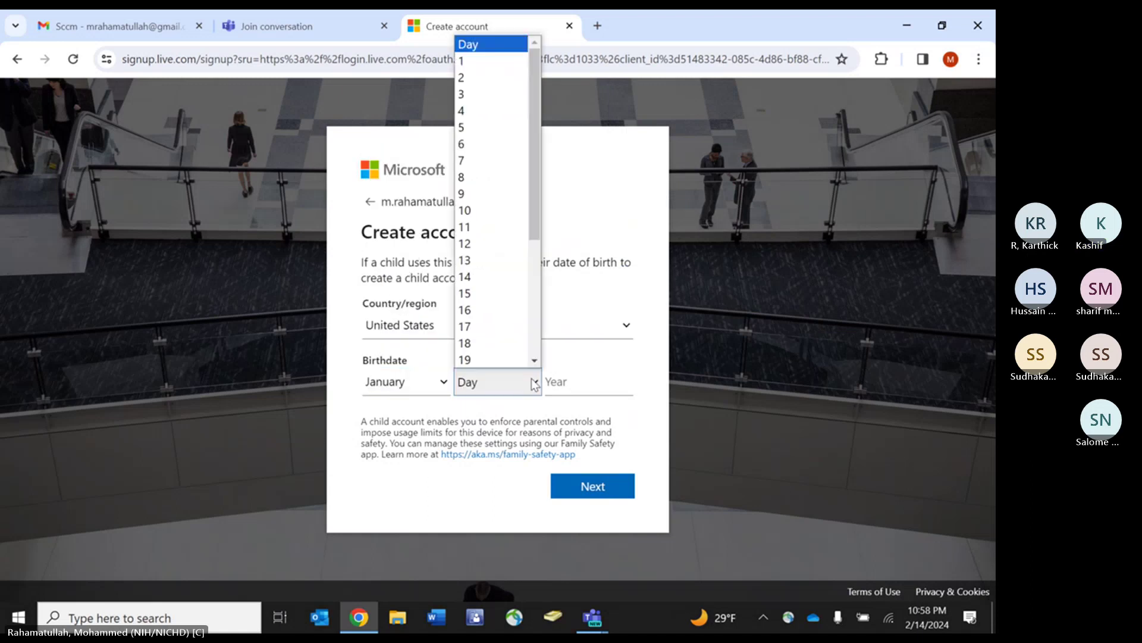
left_click(476, 210)
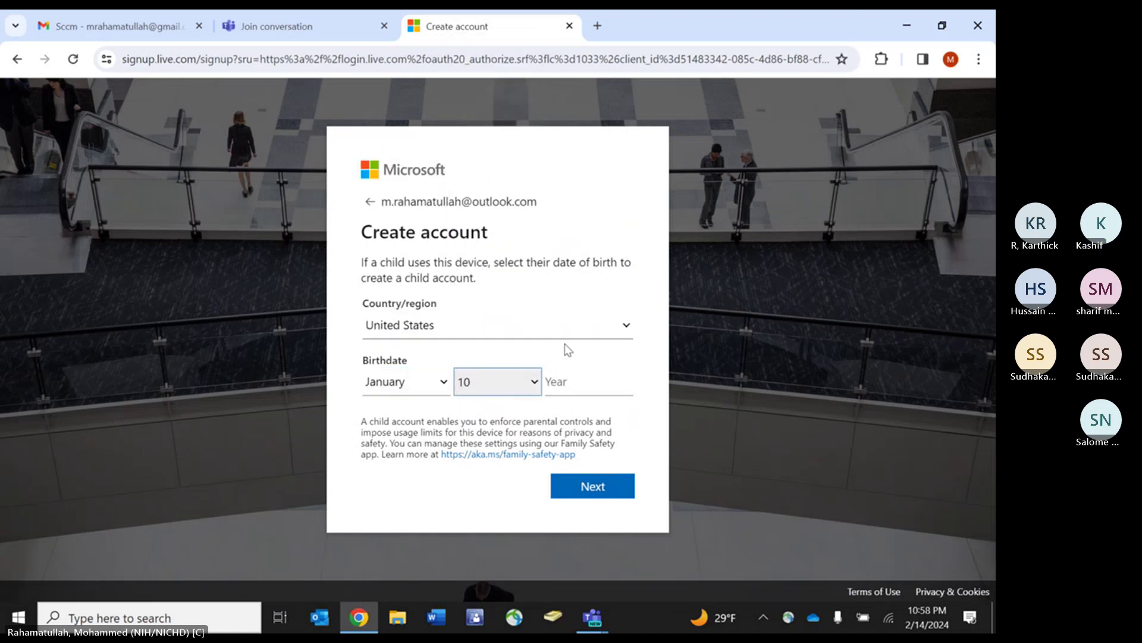
Set the birth year to 1978 and submit the country and birthdate
left_click(619, 378)
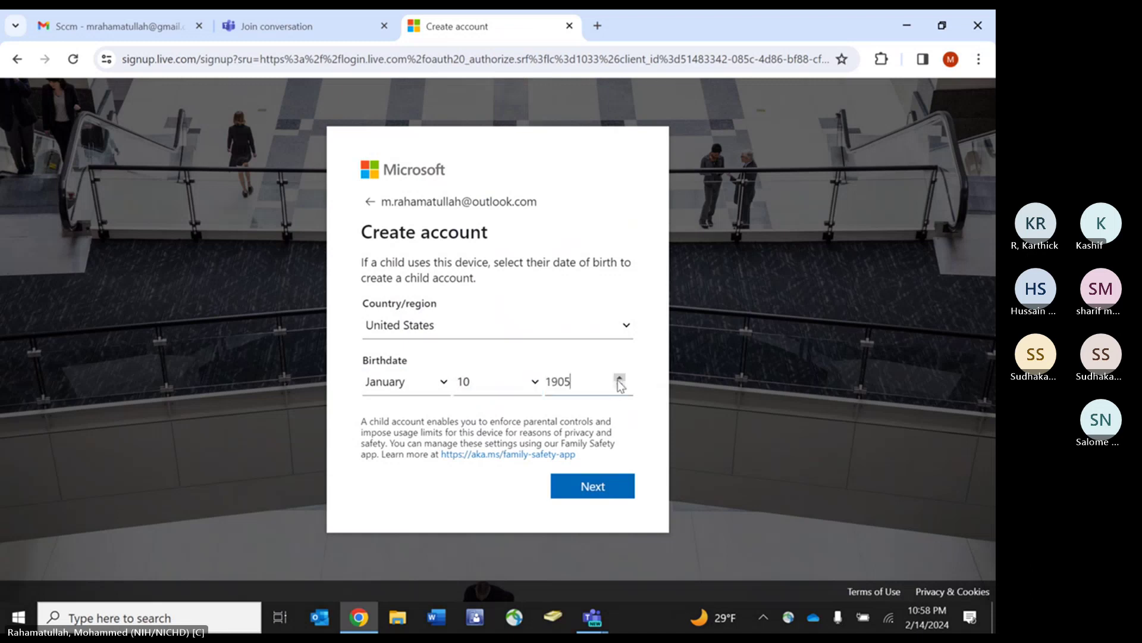
left_click(619, 378)
left_click(619, 378)
left_click(619, 378)
left_click(620, 378)
left_click(620, 377)
left_click(620, 378)
left_click(619, 378)
left_click(619, 377)
left_click(619, 377)
left_click(619, 378)
left_click(620, 378)
left_click(619, 378)
left_click(619, 378)
left_click(619, 378)
left_click(619, 378)
left_click(619, 378)
left_click(619, 378)
left_click(620, 378)
left_click(619, 377)
left_click(620, 378)
left_click(619, 378)
left_click(620, 378)
double_click(619, 378)
double_click(619, 377)
double_click(619, 378)
left_click(619, 378)
double_click(620, 378)
double_click(620, 378)
left_click(619, 378)
double_click(619, 378)
left_click(620, 378)
double_click(620, 378)
left_click(619, 378)
double_click(619, 378)
double_click(619, 378)
double_click(619, 378)
double_click(620, 378)
double_click(619, 378)
double_click(620, 378)
double_click(619, 377)
left_click(619, 378)
left_click(619, 378)
left_click(620, 378)
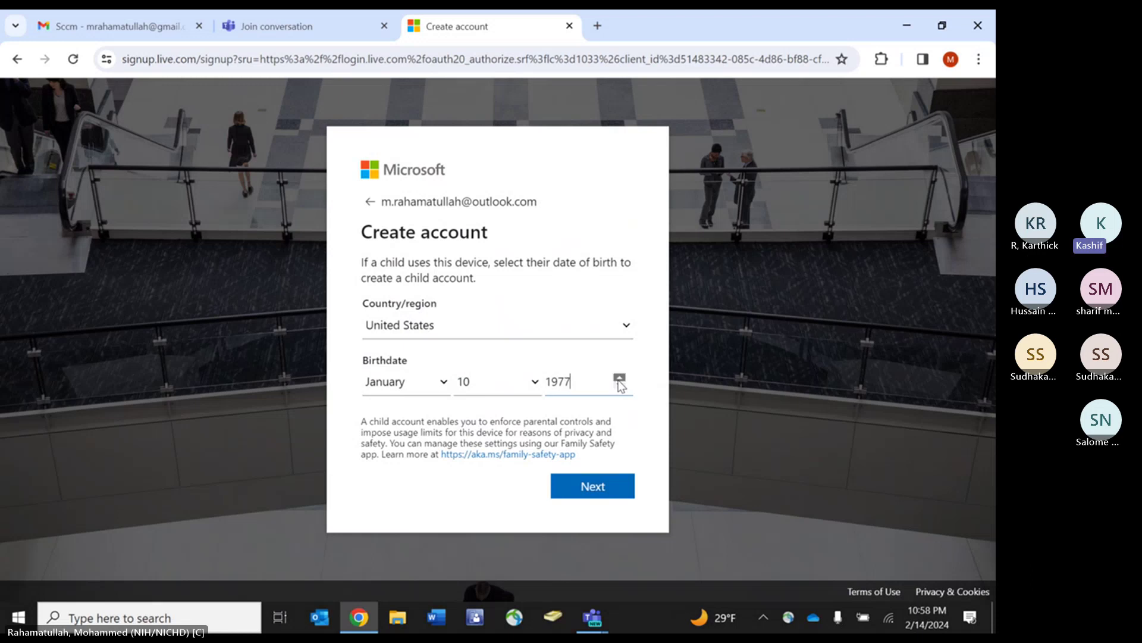
left_click(620, 378)
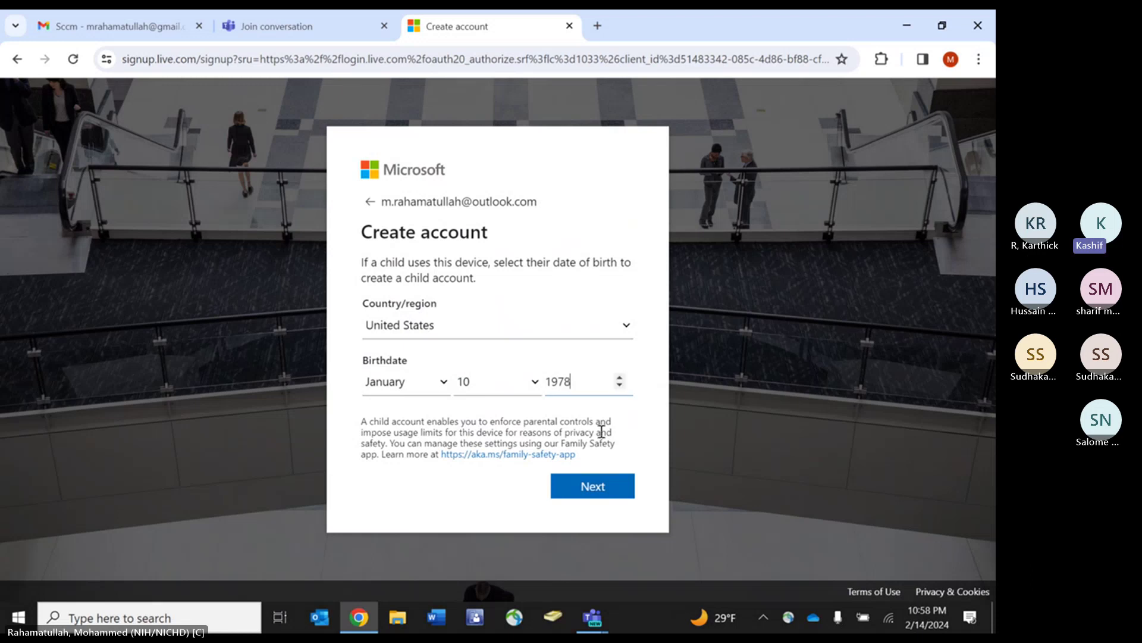
left_click(606, 482)
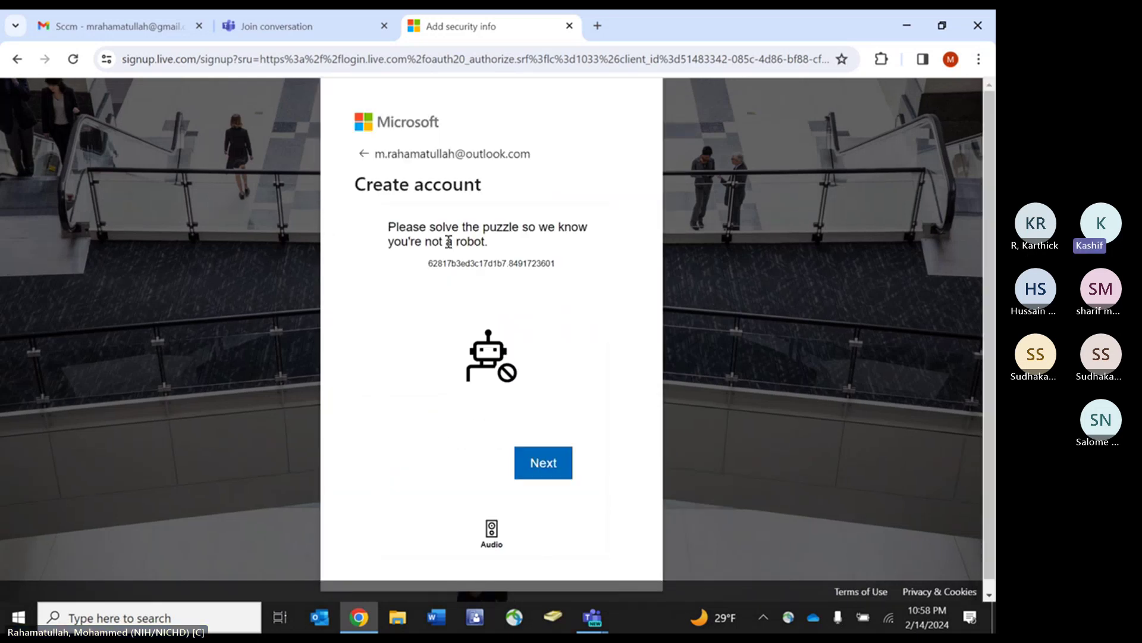
Rotate the boot until it points the way the hand does and submit the robot check
left_click(548, 481)
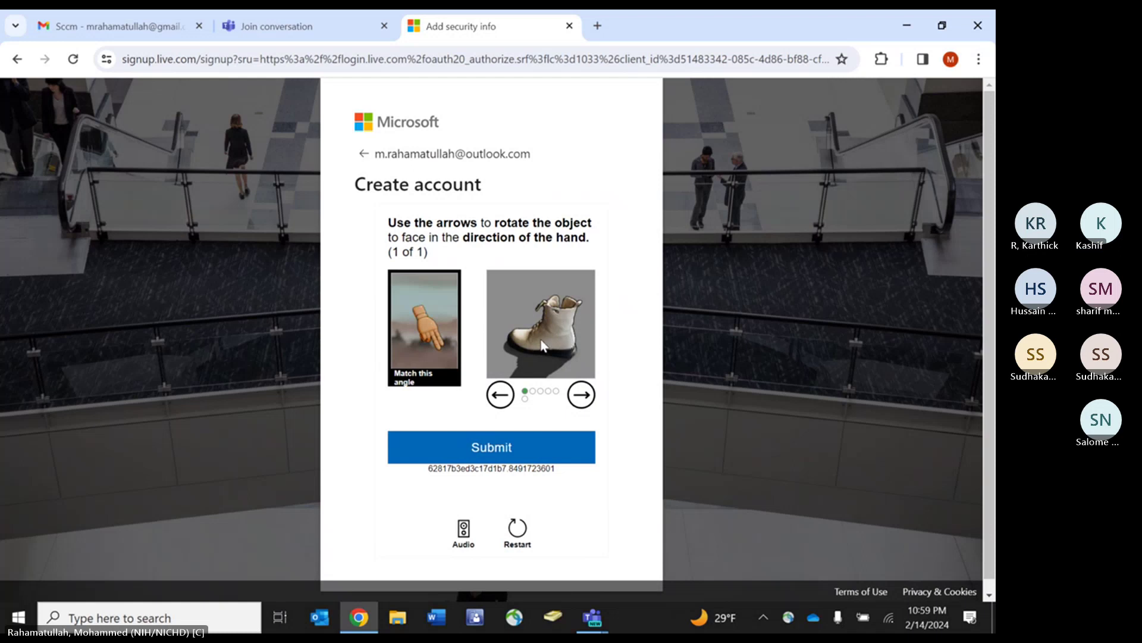
left_click(498, 400)
left_click(498, 395)
left_click(499, 395)
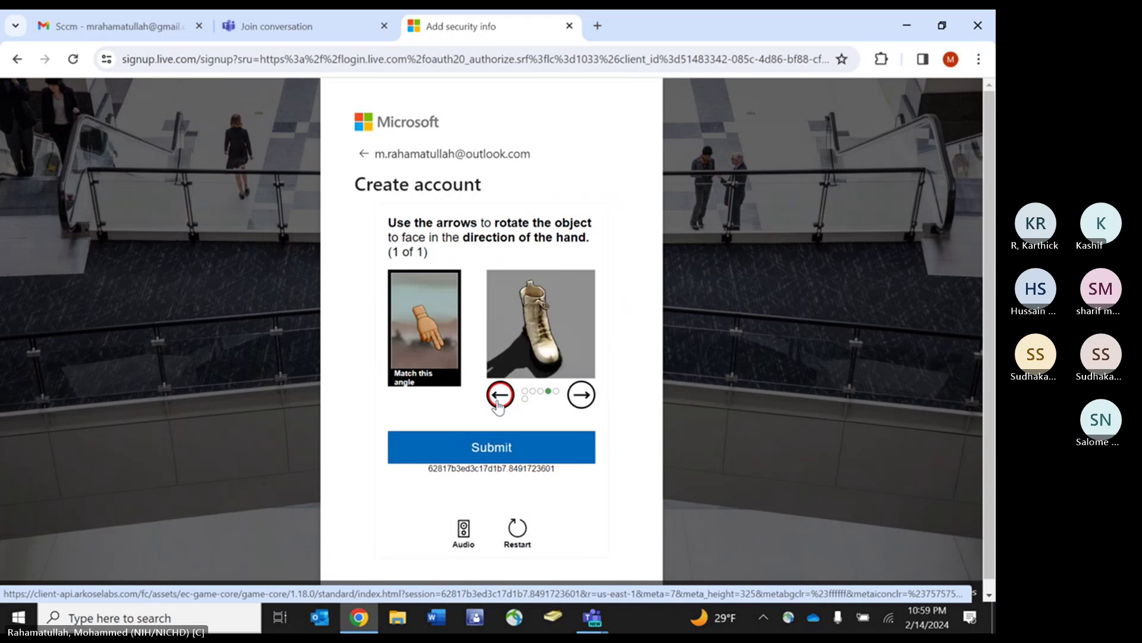
left_click(499, 395)
left_click(499, 396)
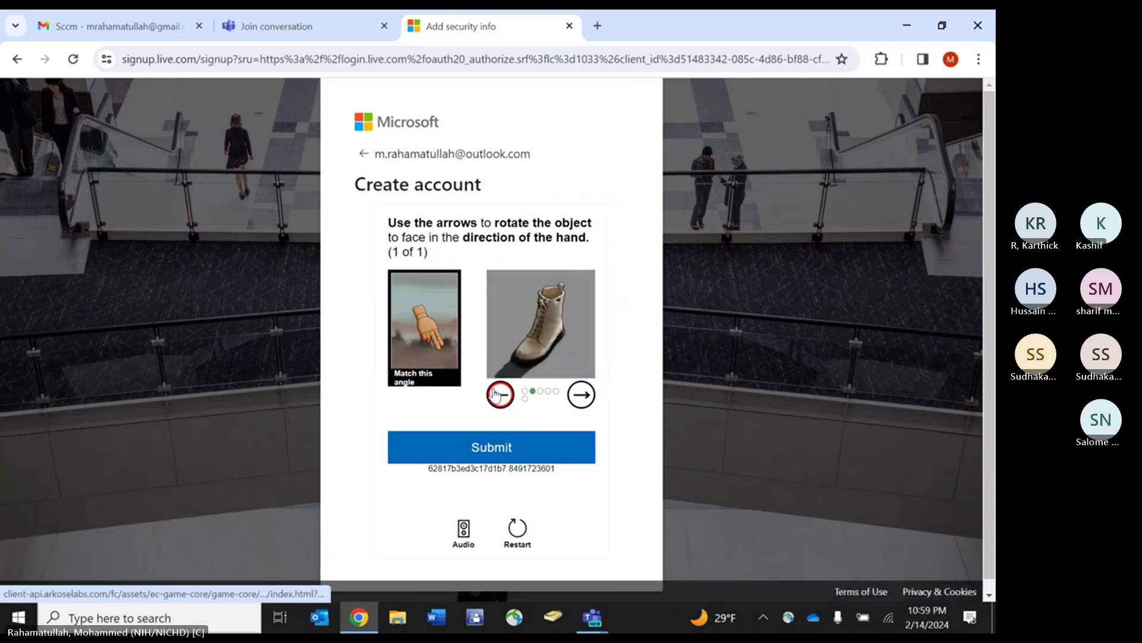
left_click(496, 394)
left_click(496, 394)
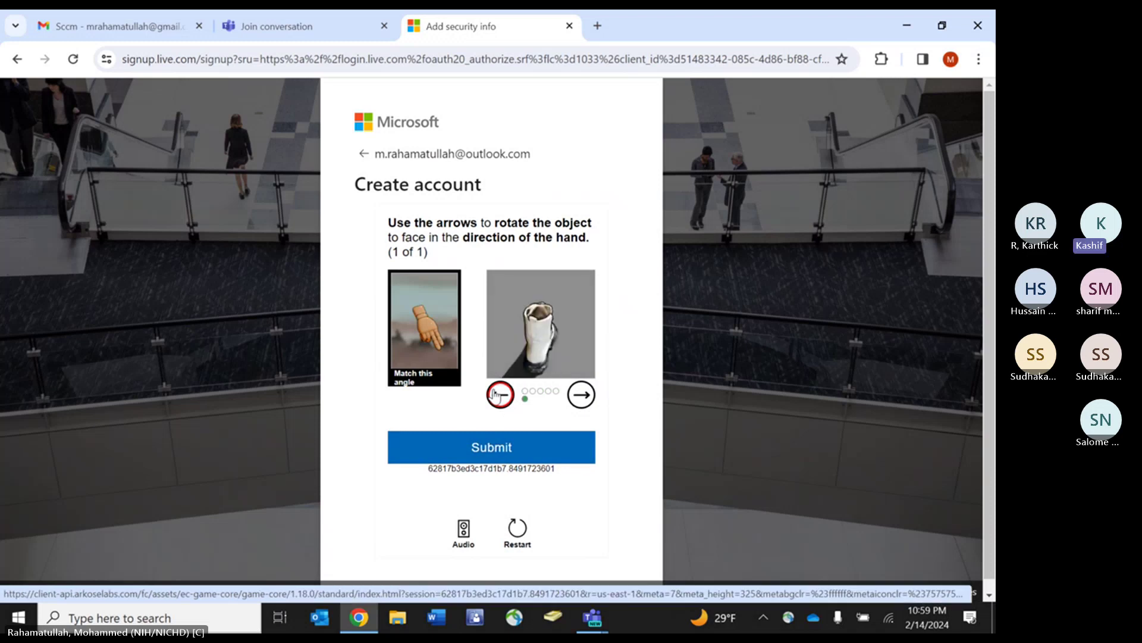
left_click(496, 394)
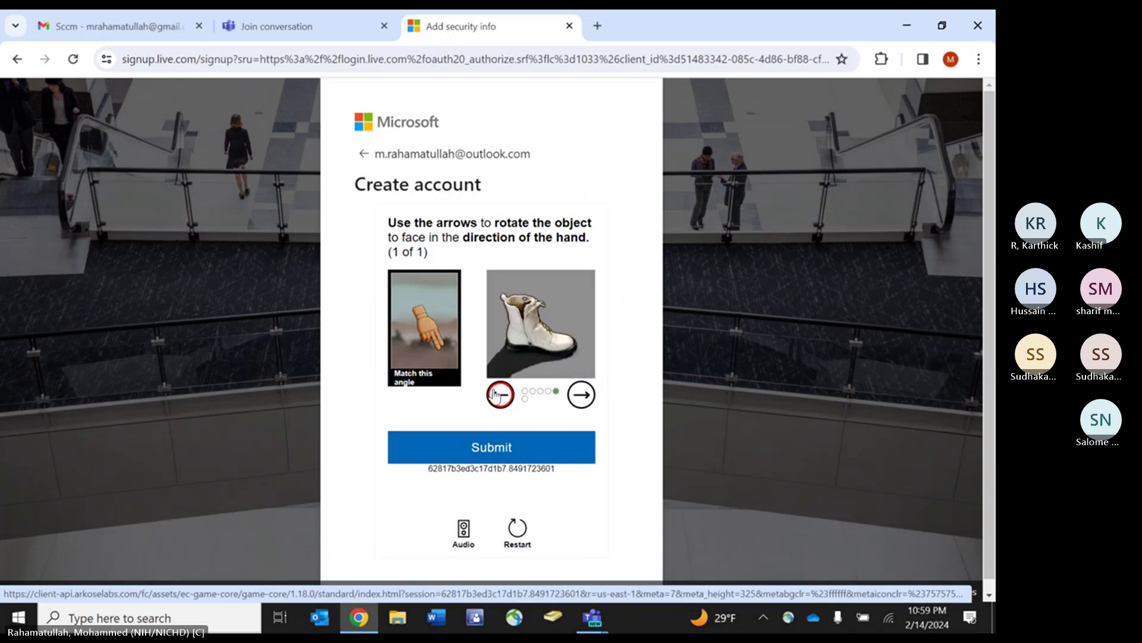
left_click(497, 394)
left_click(496, 394)
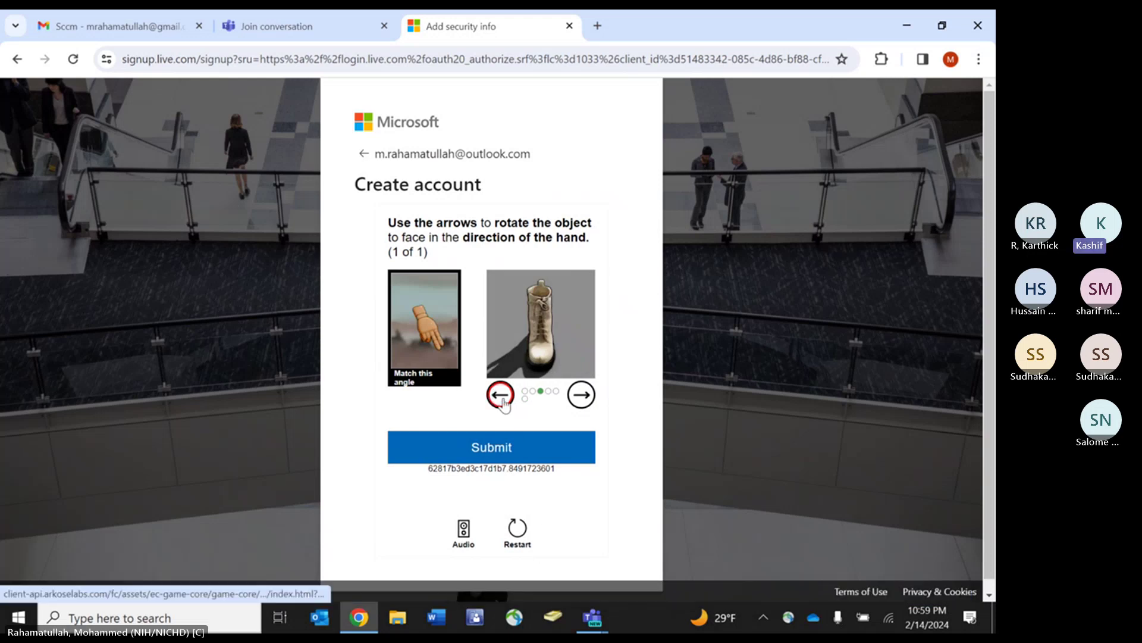
left_click(583, 396)
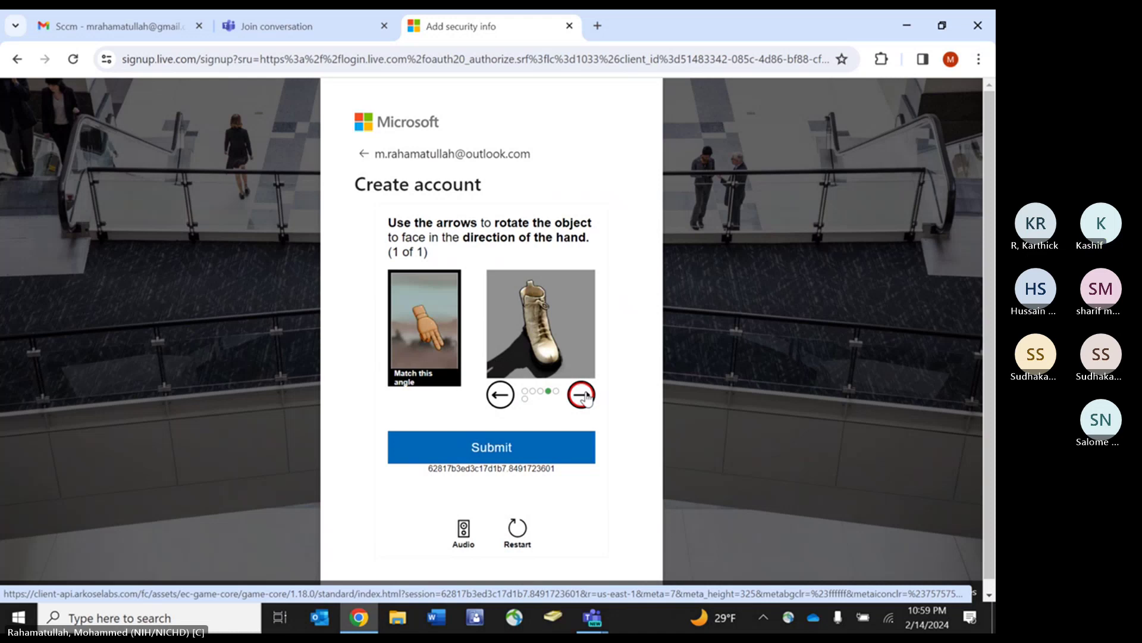
left_click(499, 451)
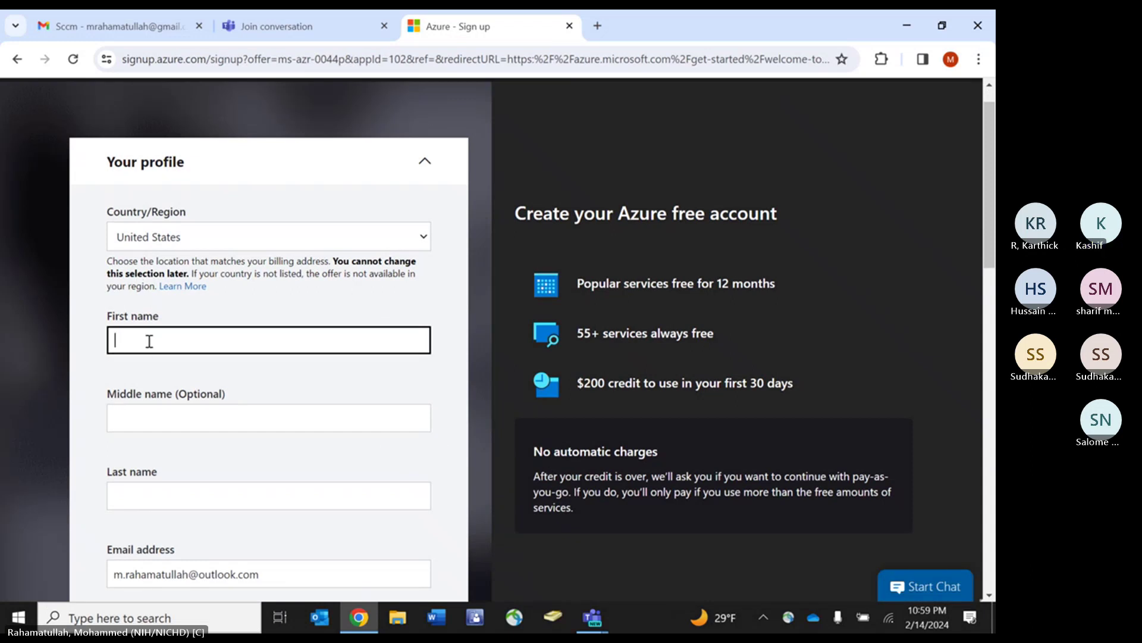
Fill in the first, middle and last name fields of the Azure profile
key("Tab")
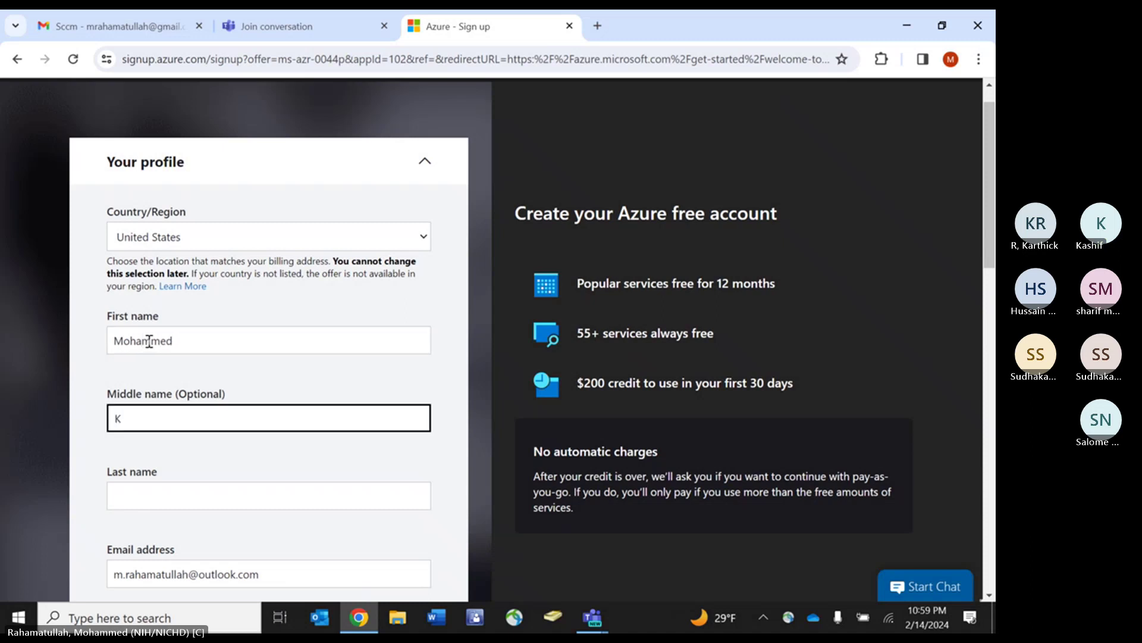
key("Tab")
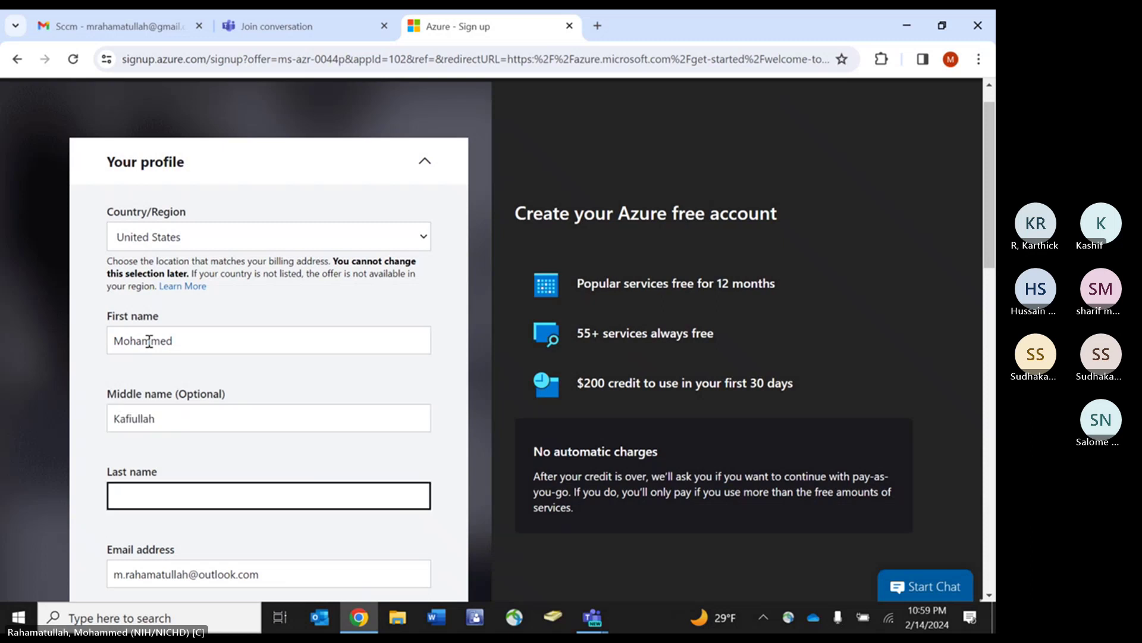
Enter the phone number and request a verification code by text message
scroll(149, 341, "down", 5)
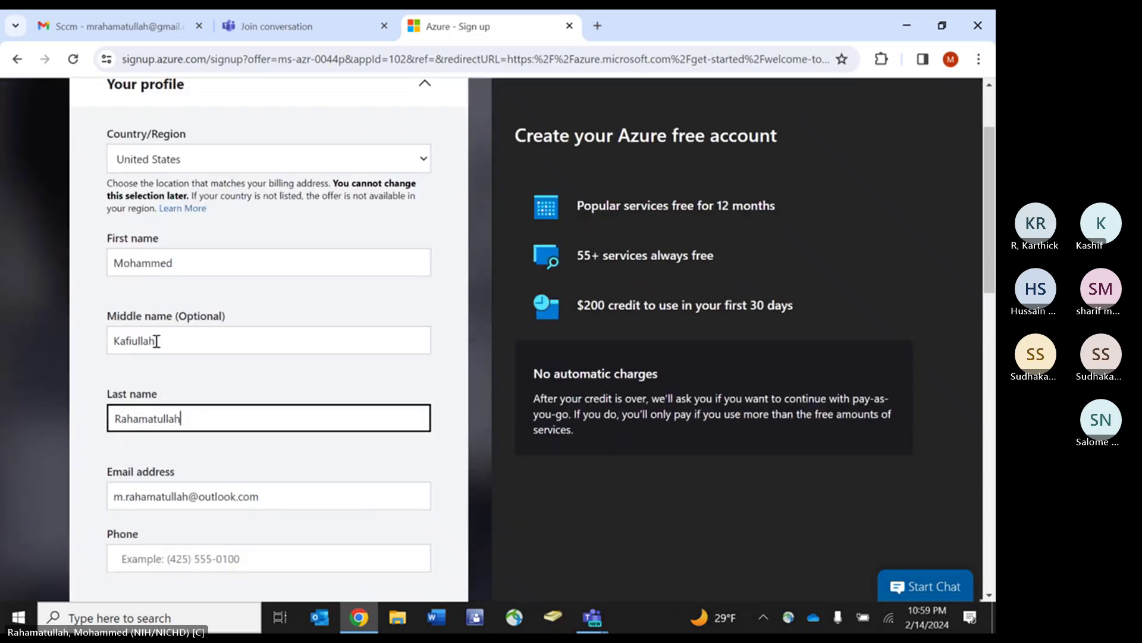
left_click(228, 322)
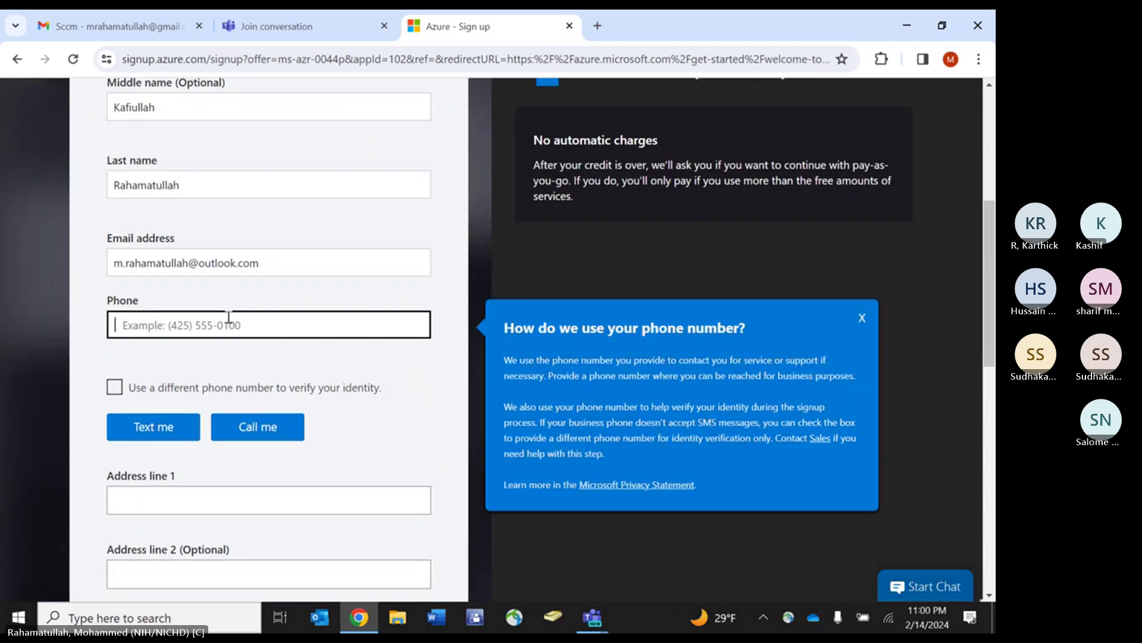
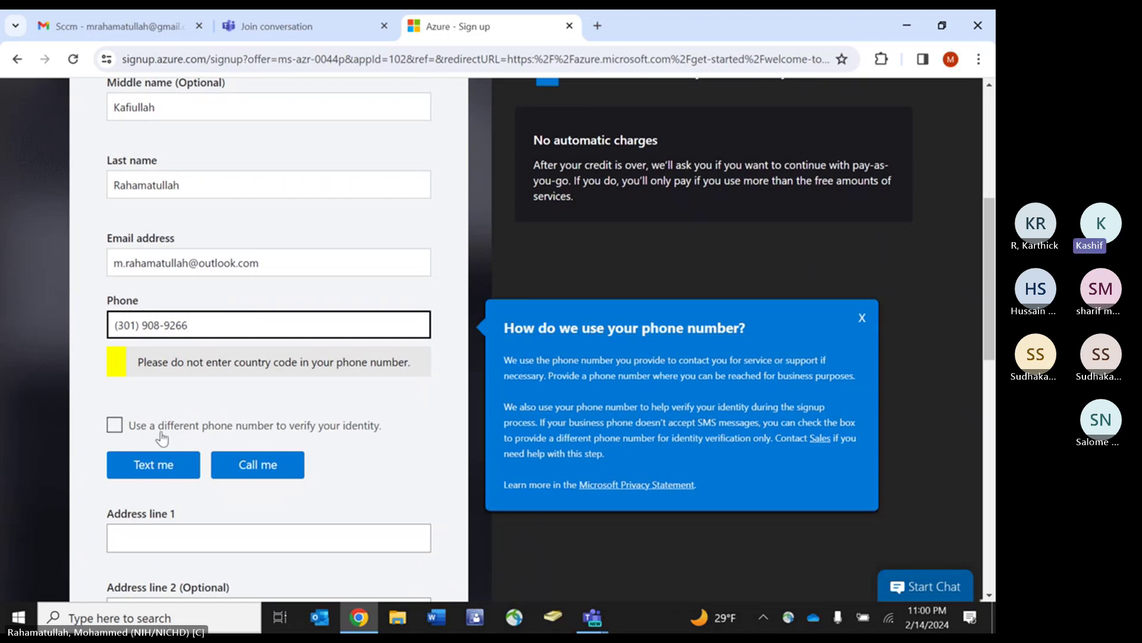
left_click(139, 464)
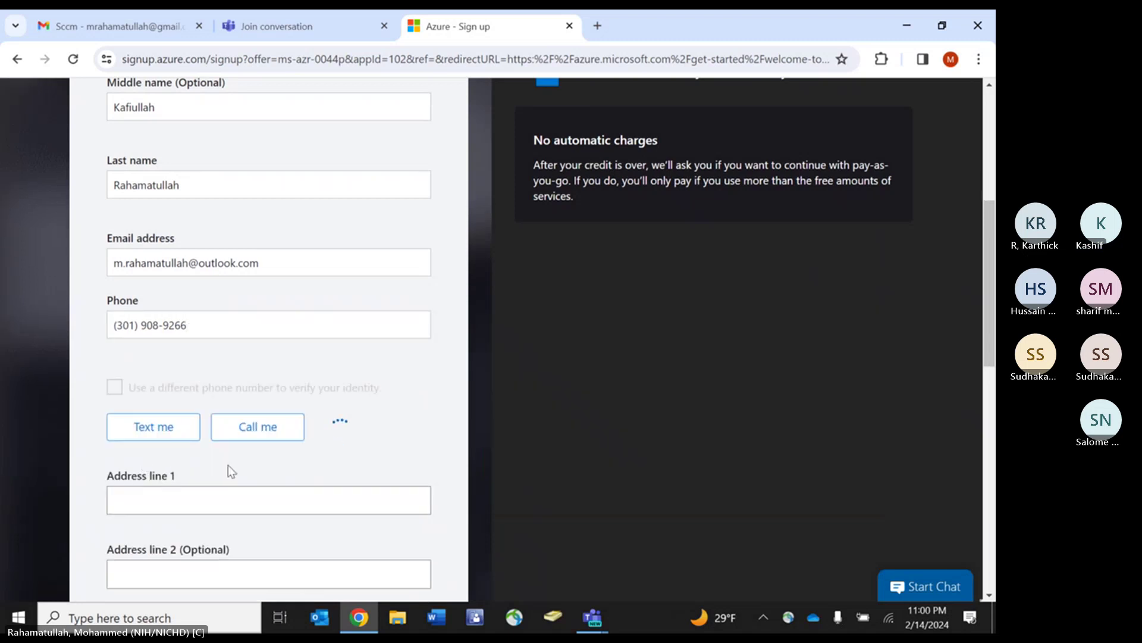
Enter the verification code received by SMS and confirm the phone number
left_click(225, 512)
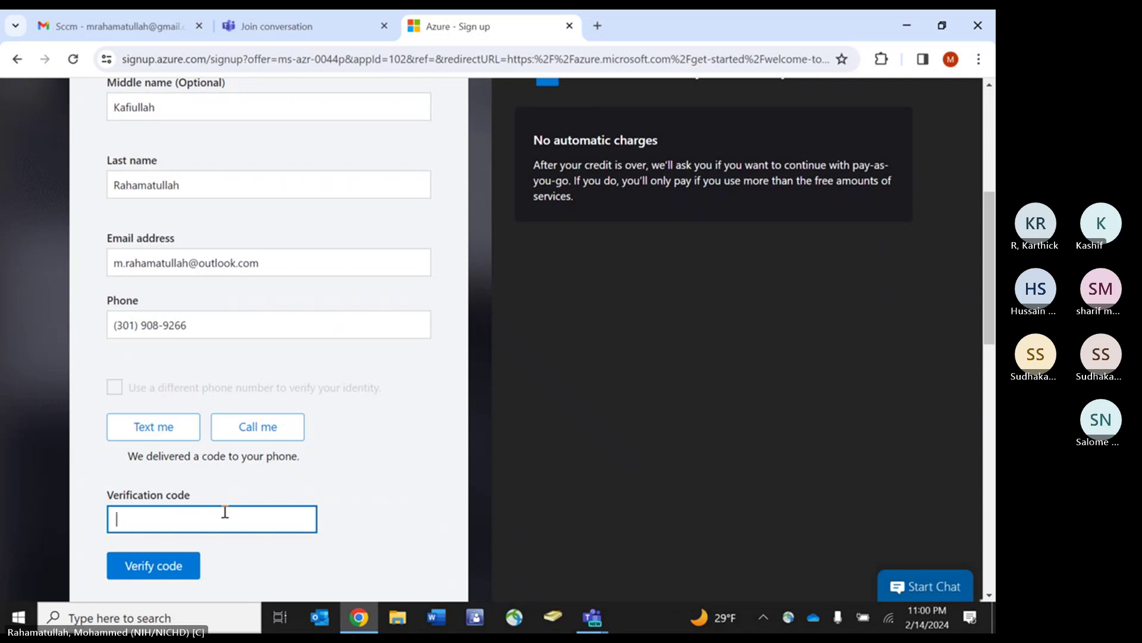
left_click(150, 561)
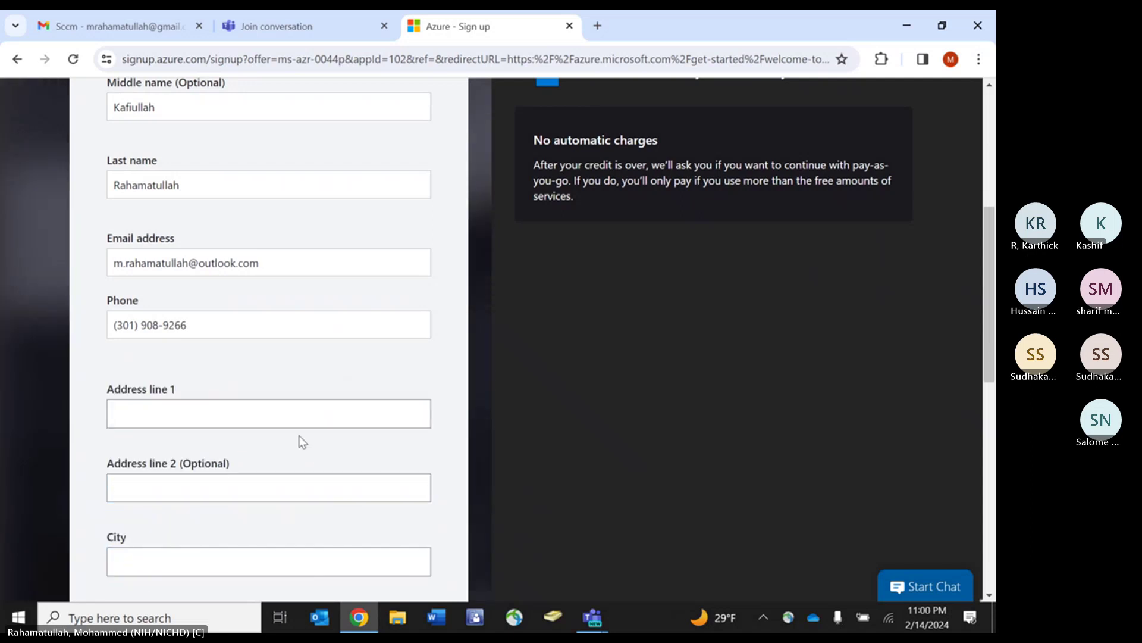
Fill in the street address in Address line 1 and the city
left_click(270, 420)
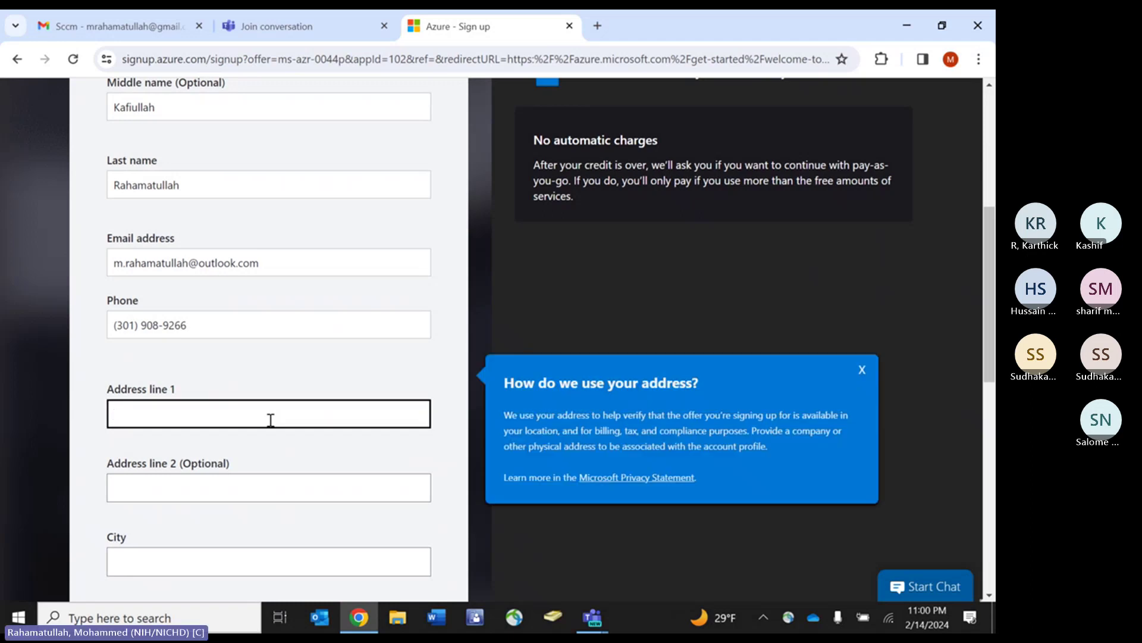
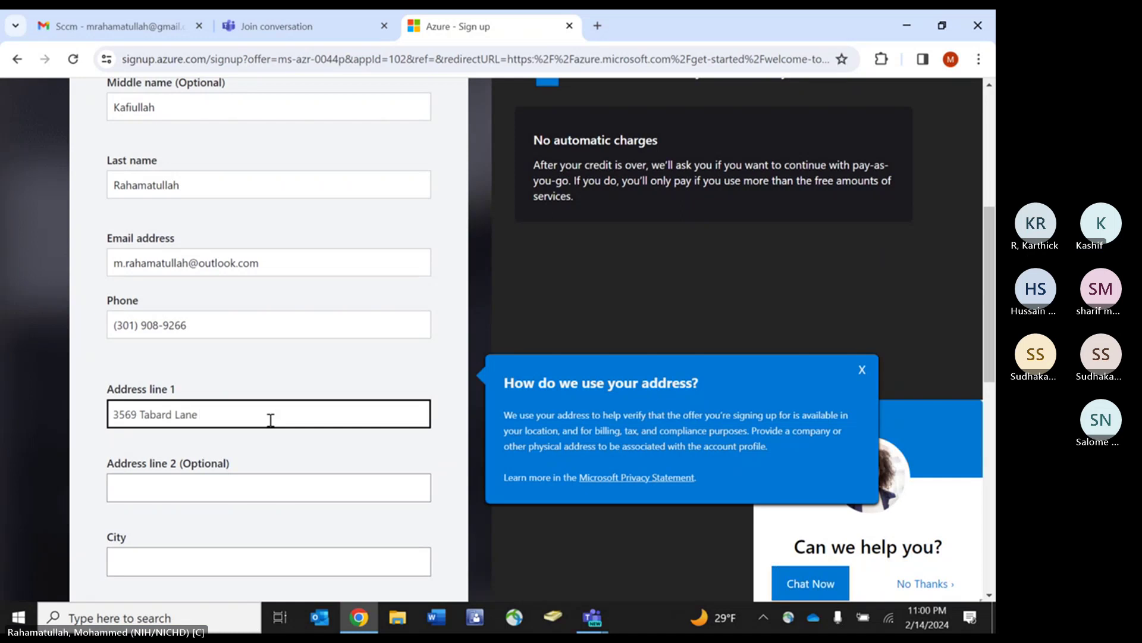
scroll(177, 548, "down", 1)
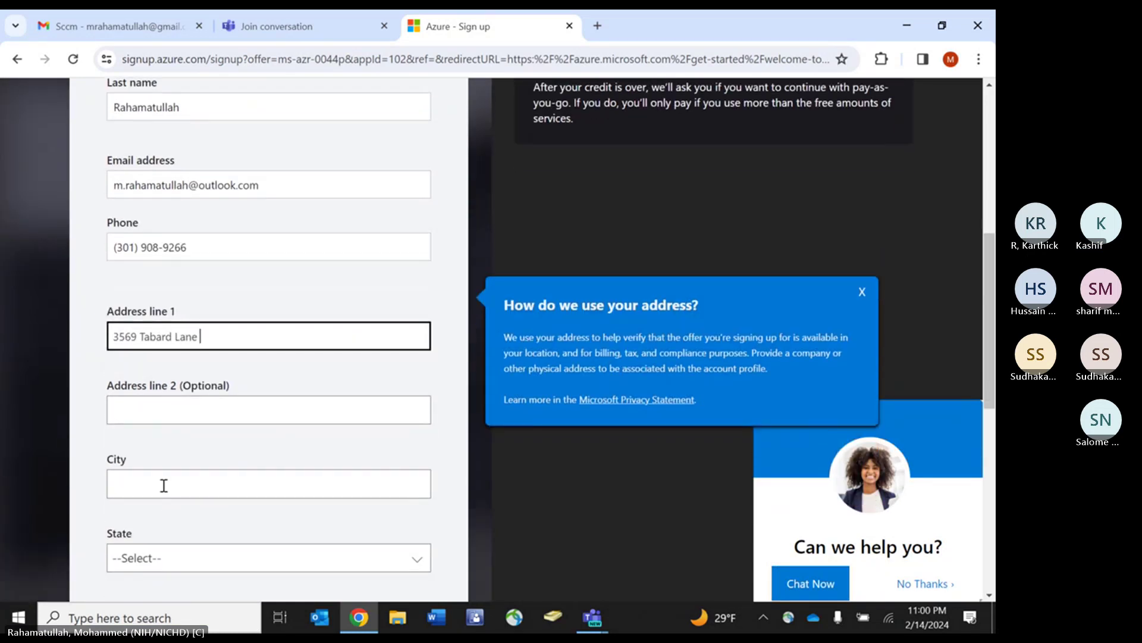
left_click(163, 484)
type("Urbana")
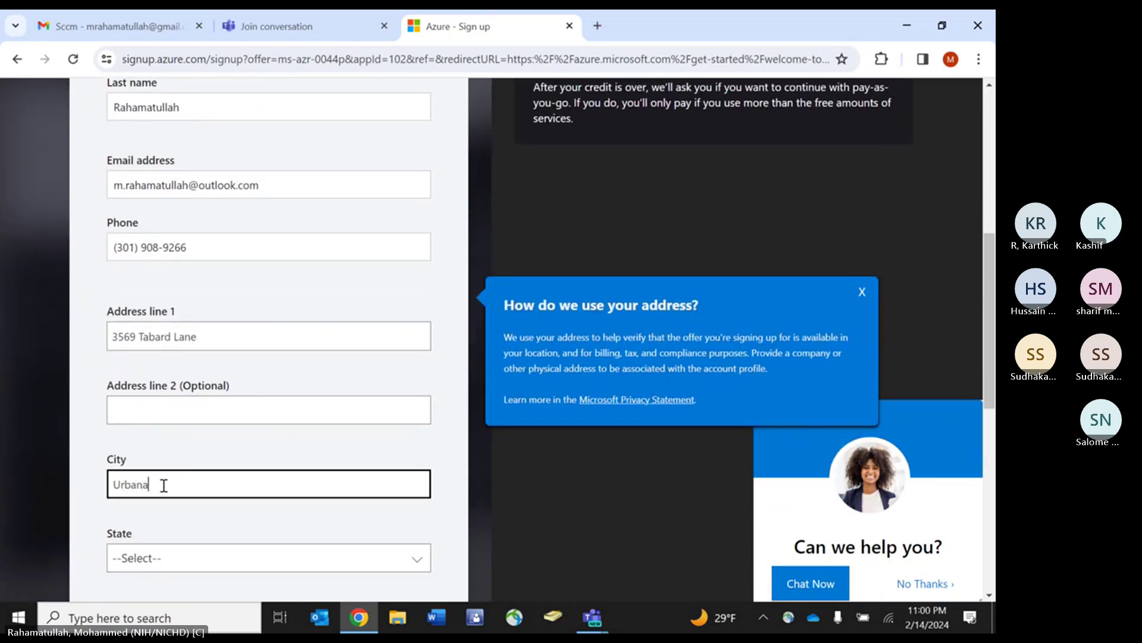
Choose the state from the dropdown and enter the ZIP code
scroll(164, 485, "down", 2)
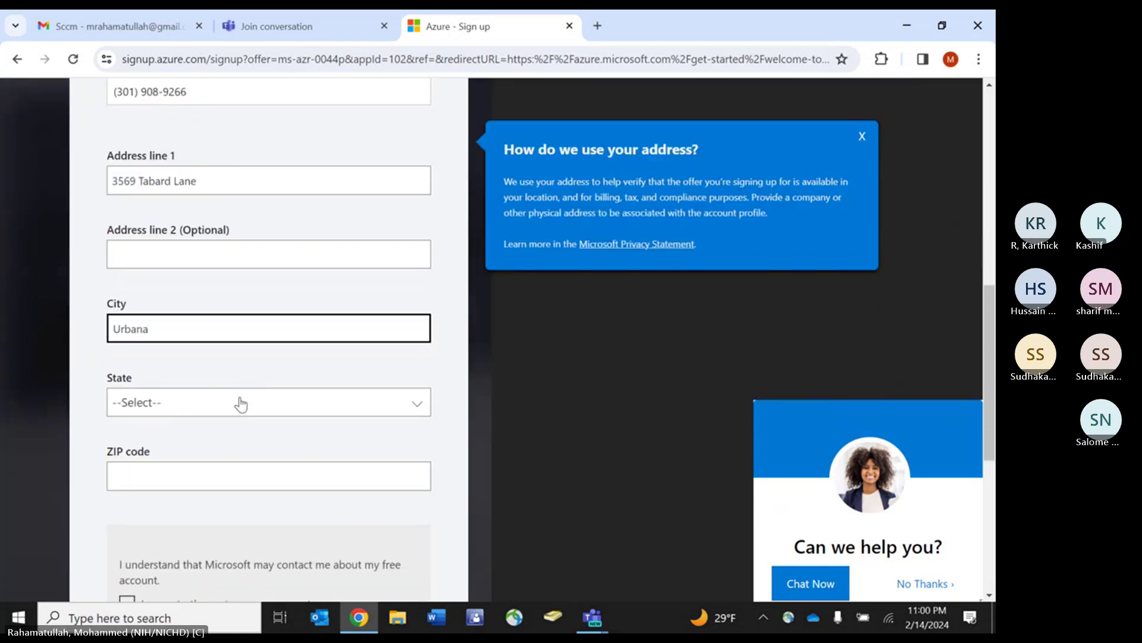
left_click(240, 404)
key("d")
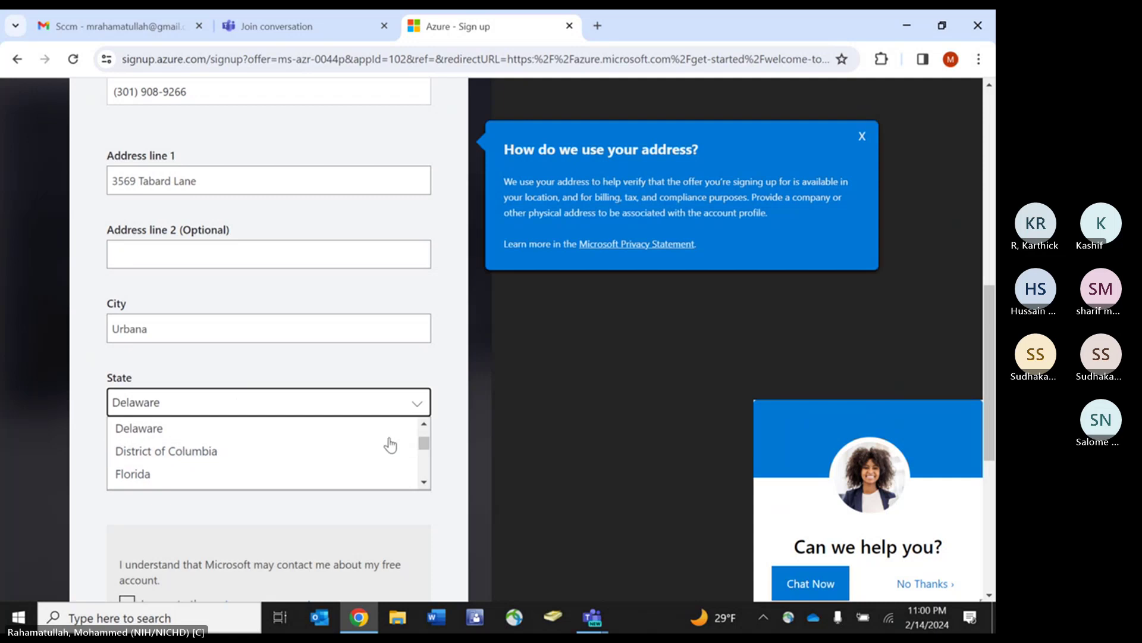
left_click_drag(424, 483, 422, 485)
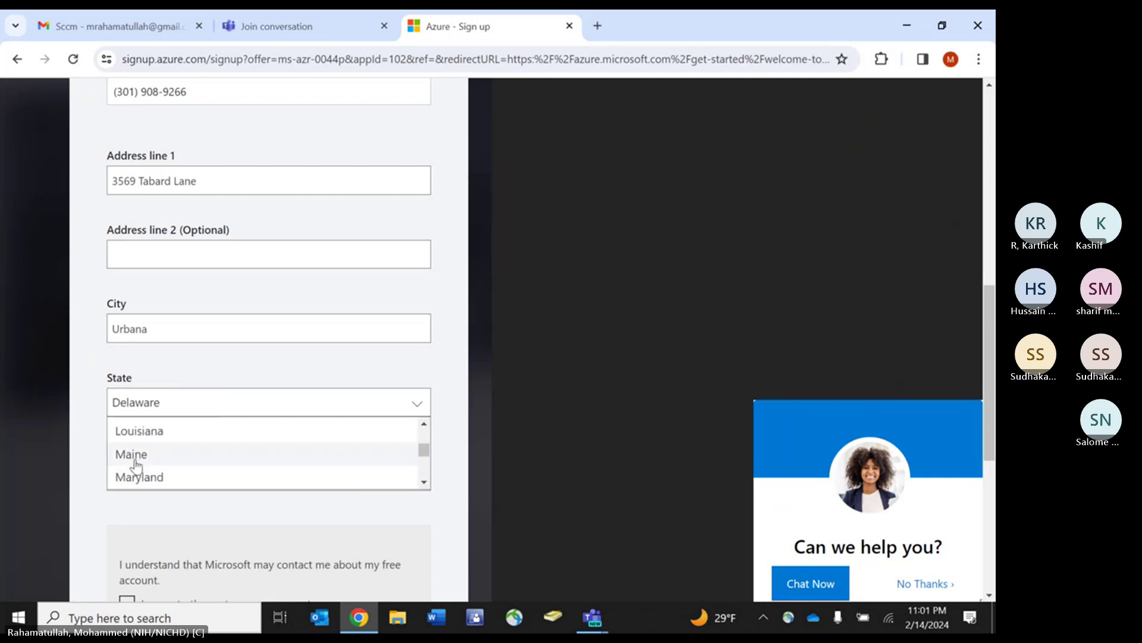
left_click(136, 483)
left_click(151, 470)
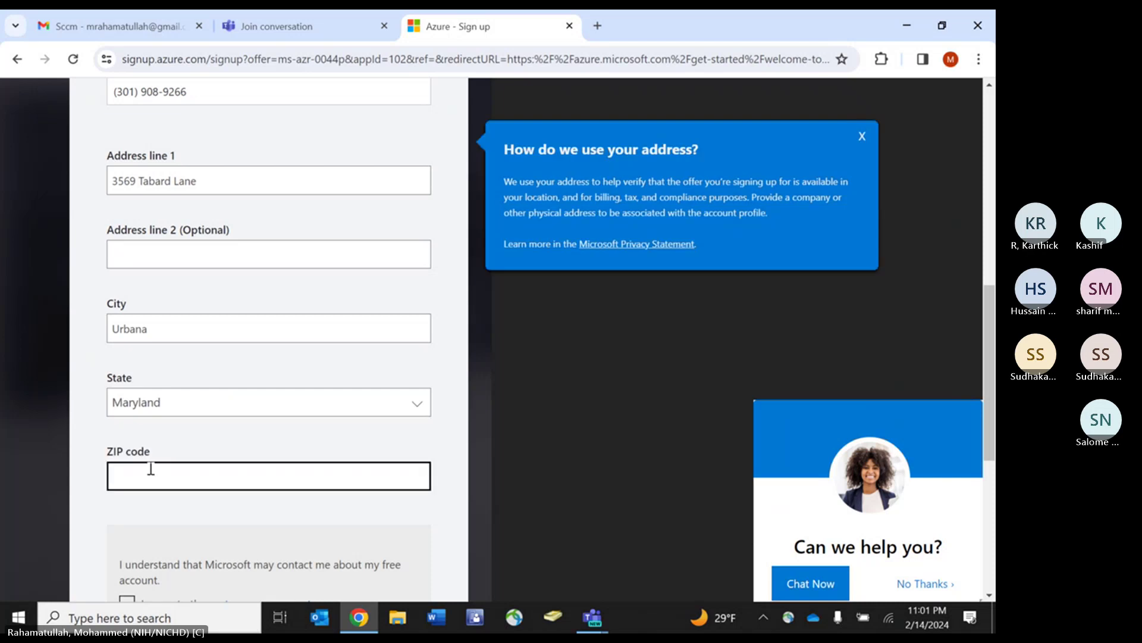
type("21704")
Accept the customer agreement and submit the profile with Next
scroll(206, 440, "down", 1)
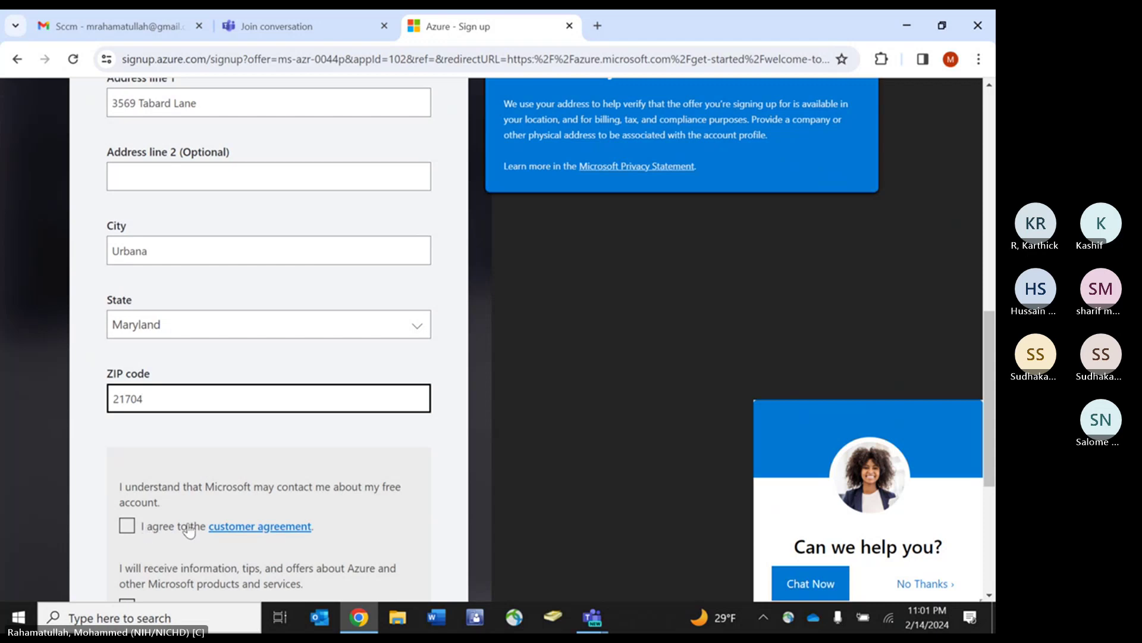
left_click(146, 527)
scroll(227, 485, "down", 3)
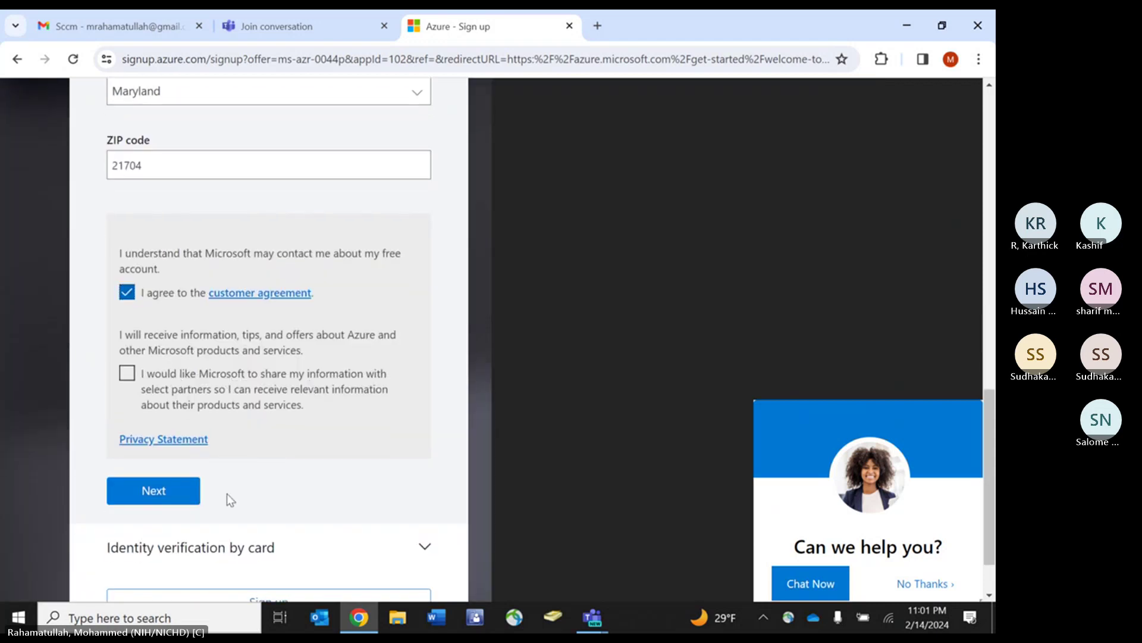
left_click(153, 501)
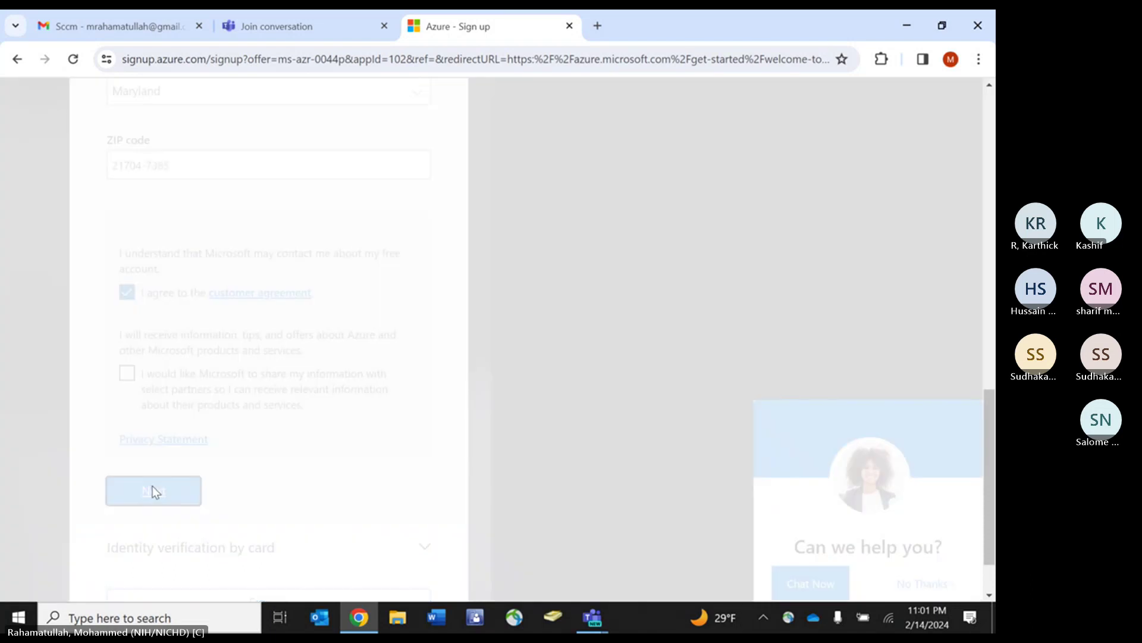
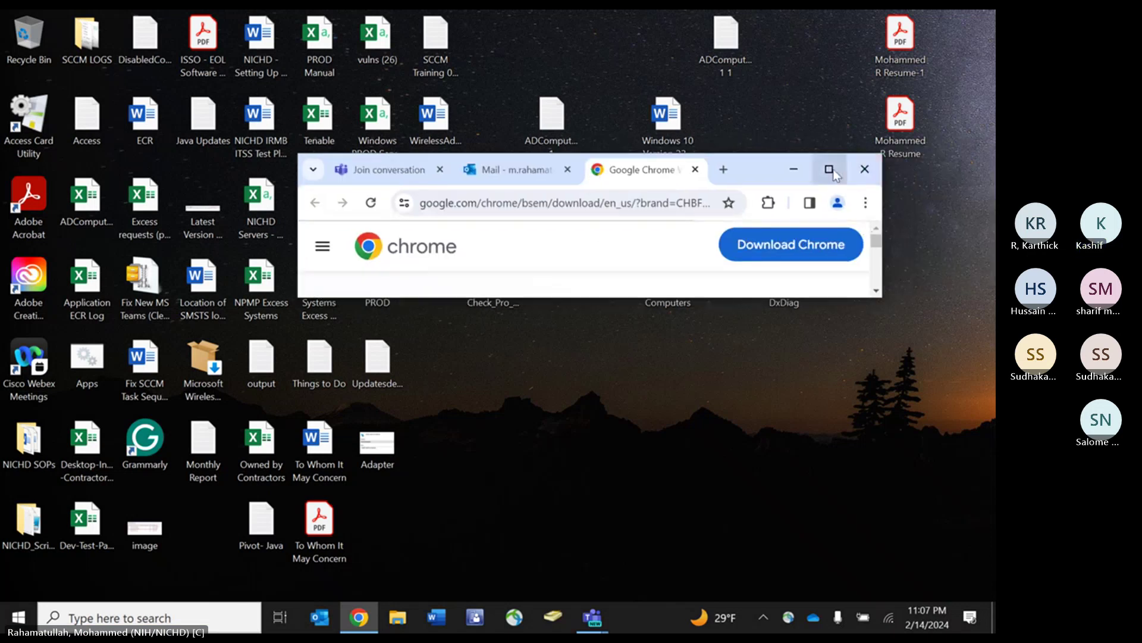
Maximize Chrome, view the Google Chrome ad email in Outlook, then return to the Favorites Inbox
left_click(854, 175)
left_click(327, 27)
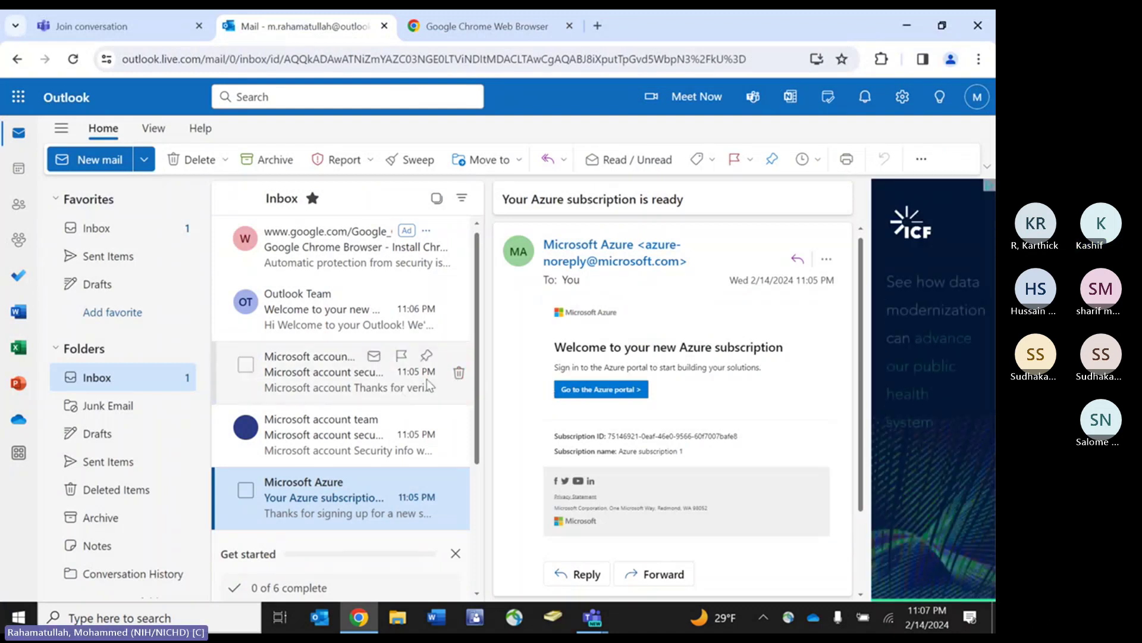
left_click(345, 250)
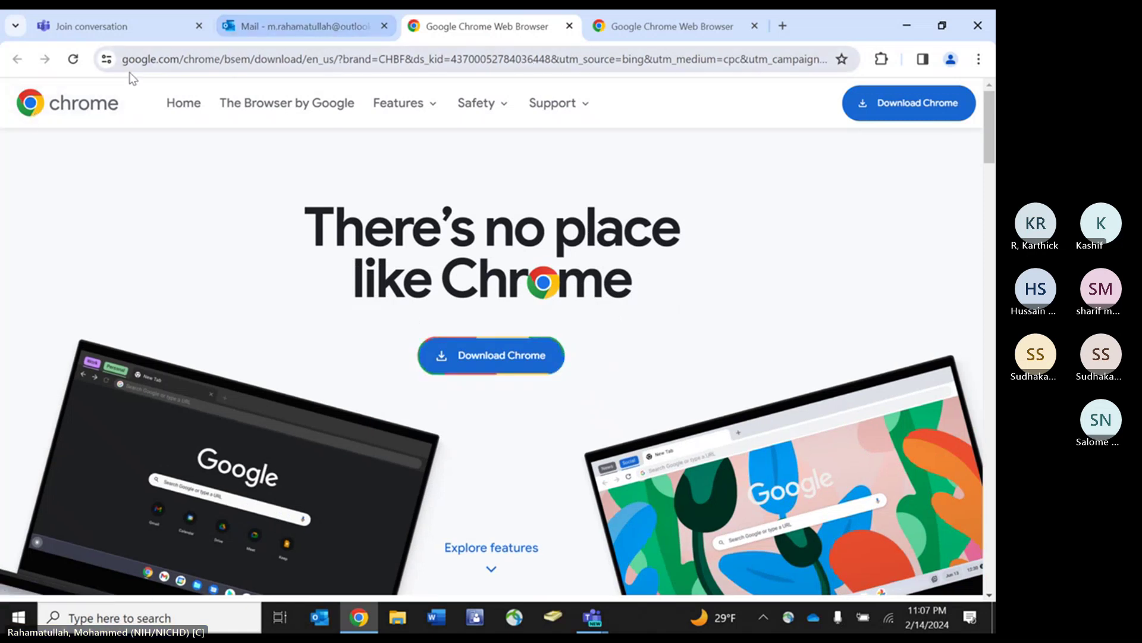
left_click(287, 26)
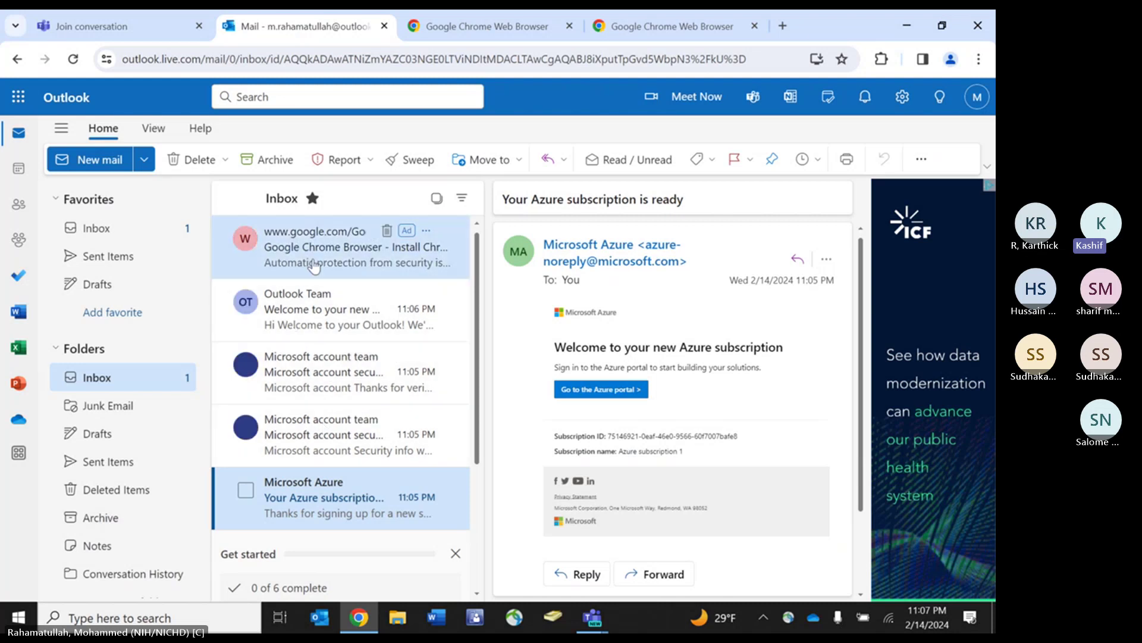
left_click(126, 232)
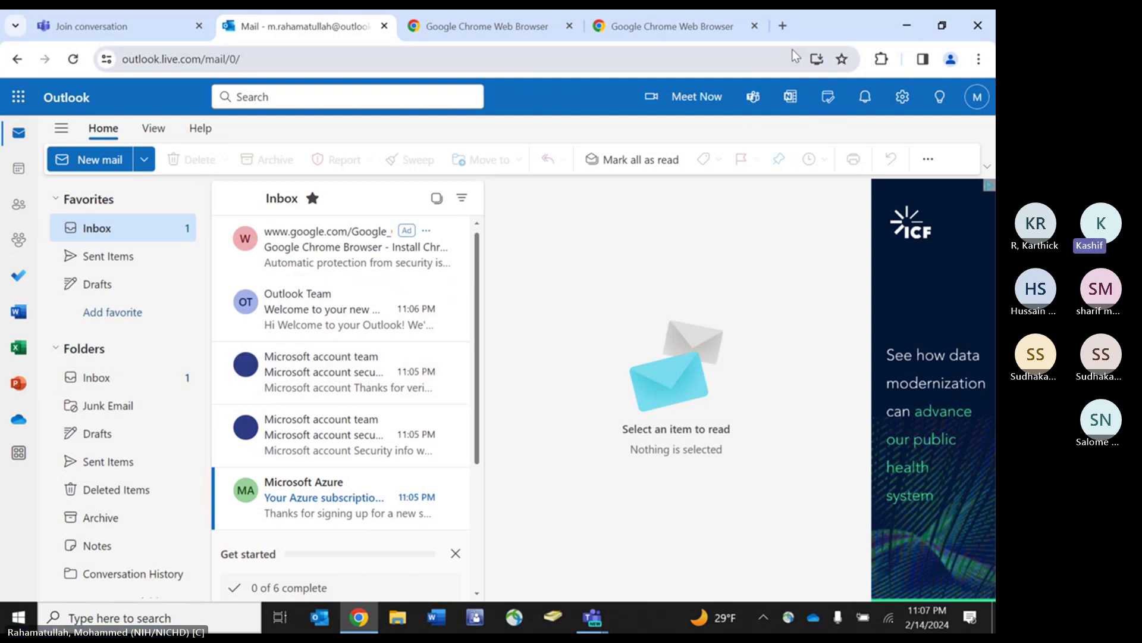
Load portal.azure.com in a new tab and skip the plan-to-use questions and the guided tour
left_click(783, 26)
left_click(667, 62)
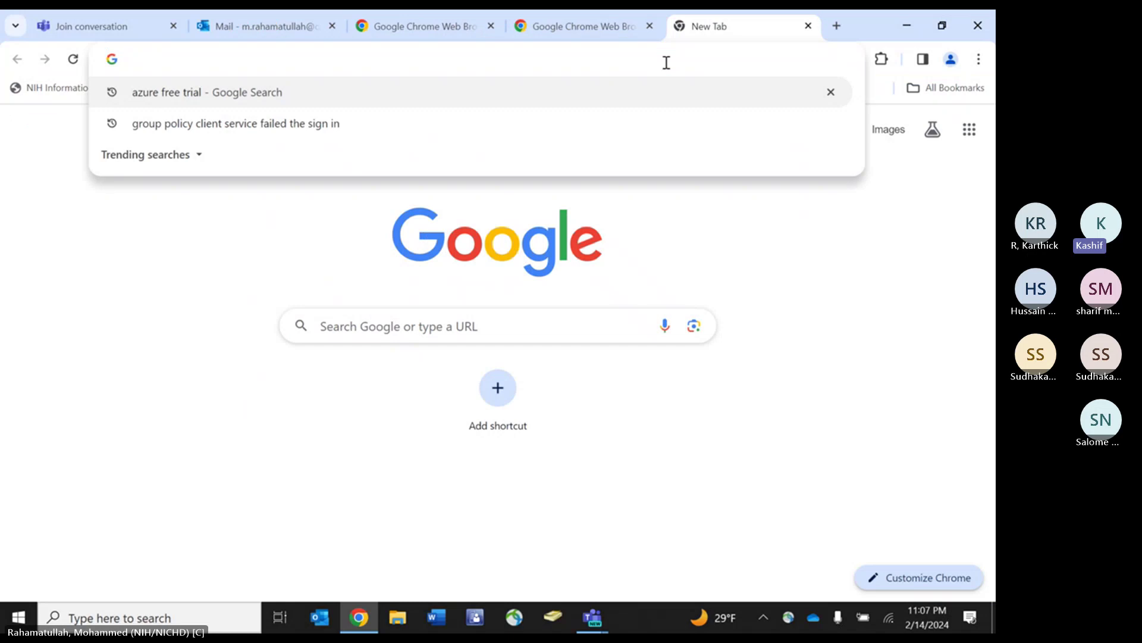
type("portal")
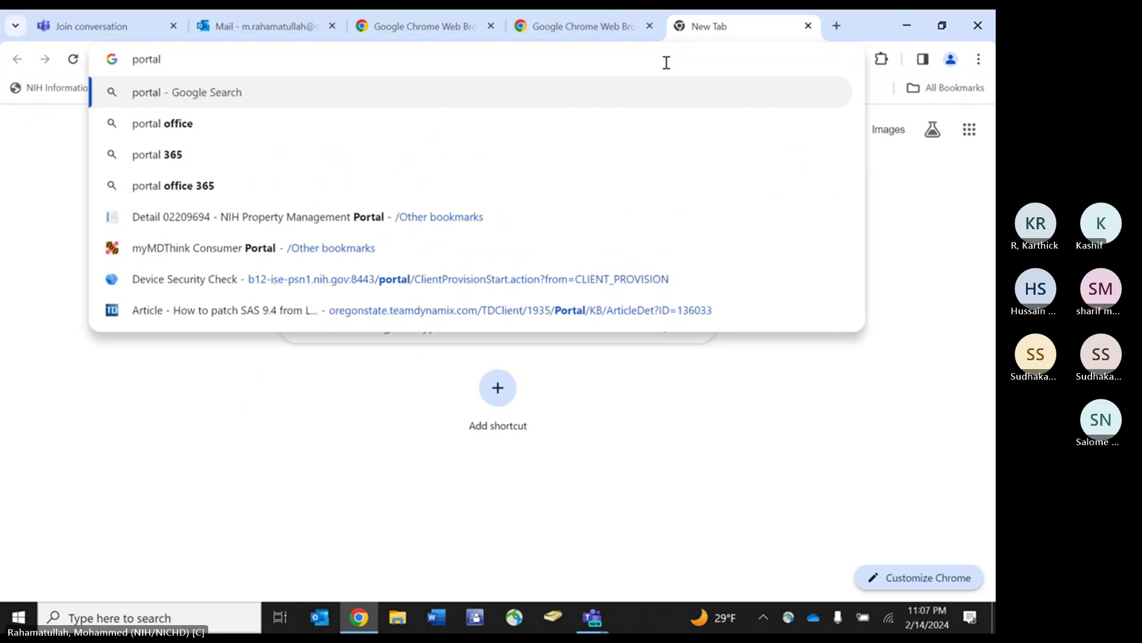
type(".azure.")
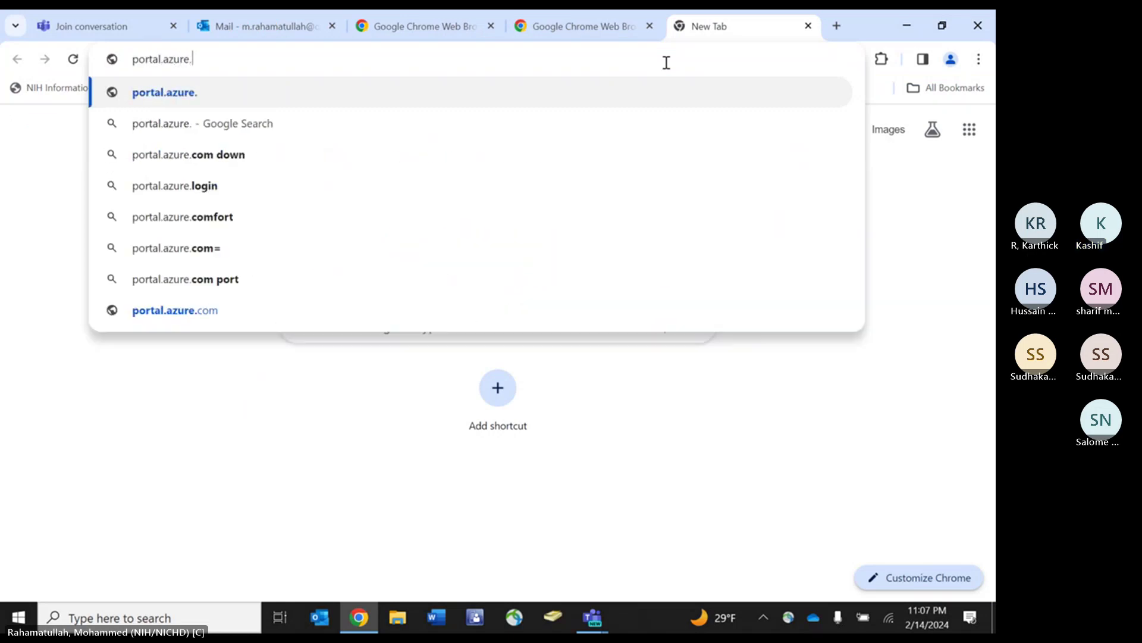
type("com")
key("Return")
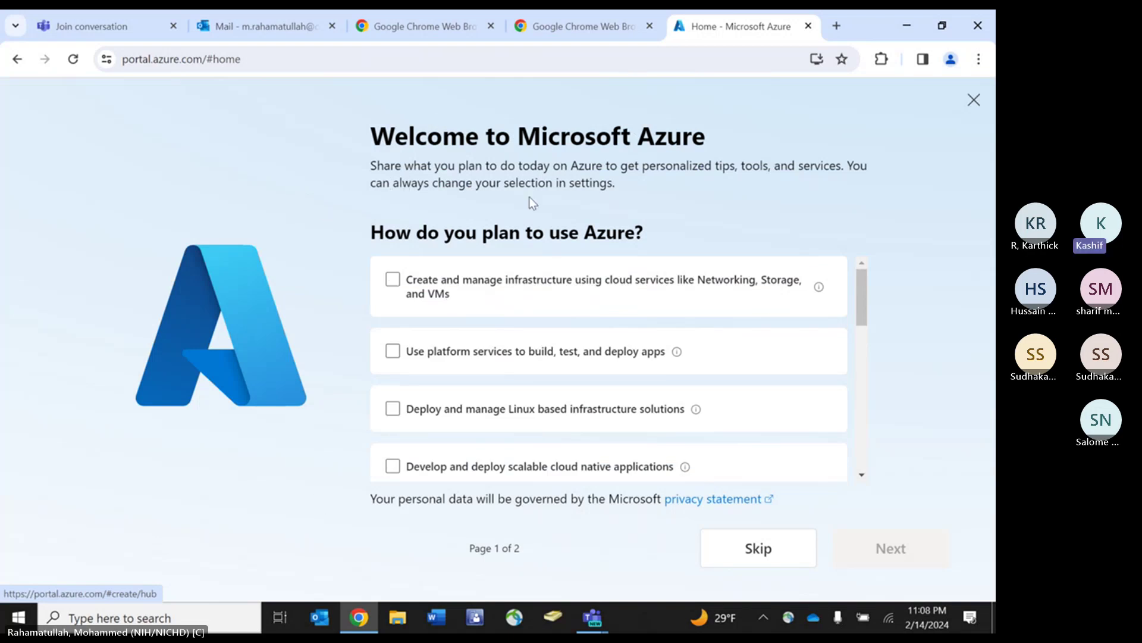
left_click(805, 541)
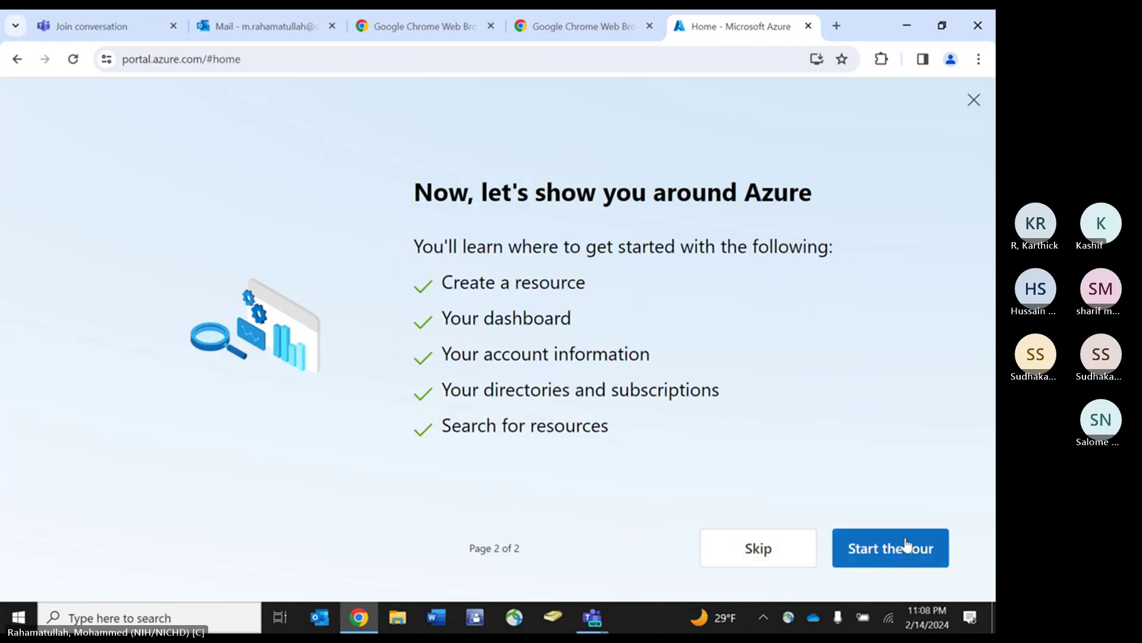
left_click(773, 554)
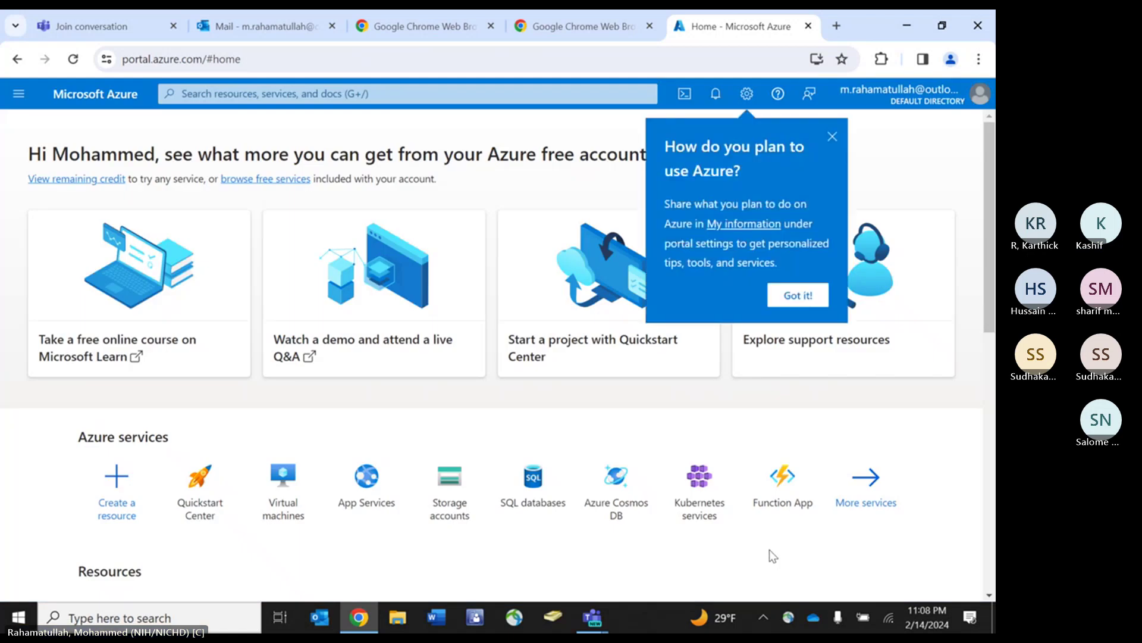
Close the 'How do you plan to use Azure?' tip and make the Chrome window active
left_click(772, 555)
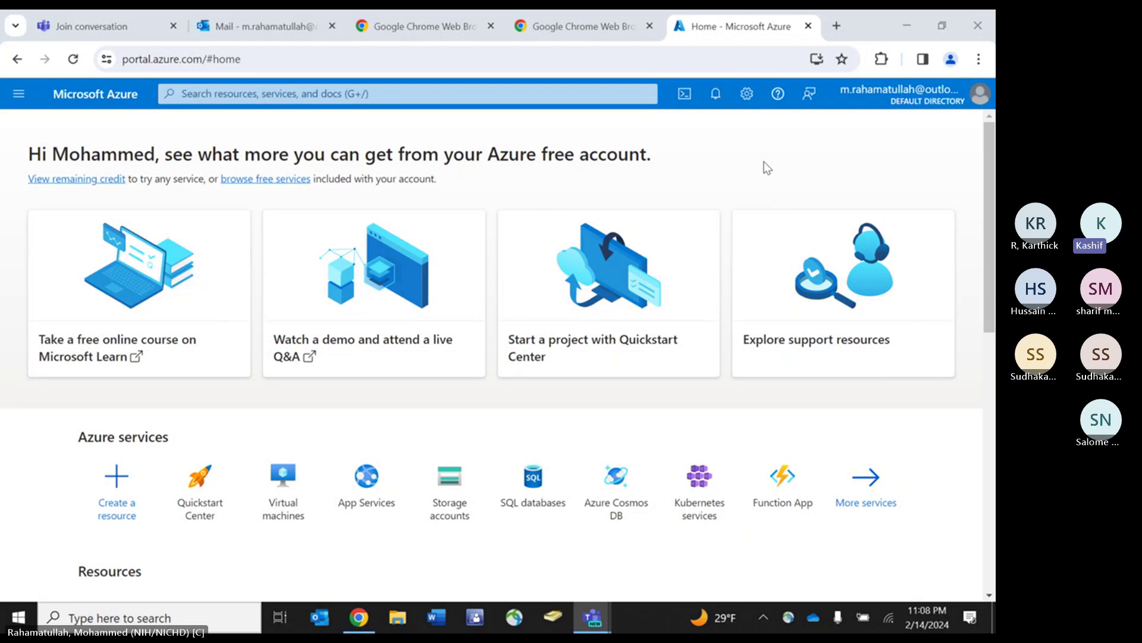
left_click(789, 159)
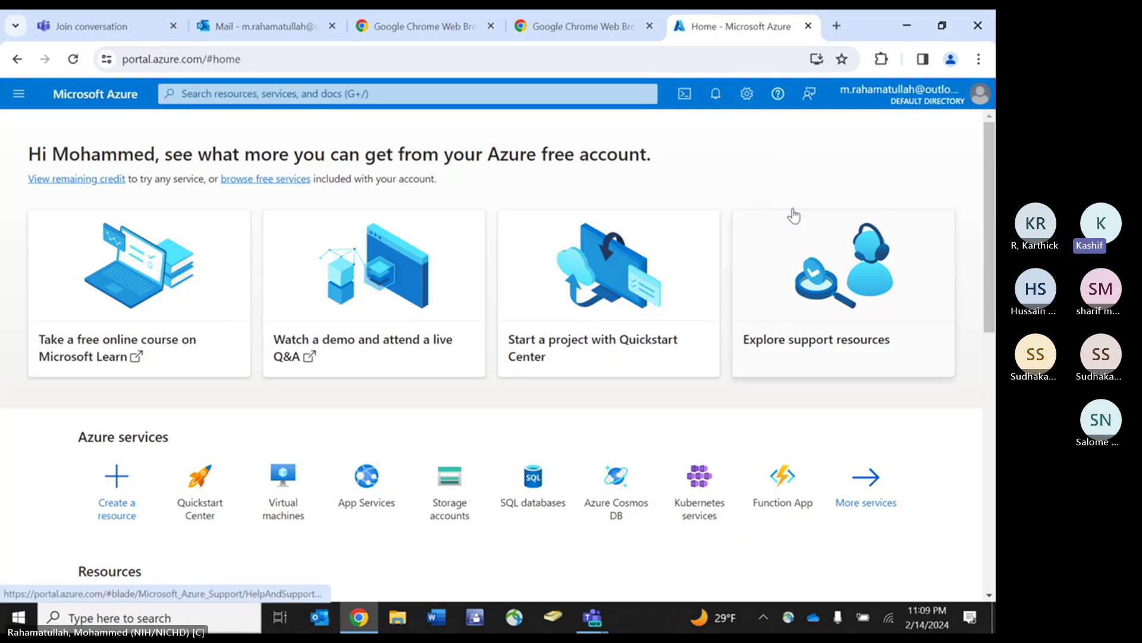
Search the portal for 'sub' and open the Subscriptions service page
left_click(206, 99)
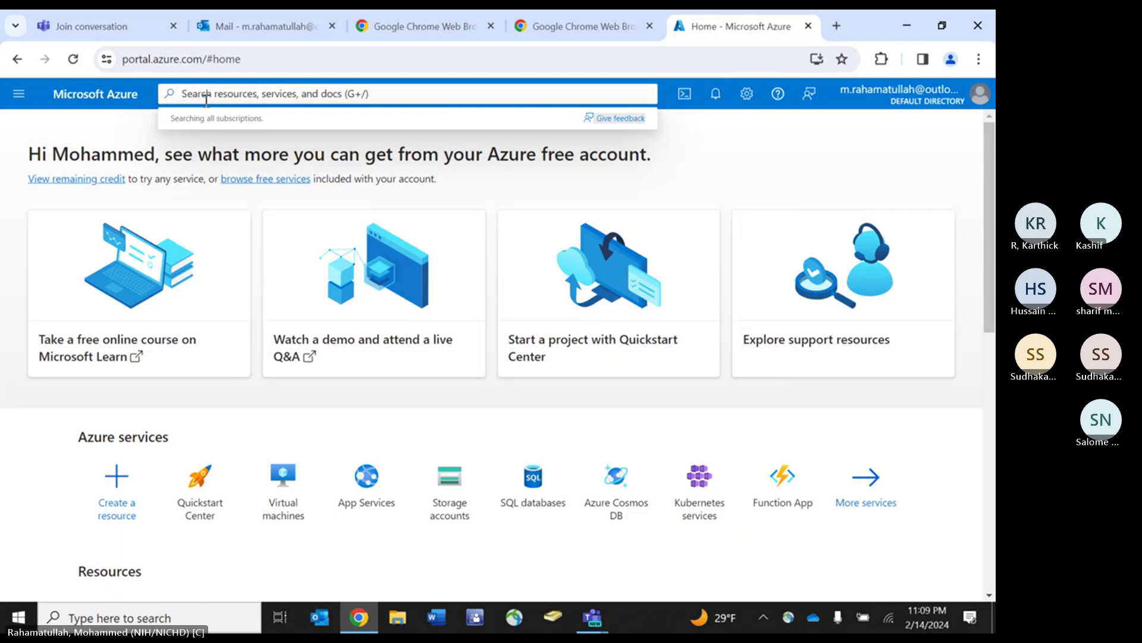
type("sub")
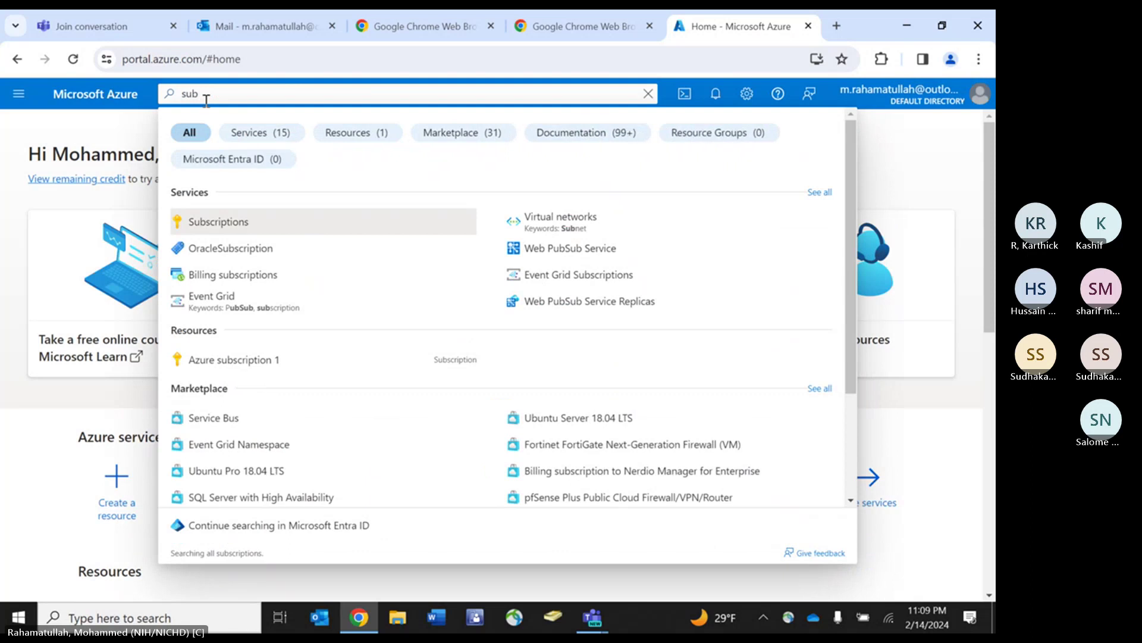
left_click(234, 222)
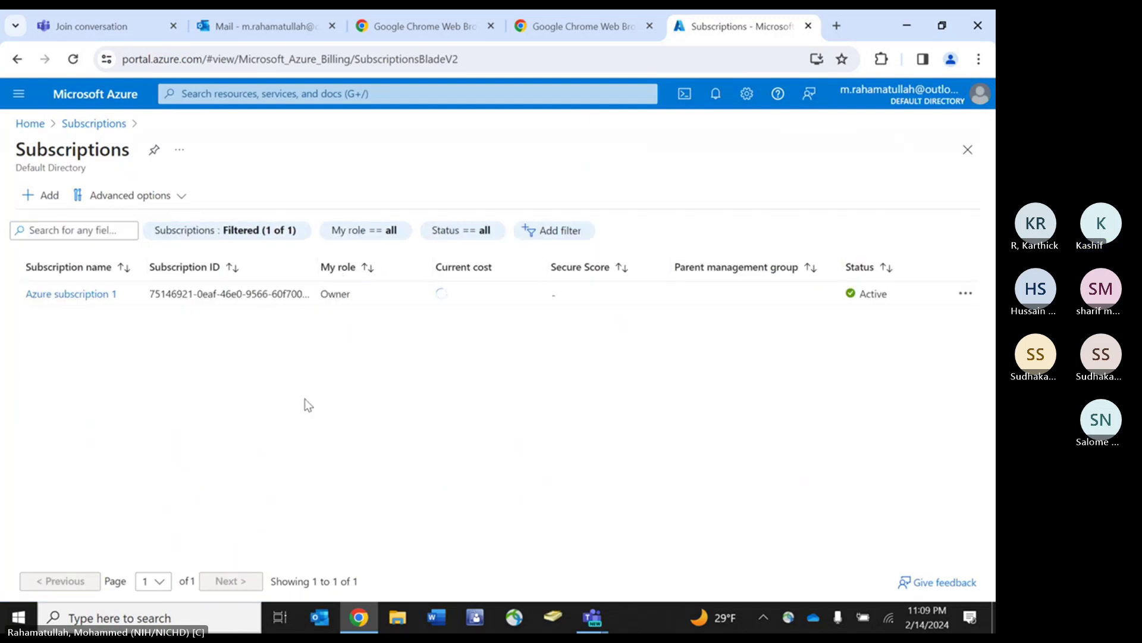
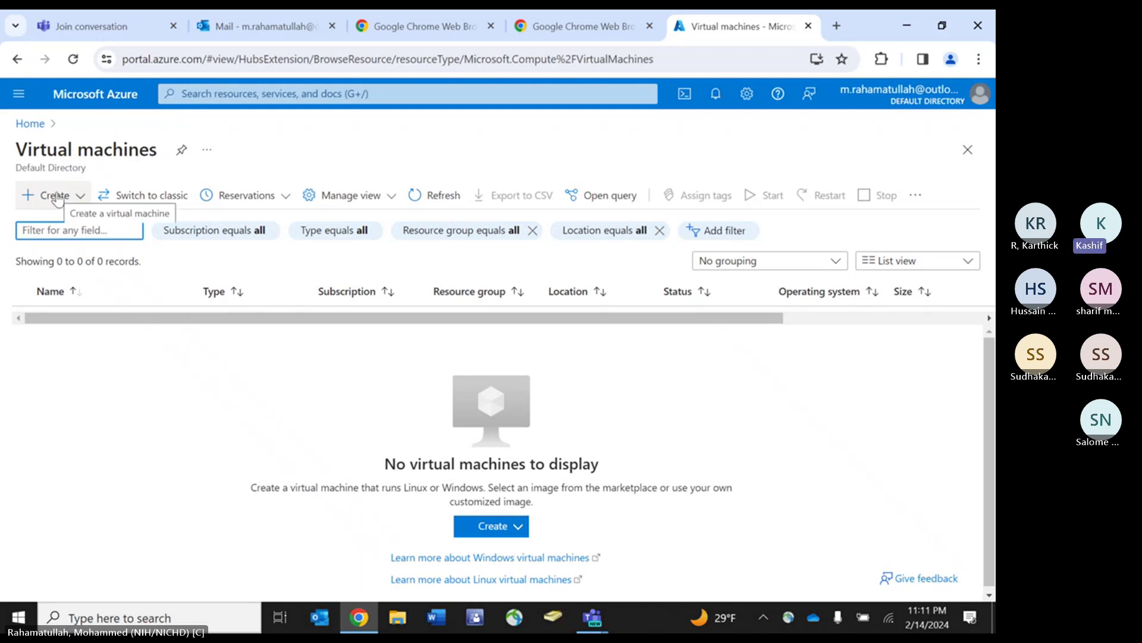
Start a new Azure virtual machine and check the resource group list, which is empty
left_click(57, 196)
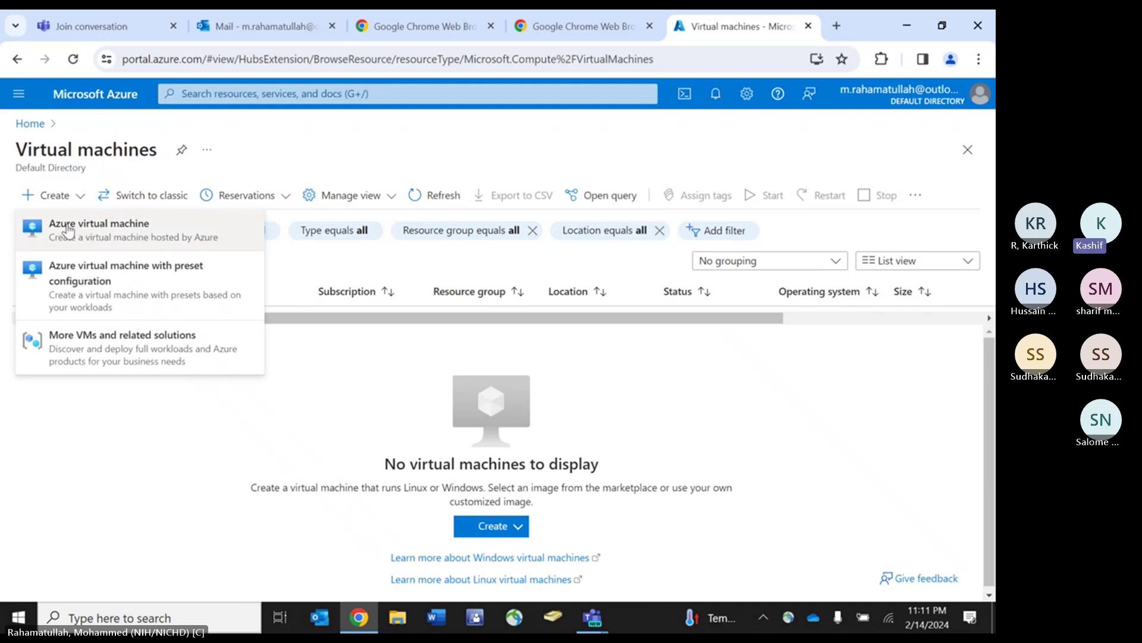
left_click(84, 229)
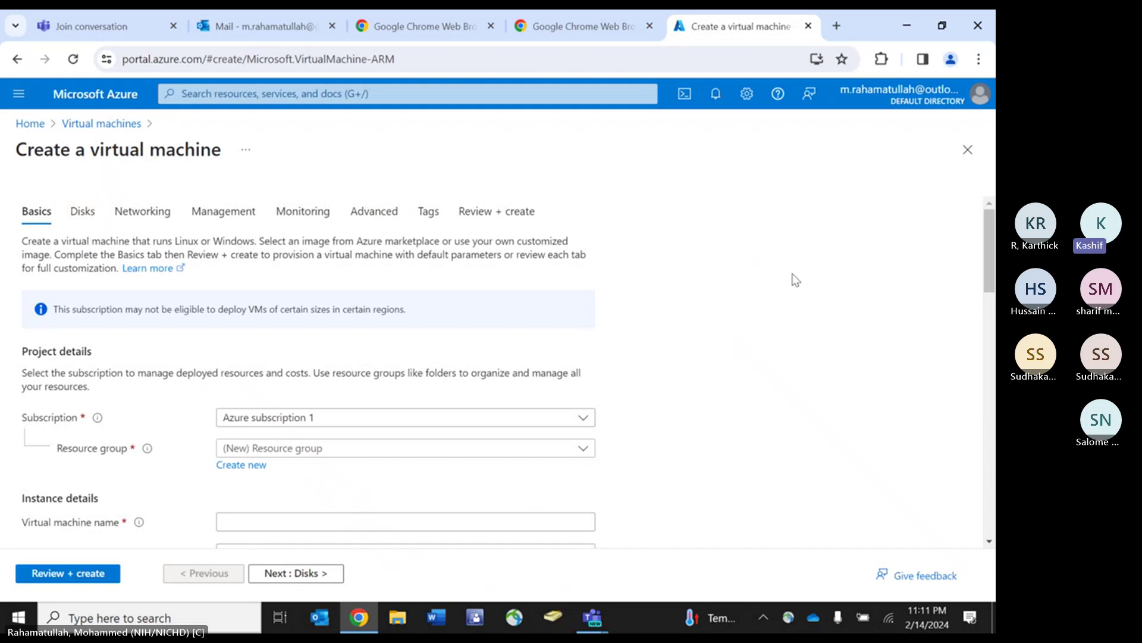
scroll(680, 273, "down", 3)
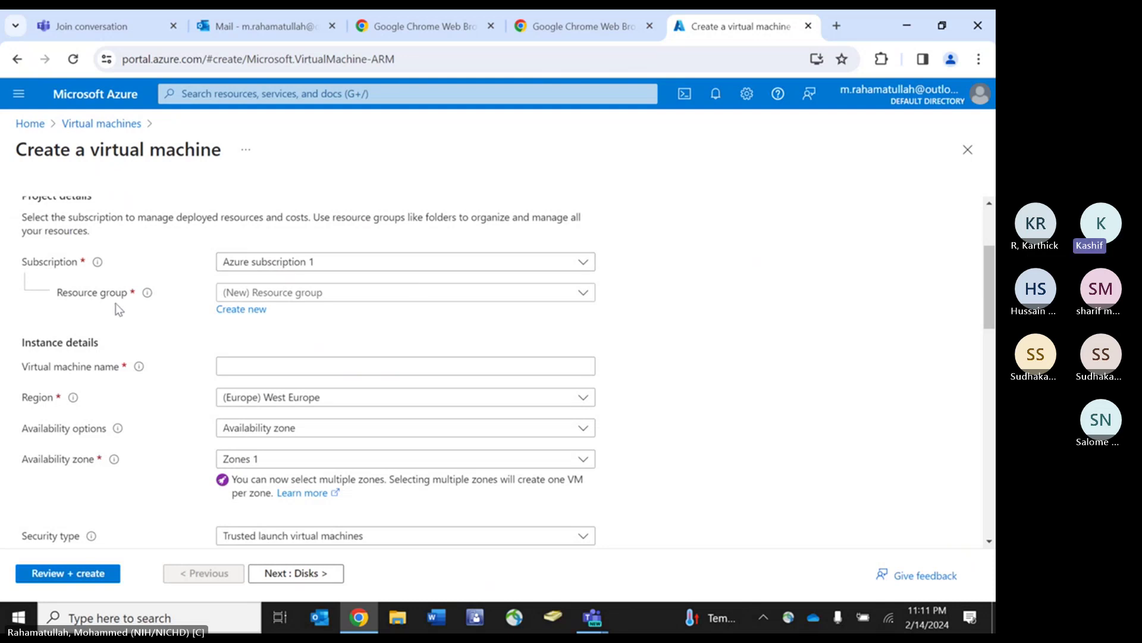
left_click(584, 296)
left_click(584, 295)
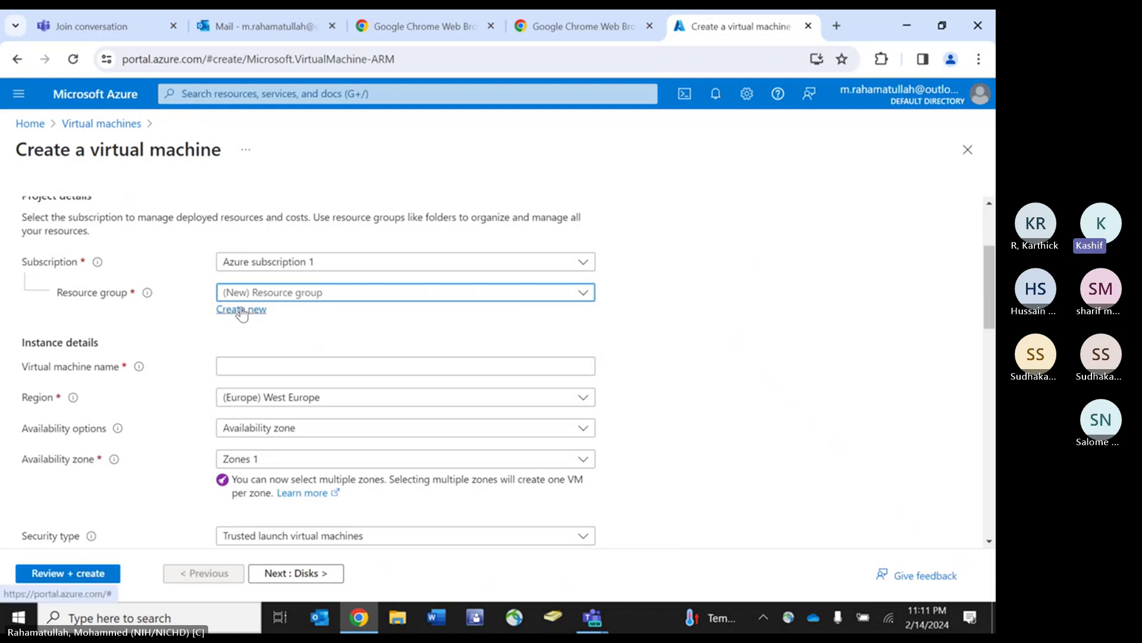
left_click(571, 295)
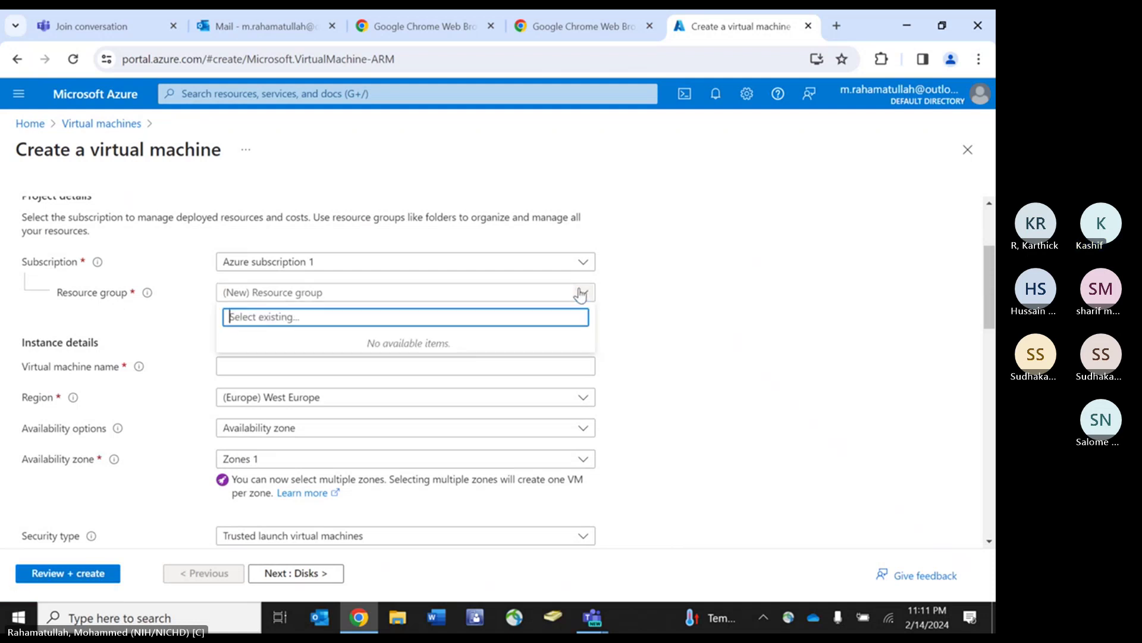
left_click(528, 296)
Create a new resource group, correcting the name from 'Mecm-Training' to 'Mecmtraining'
left_click(250, 311)
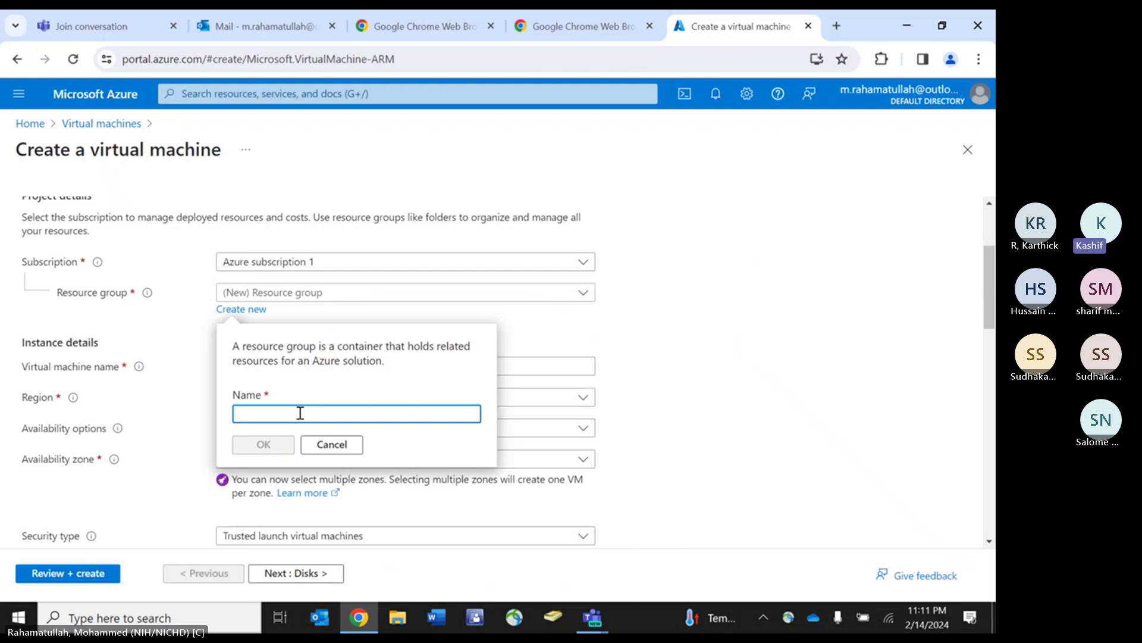
type("Mecm")
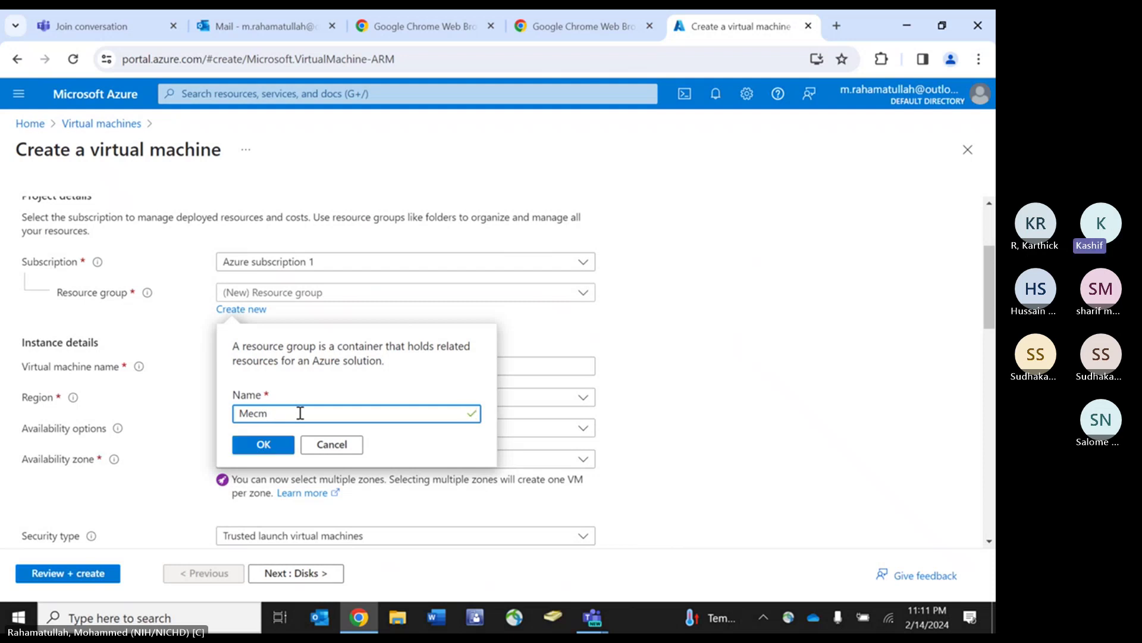
type("-Training")
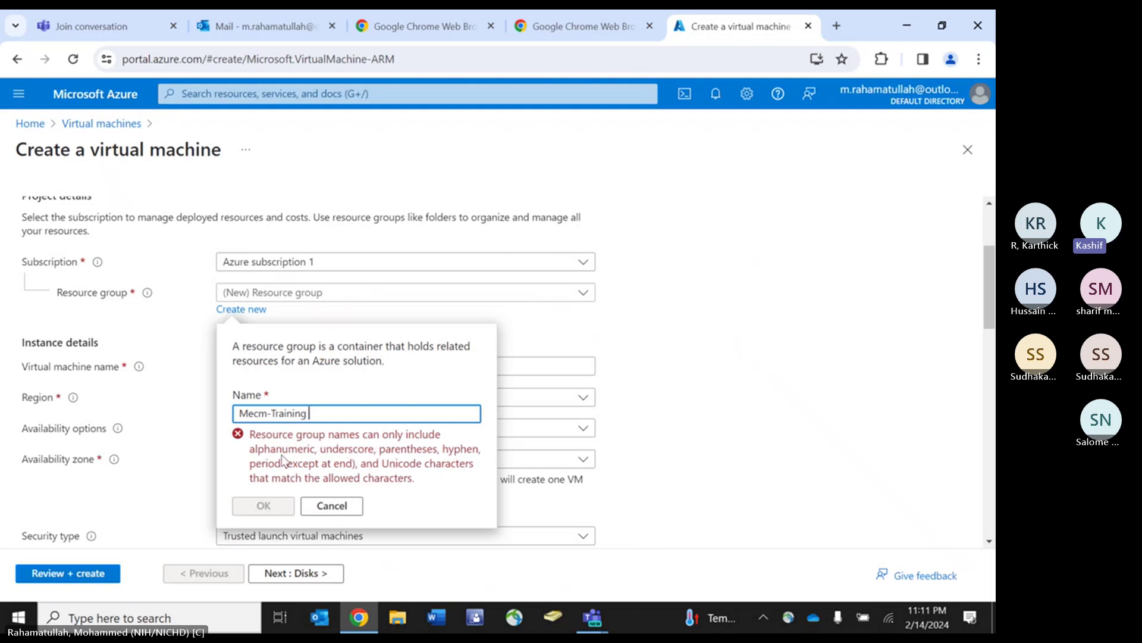
left_click(272, 416)
key("BackSpace")
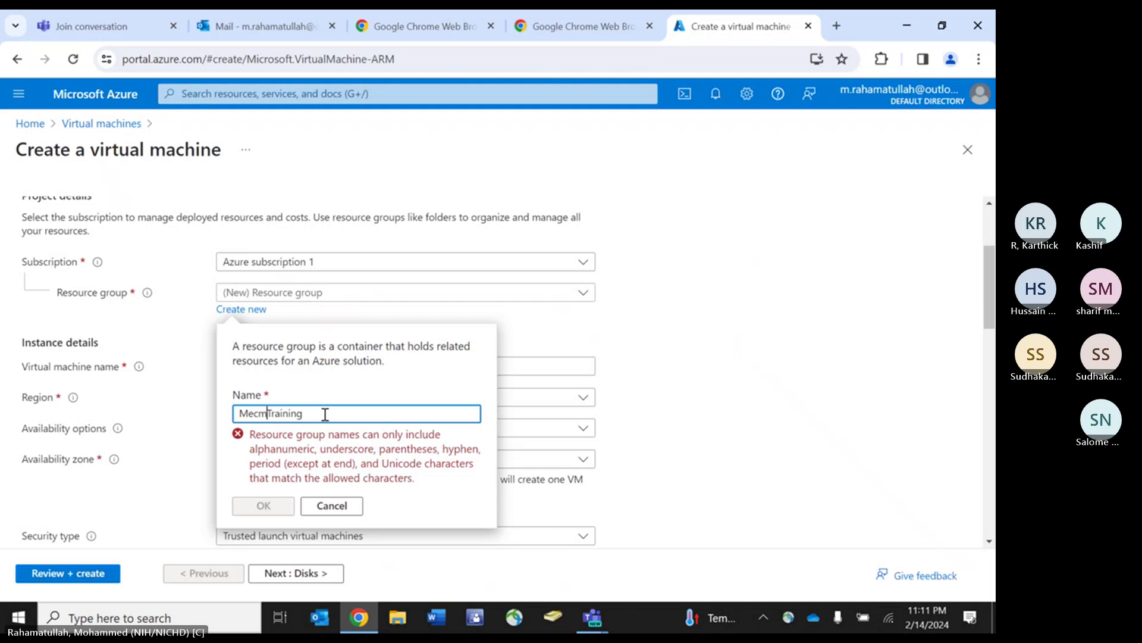
left_click(325, 415)
left_click(271, 413)
key("Delete")
left_click(301, 414)
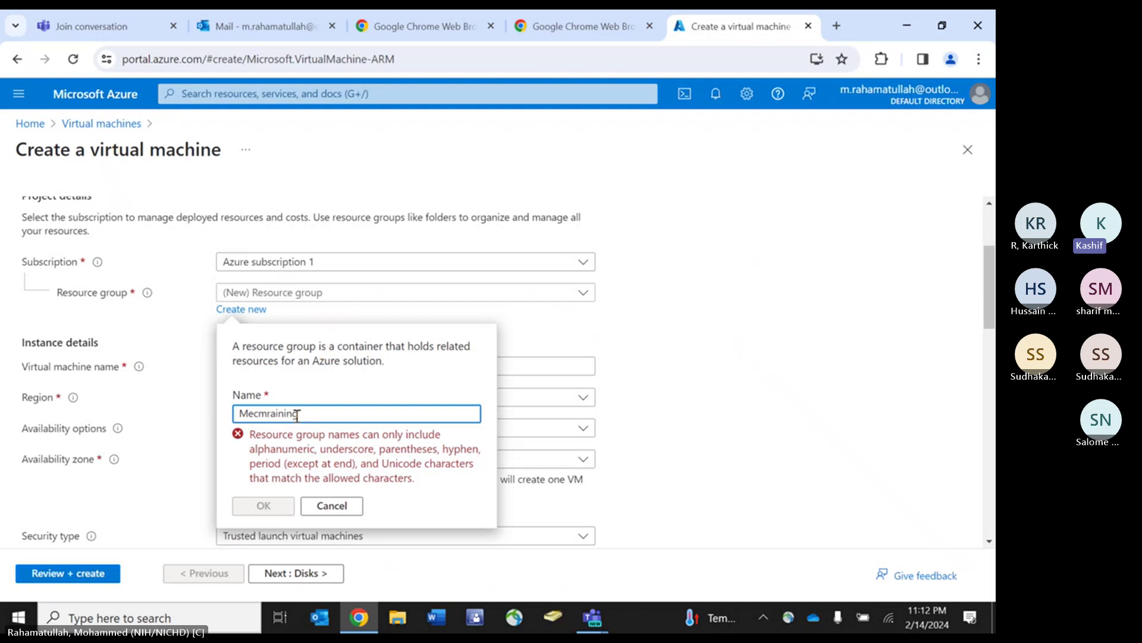
key("BackSpace")
key("BackSpace")
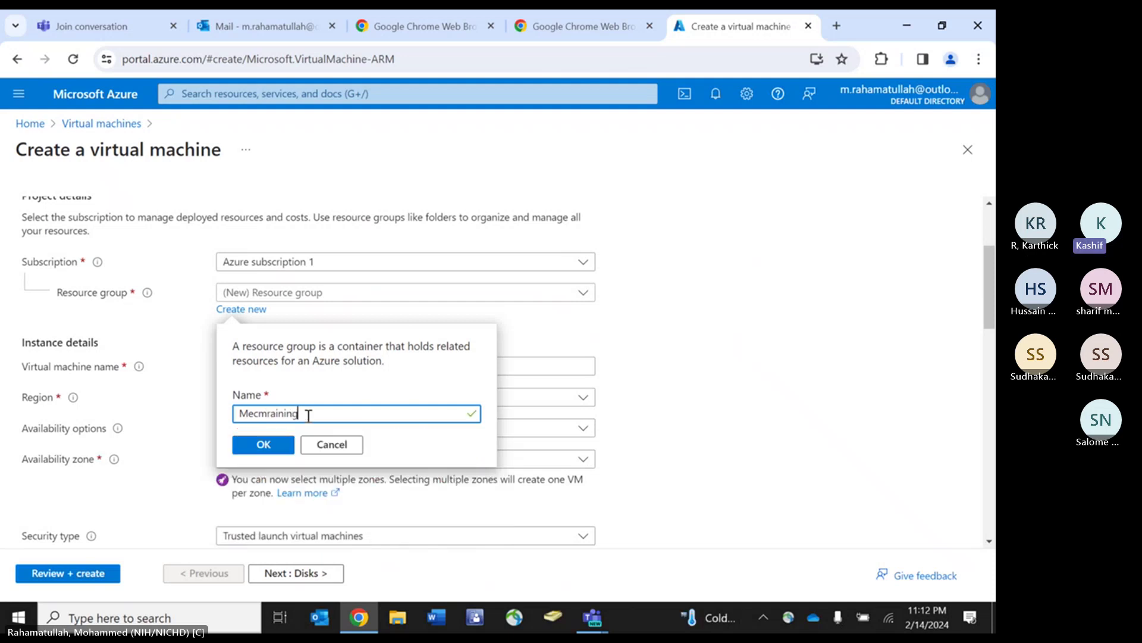
type("g")
key("BackSpace")
key("BackSpace")
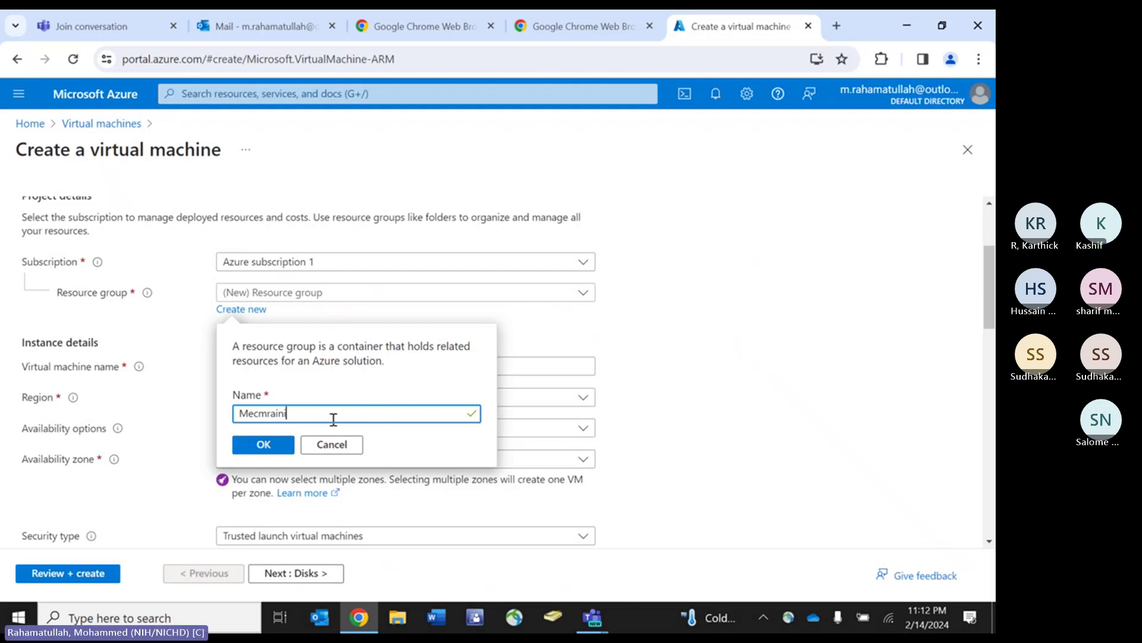
key("BackSpace")
key("BackSpace")
type("training")
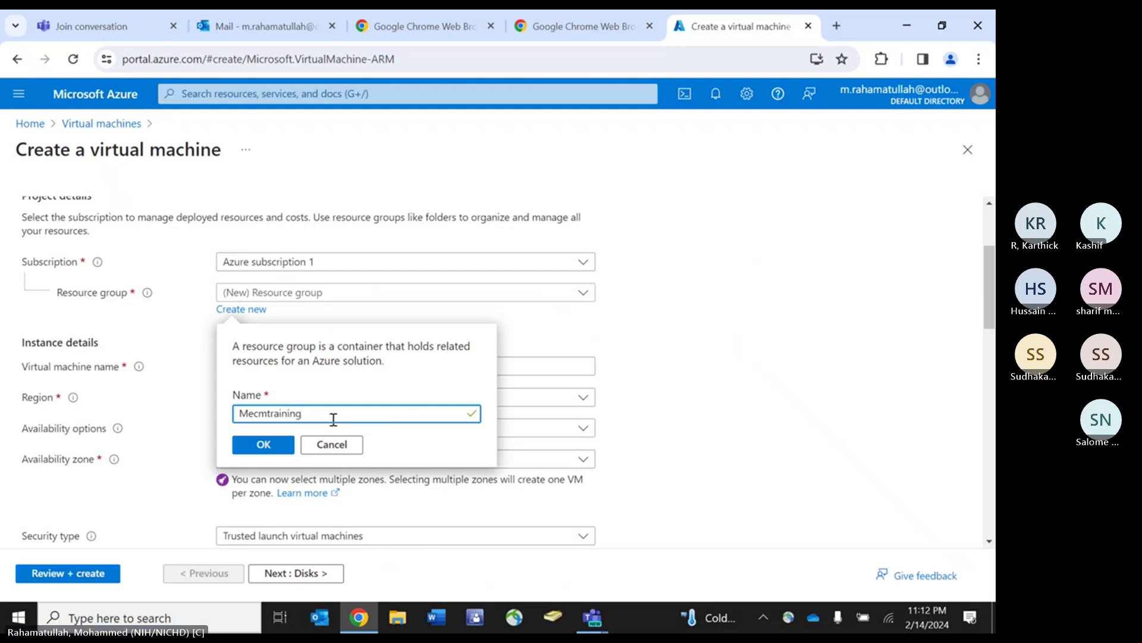
left_click(264, 445)
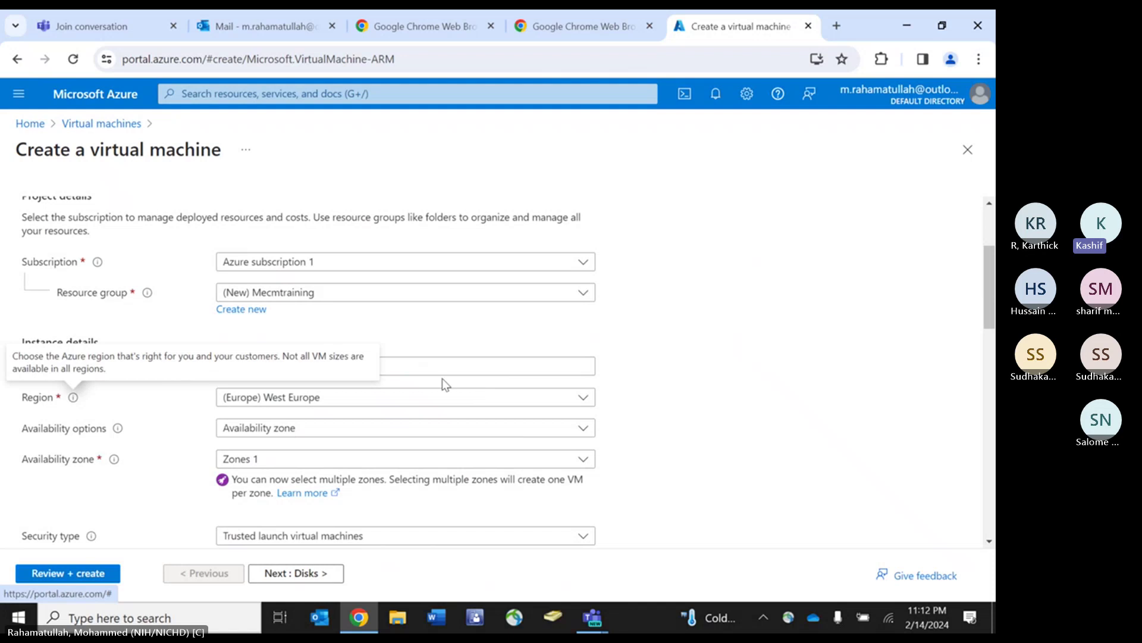
Enter 'Domain' as the virtual machine name
left_click(417, 367)
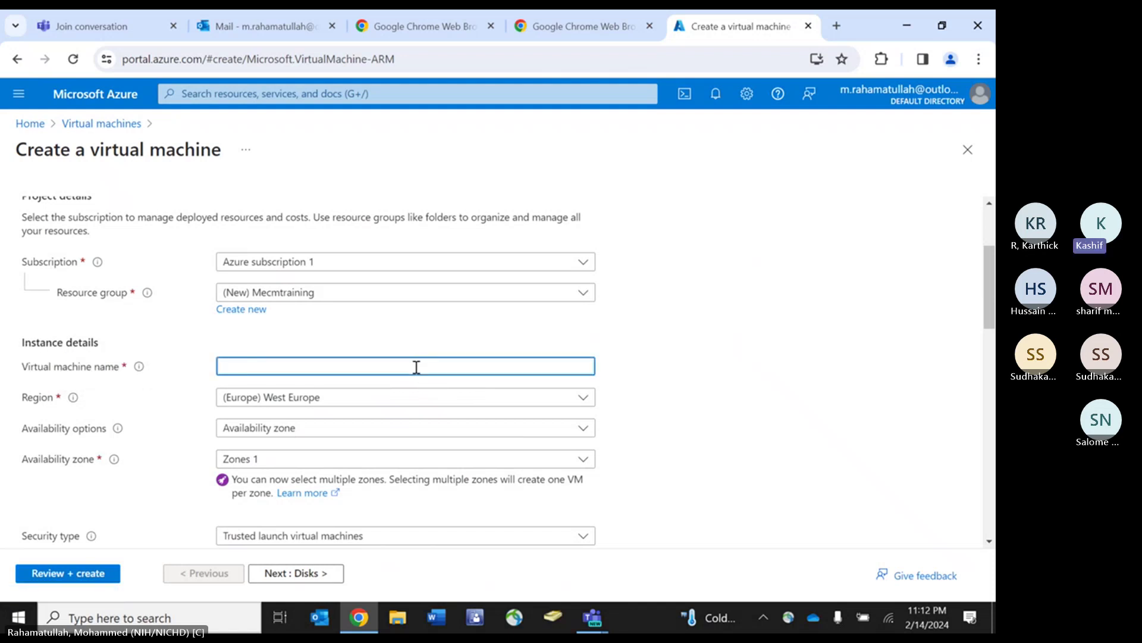
type("Domain")
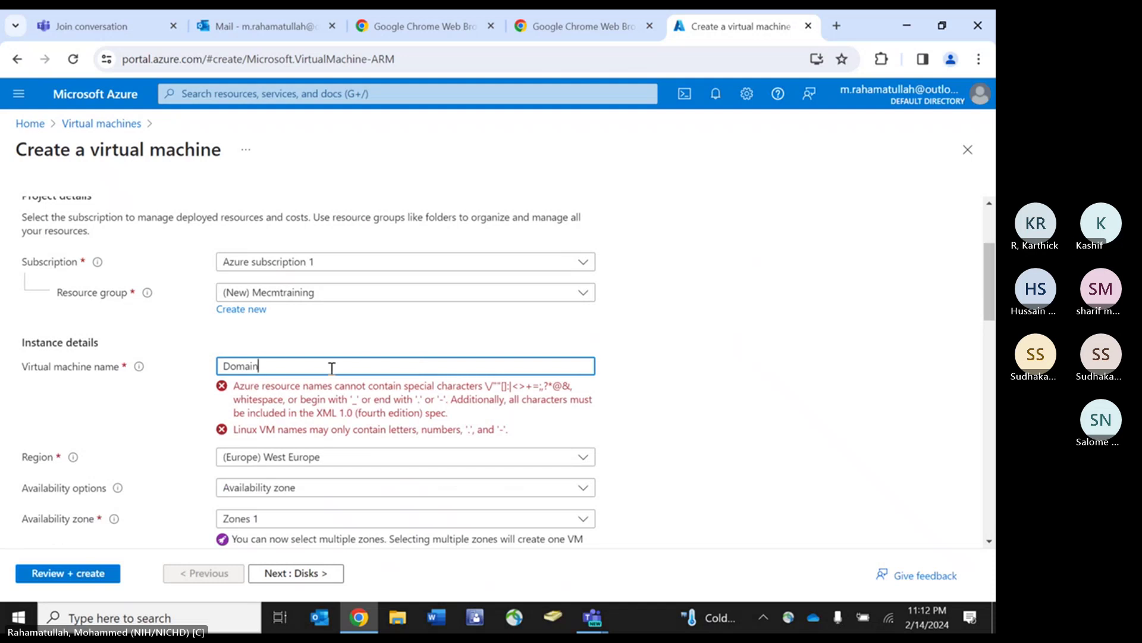
key("BackSpace")
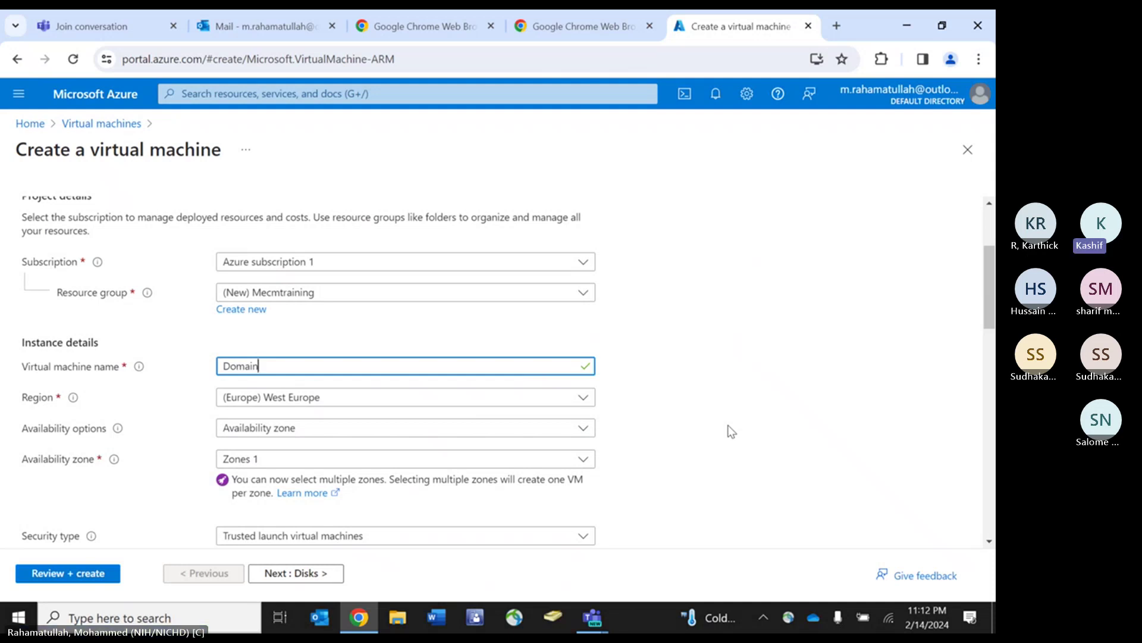
Set the region to (US) East US with no infrastructure redundancy required
left_click(579, 404)
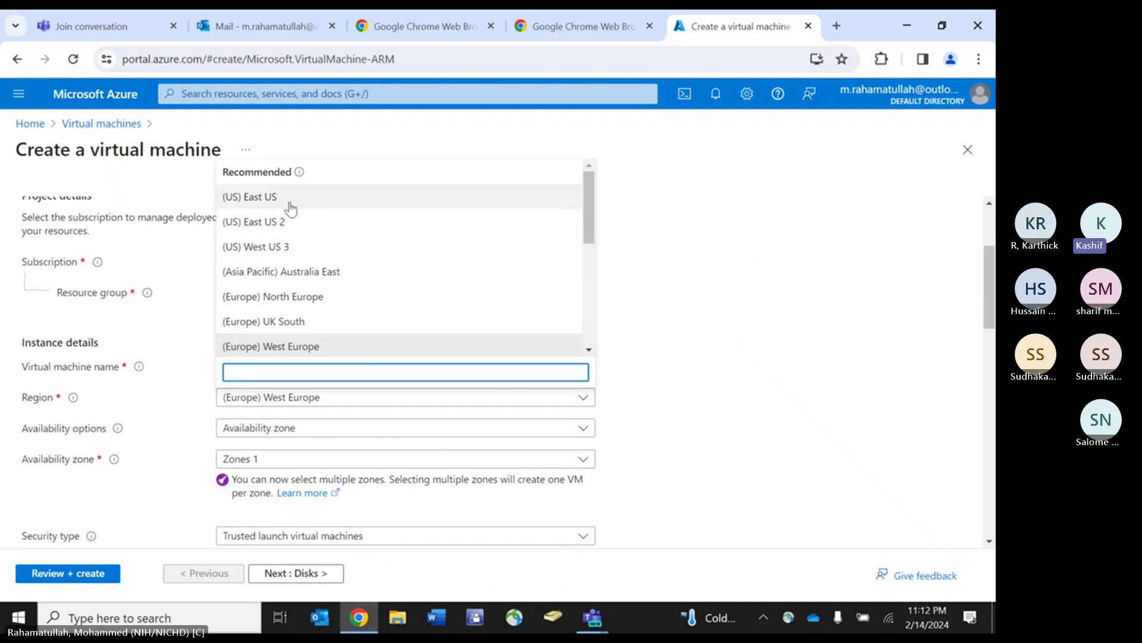
left_click(251, 196)
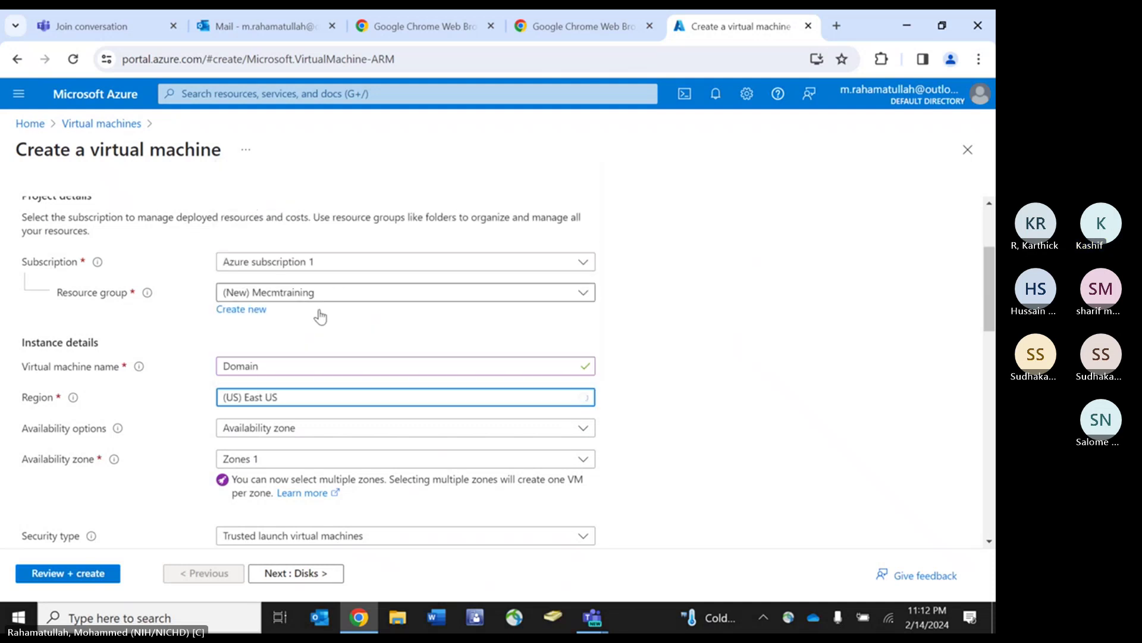
left_click(583, 428)
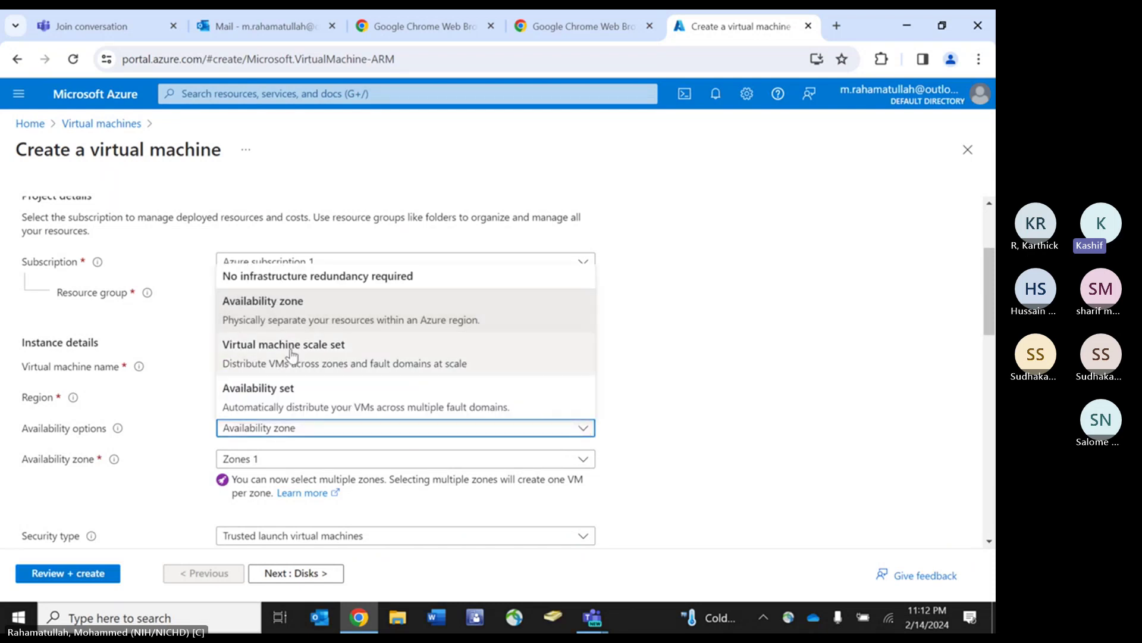
left_click(317, 276)
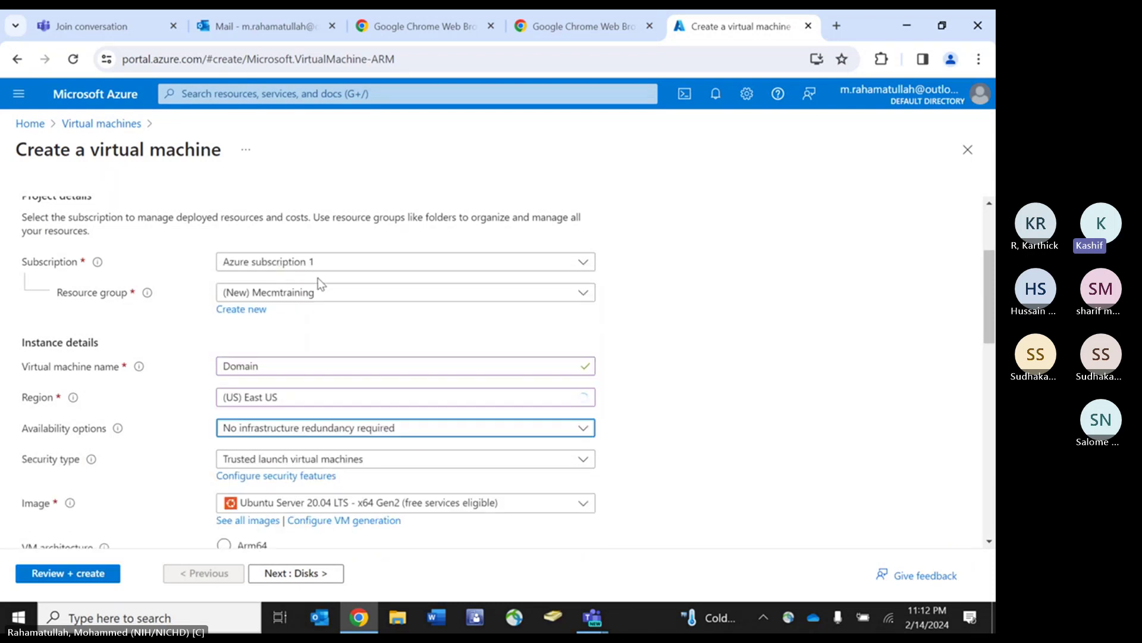
scroll(506, 398, "down", 3)
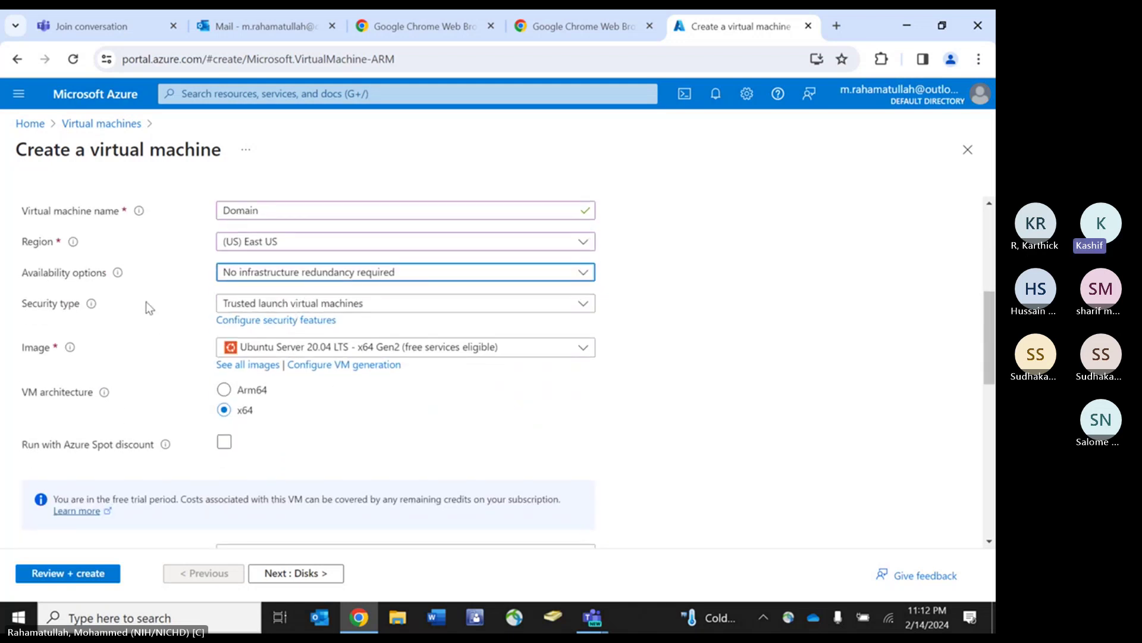
Set security type to Standard and the image to Windows Server 2019 Datacenter
left_click(579, 309)
left_click(237, 333)
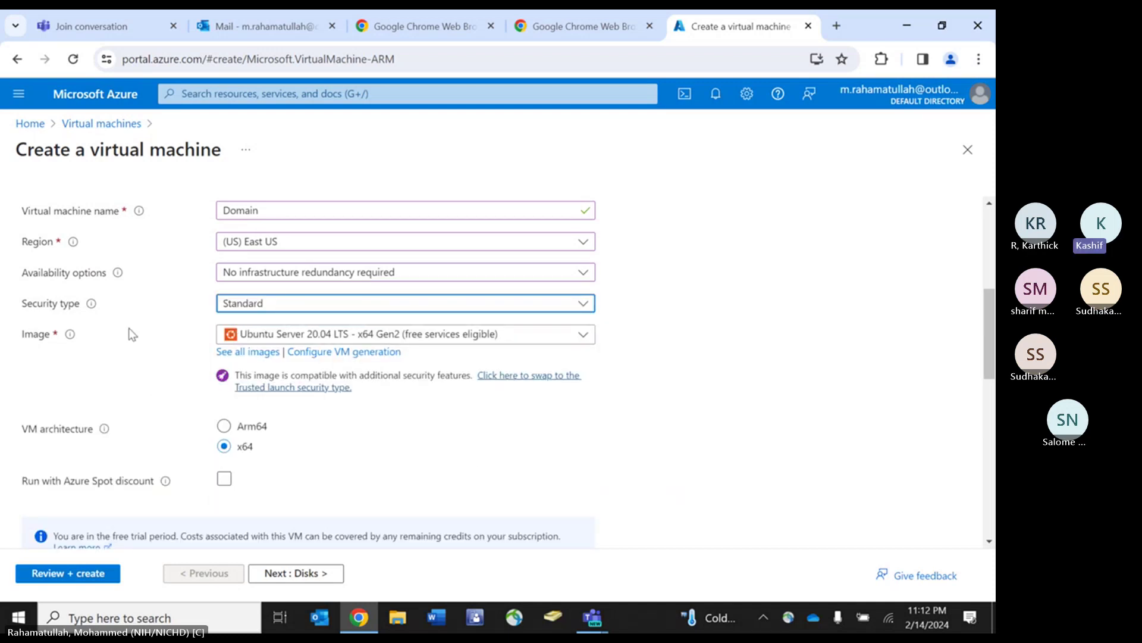
left_click(583, 334)
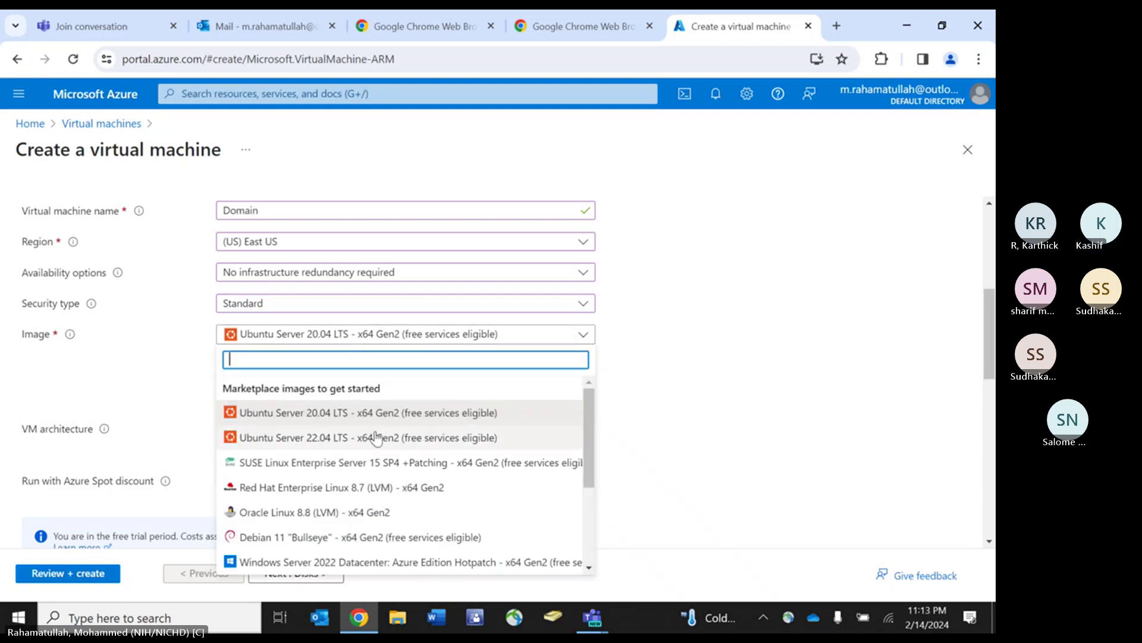
scroll(345, 437, "down", 3)
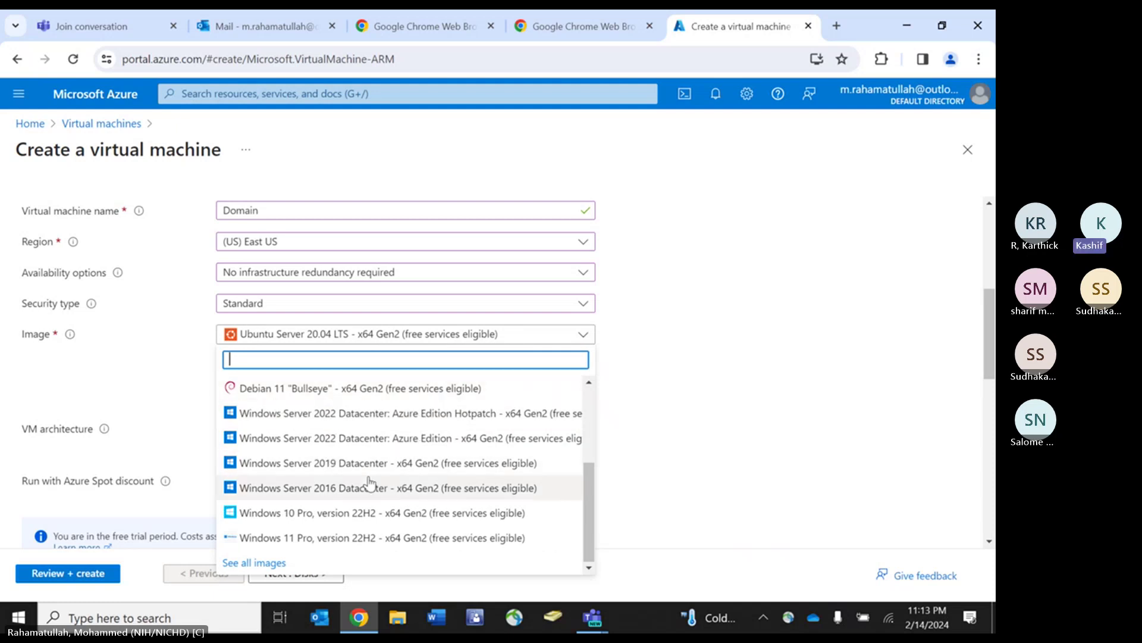
left_click(350, 463)
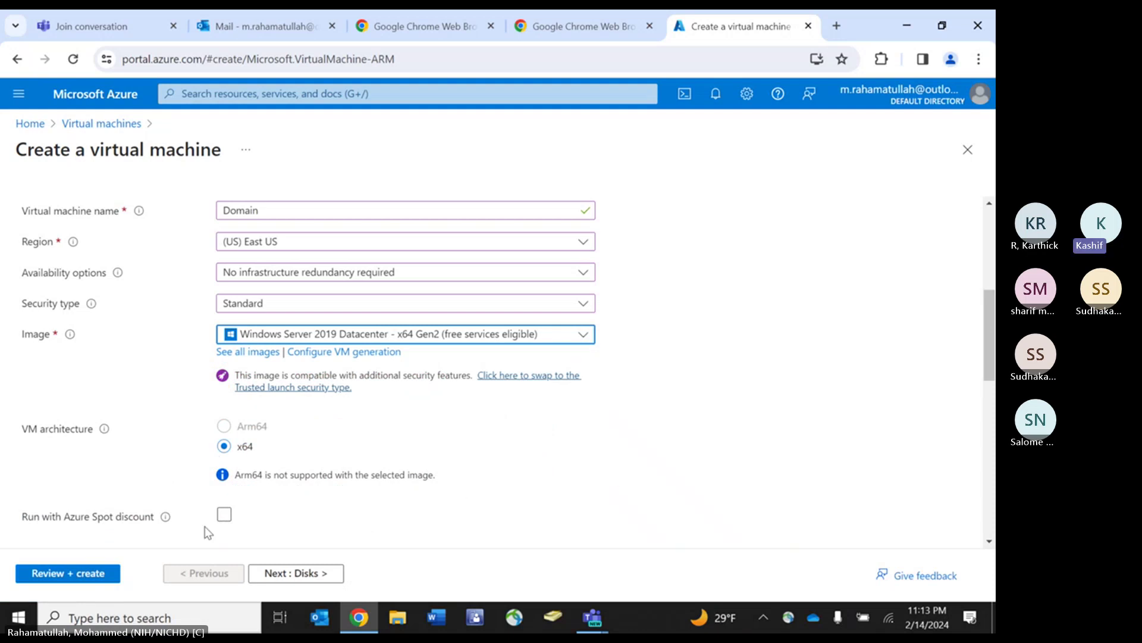
Choose the Standard_DS1_v2 VM size and go to the administrator Username box
scroll(502, 513, "down", 1)
scroll(627, 398, "down", 5)
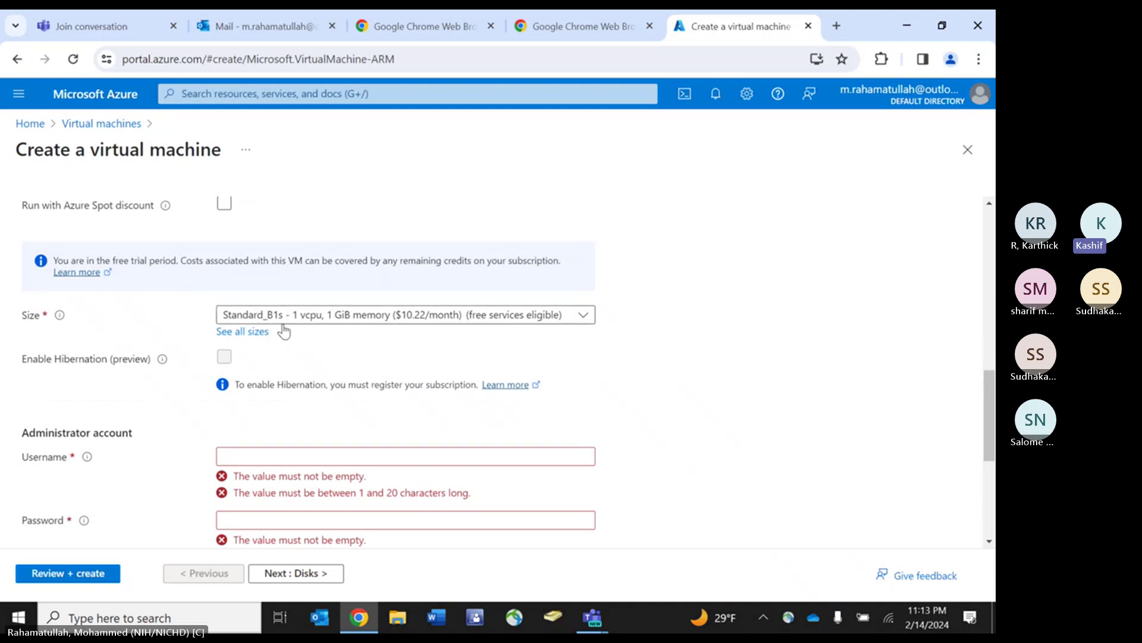
left_click(584, 318)
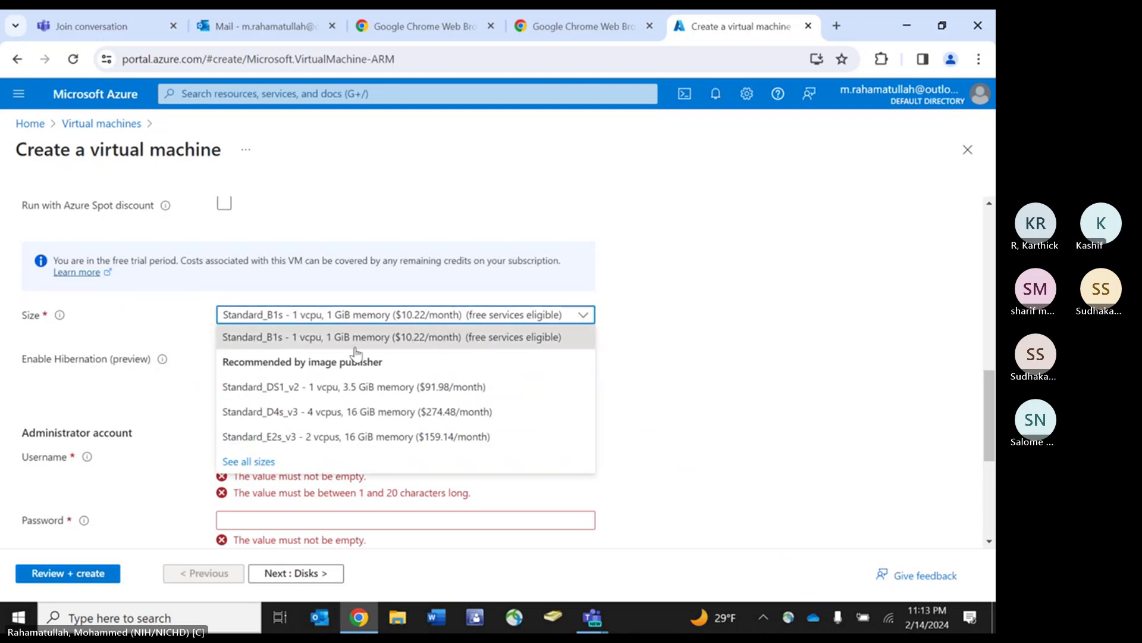
left_click(357, 387)
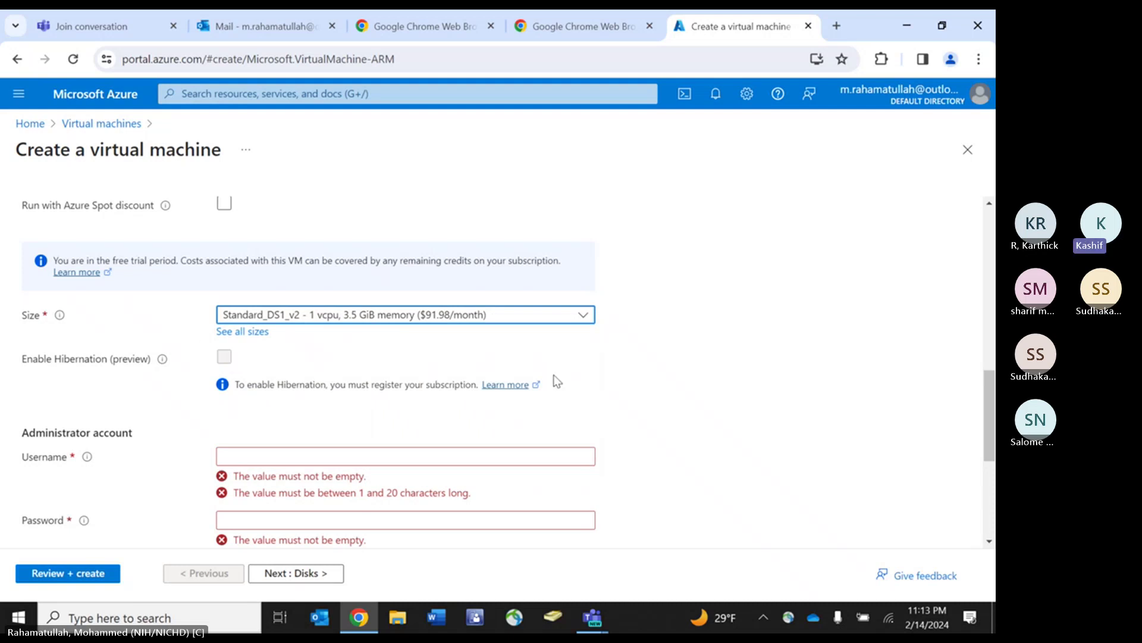
scroll(594, 380, "down", 1)
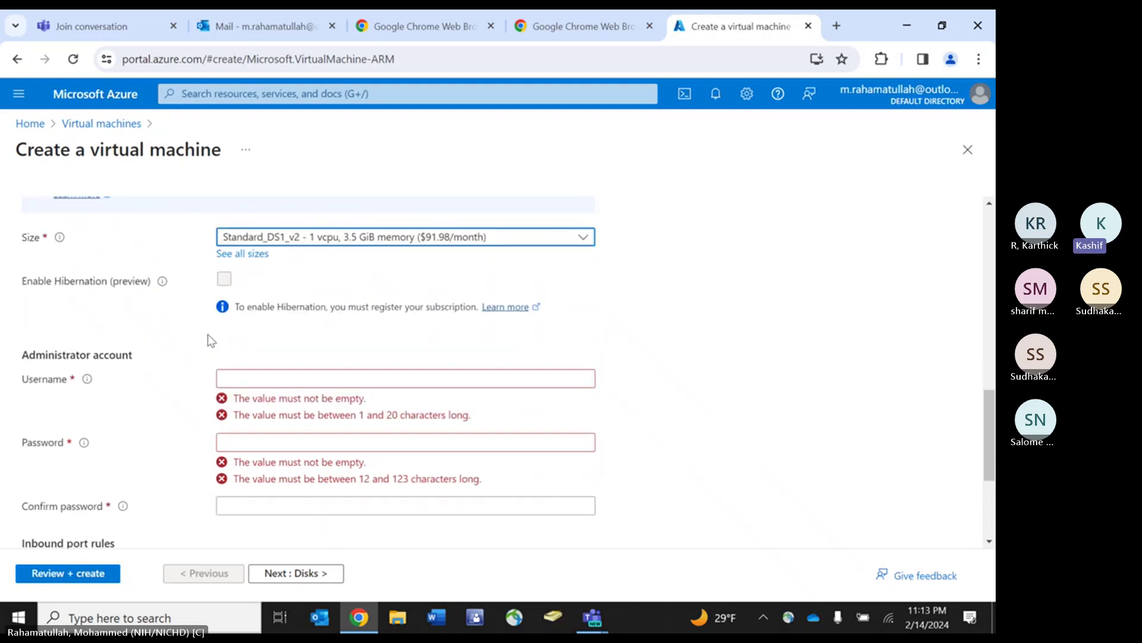
left_click(256, 376)
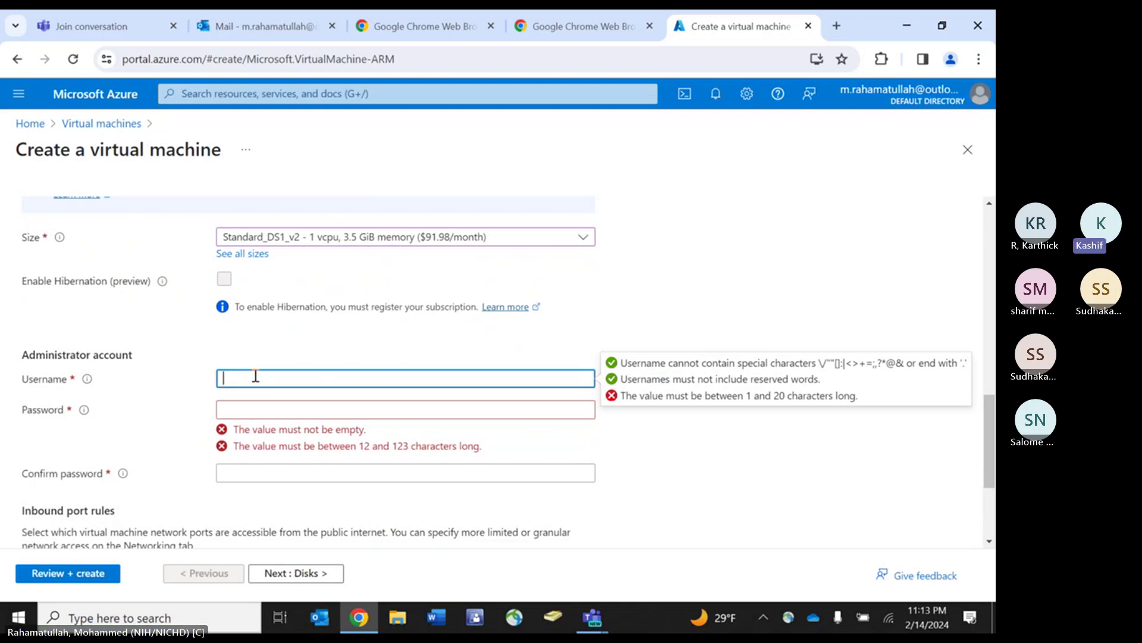
Enter the administrator username, fixing a typo
type("oha")
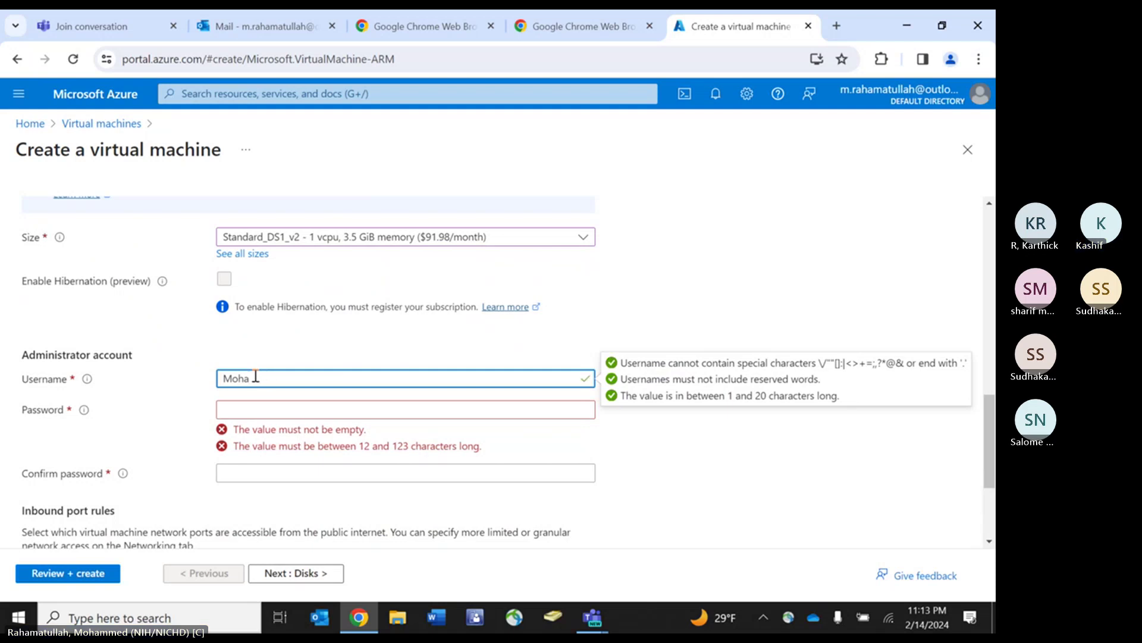
type(",ommwed")
key("BackSpace")
type("ed")
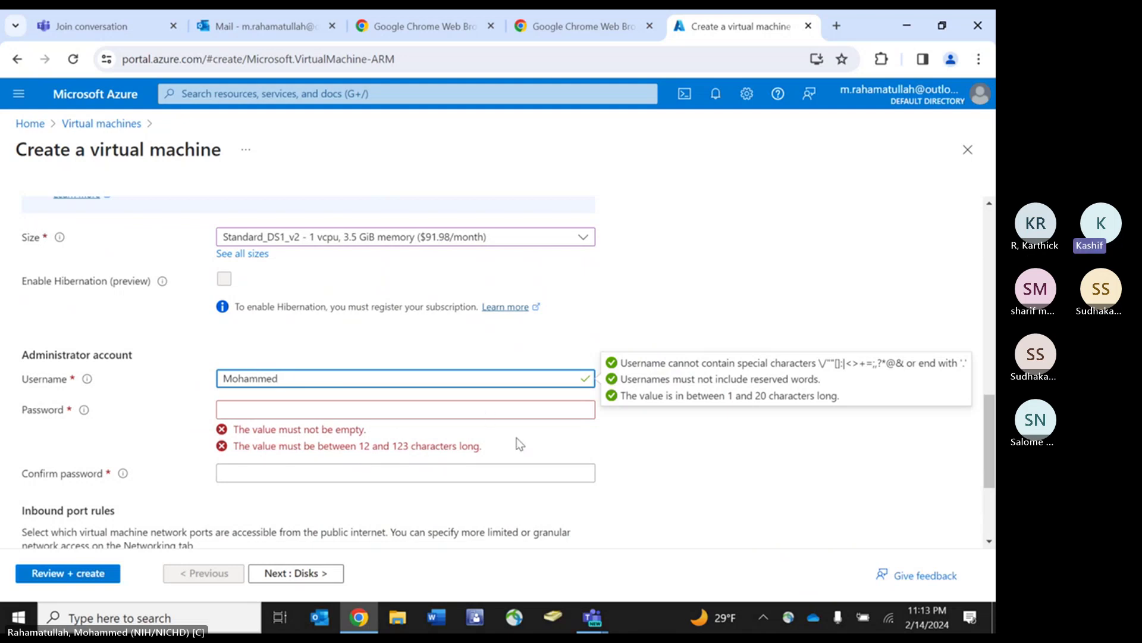
Enter the administrator password and confirm it with the same value
left_click(293, 407)
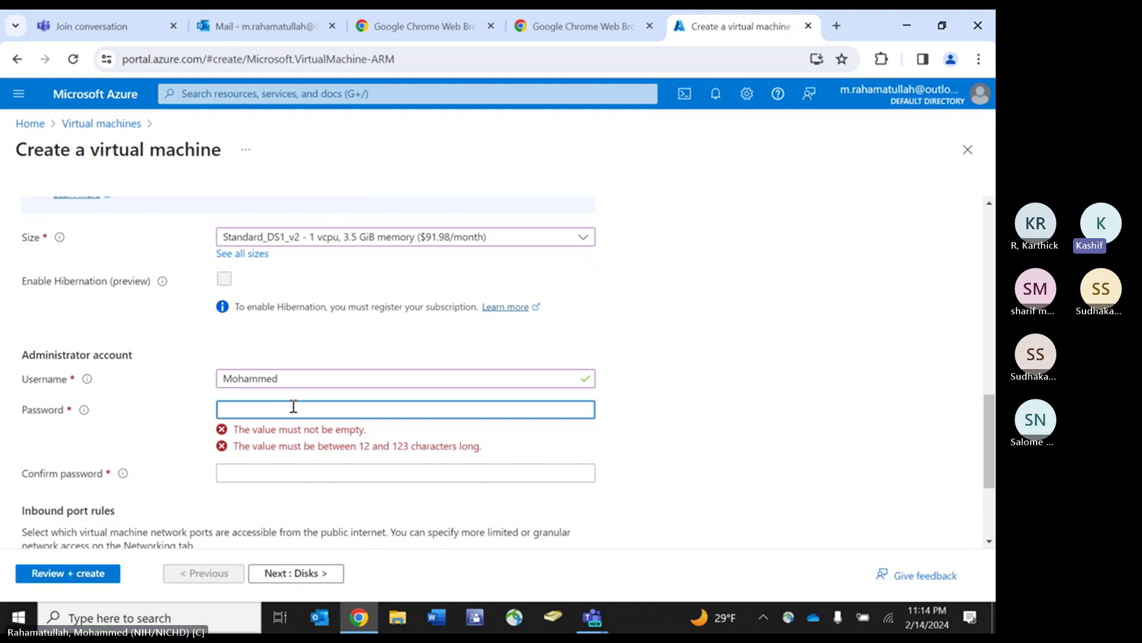
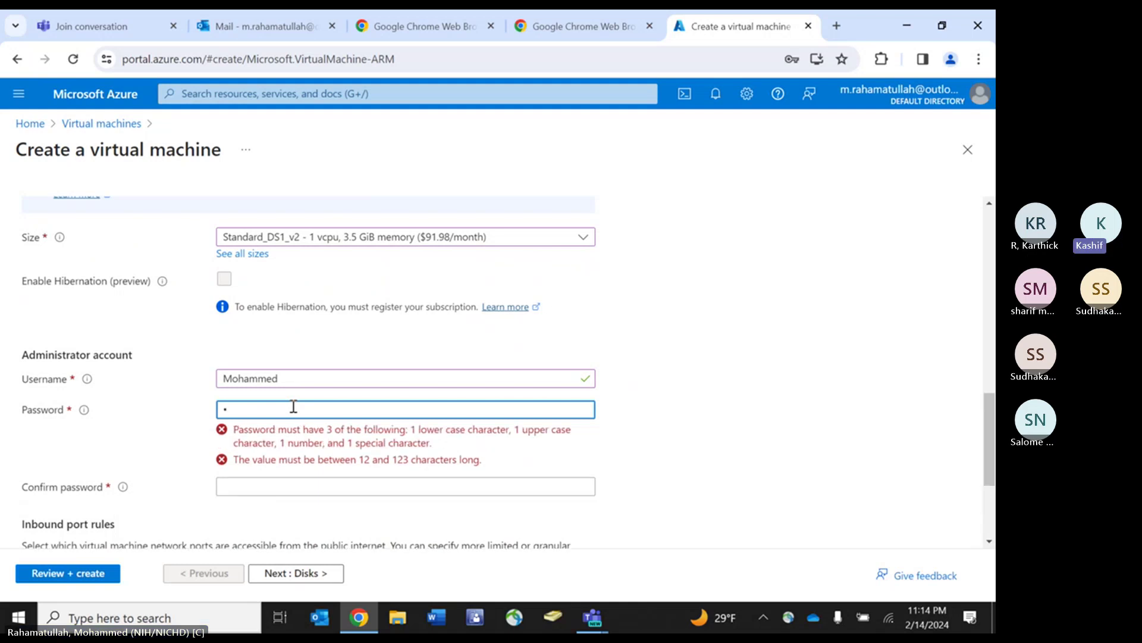
key("BackSpace")
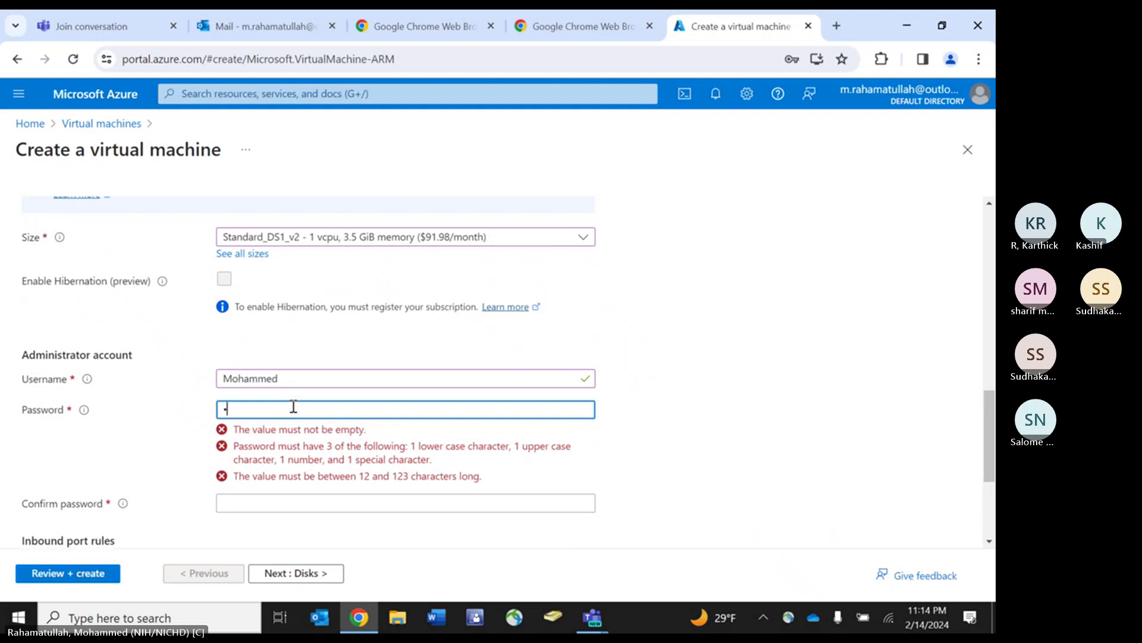
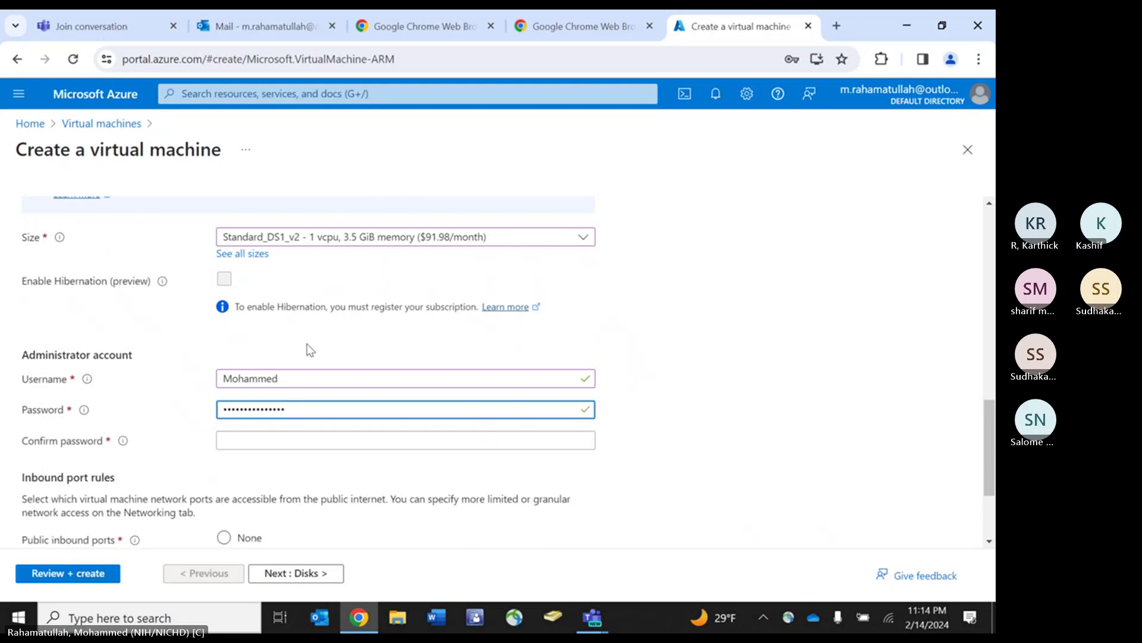
left_click(281, 441)
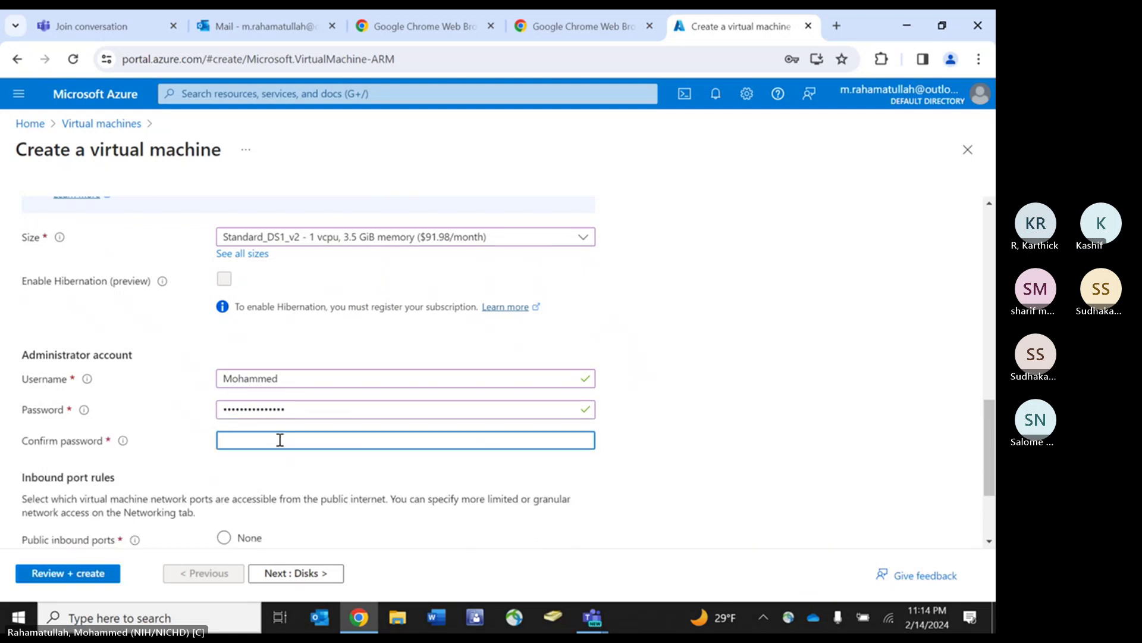
type("•••••••••••••••")
scroll(589, 473, "down", 3)
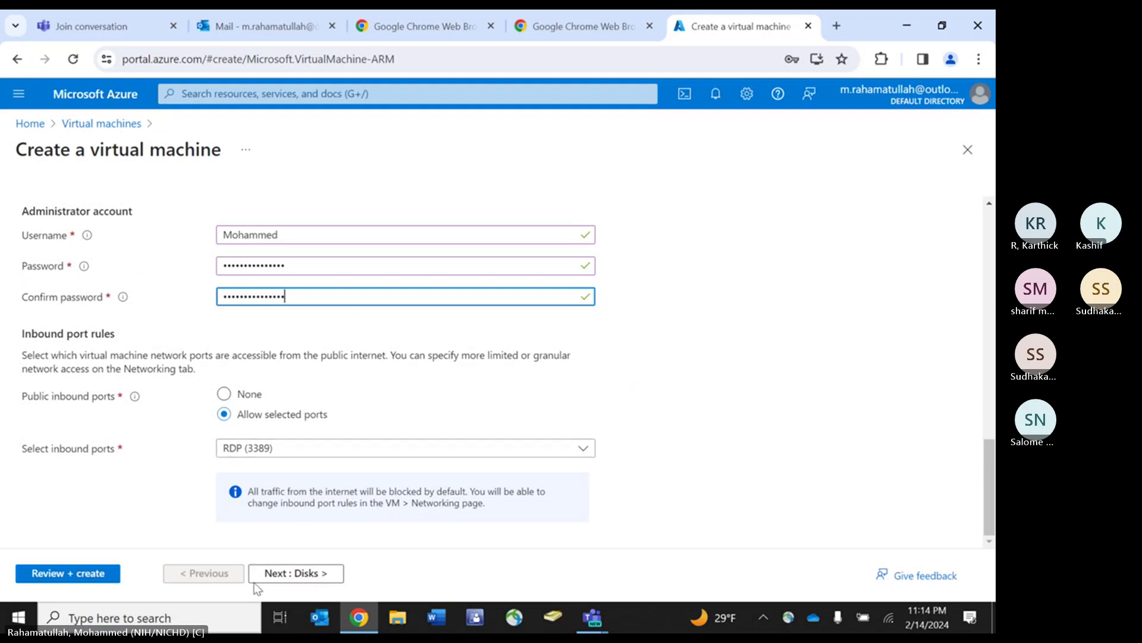
Advance past Disks to the Networking tab and decline Chrome's password saving
left_click(286, 575)
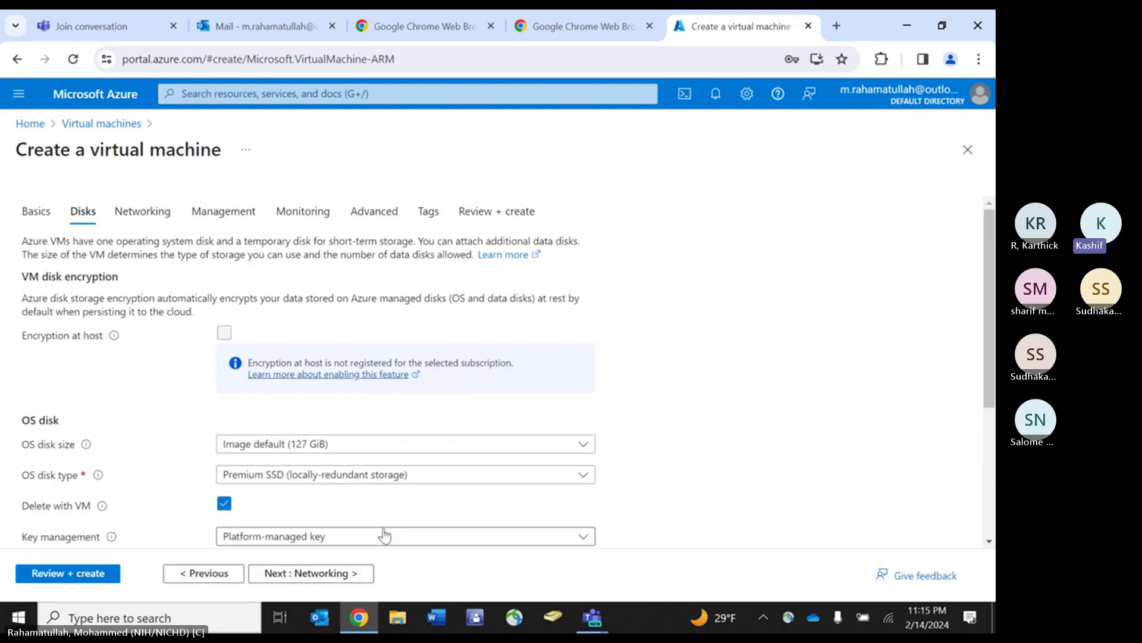
left_click(326, 573)
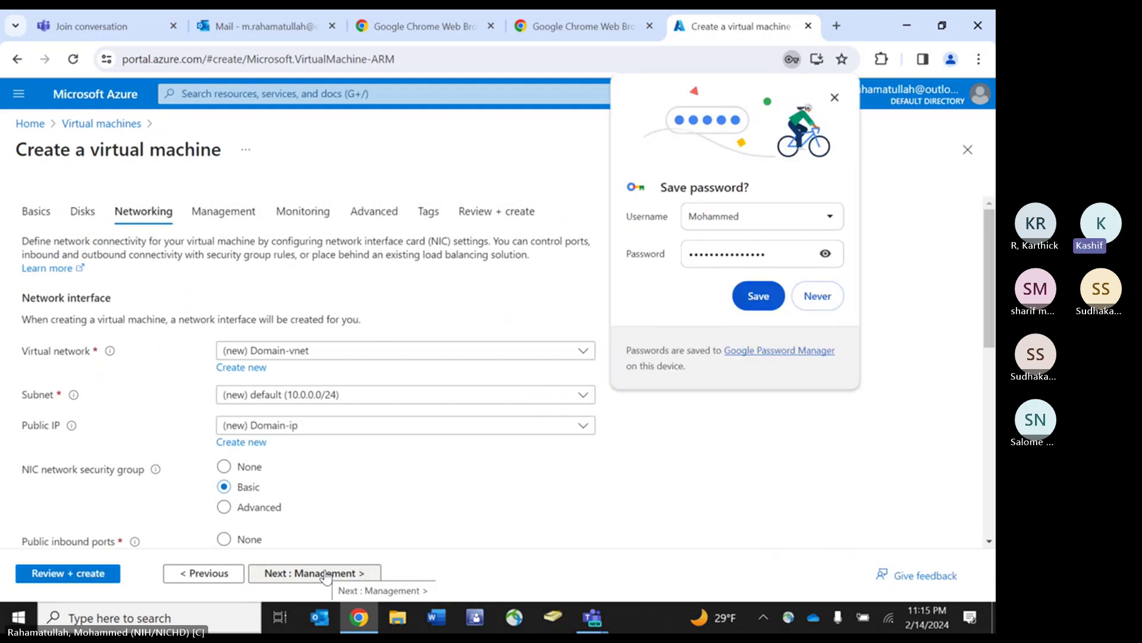
left_click(830, 307)
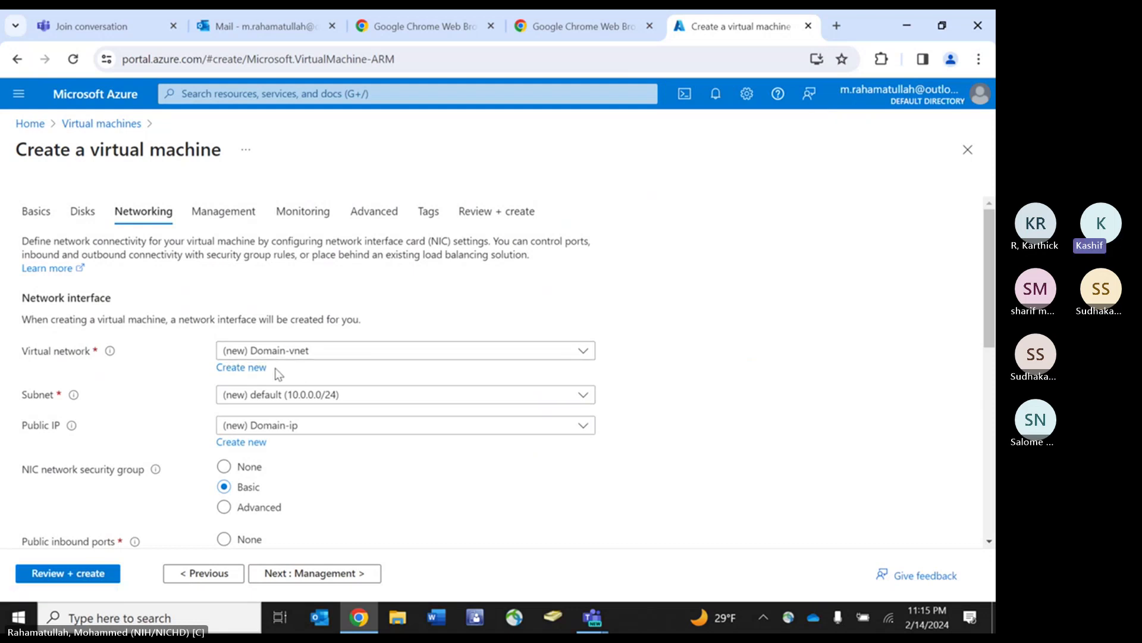
Create a new virtual network, replacing Domain-vnet with the name 'Eastus-vnet'
left_click(254, 372)
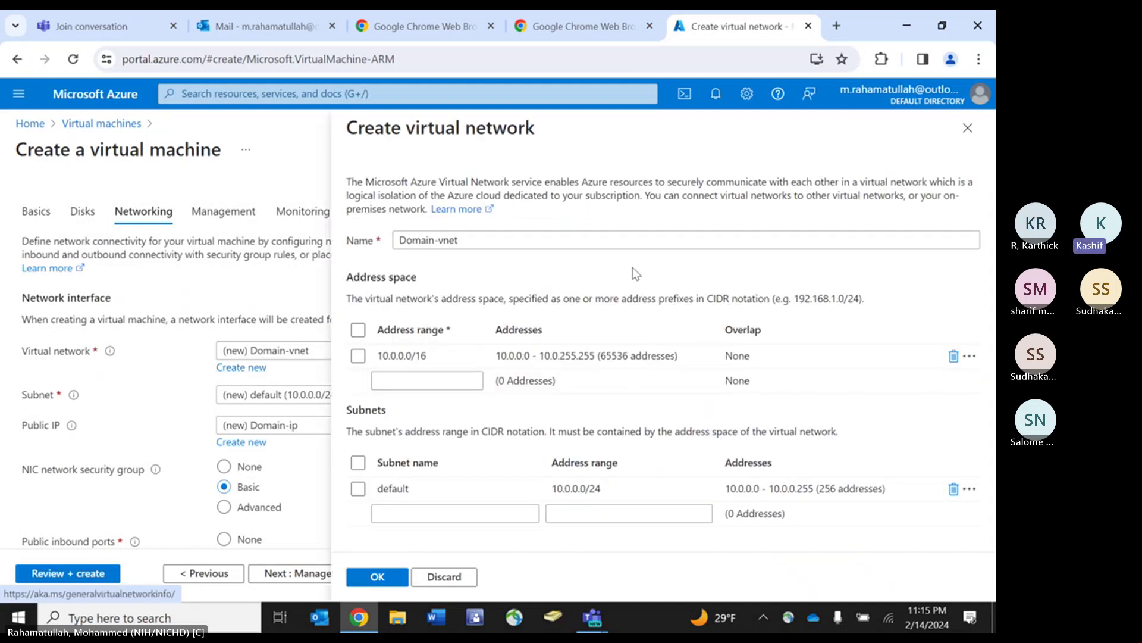
left_click(539, 241)
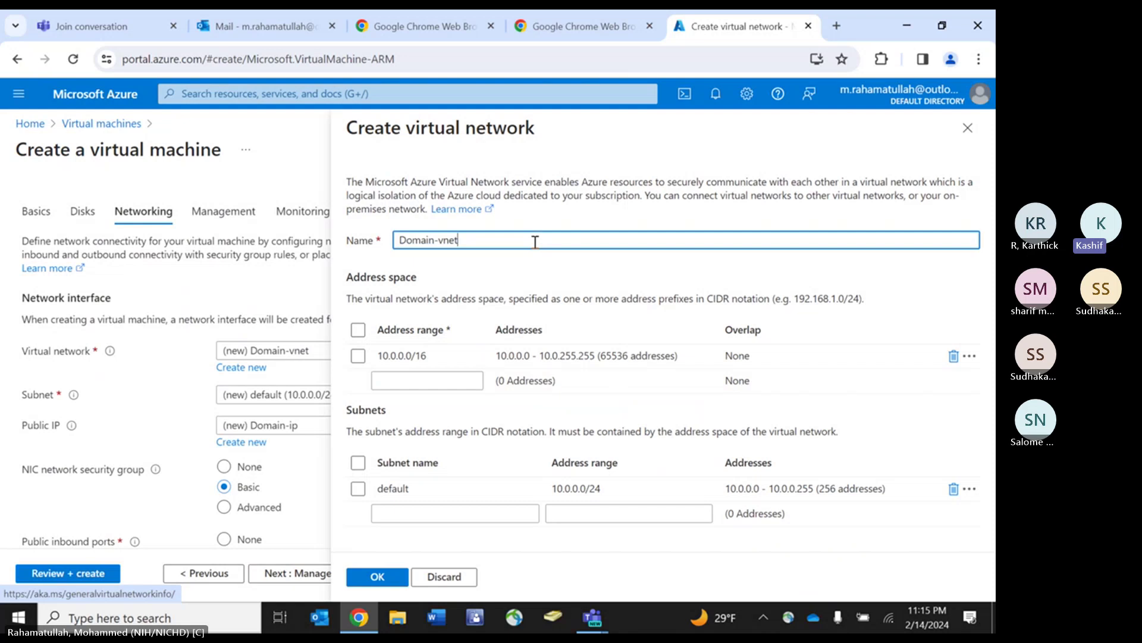
key("BackSpace")
key("BackSpace")
key("BackSpace")
key("BackSpace")
key("BackSpace")
key("BackSpace")
key("BackSpace")
key("BackSpace")
key("BackSpace")
key("BackSpace")
key("BackSpace")
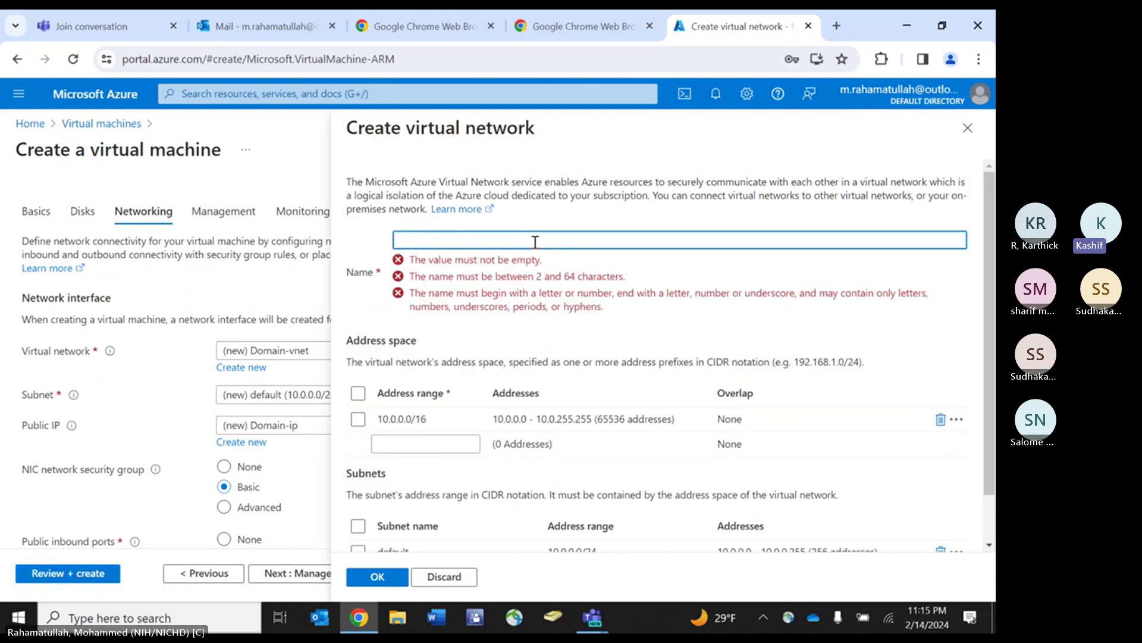
type("East")
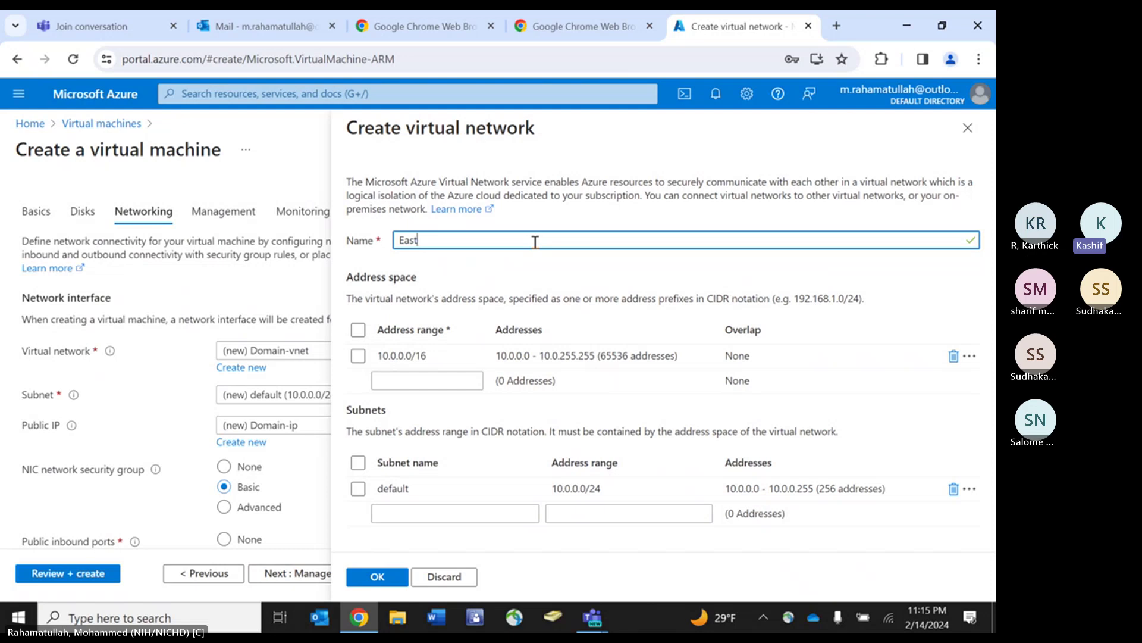
type("US")
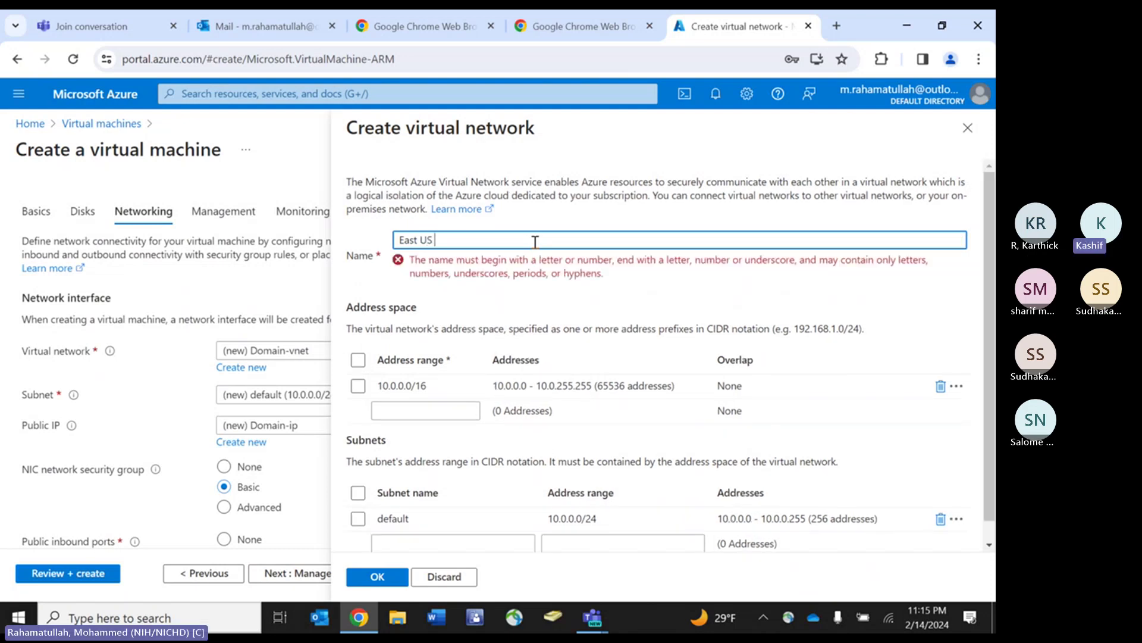
key("BackSpace")
key("BackSpace")
key("BackSpace")
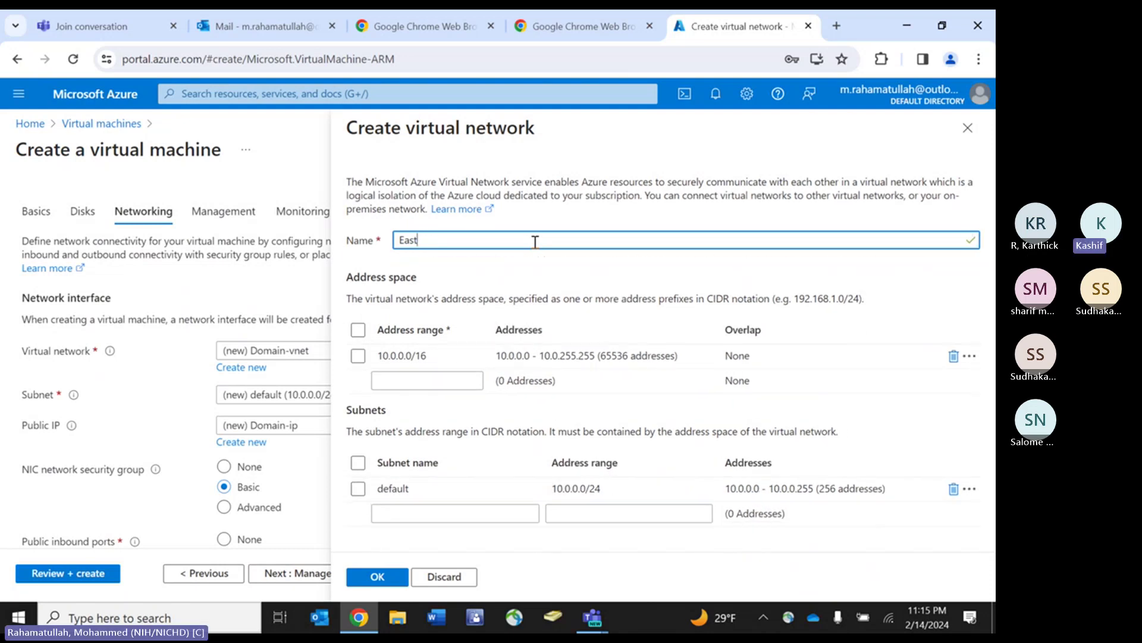
type("us-")
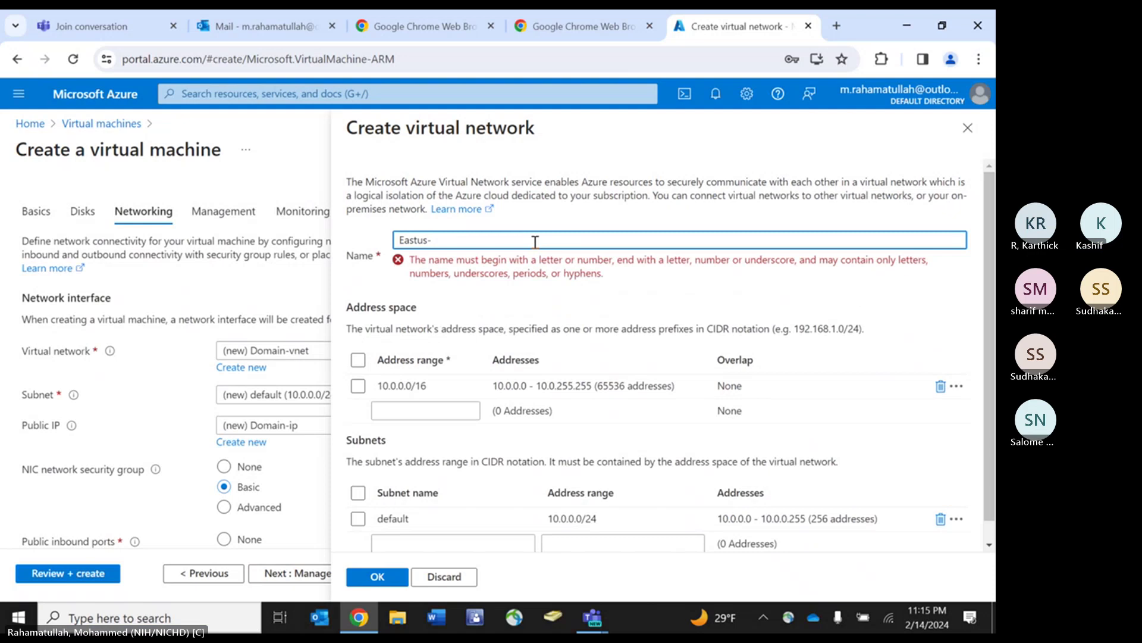
type("vnet")
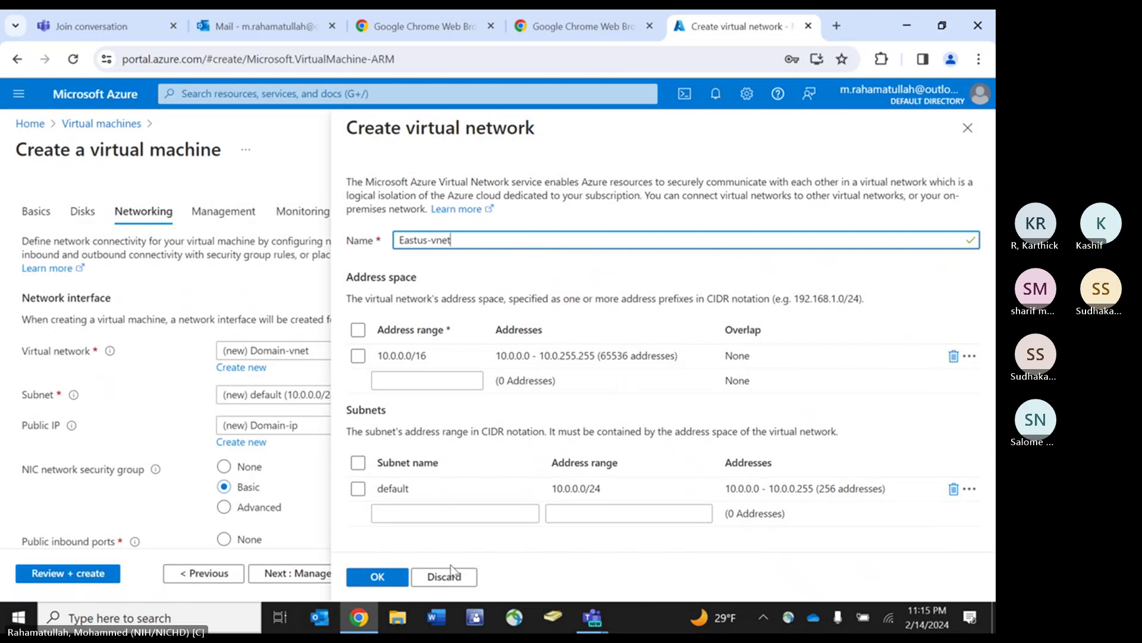
Confirm the Eastus-vnet network and dismiss Chrome's save-password popup
left_click(394, 577)
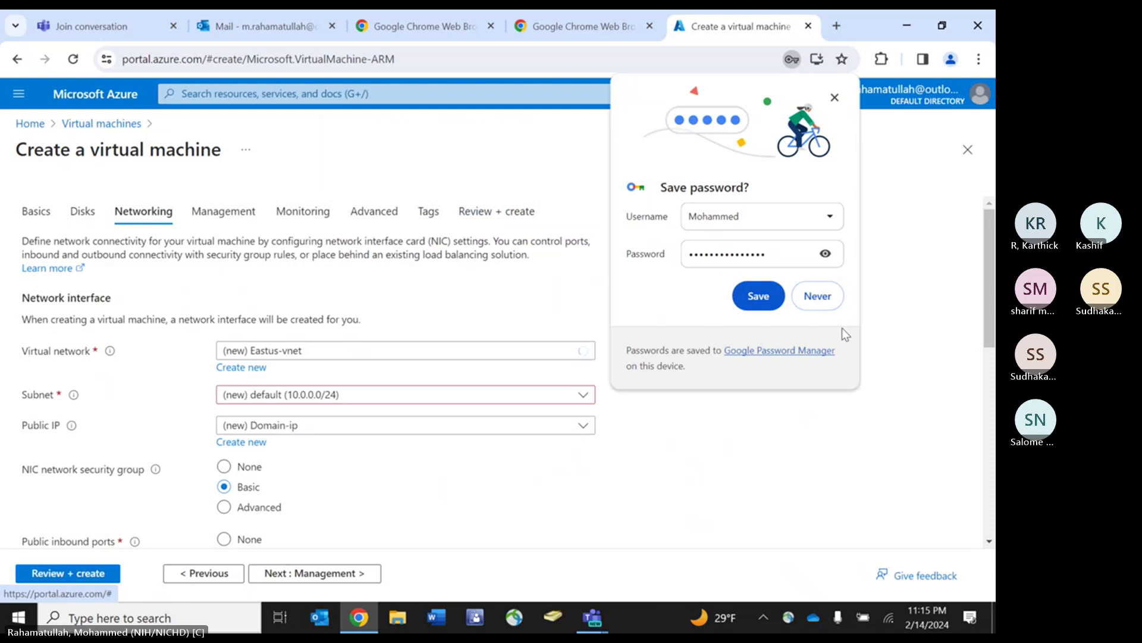
left_click(827, 300)
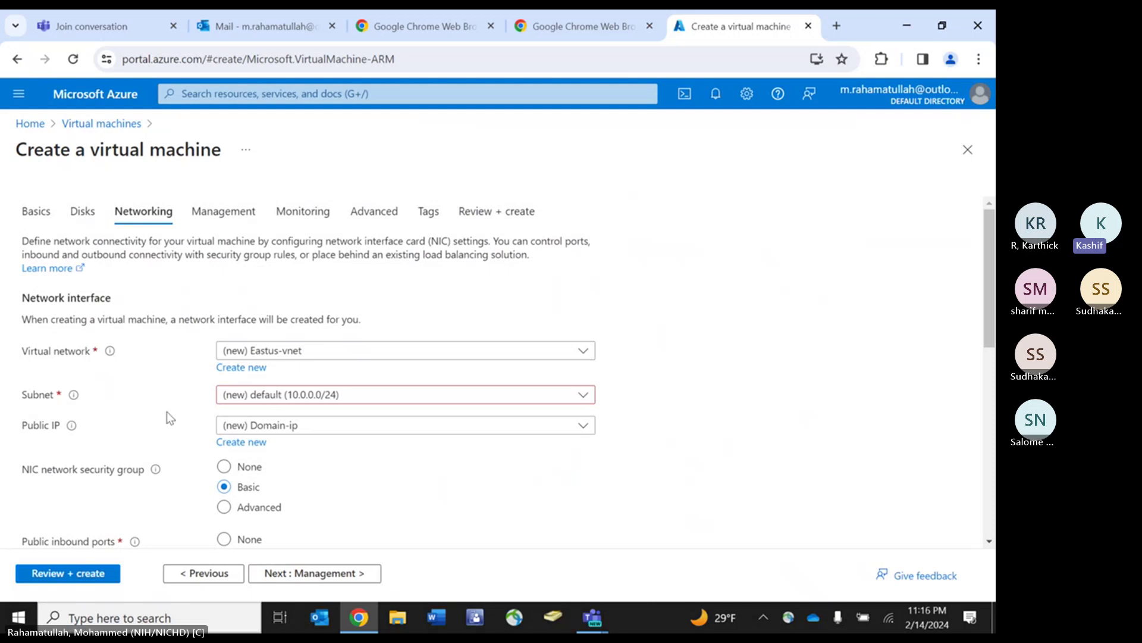
scroll(301, 432, "down", 3)
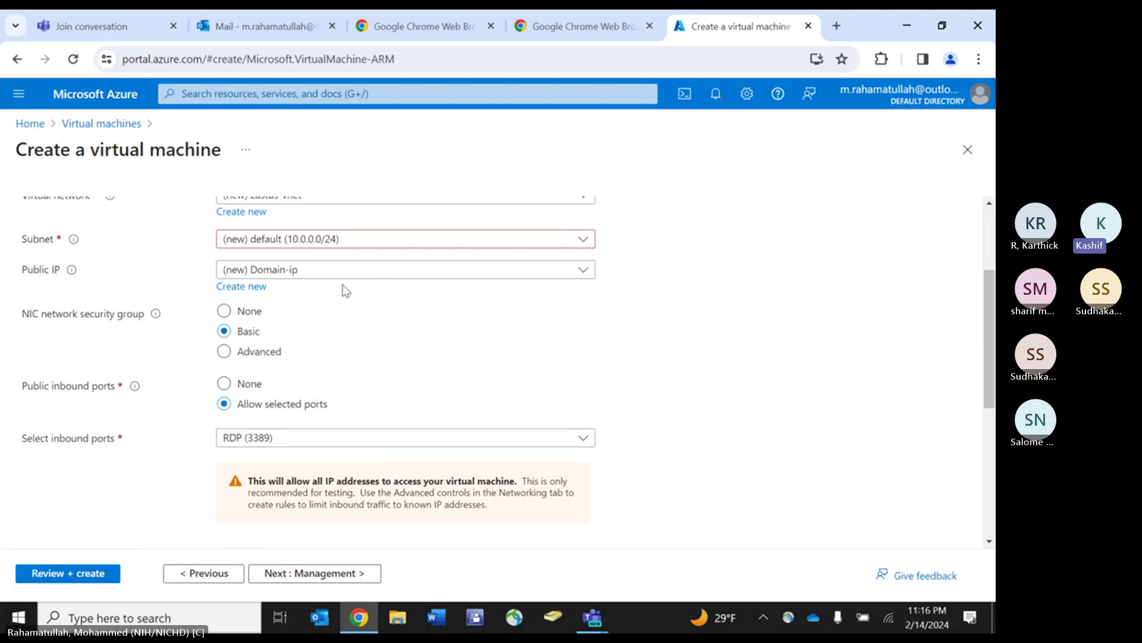
Create public IP Domain-ip with Basic SKU and keep only RDP (3389) inbound
left_click(257, 289)
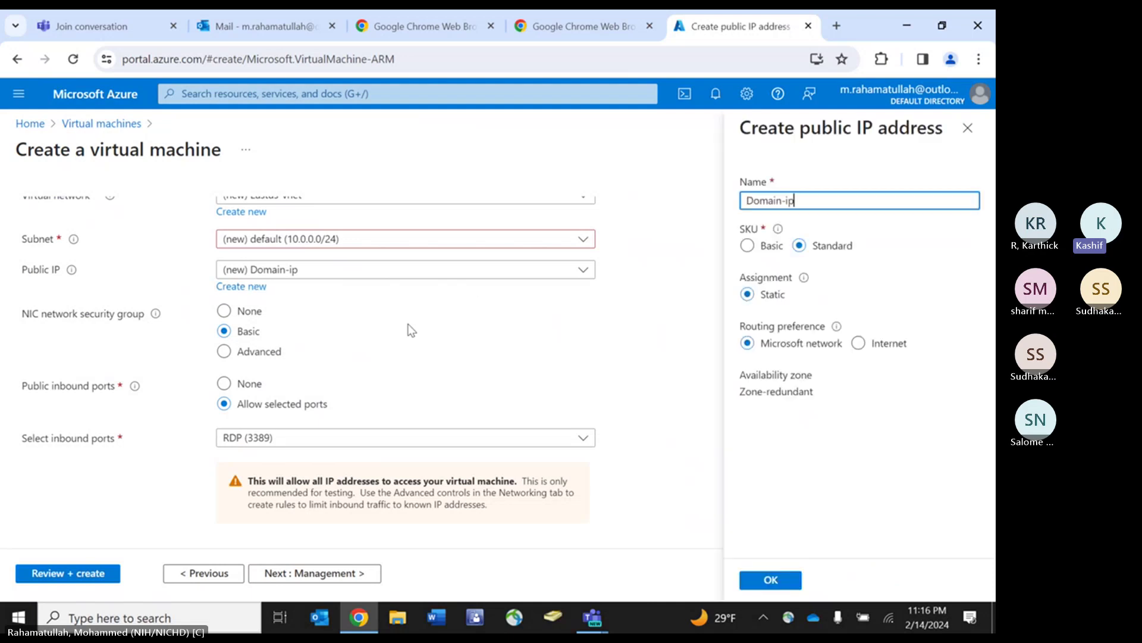
left_click(750, 250)
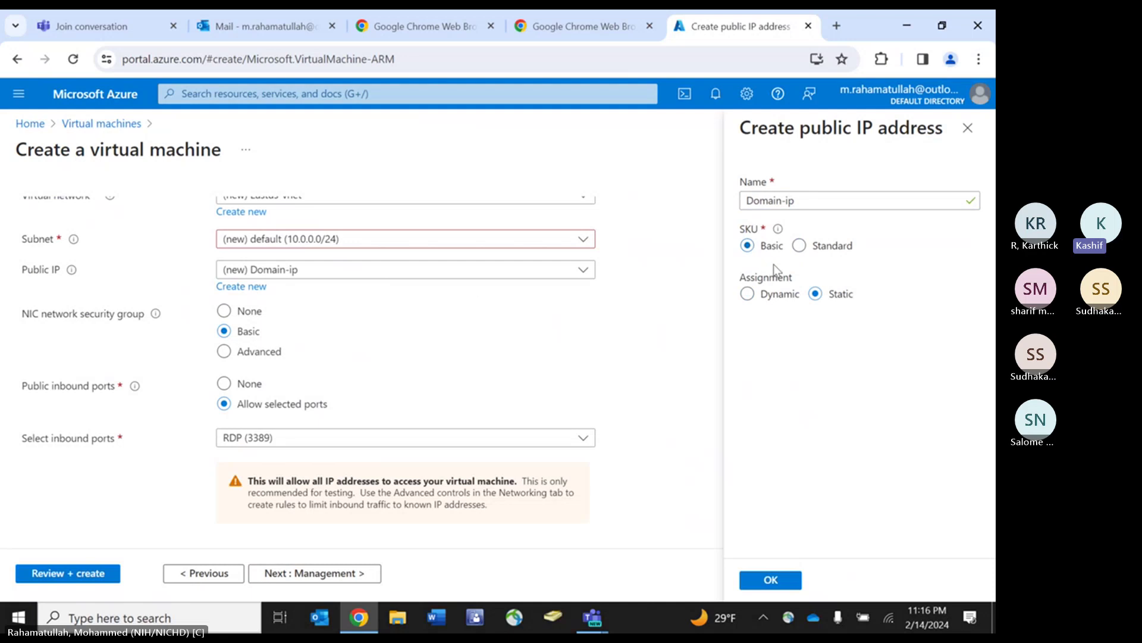
left_click(777, 578)
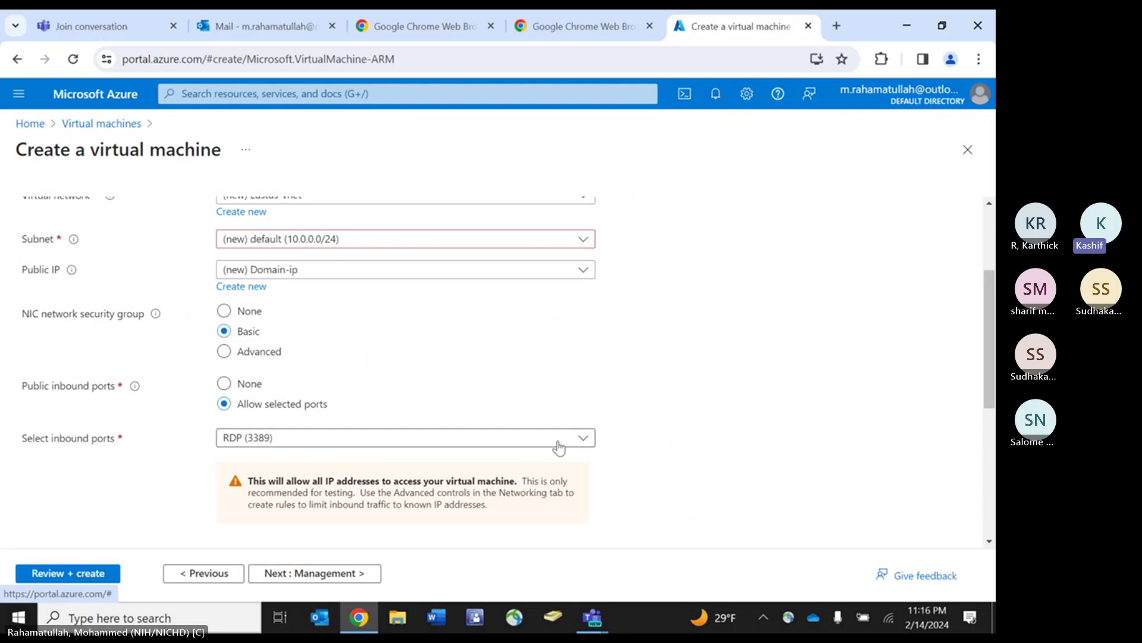
left_click(580, 441)
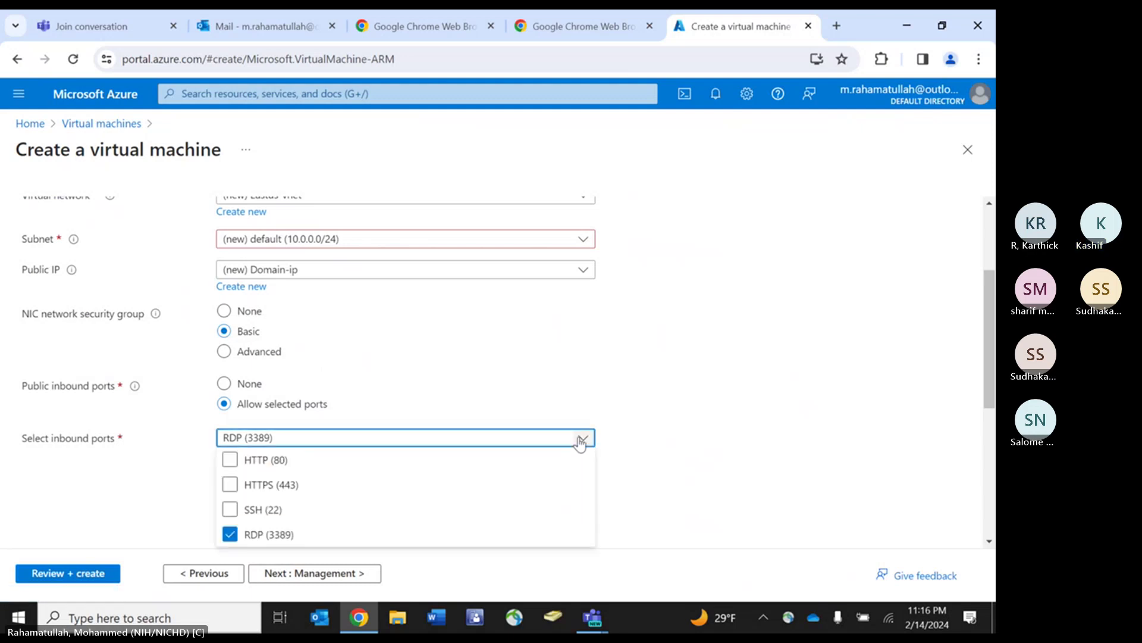
left_click(580, 442)
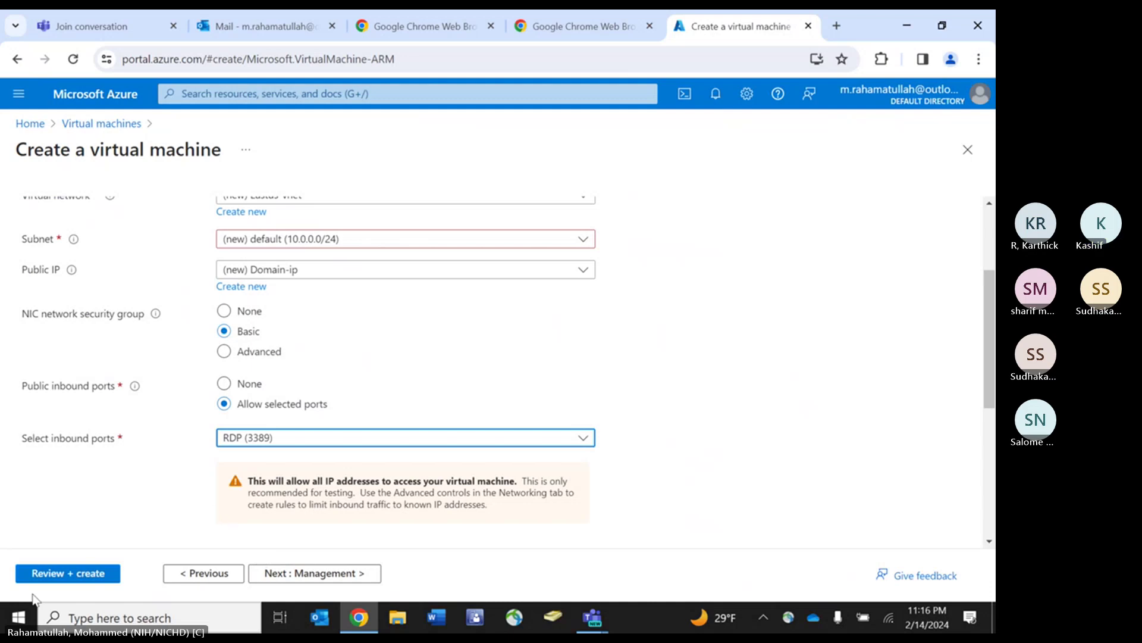
Review and create the Domain virtual machine to start its deployment
left_click(62, 574)
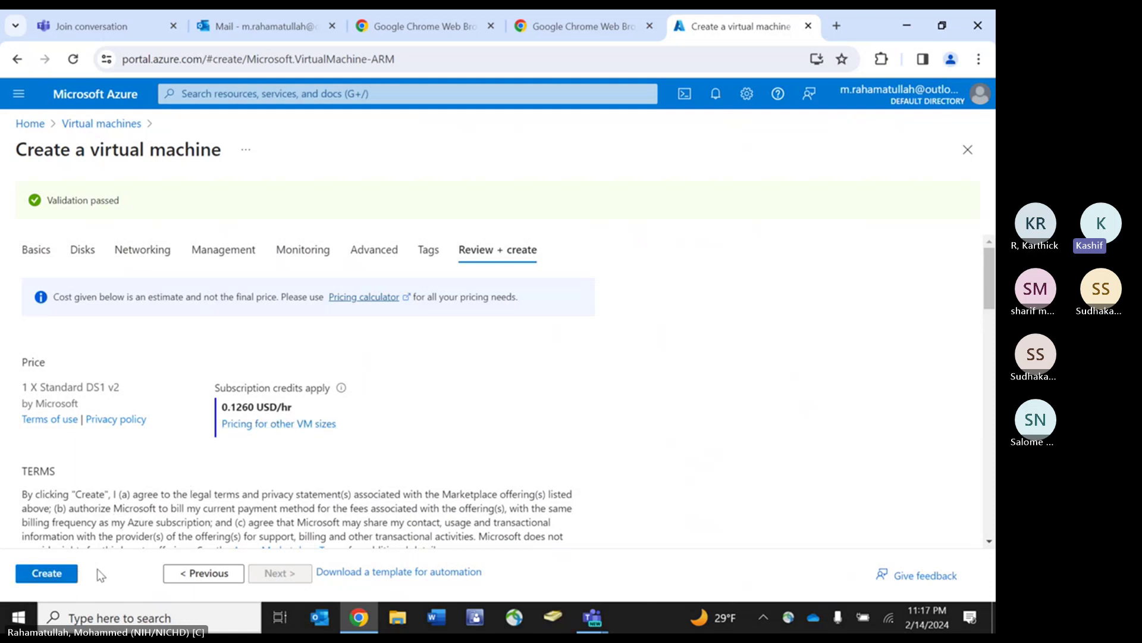
left_click(60, 575)
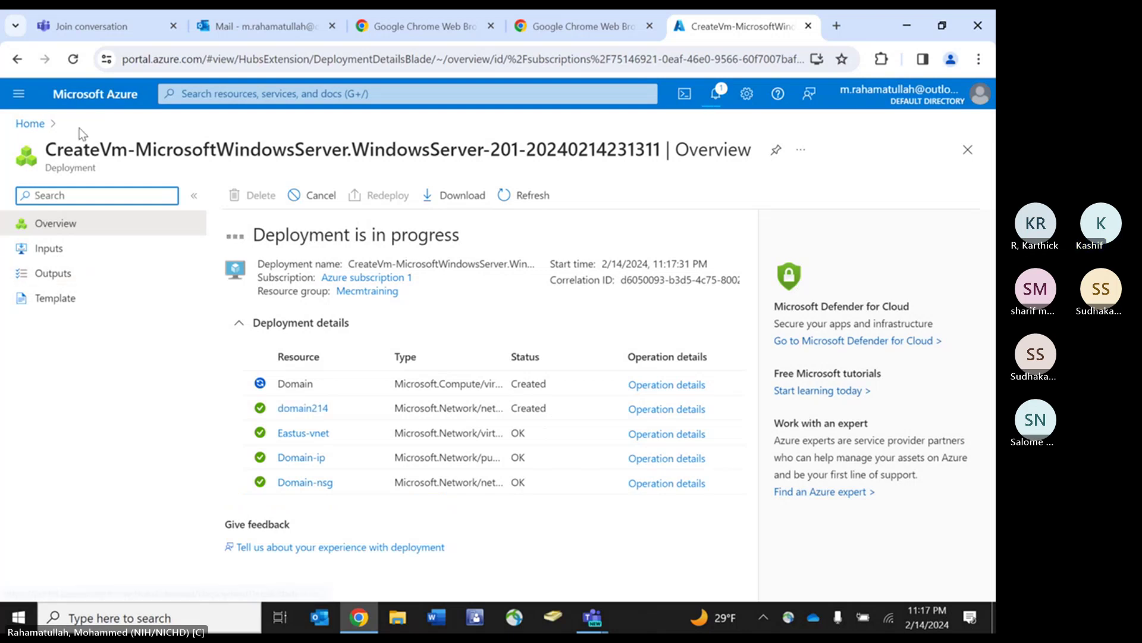
From portal Home, go to Virtual machines and start another Azure virtual machine
left_click(36, 123)
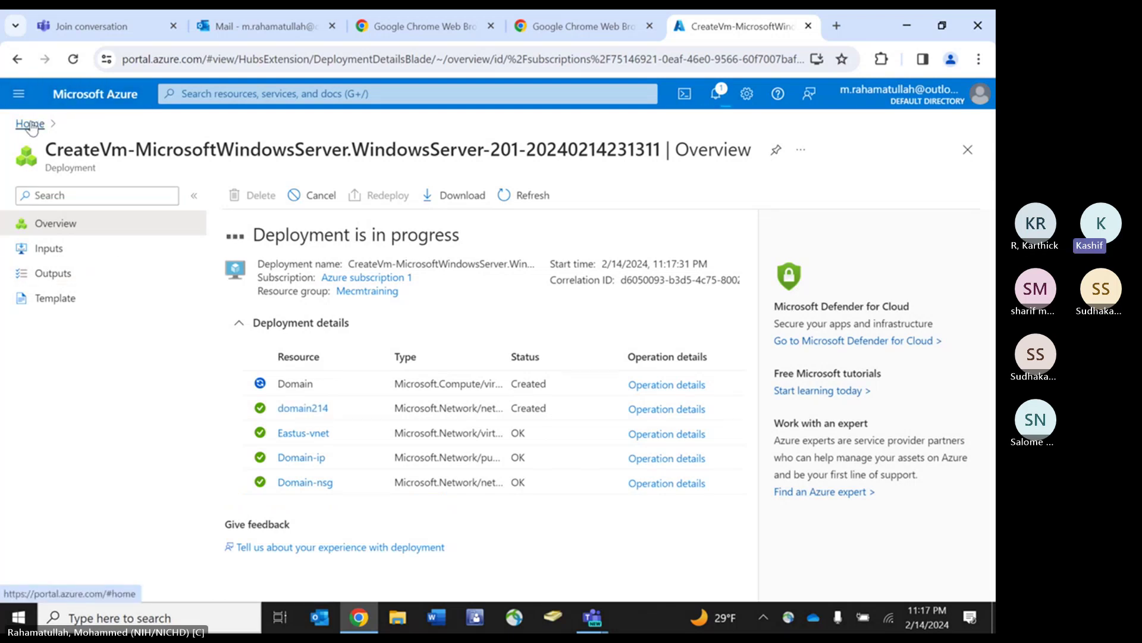
left_click(202, 94)
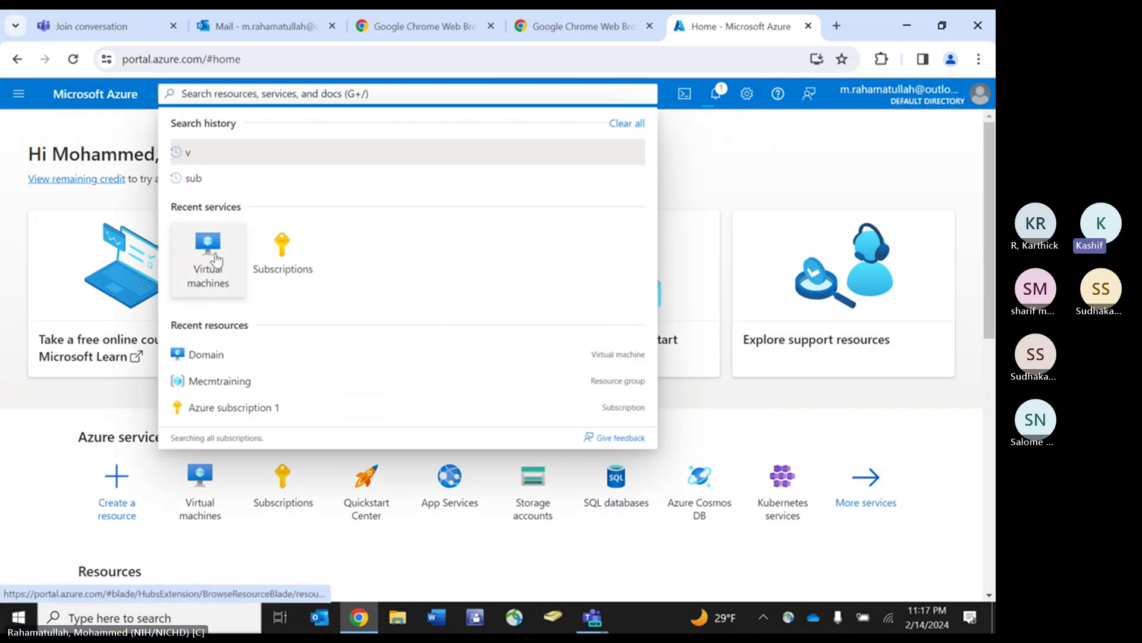
left_click(202, 289)
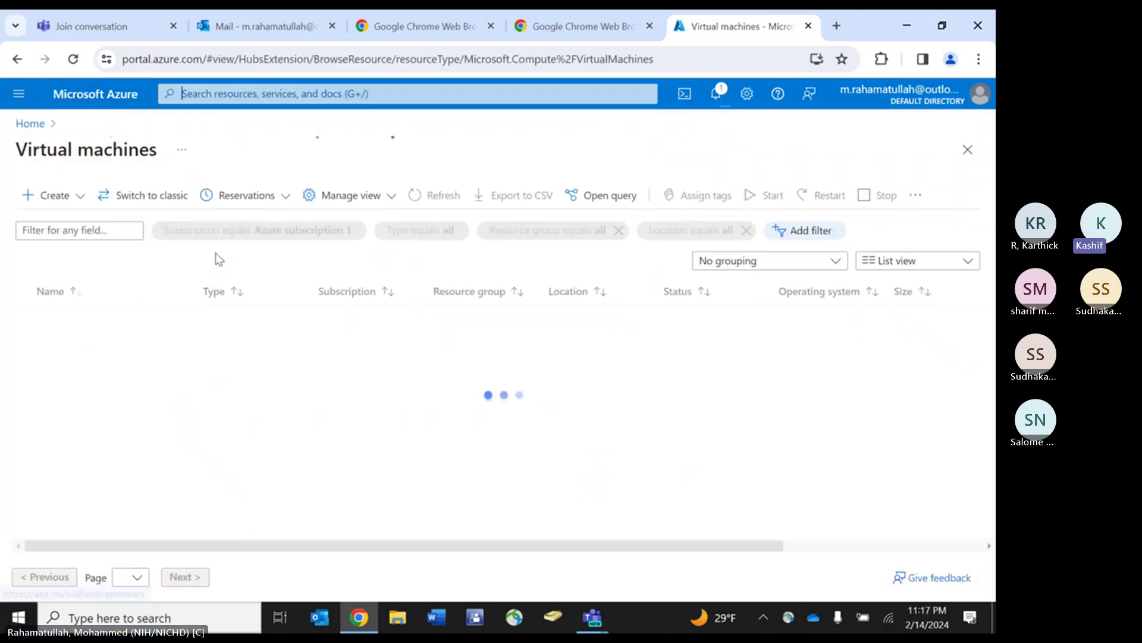
left_click(55, 195)
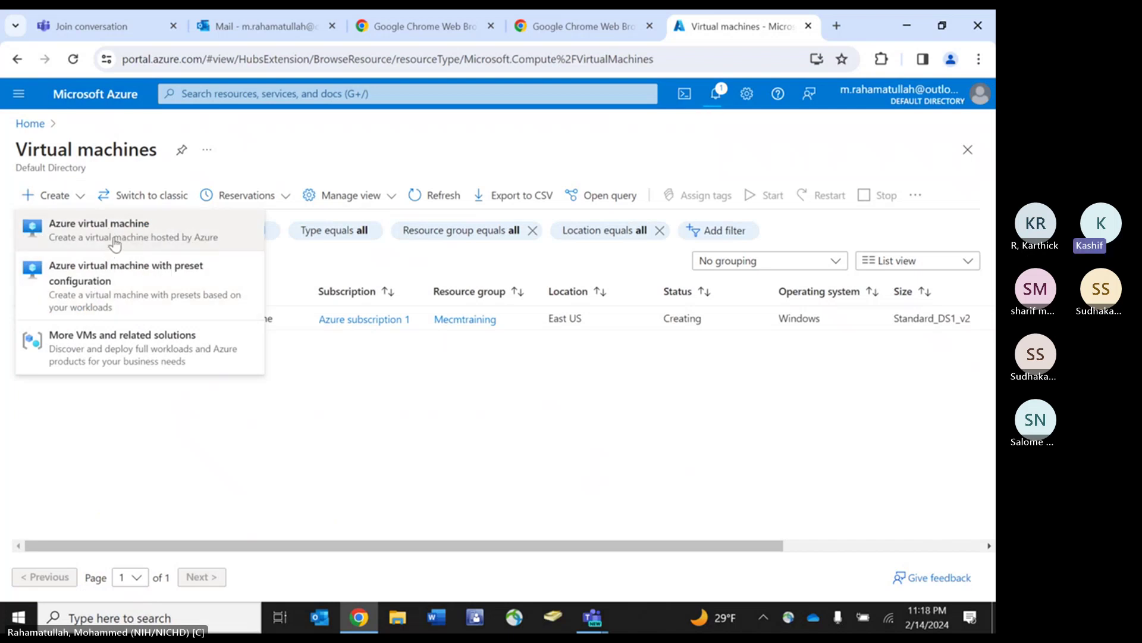
left_click(98, 232)
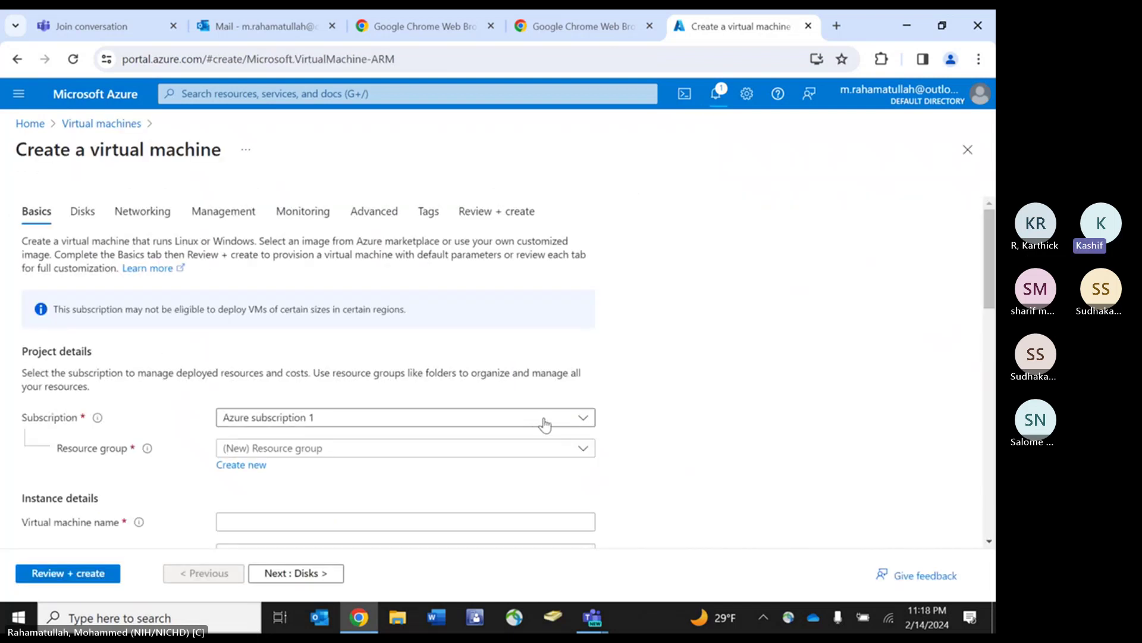
scroll(395, 408, "down", 2)
scroll(348, 386, "down", 2)
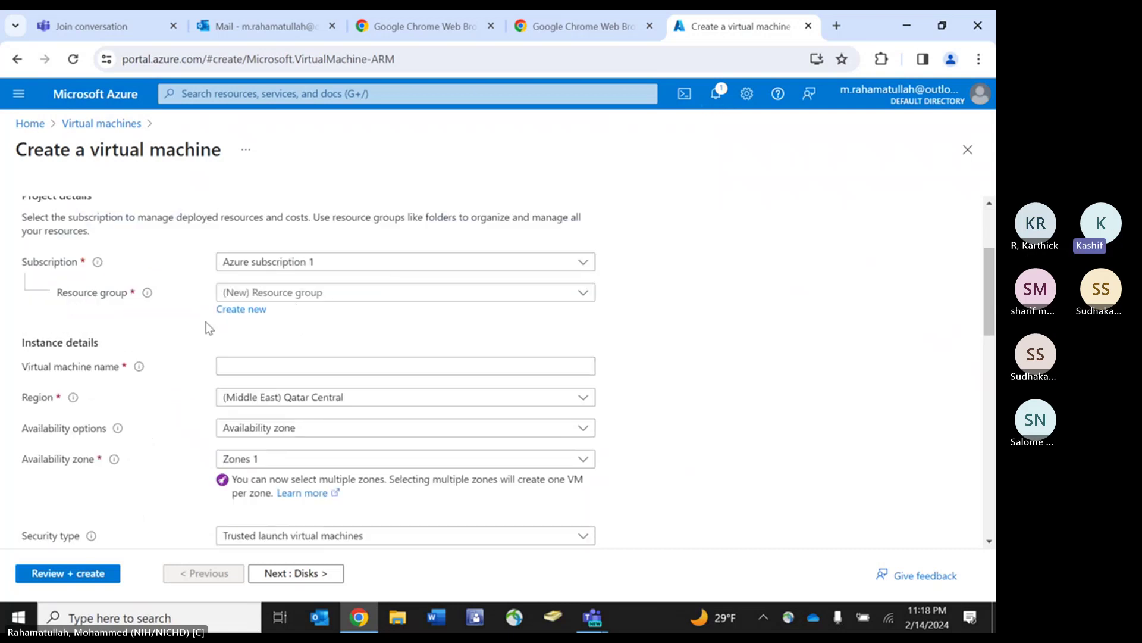
Select the existing Mecmtraining resource group for the new VM
left_click(241, 309)
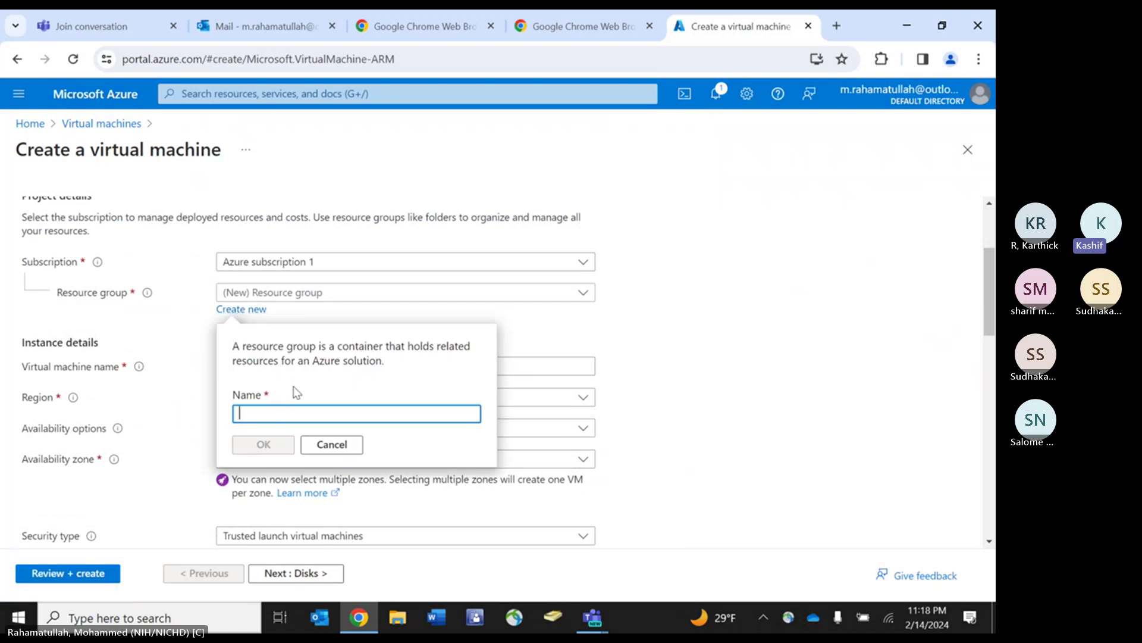
left_click(336, 314)
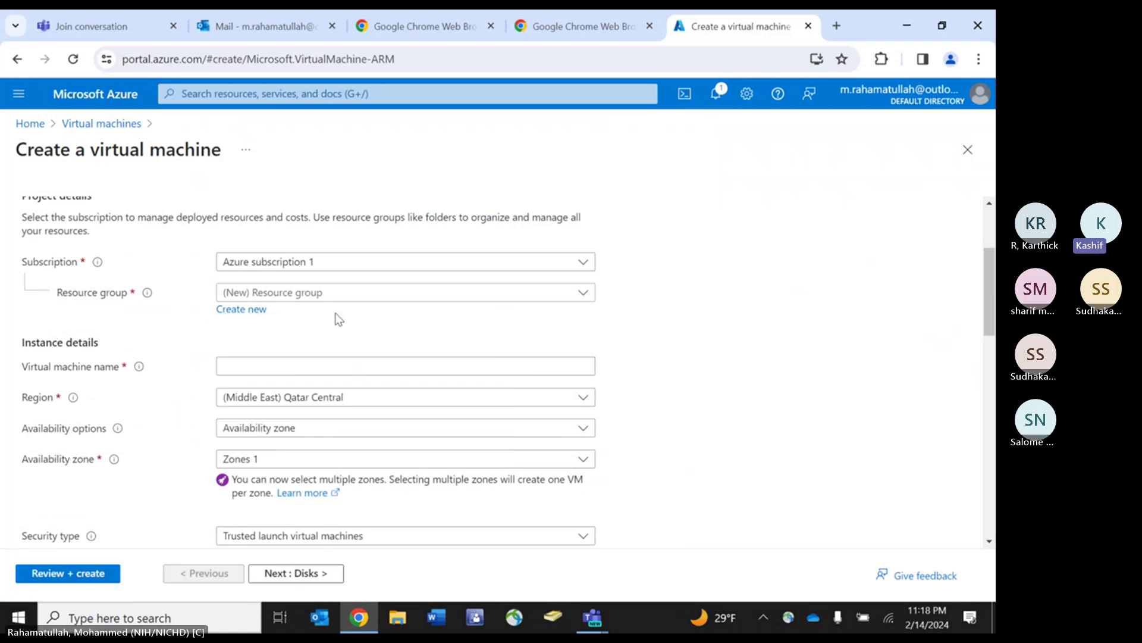
left_click(581, 303)
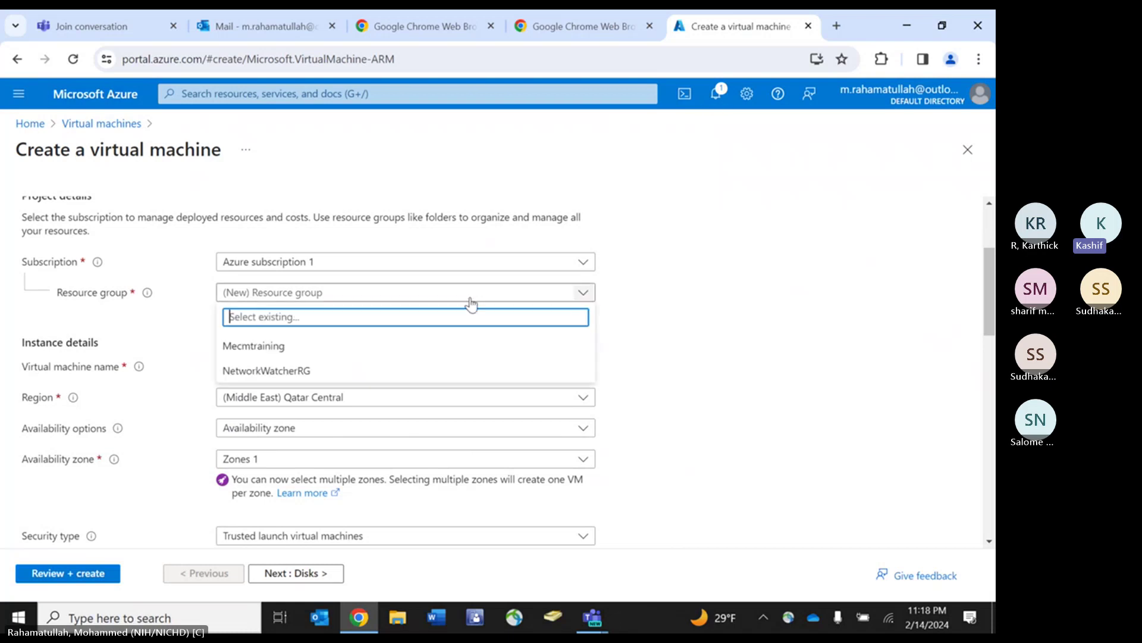
left_click(238, 346)
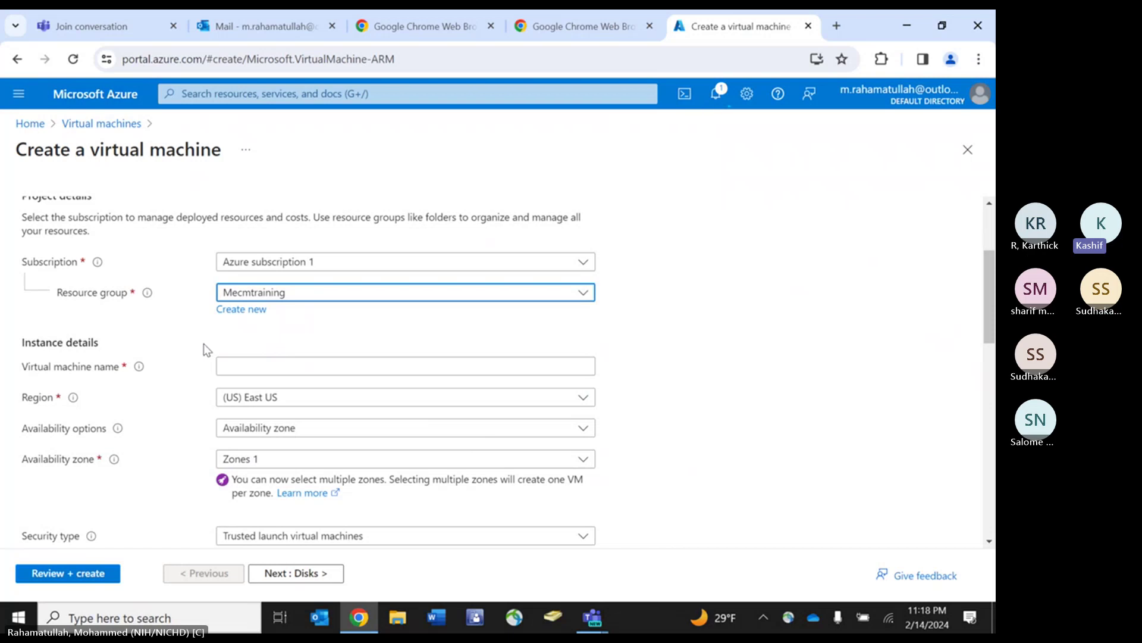
Name the VM MECMPS and set availability to no infrastructure redundancy required
left_click(235, 366)
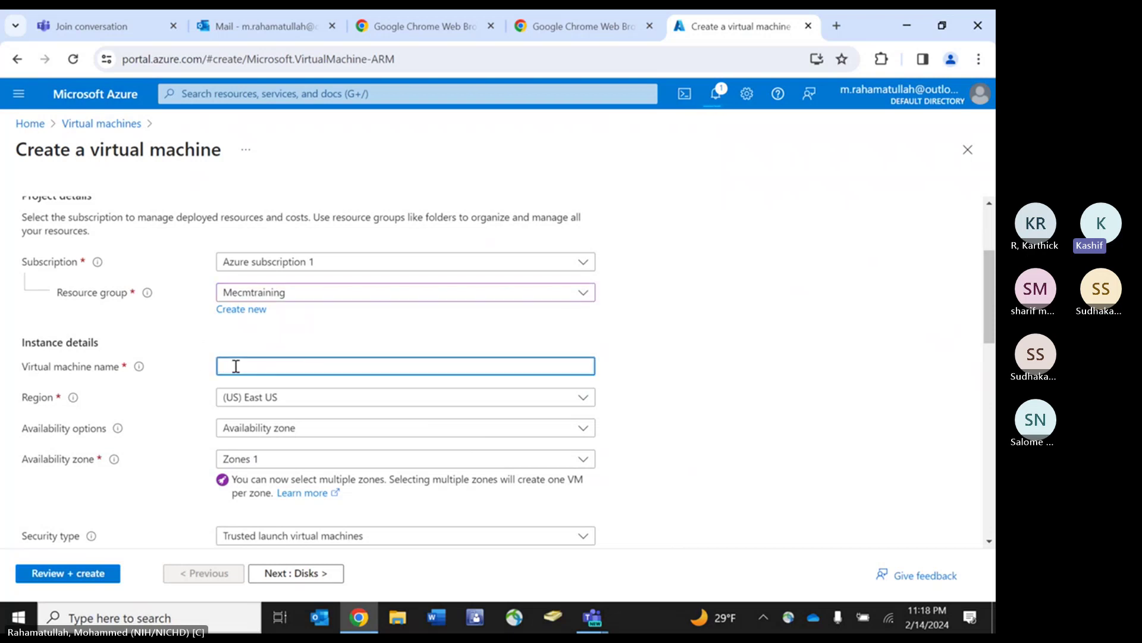
type("MECMPS")
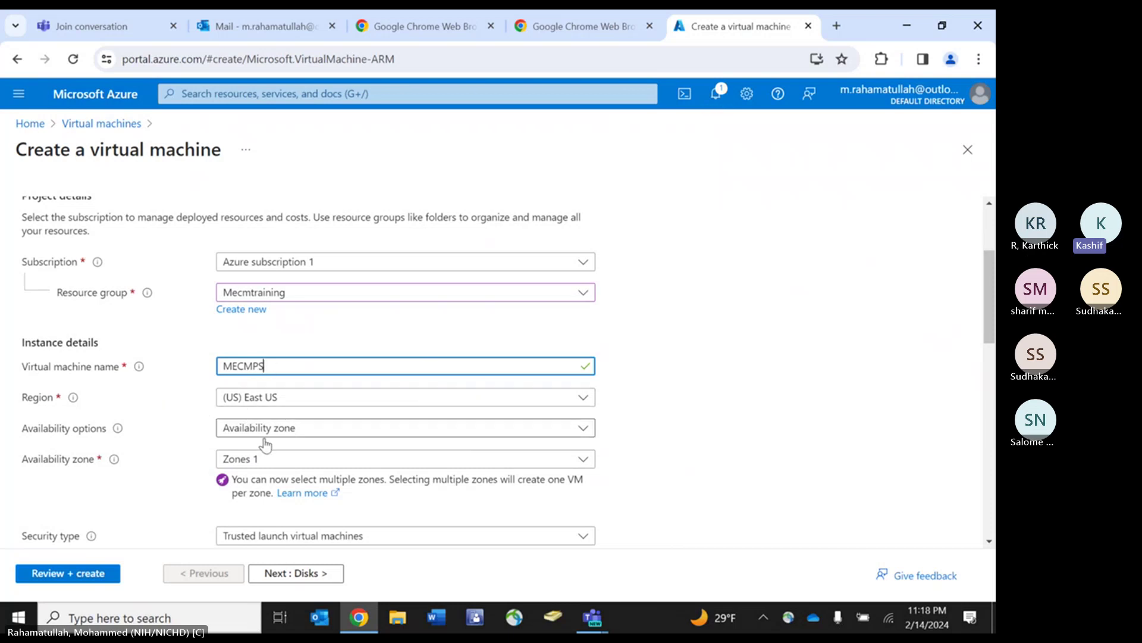
left_click(575, 431)
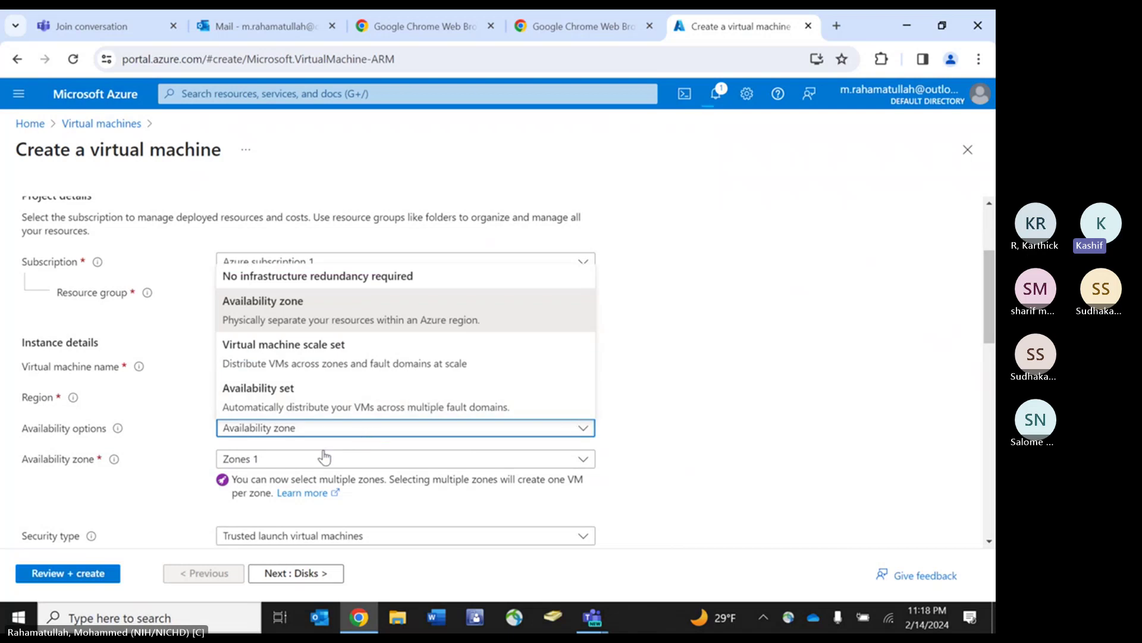
left_click(309, 276)
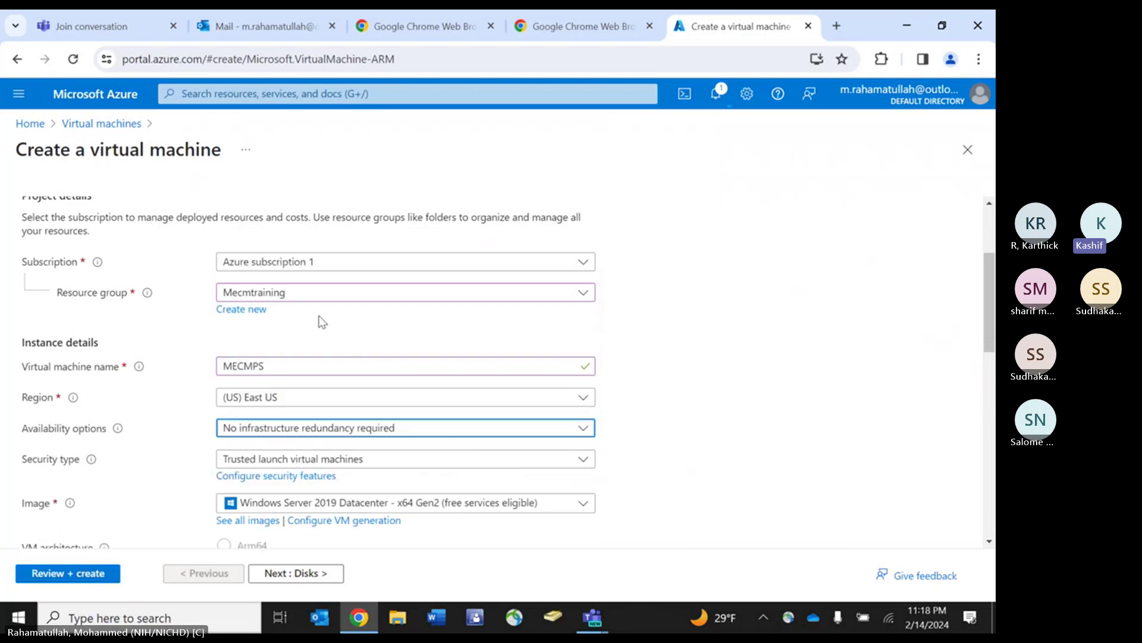
scroll(163, 408, "down", 3)
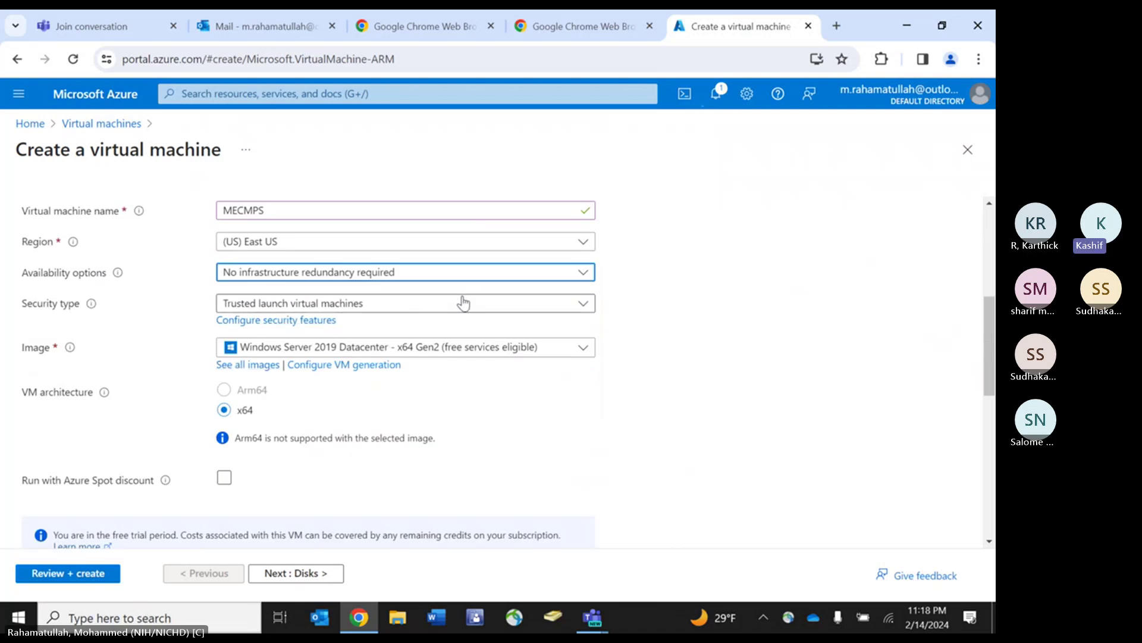
Set the security type to Standard and keep the Windows Server 2019 image
left_click(575, 307)
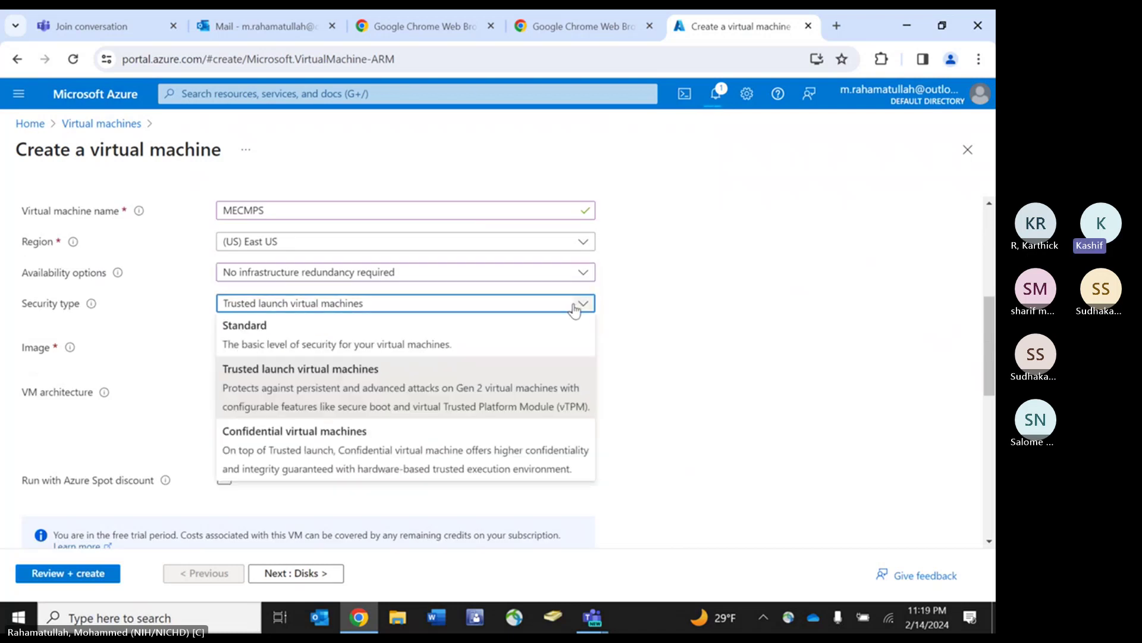
left_click(270, 348)
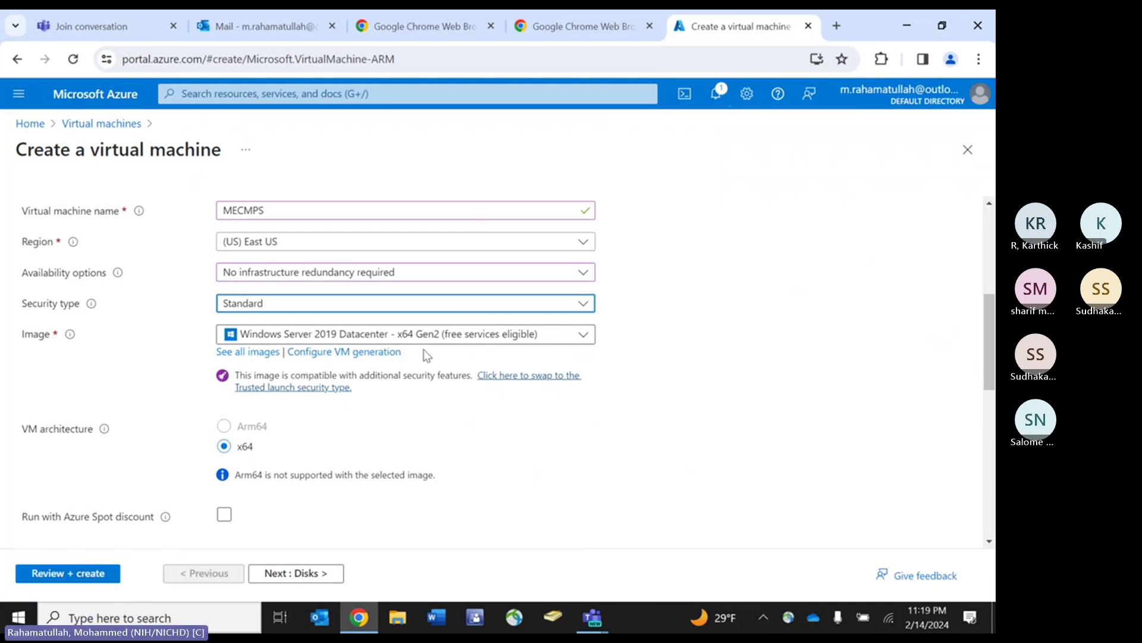
left_click(582, 338)
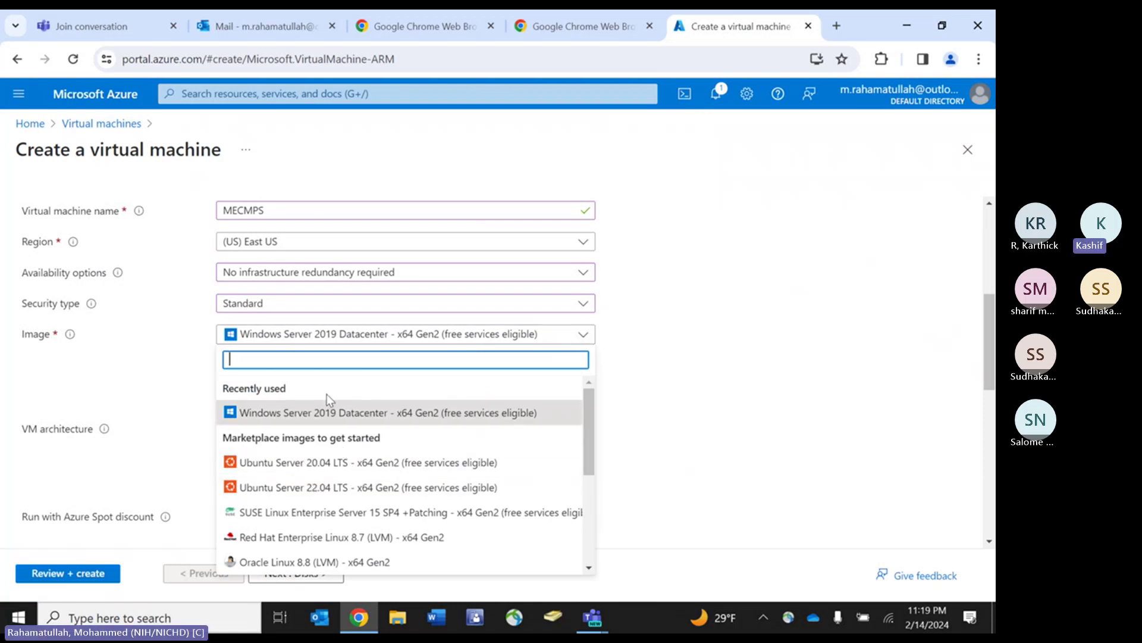
left_click(322, 419)
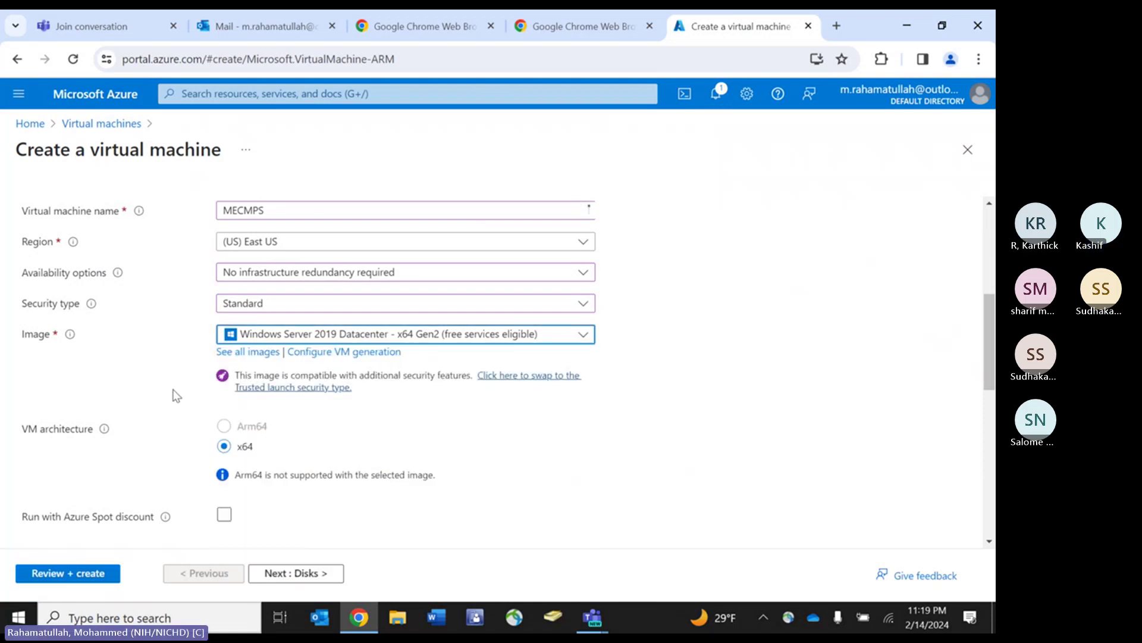
scroll(417, 487, "down", 5)
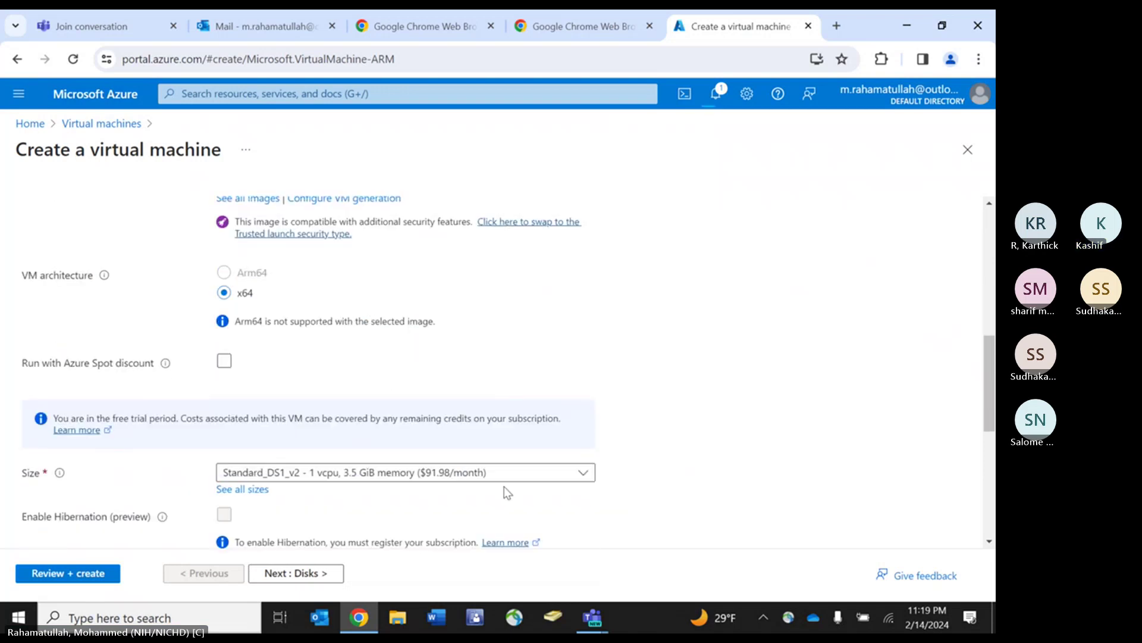
scroll(444, 429, "down", 1)
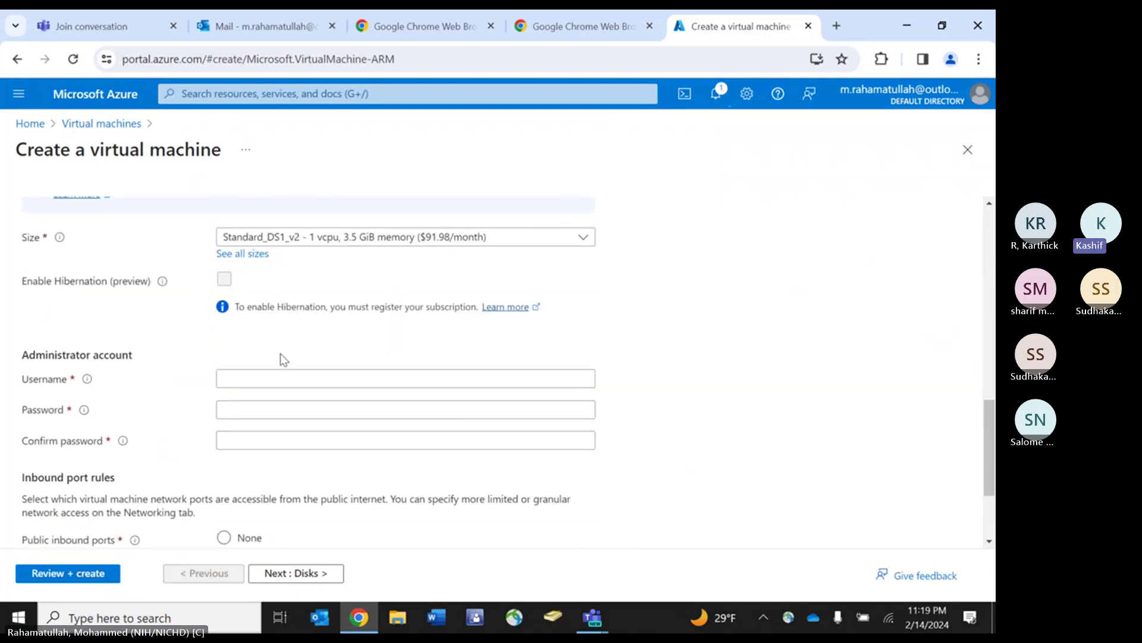
scroll(280, 359, "up", 1)
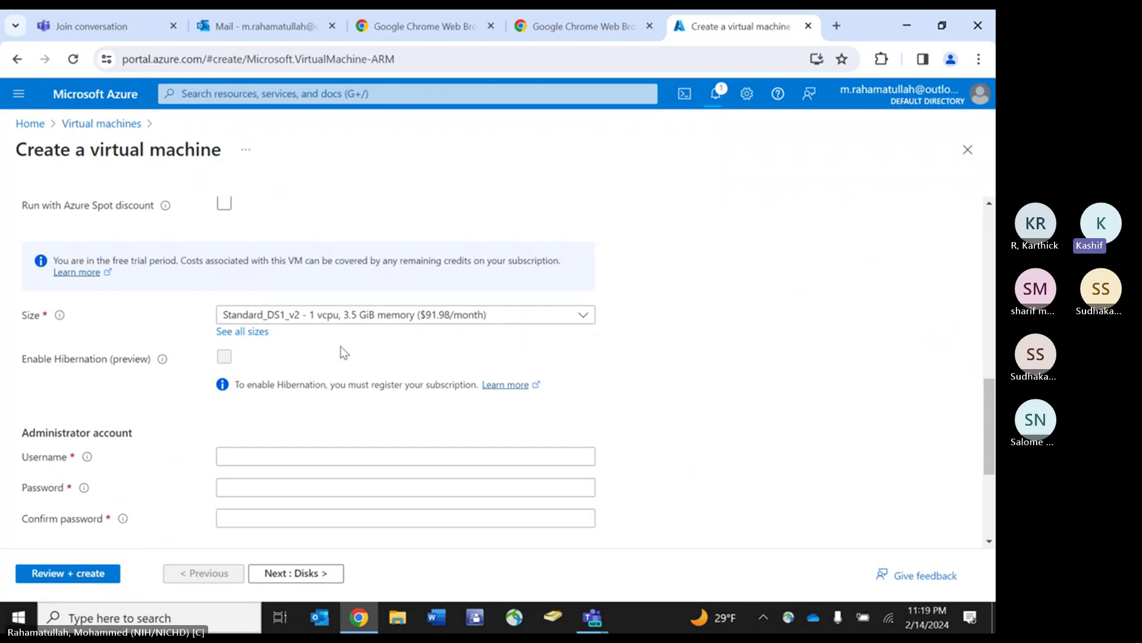
Pick size Standard_D2s_v3 from the full VM size catalogue
left_click(583, 318)
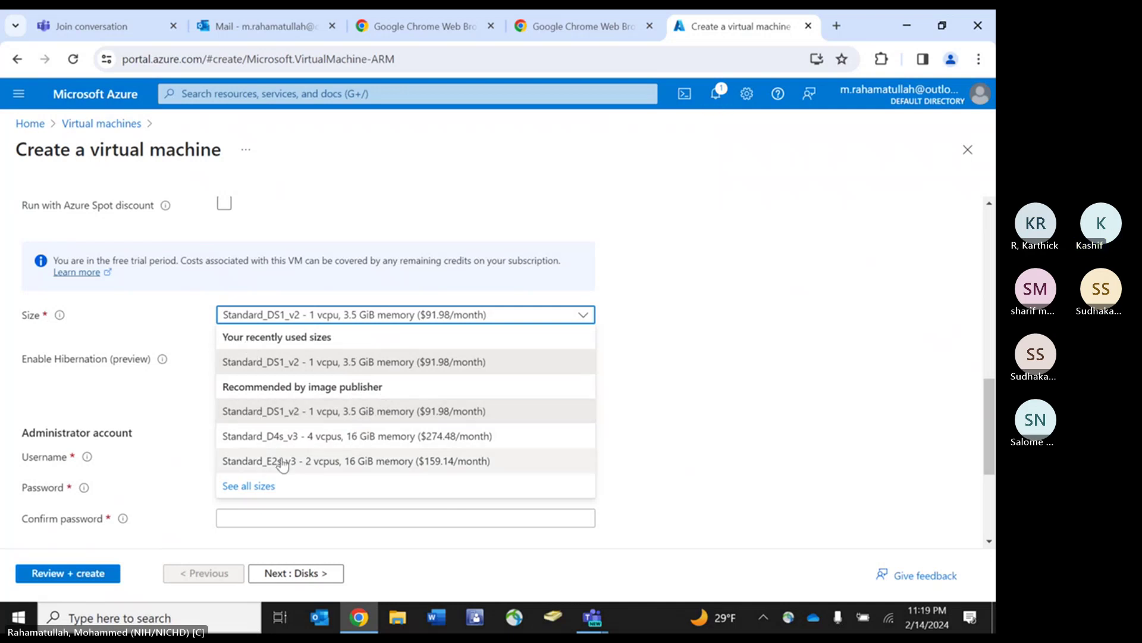
left_click(256, 485)
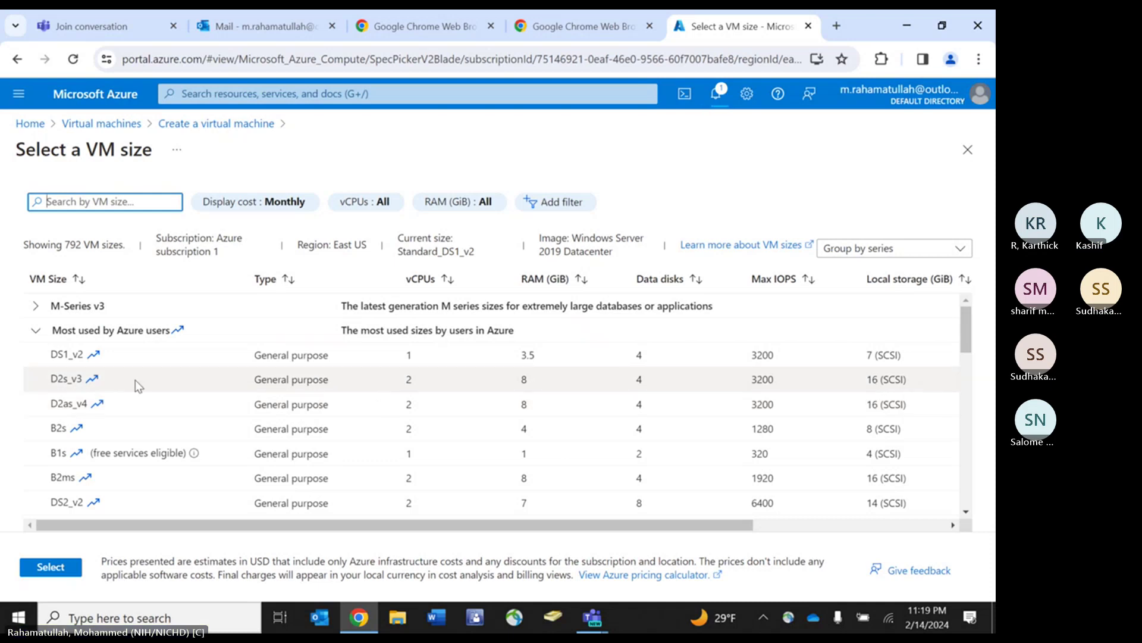
left_click(66, 379)
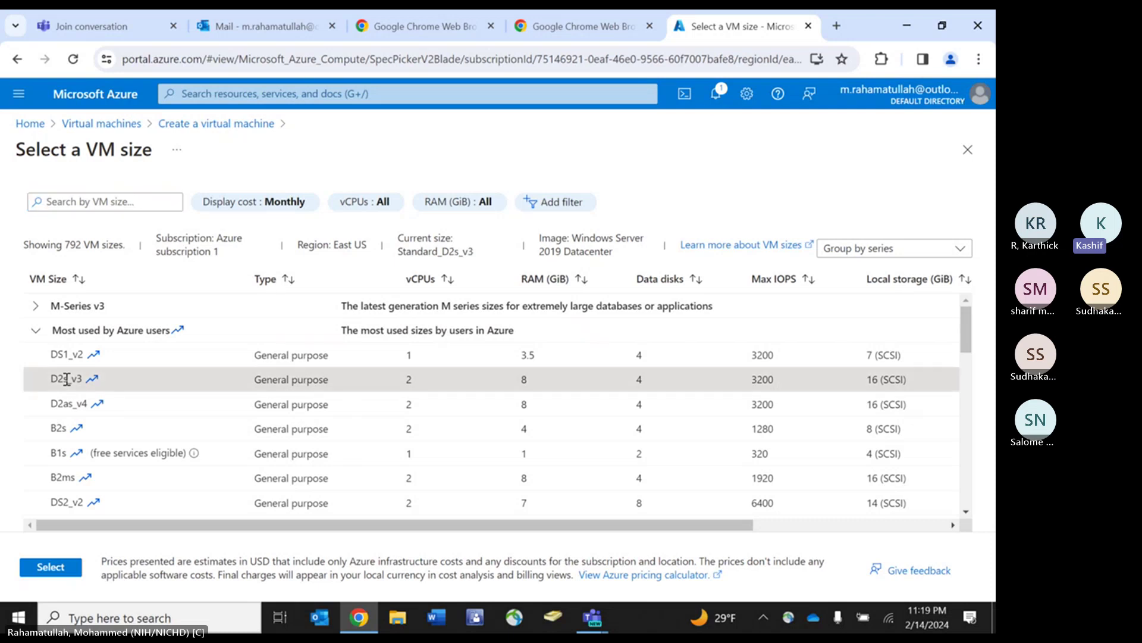
left_click(42, 569)
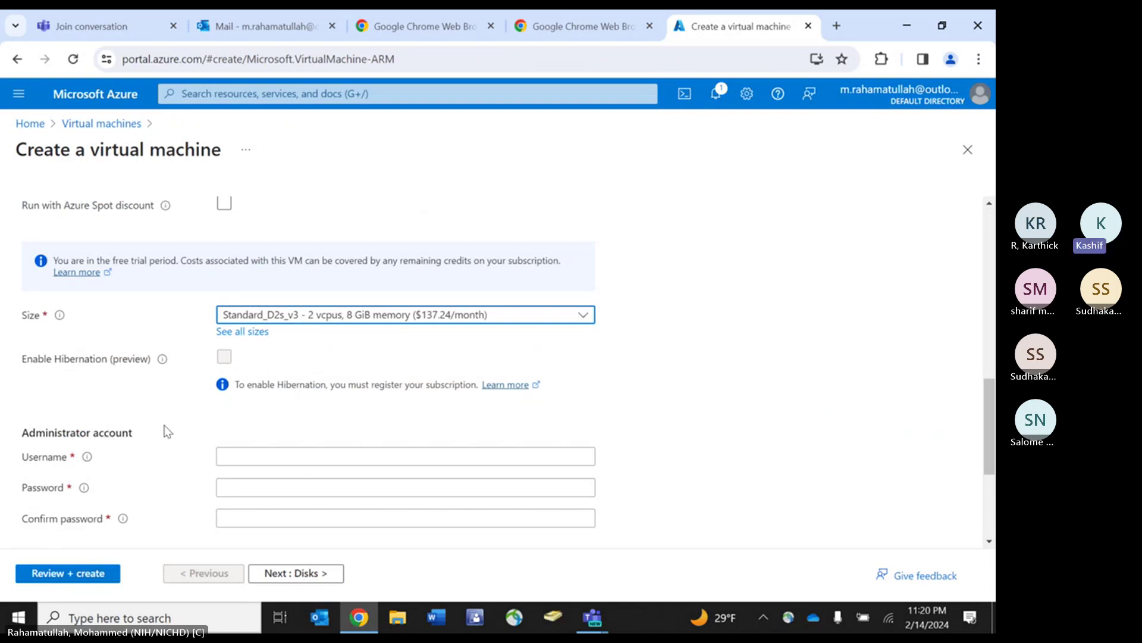
Enter the administrator username and the account password, then confirm the password
left_click(250, 455)
type("Mo")
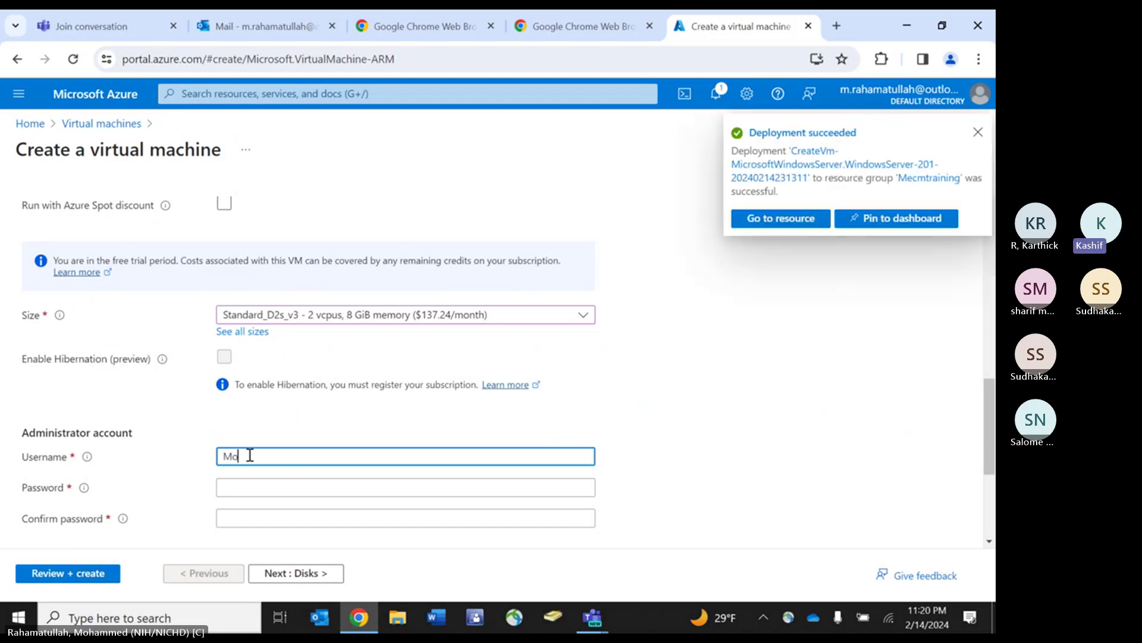
type("hammed")
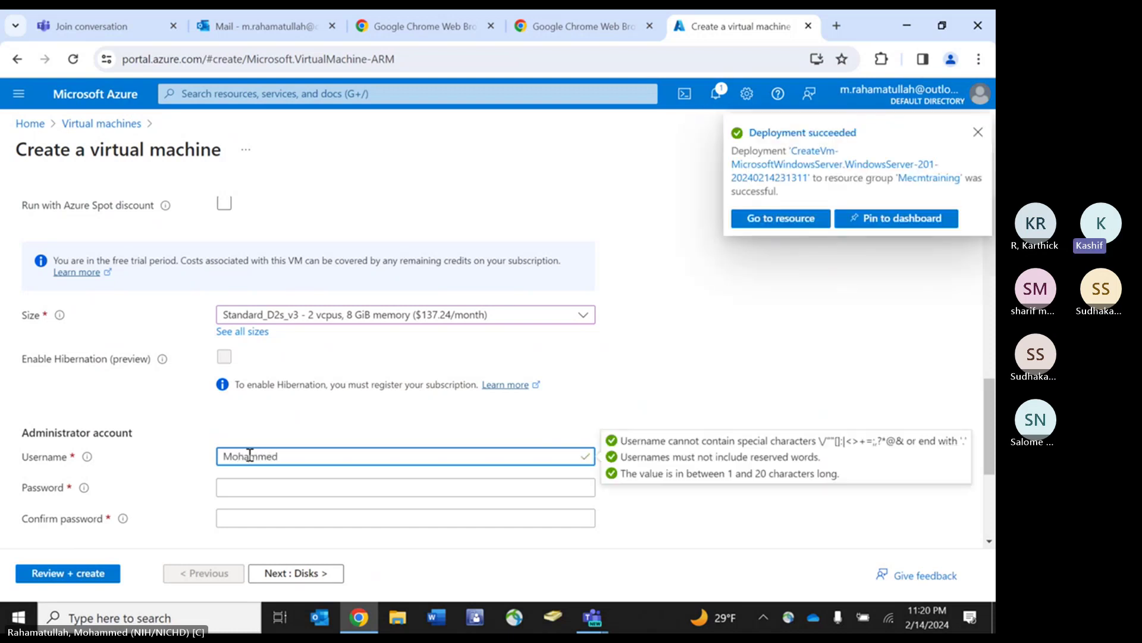
left_click(254, 487)
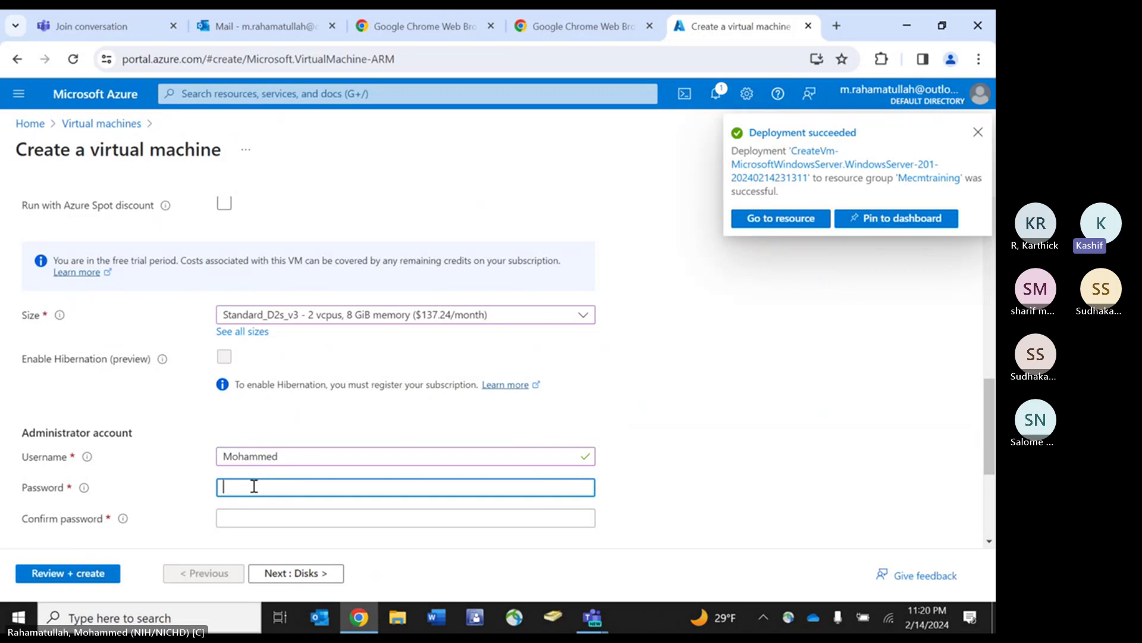
type("••••••")
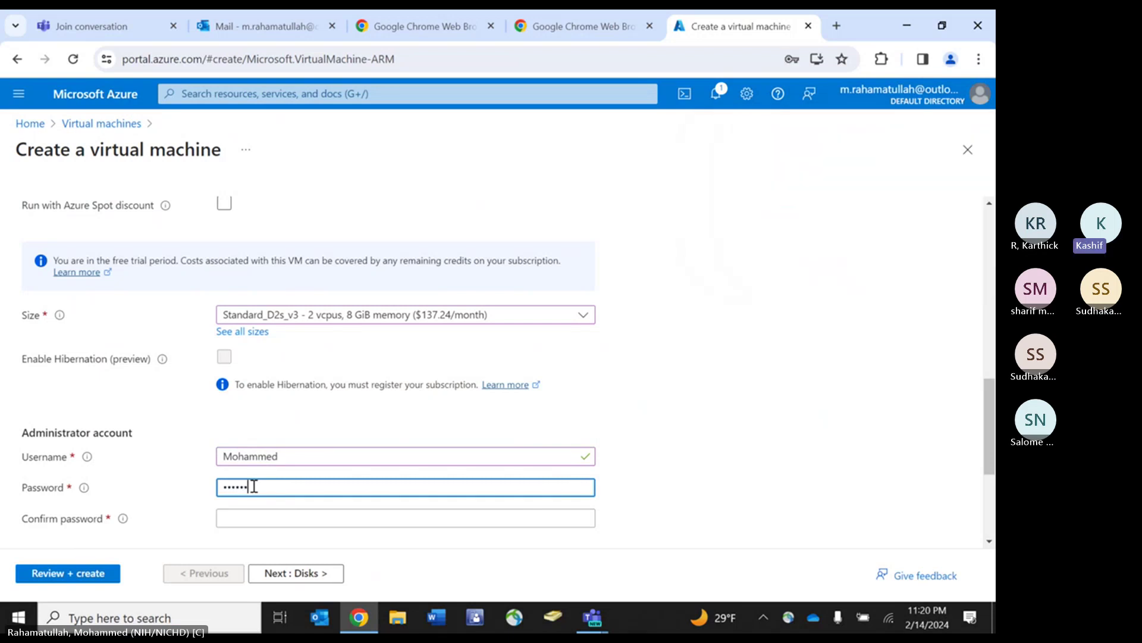
type("•••••")
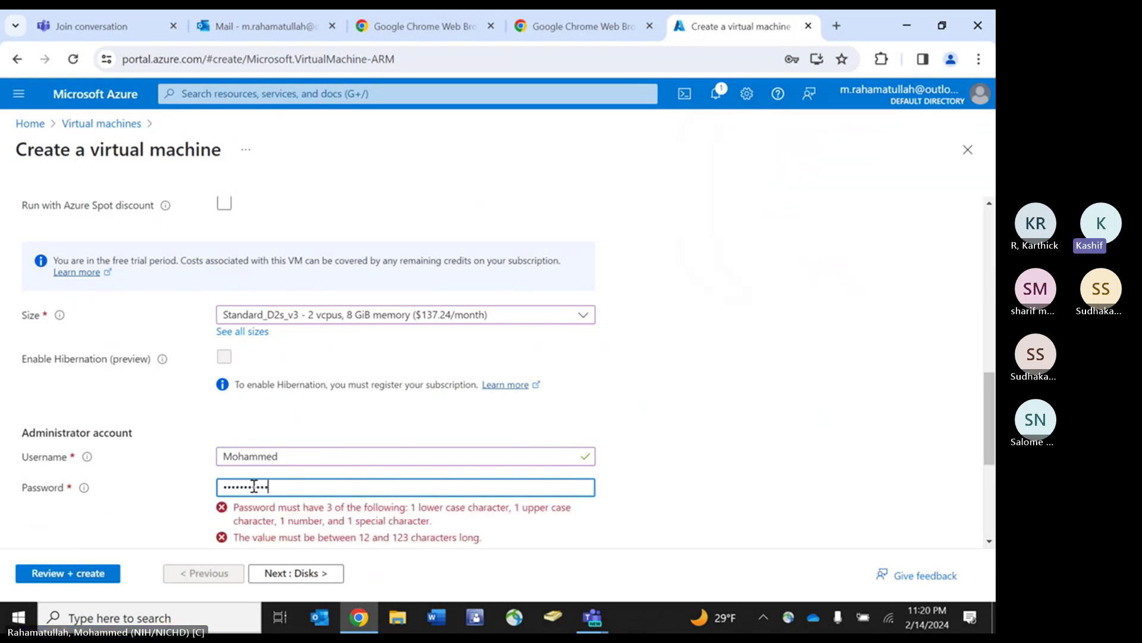
type("••••")
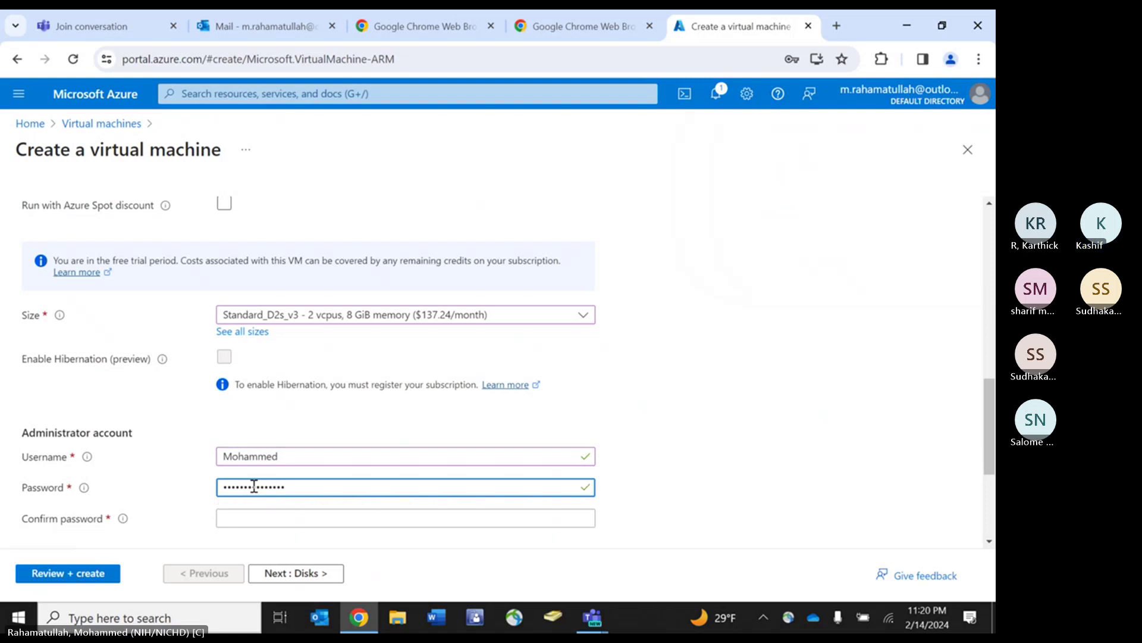
left_click(264, 520)
type("••")
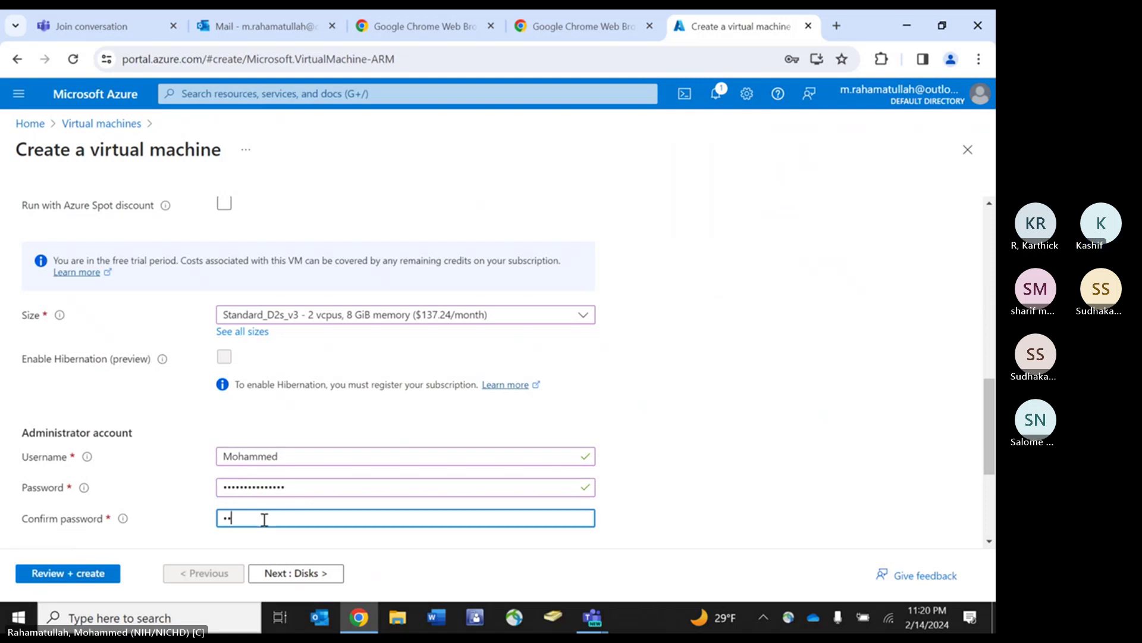
type("••••••••")
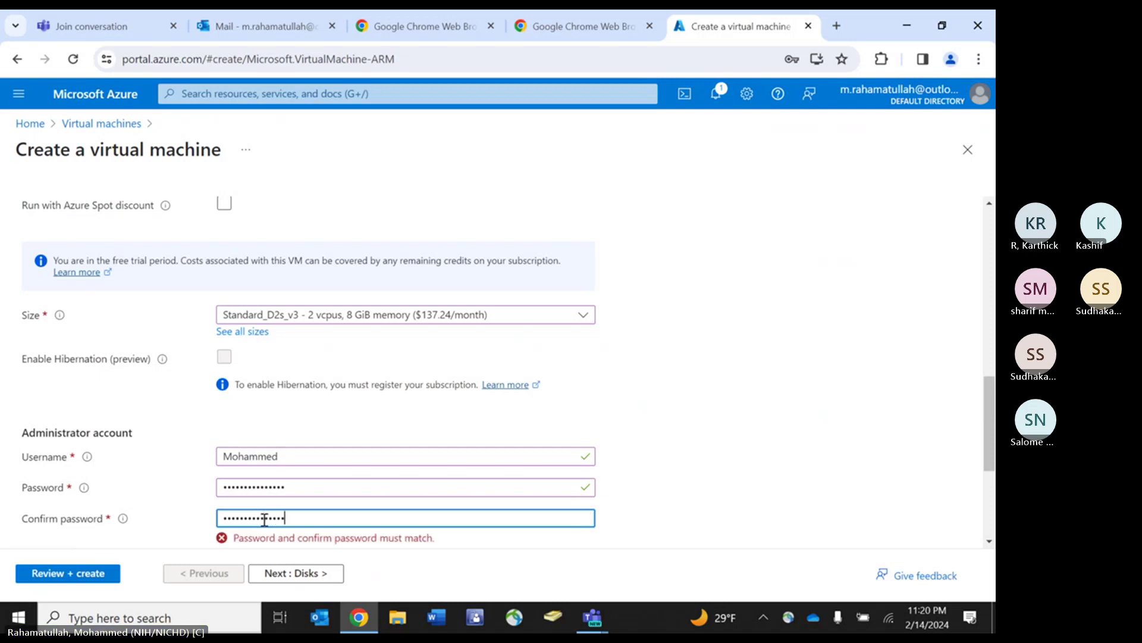
type("•")
left_click(755, 424)
scroll(754, 423, "down", 1)
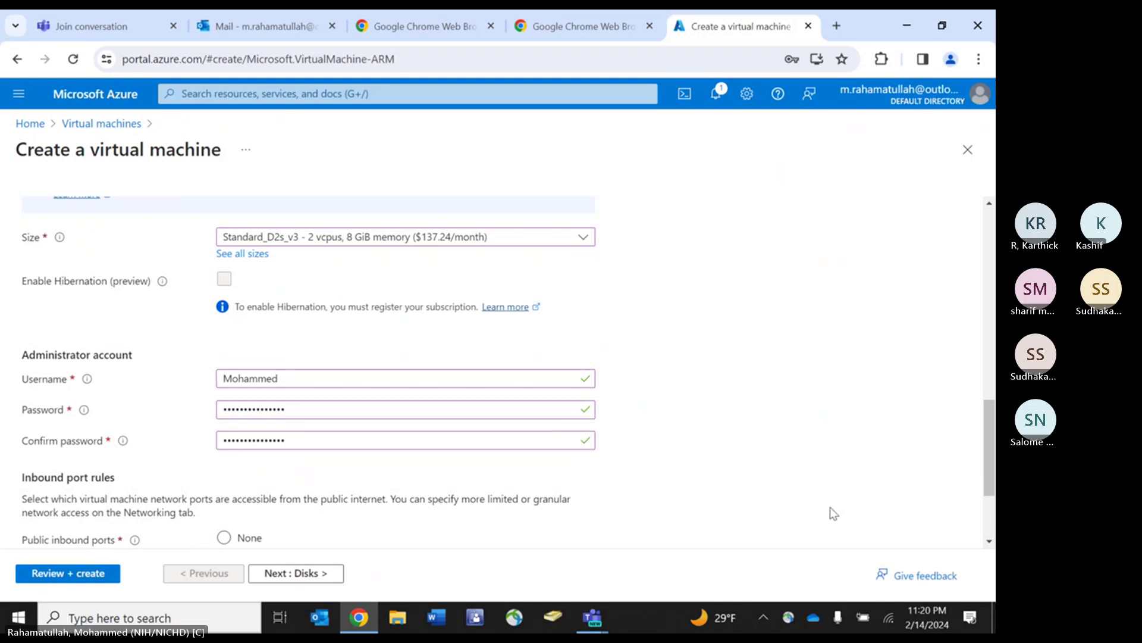
scroll(444, 443, "down", 2)
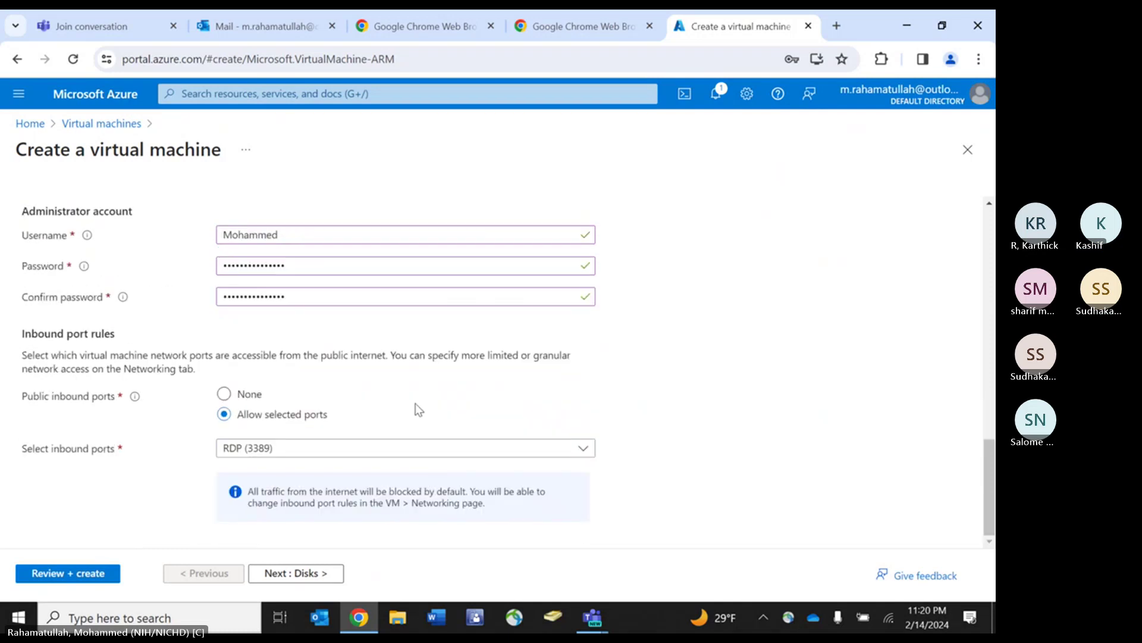
Advance to the Disks step and look over the disk options
left_click(296, 574)
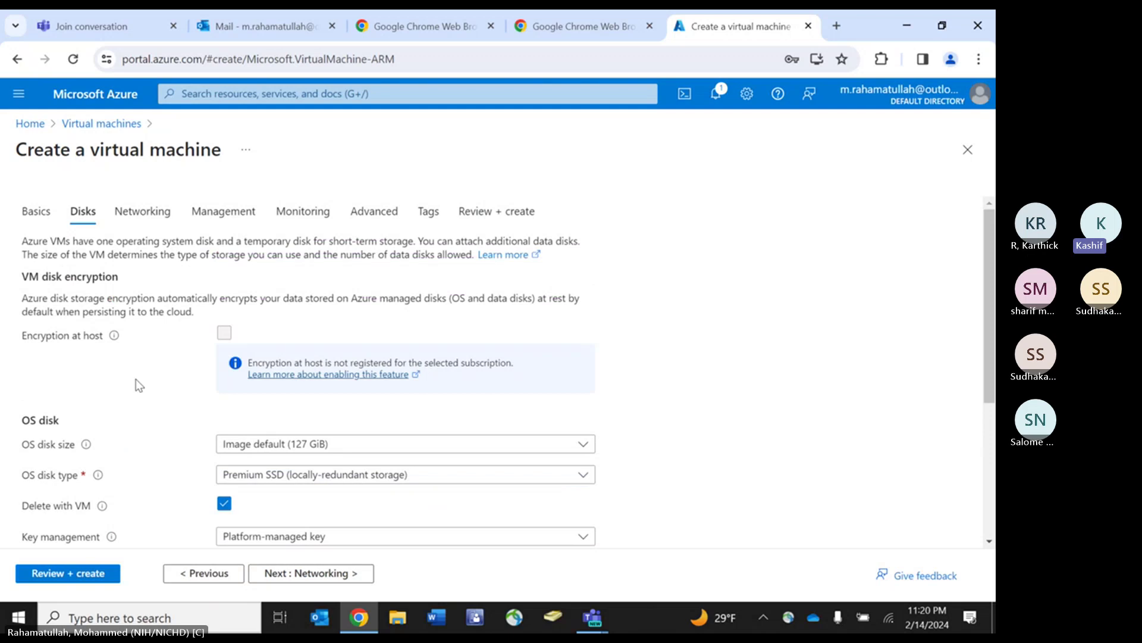
scroll(136, 386, "down", 4)
mouse_move(114, 306)
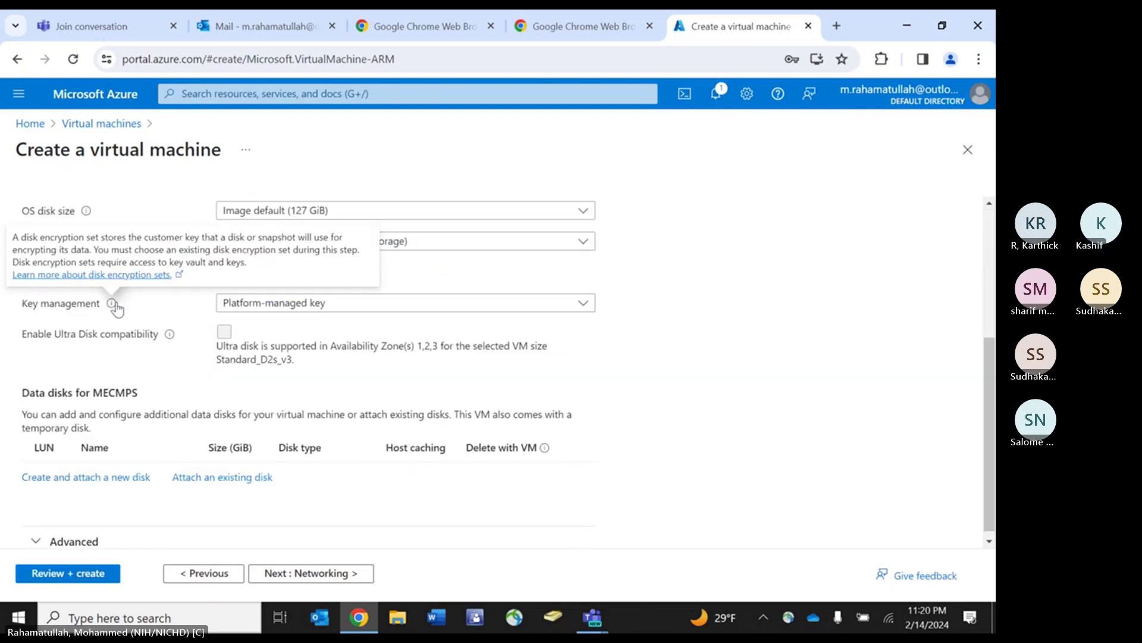
scroll(149, 324, "up", 3)
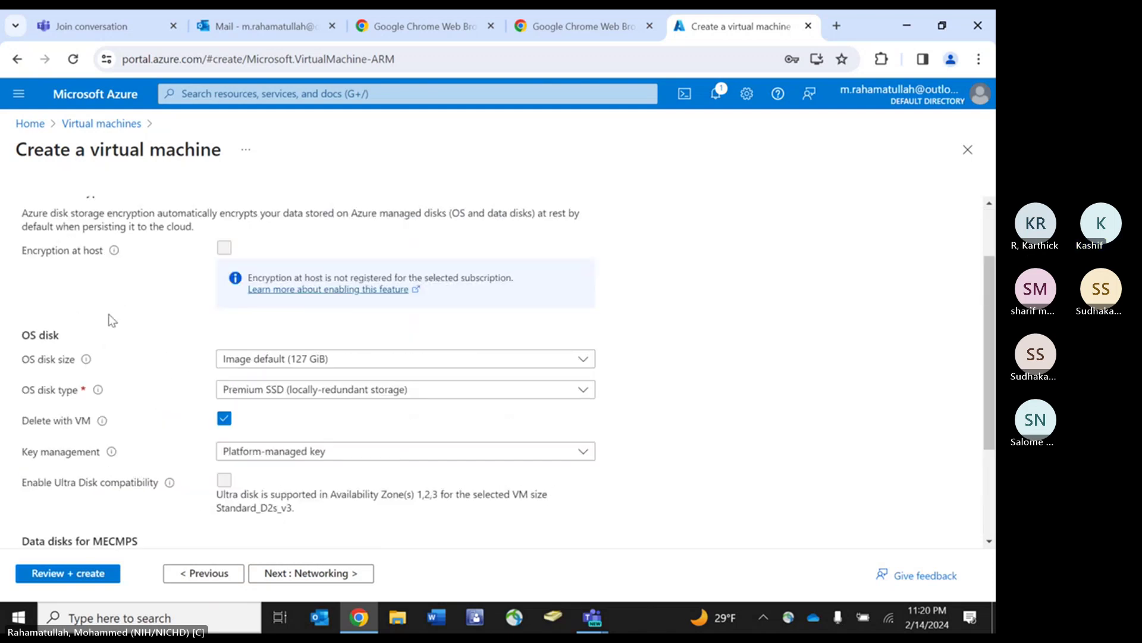
scroll(111, 321, "up", 2)
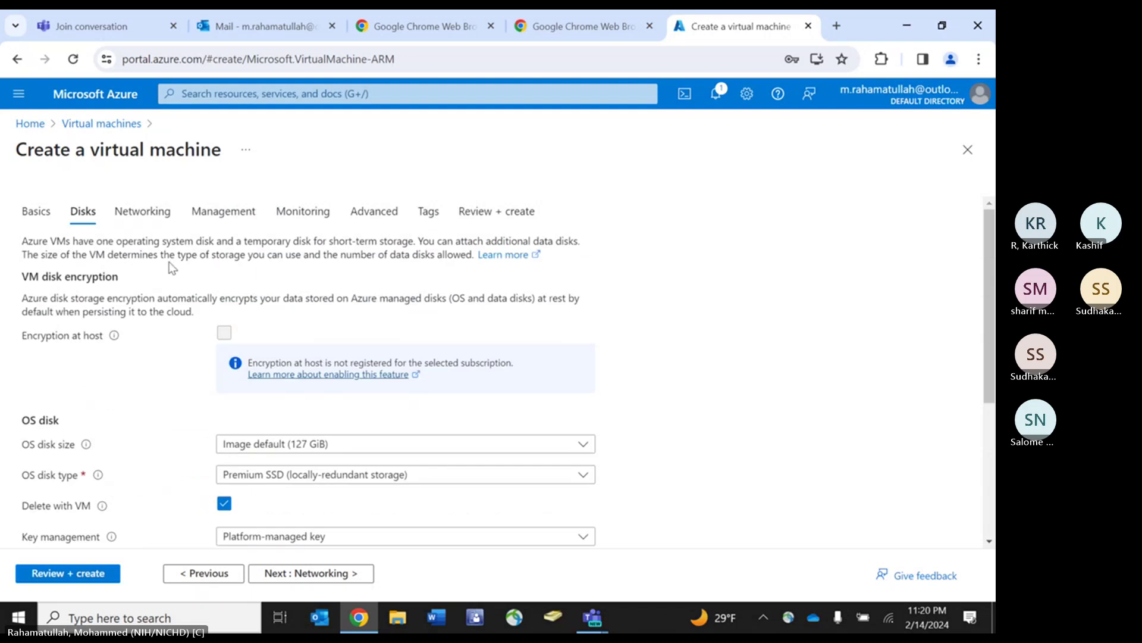
scroll(351, 476, "down", 3)
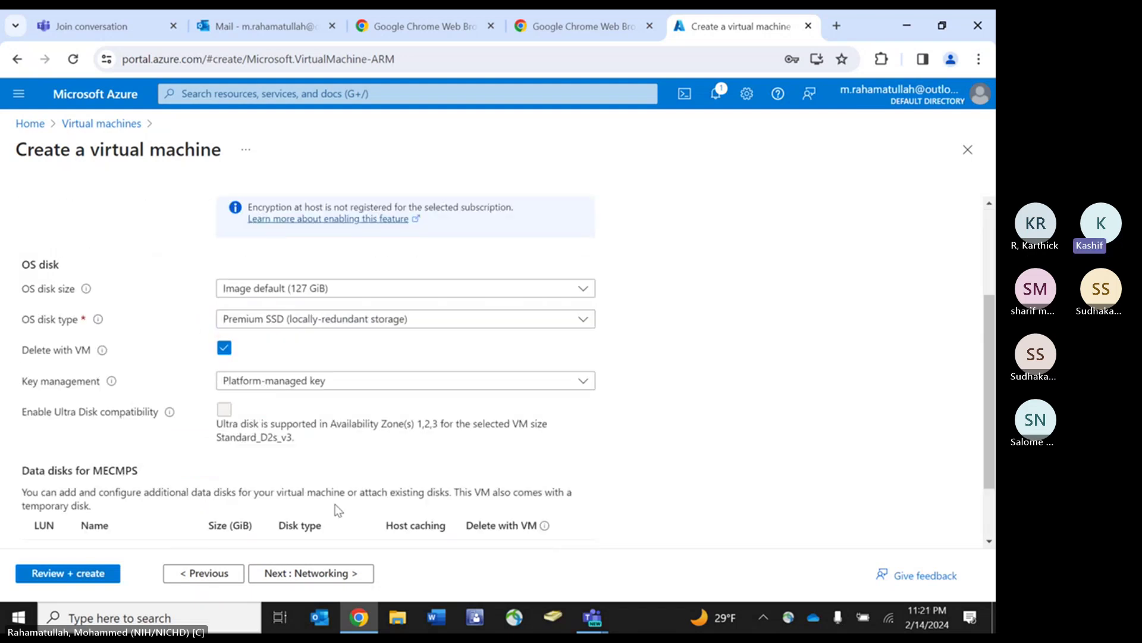
Move to Networking and check the virtual network list, leaving MECMPS-vnet unchanged
left_click(338, 575)
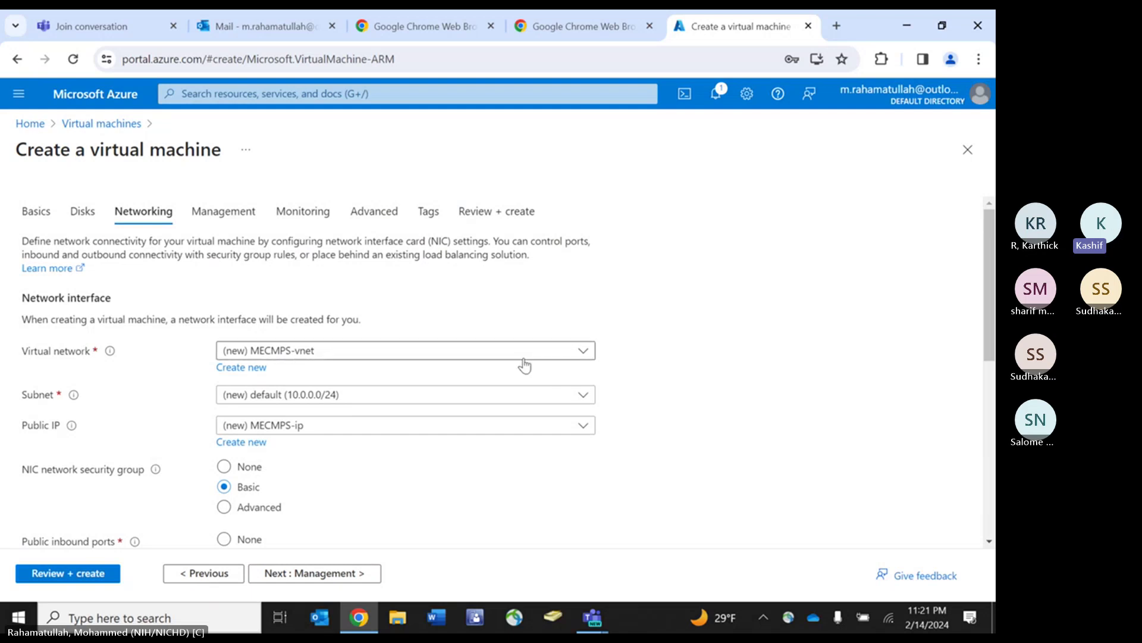
left_click(580, 357)
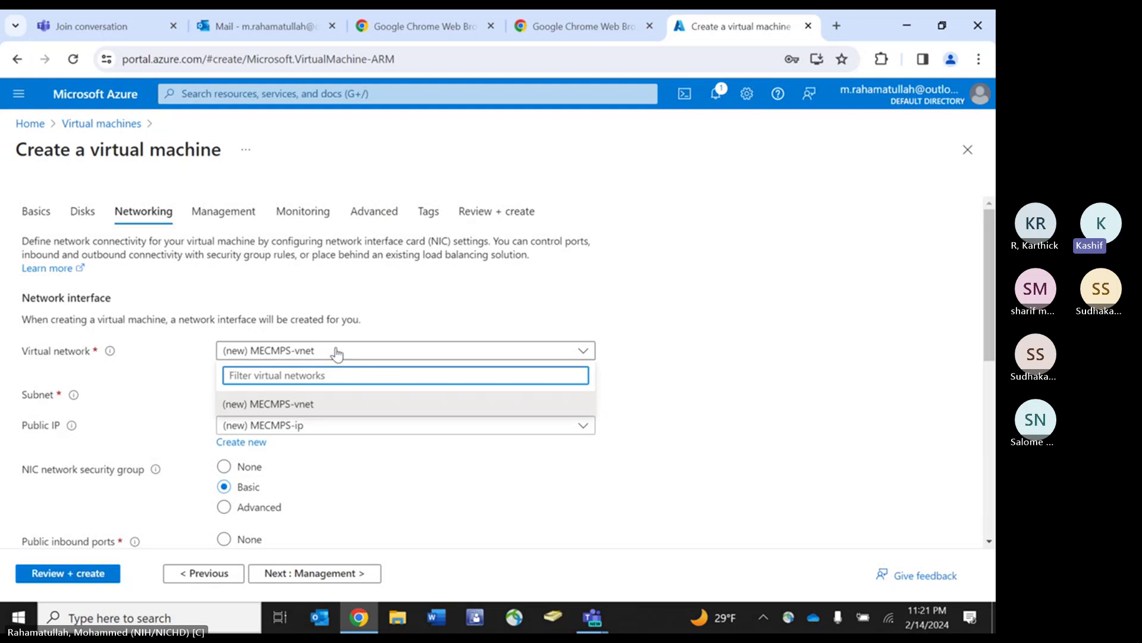
left_click(458, 308)
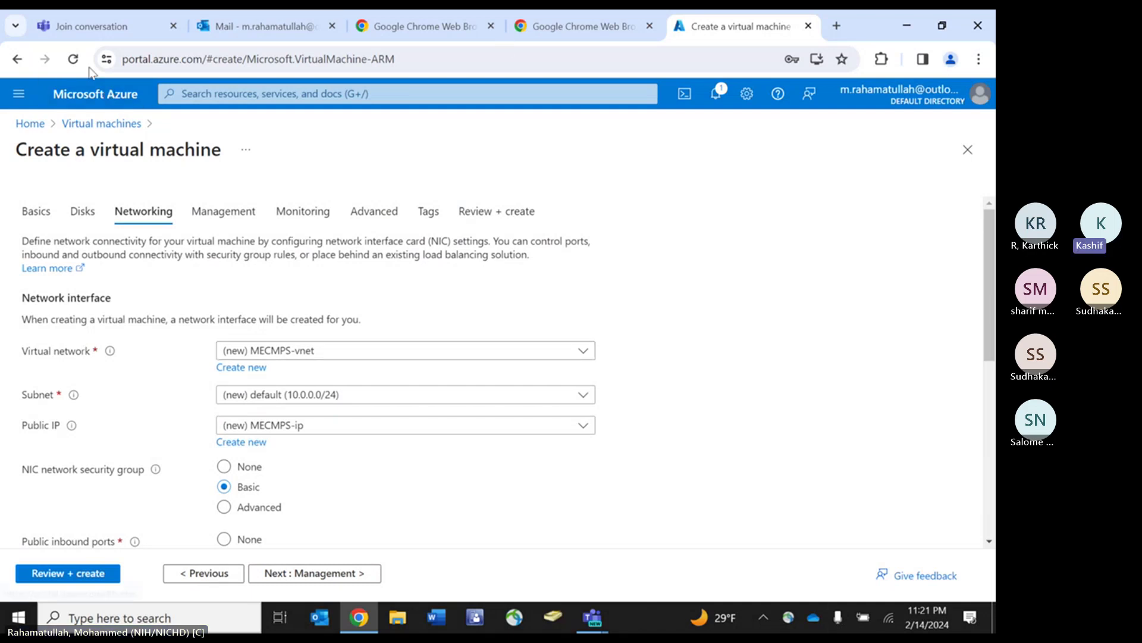
Reload the VM form, choose resource group Mecmtraining and keep region (US) East US
left_click(73, 59)
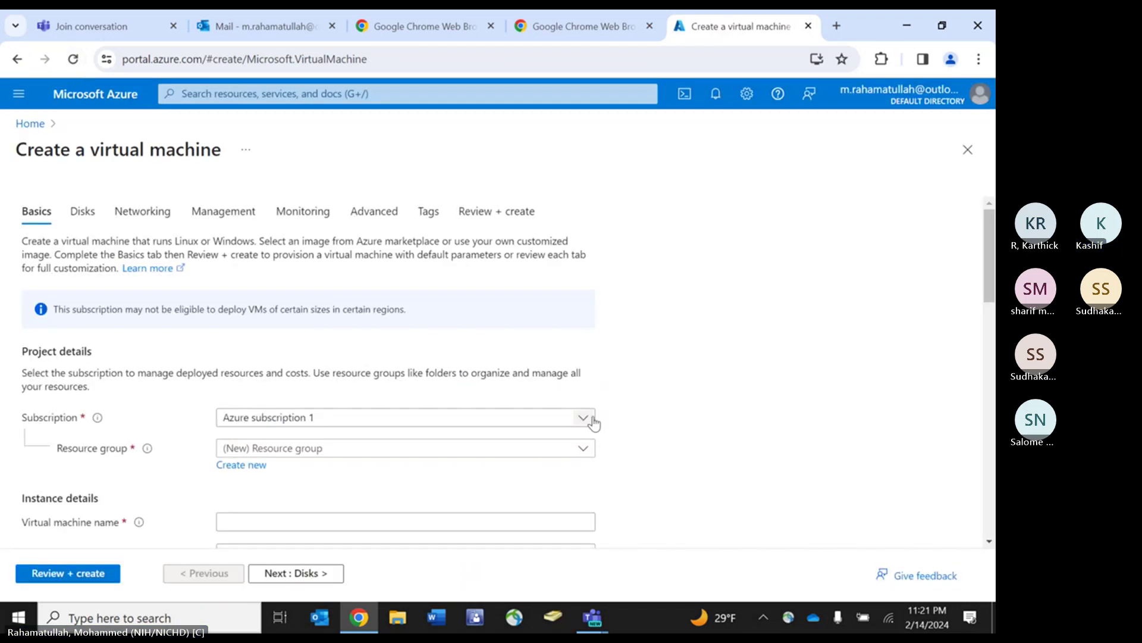
scroll(698, 362, "down", 3)
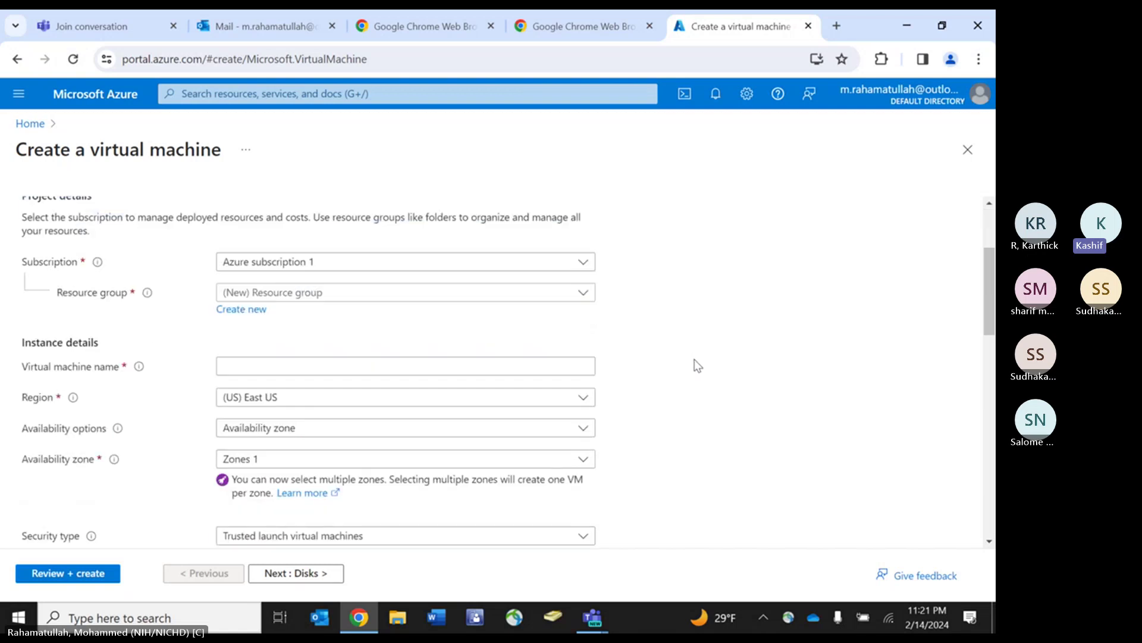
left_click(586, 301)
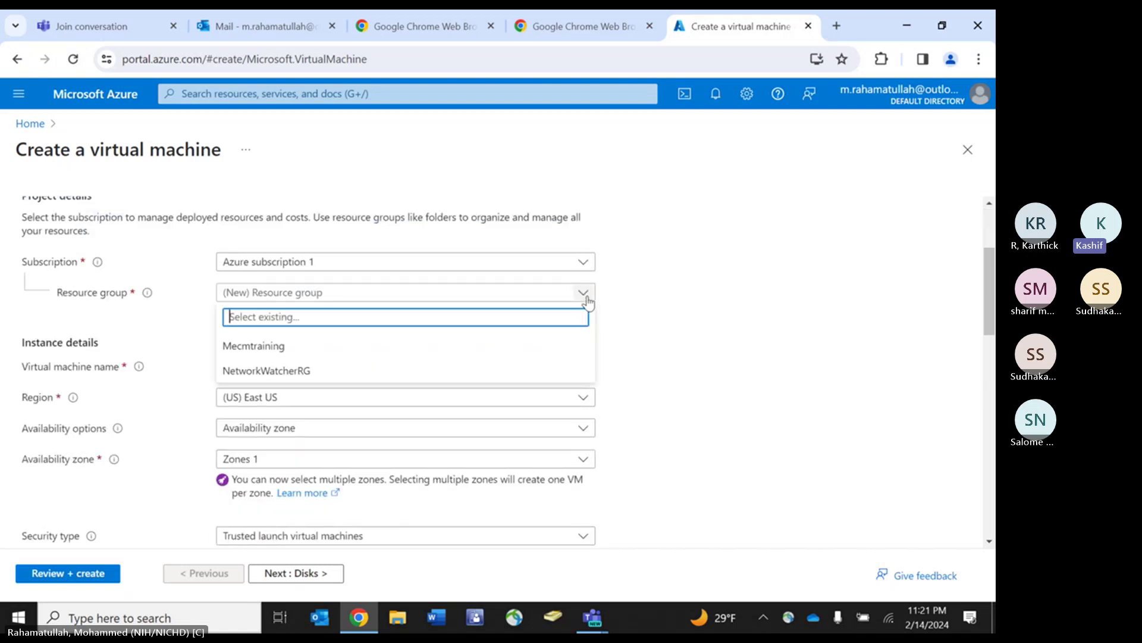
left_click(256, 343)
scroll(642, 382, "down", 2)
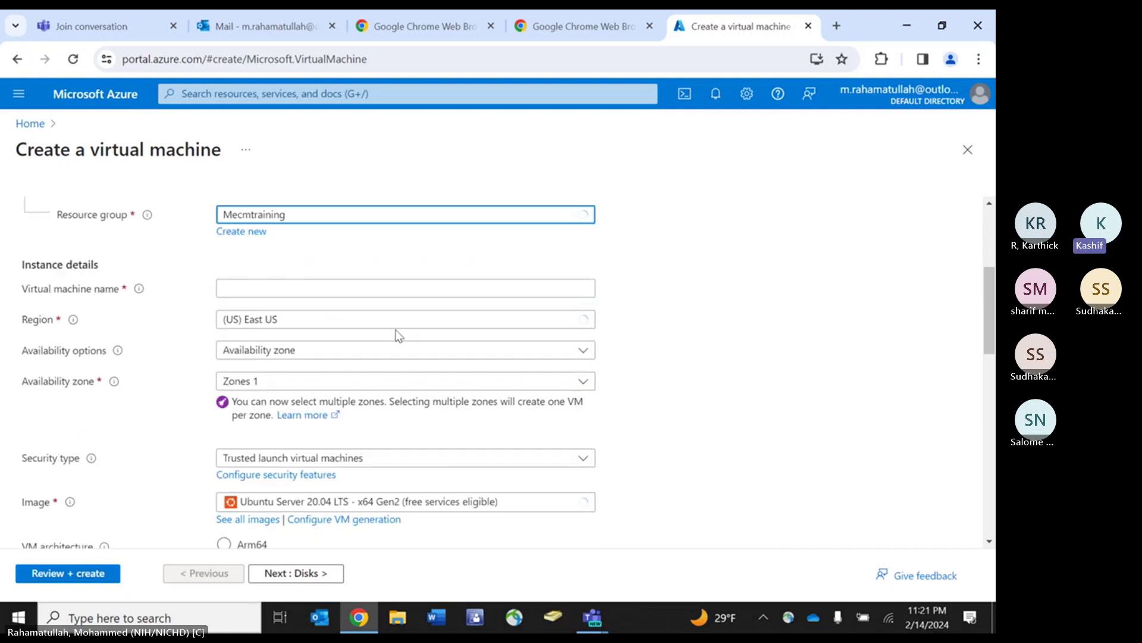
left_click(358, 292)
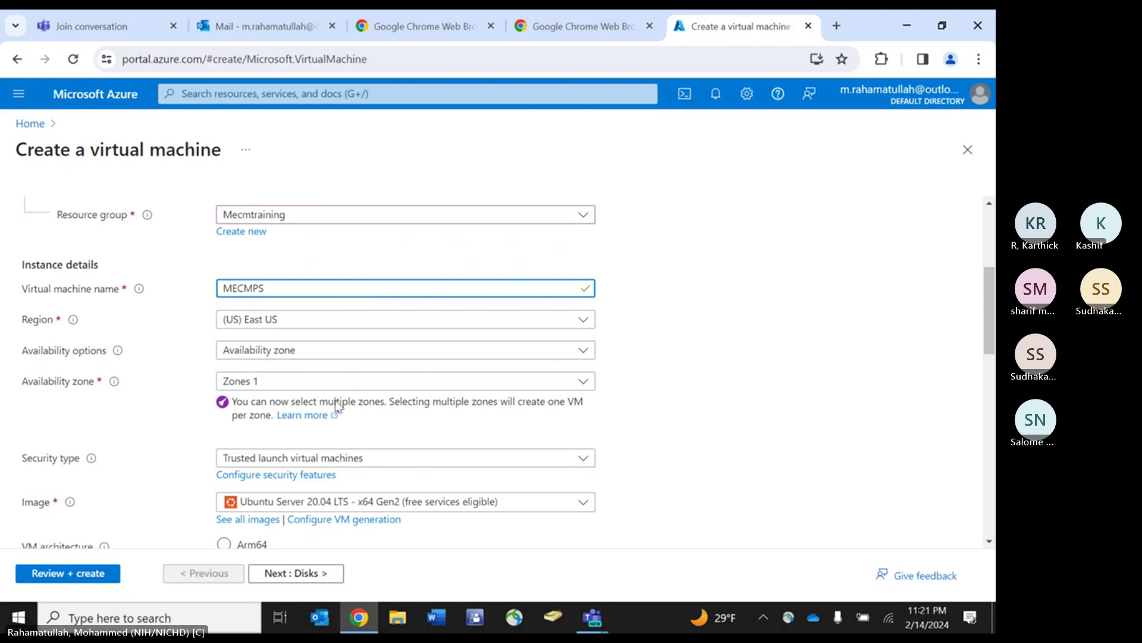
scroll(336, 407, "down", 1)
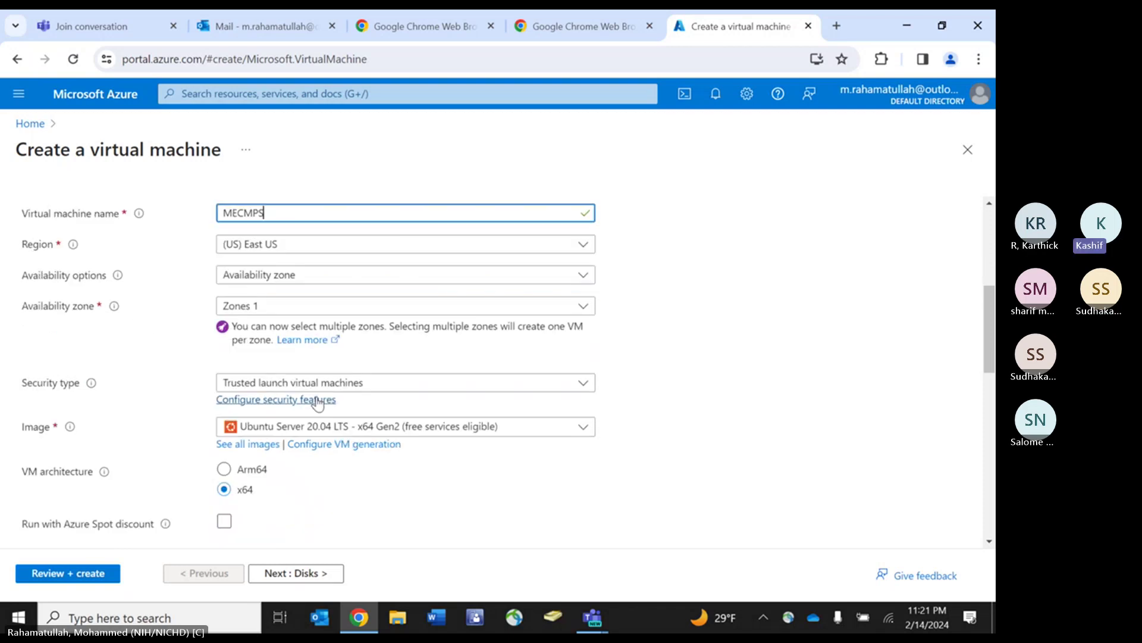
left_click(585, 248)
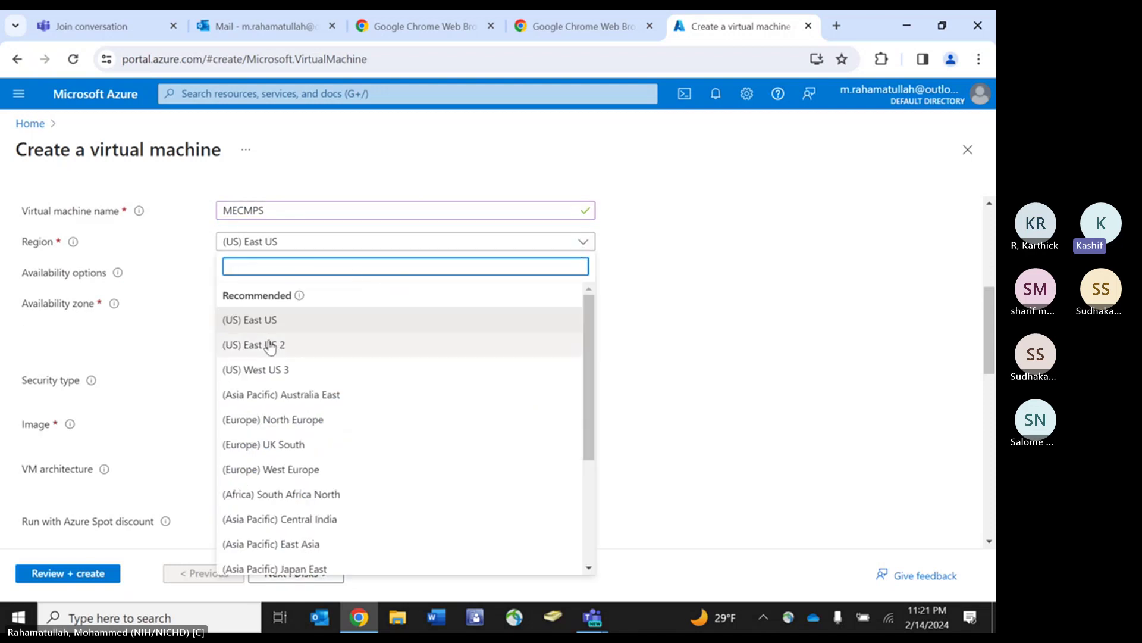
left_click(252, 324)
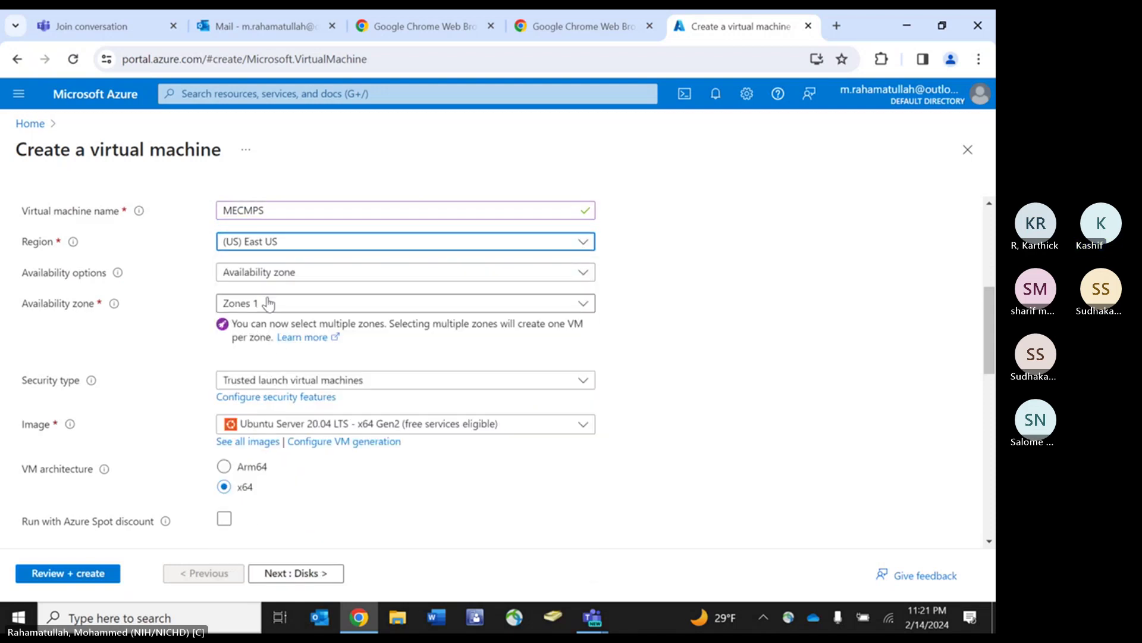
Set no infrastructure redundancy, Standard security and the Windows Server 2019 Datacenter image
left_click(583, 274)
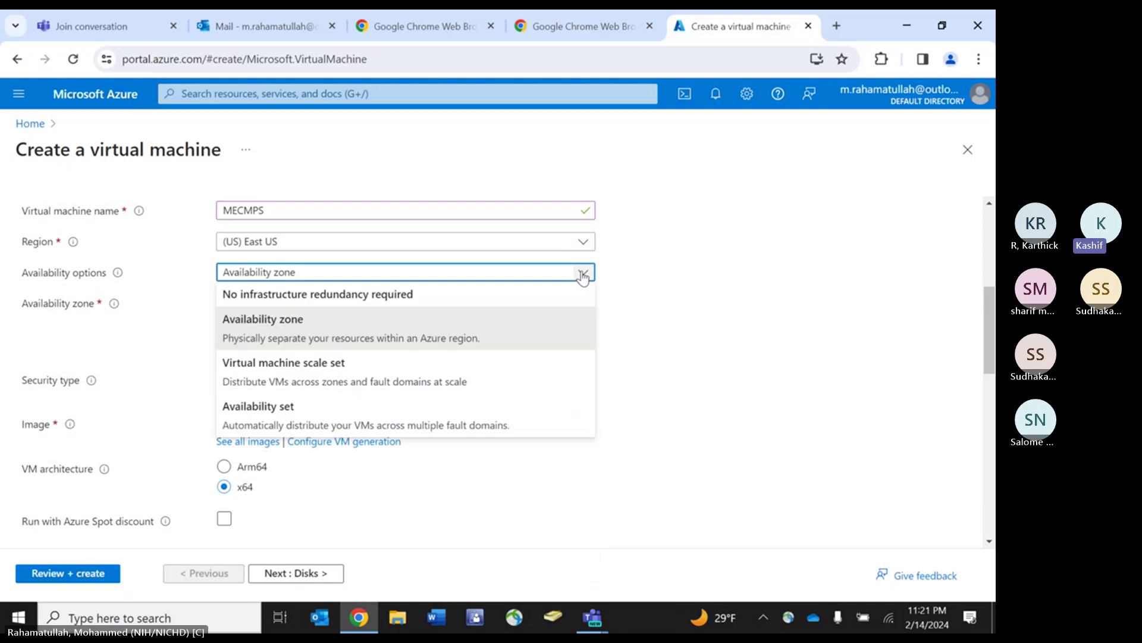
left_click(339, 296)
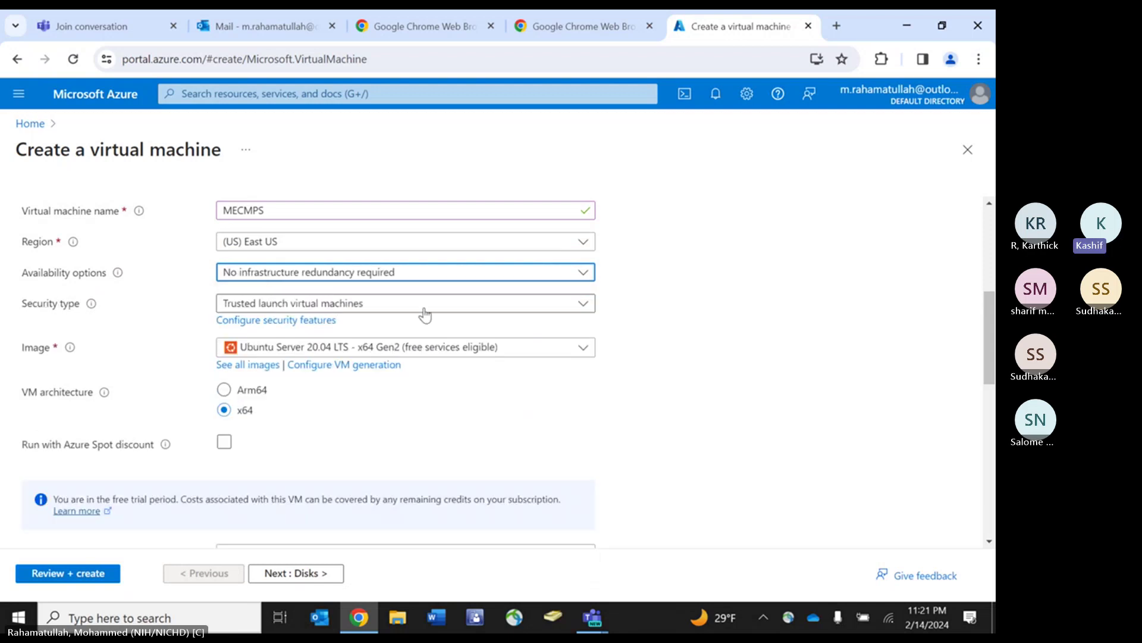
left_click(594, 306)
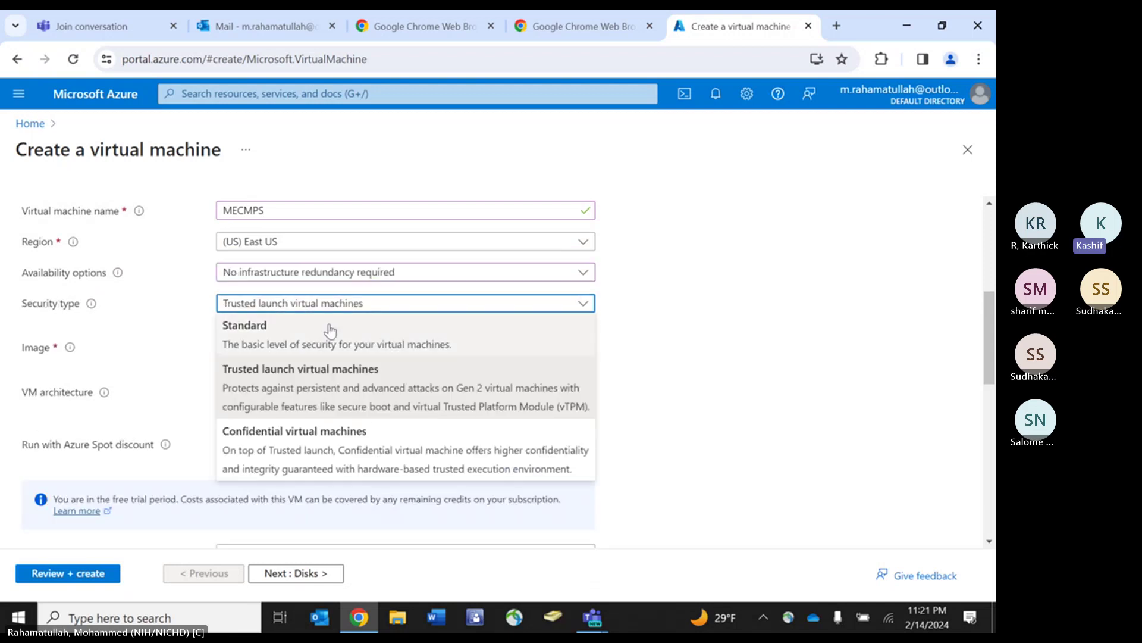
left_click(269, 336)
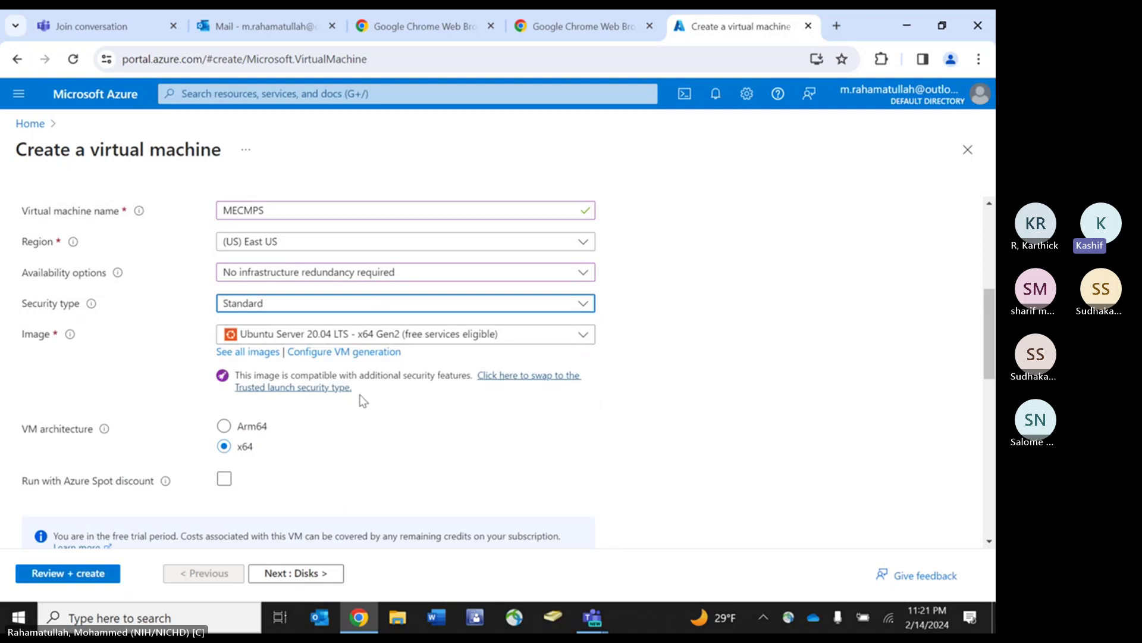
left_click(565, 334)
scroll(331, 395, "down", 1)
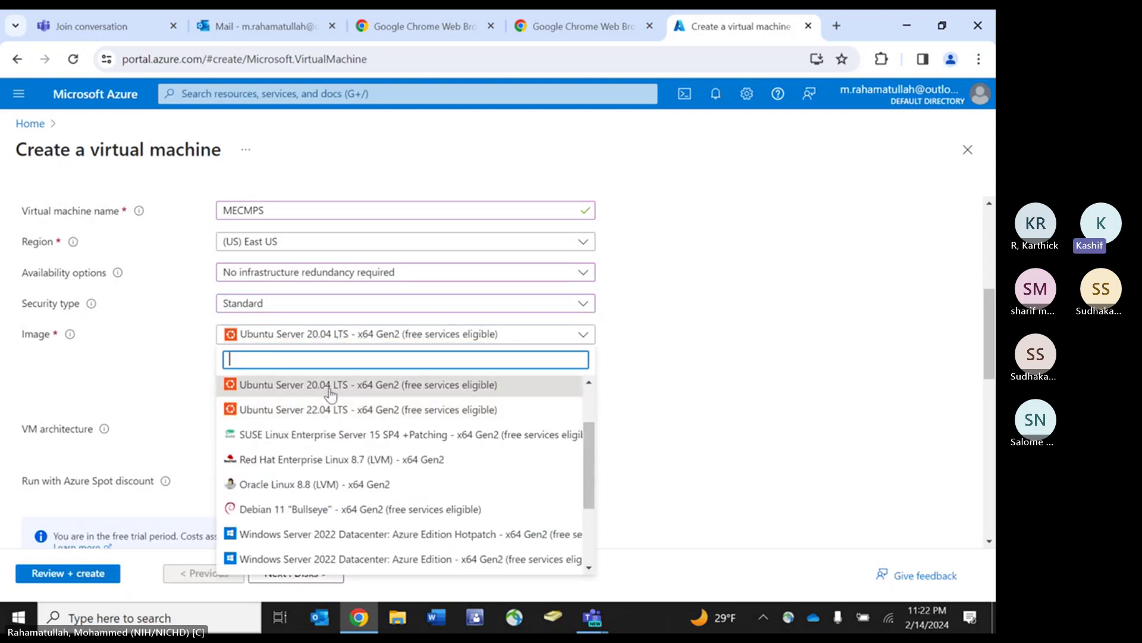
scroll(331, 395, "up", 1)
left_click(331, 410)
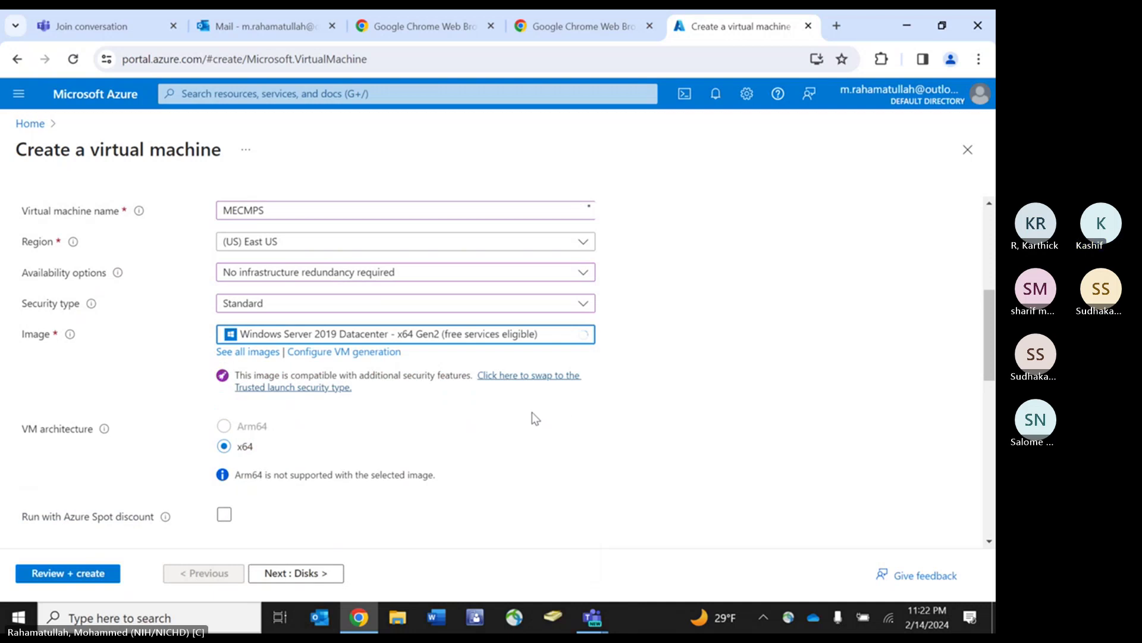
scroll(565, 429, "down", 4)
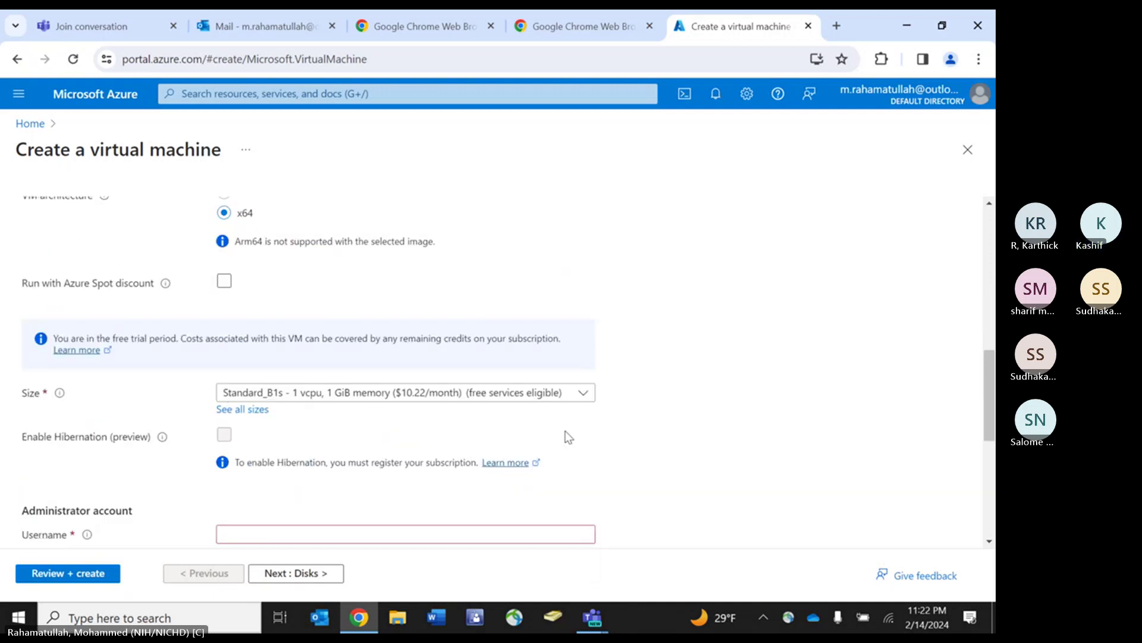
Choose Standard_D2s_v3 (2 vCPUs, 8 GiB) from the See all sizes catalogue
left_click(584, 394)
left_click(249, 372)
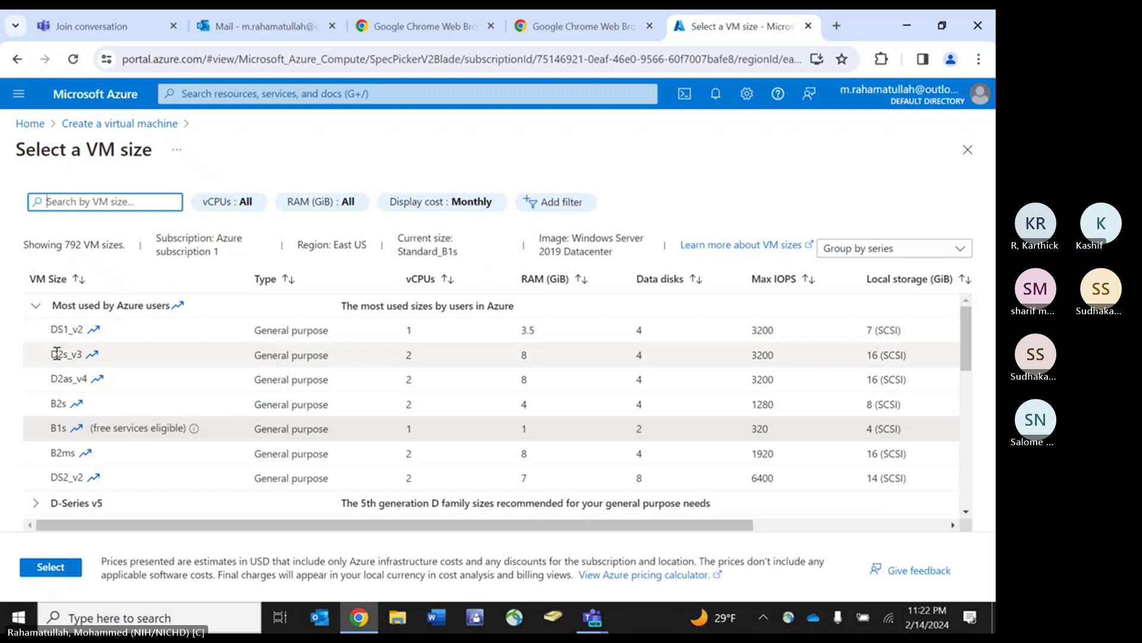
left_click(66, 354)
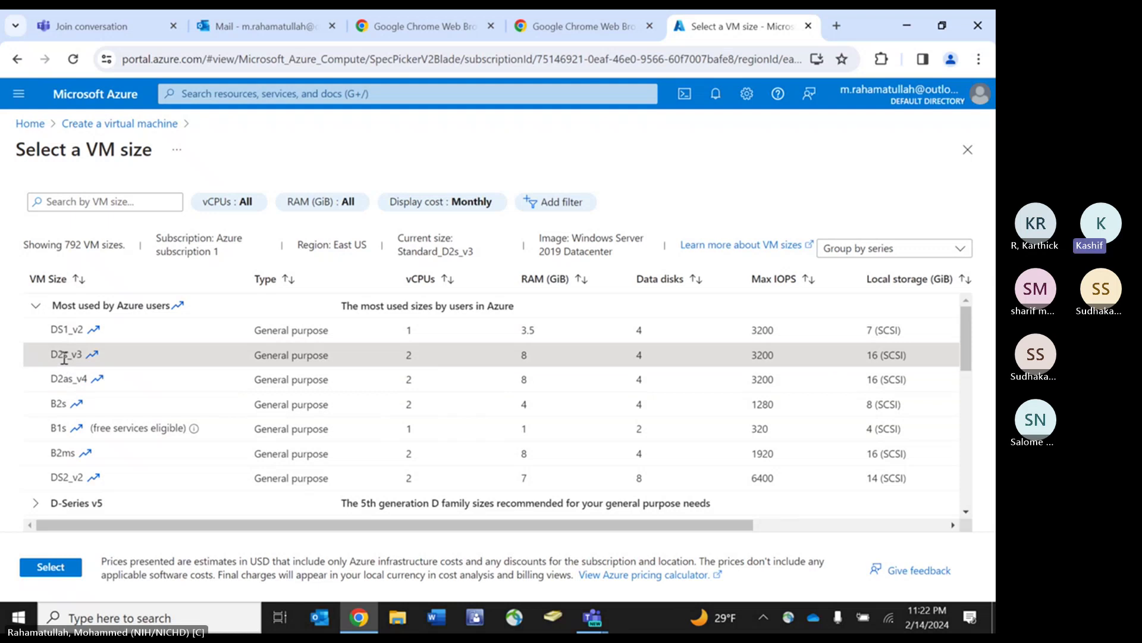
left_click(50, 569)
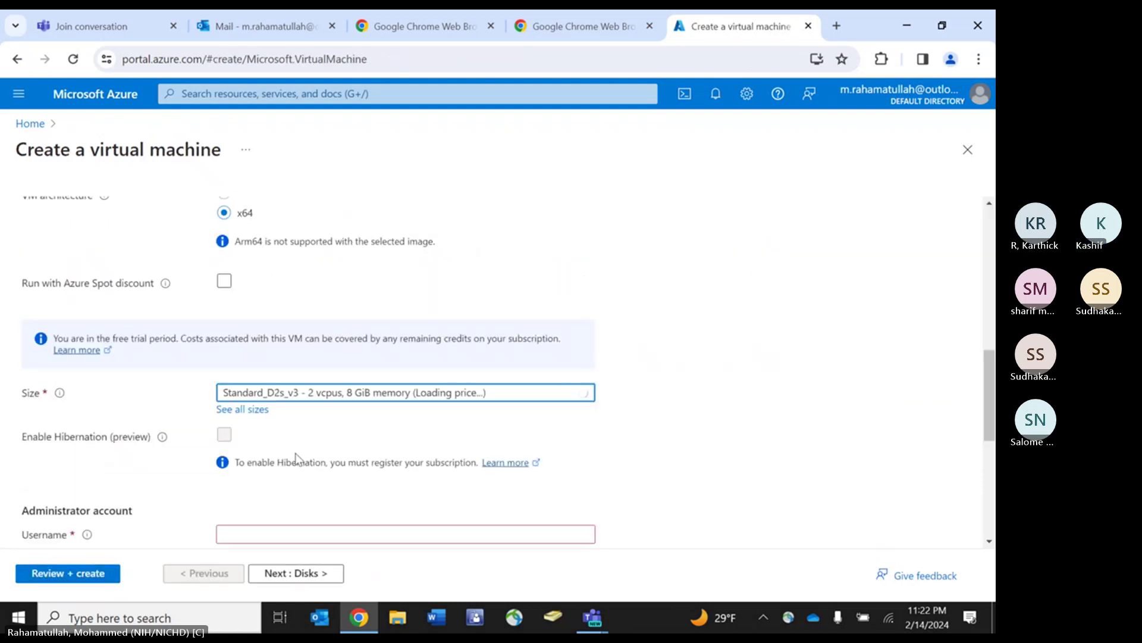
Enter the admin username, a password and matching confirmation, then advance to Disks
scroll(735, 429, "down", 4)
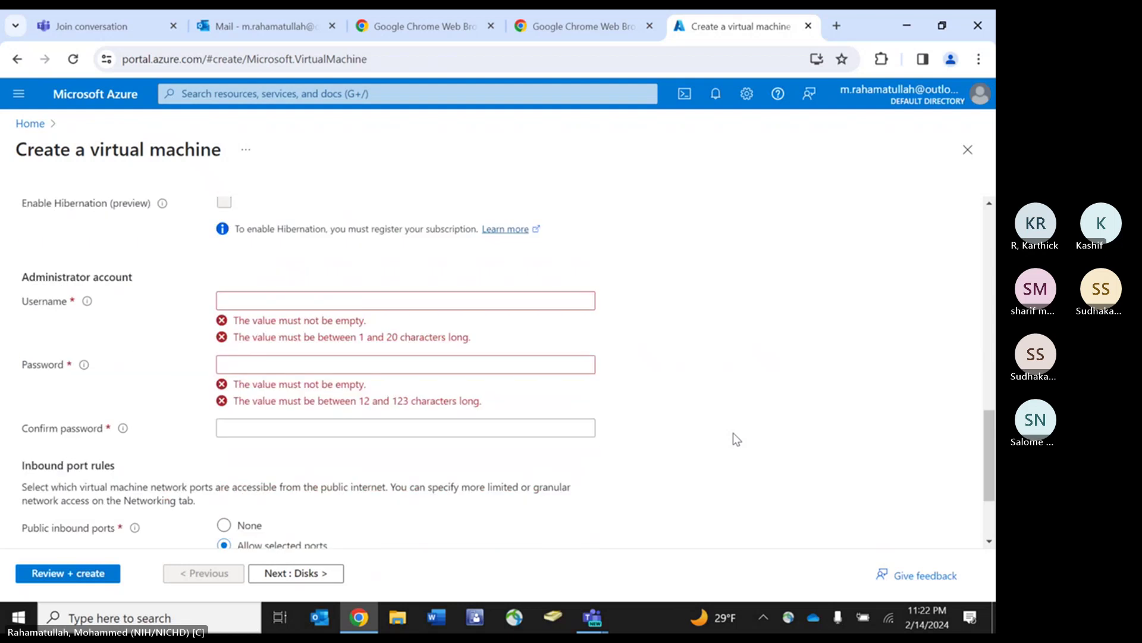
left_click(272, 300)
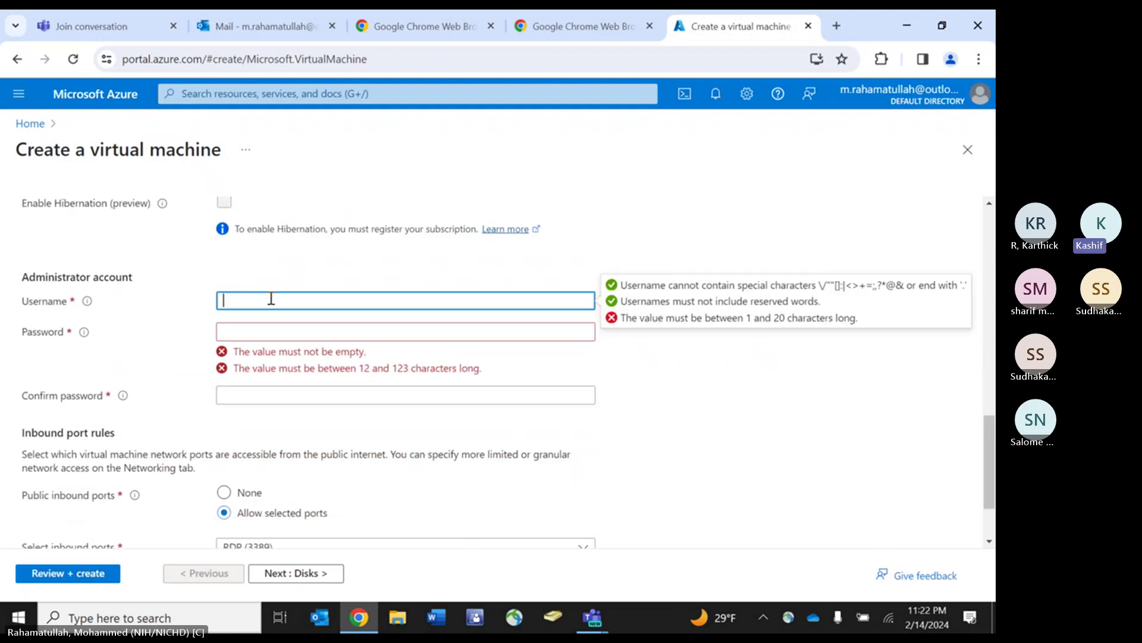
type("Mohammed")
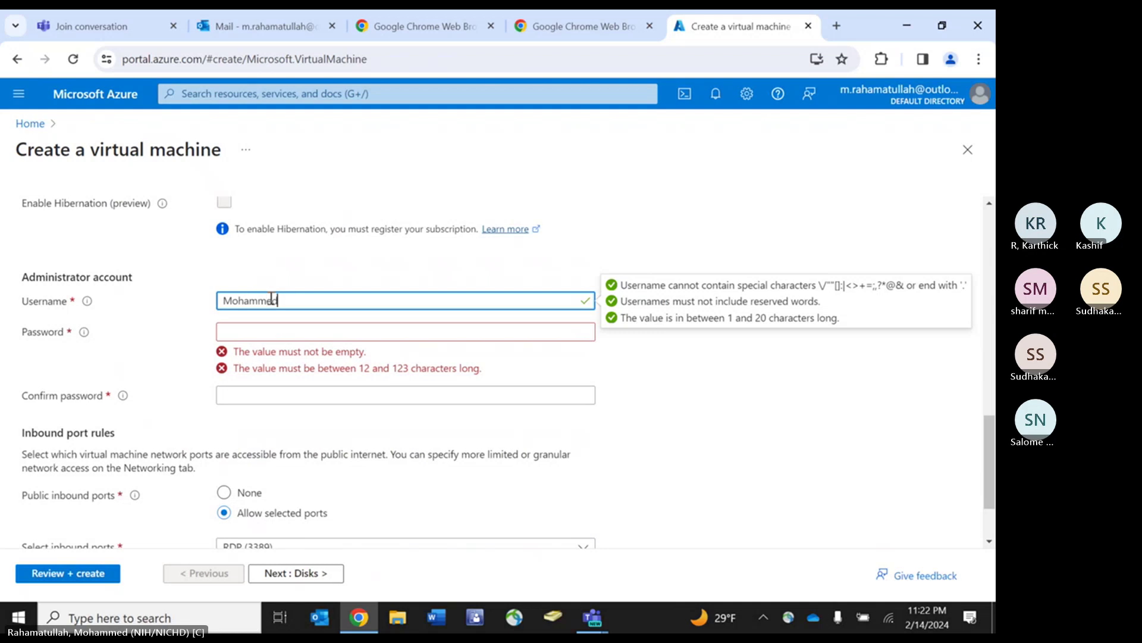
left_click(250, 331)
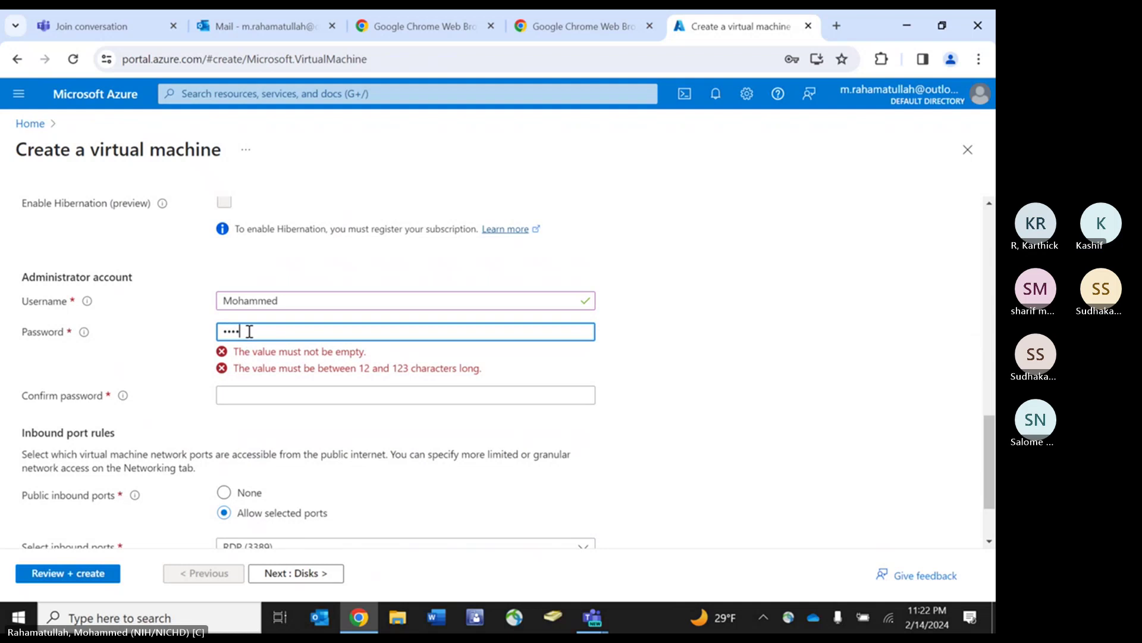
type("••")
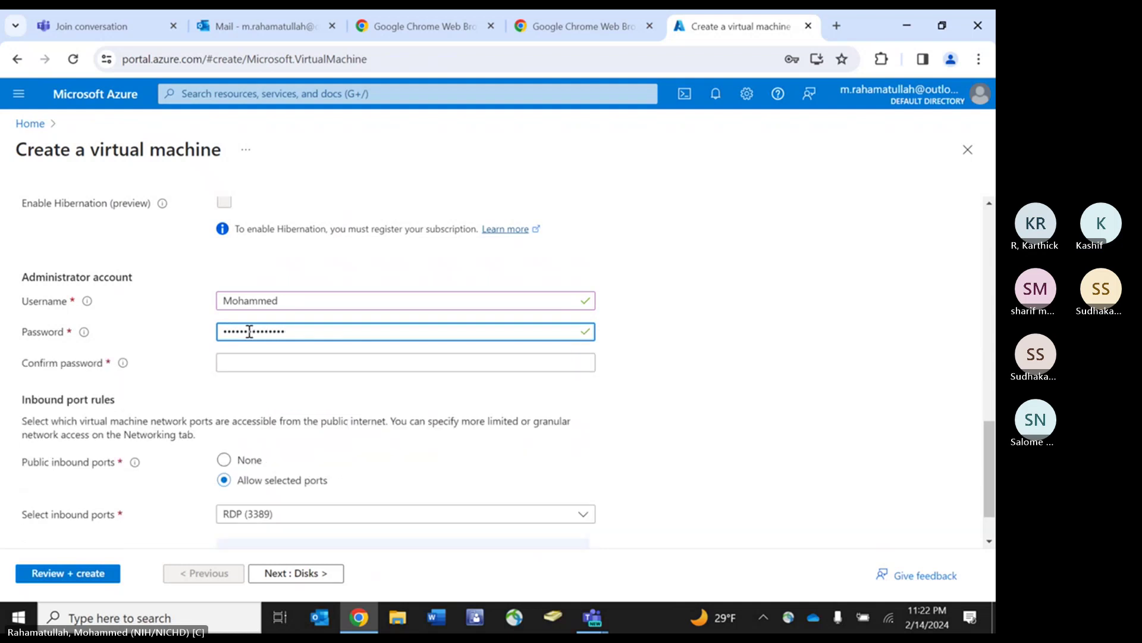
left_click(260, 363)
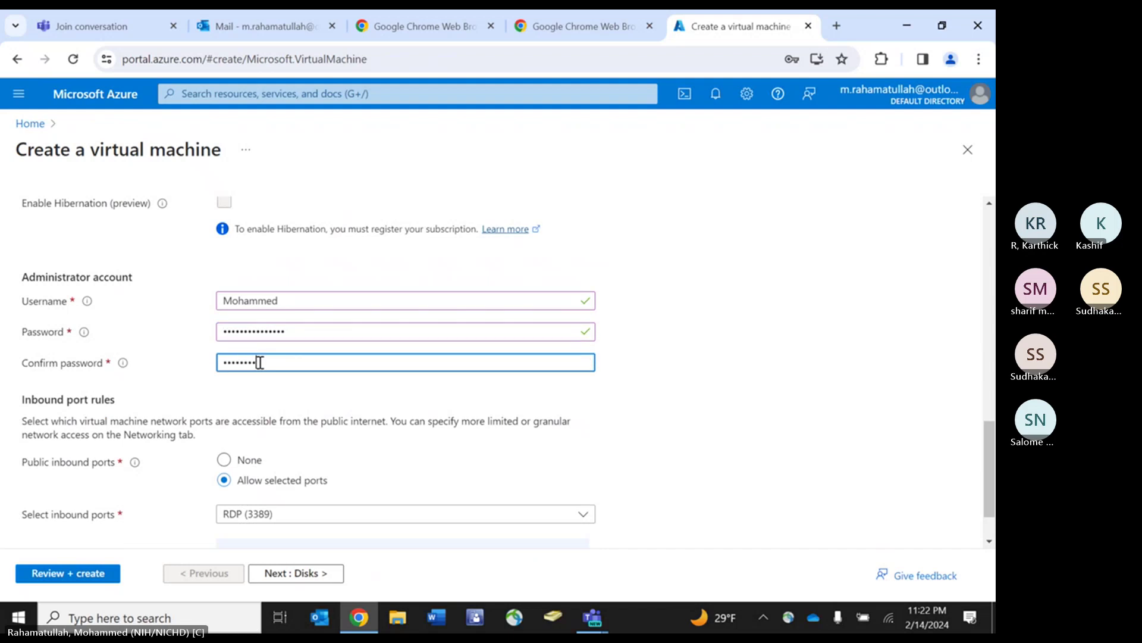
type("•••••••••••")
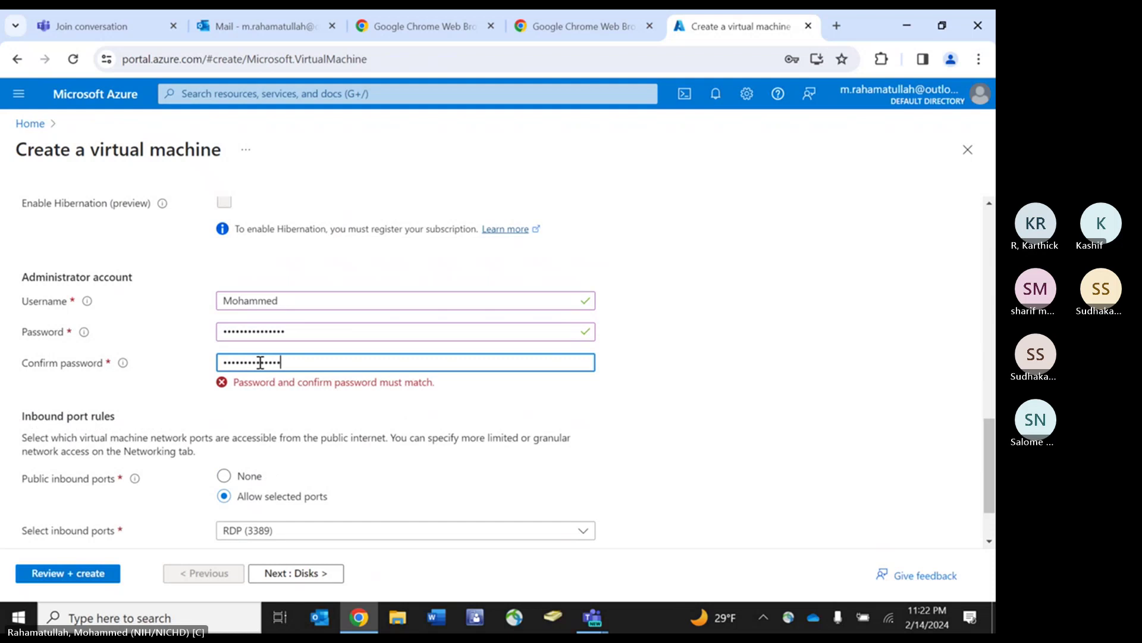
type("•")
scroll(402, 400, "down", 1)
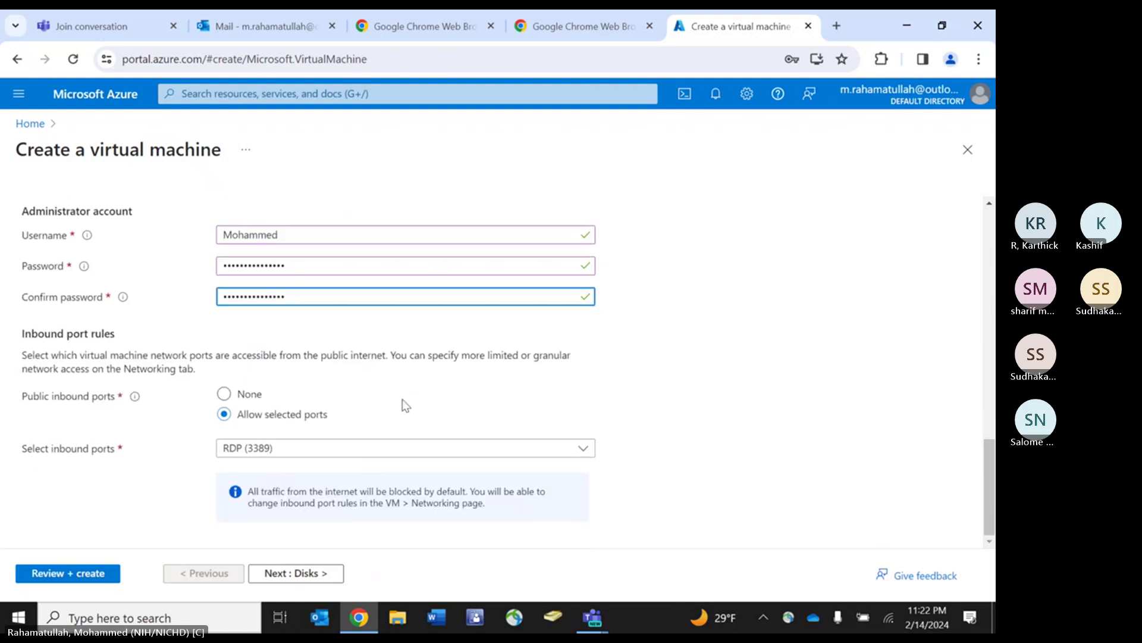
left_click(308, 575)
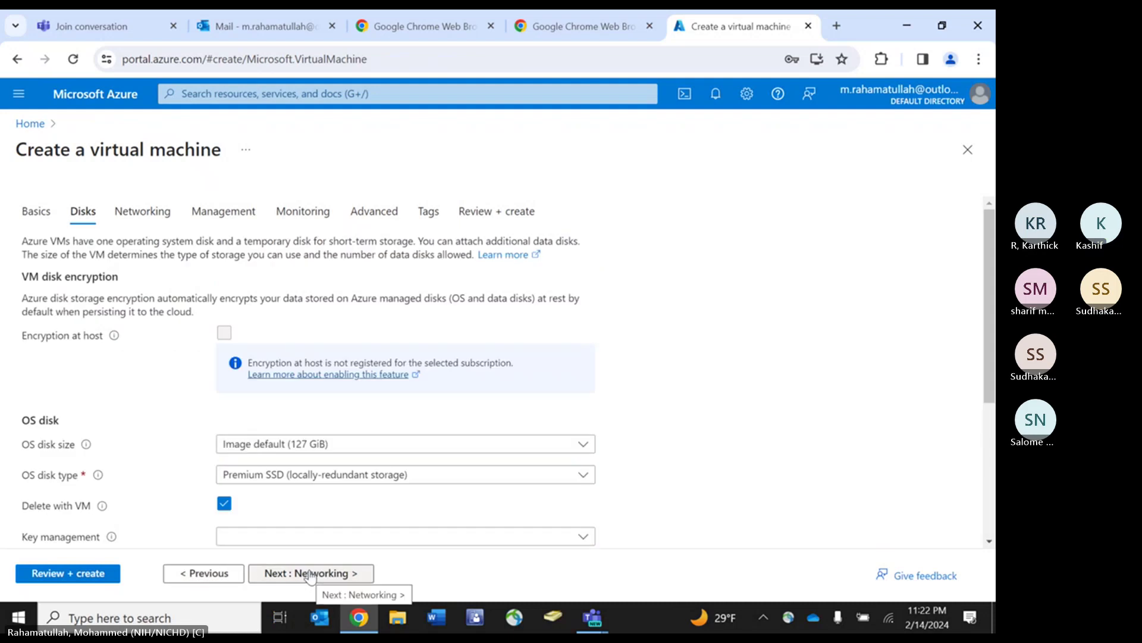
Move on to Networking and keep the default subnet
left_click(313, 573)
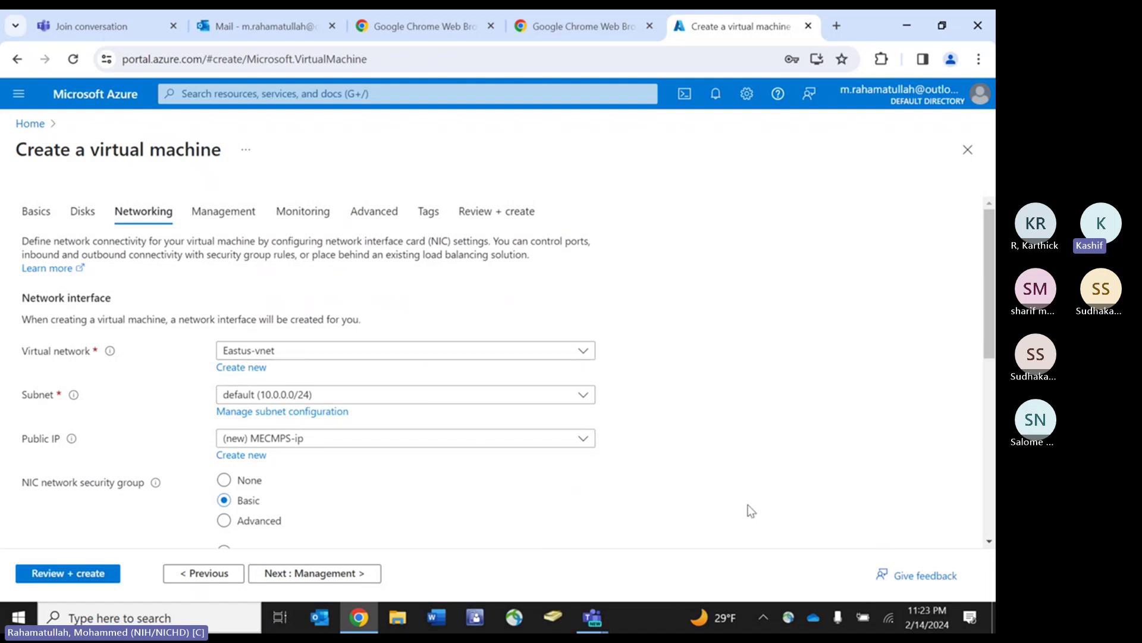
scroll(698, 396, "down", 1)
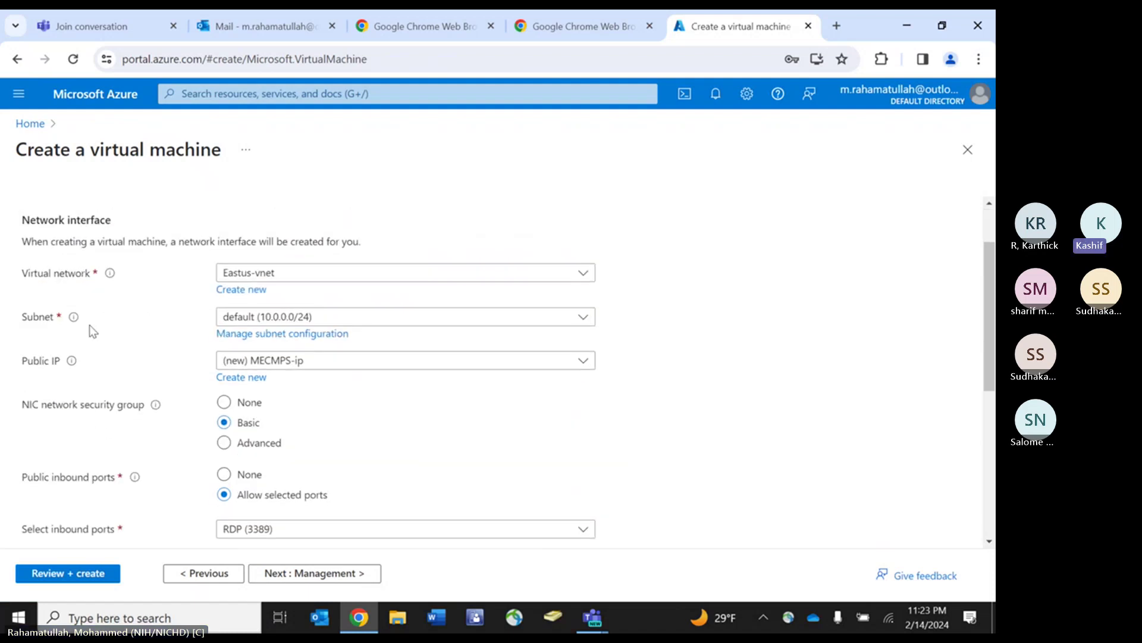
left_click(584, 319)
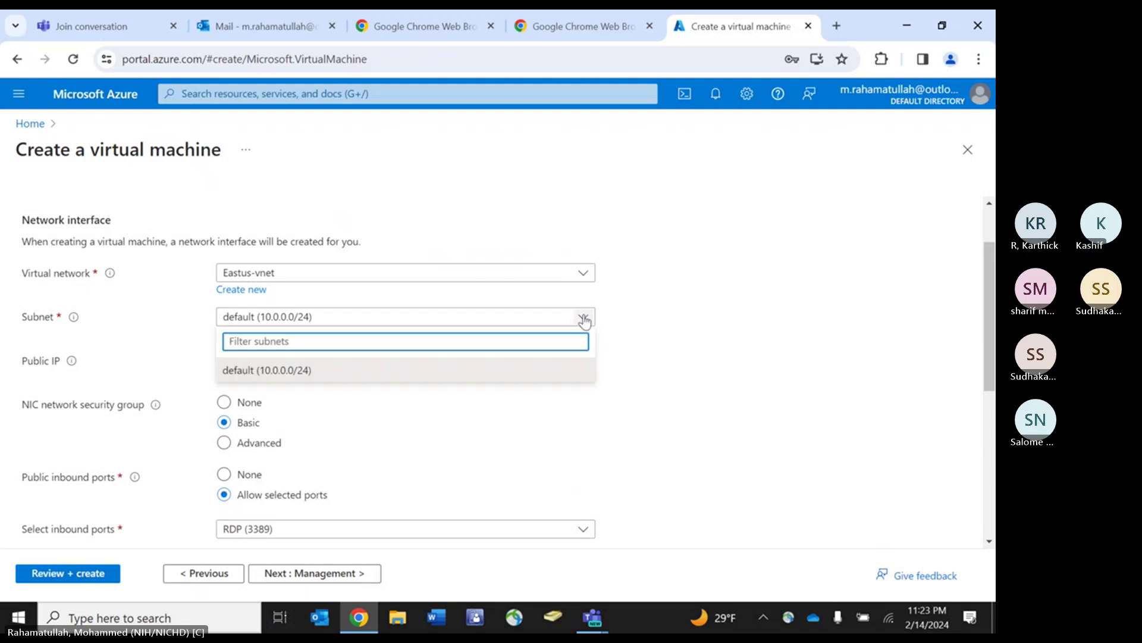
left_click(584, 319)
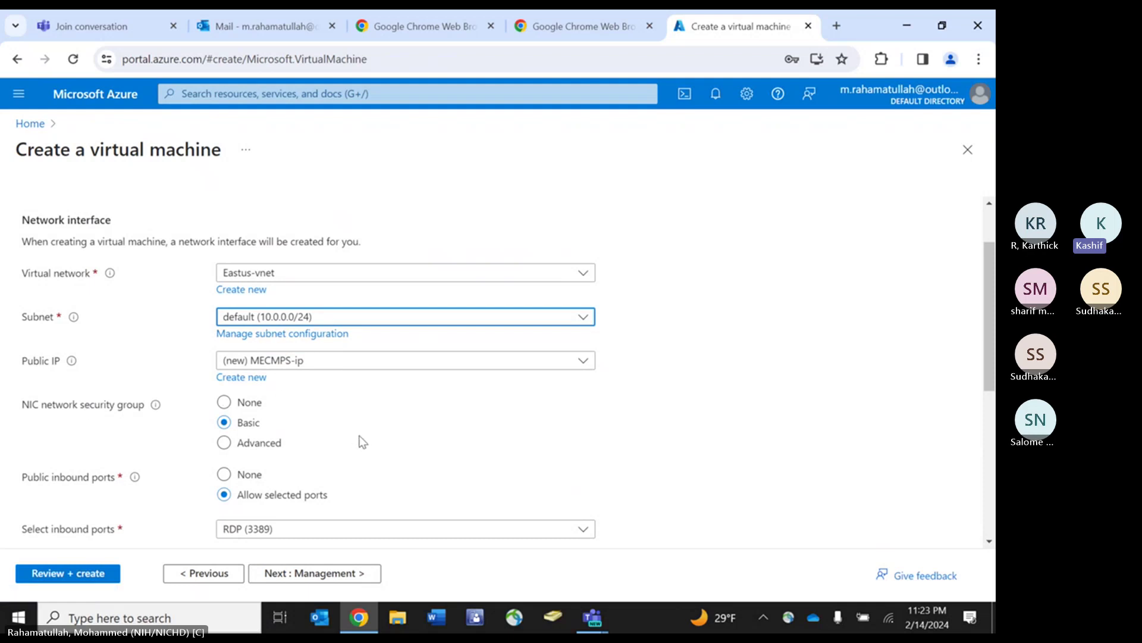
scroll(490, 450, "down", 3)
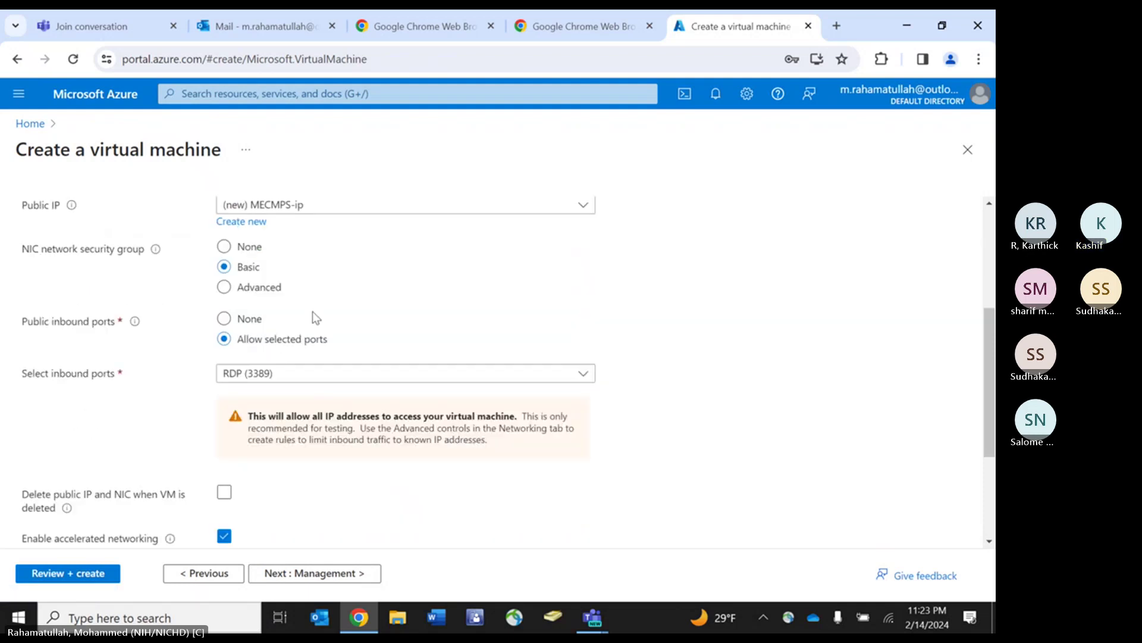
scroll(312, 312, "up", 1)
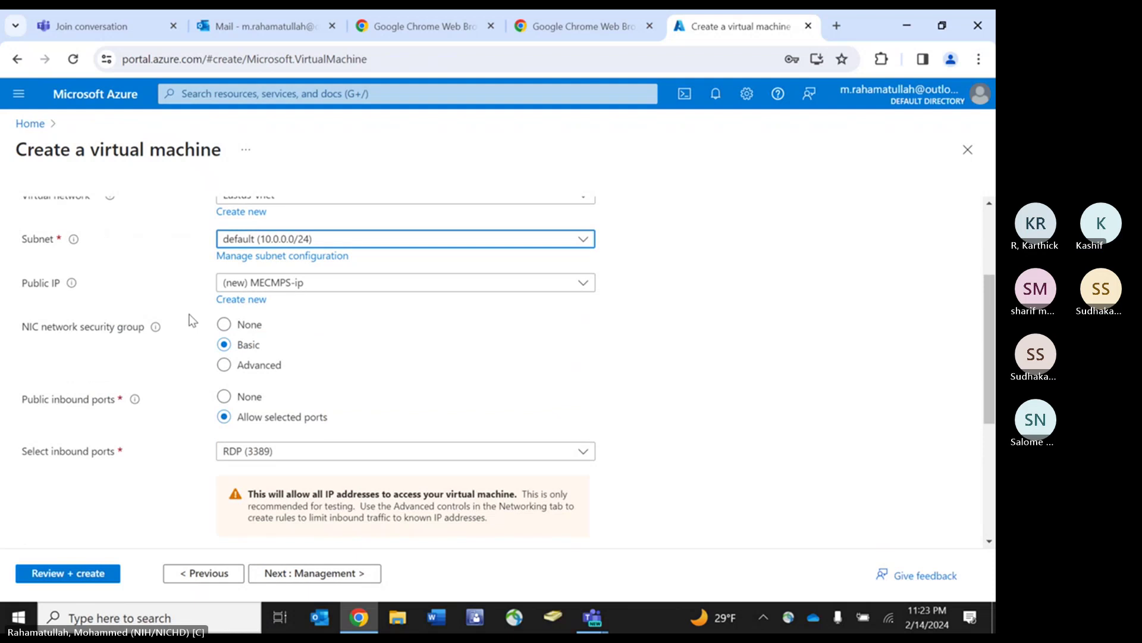
Create a new Basic, static public IP and run Review + create validation
left_click(242, 304)
left_click(747, 245)
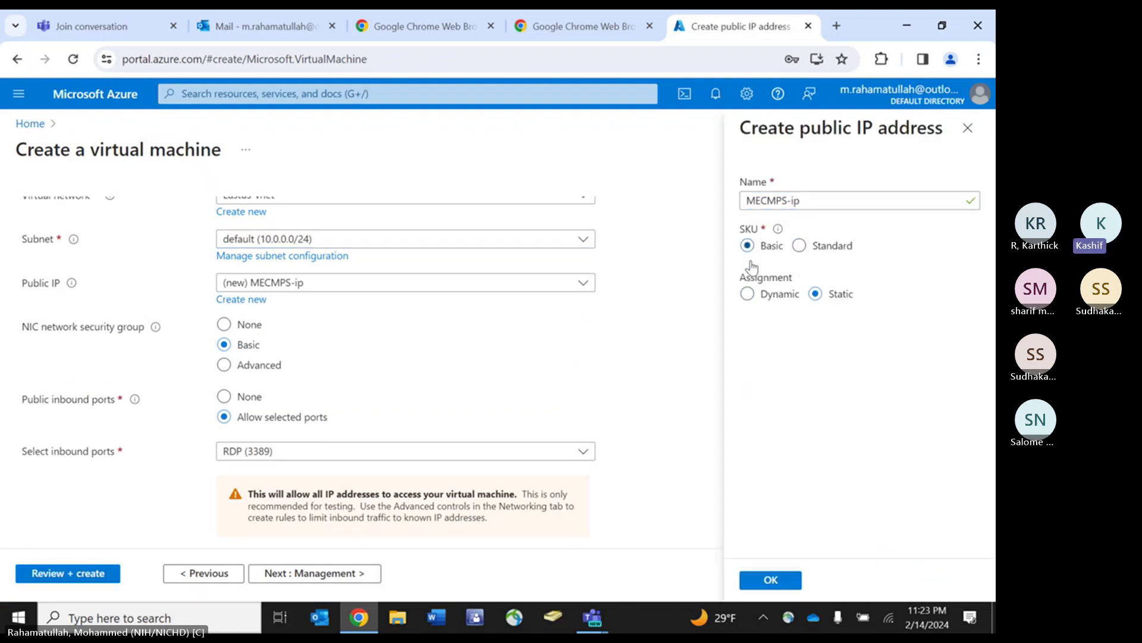
left_click(772, 580)
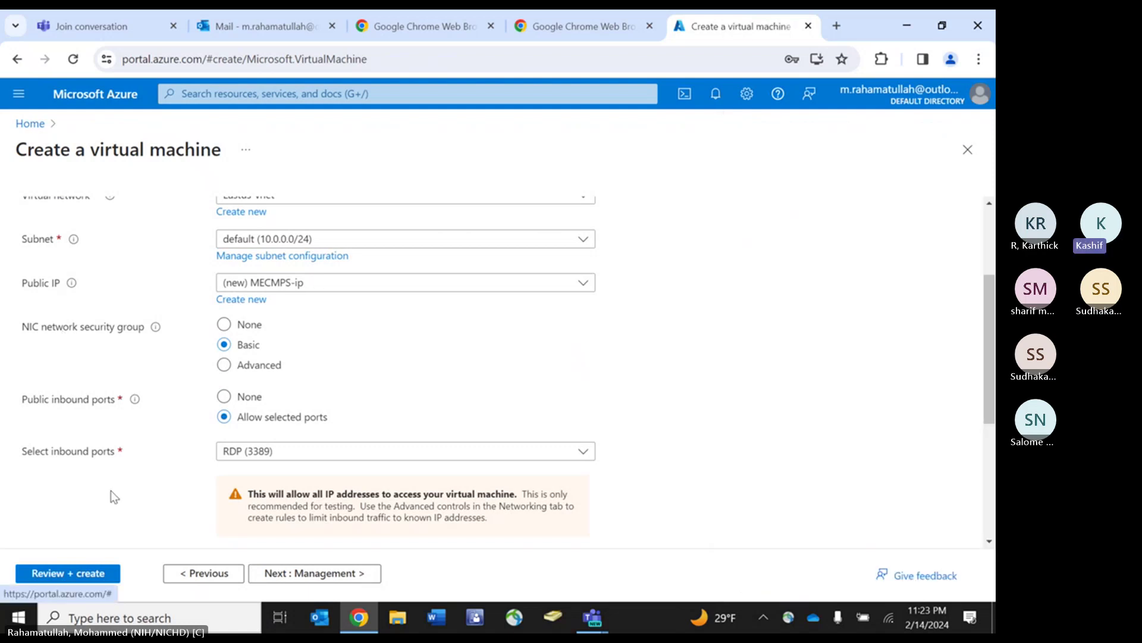
left_click(63, 574)
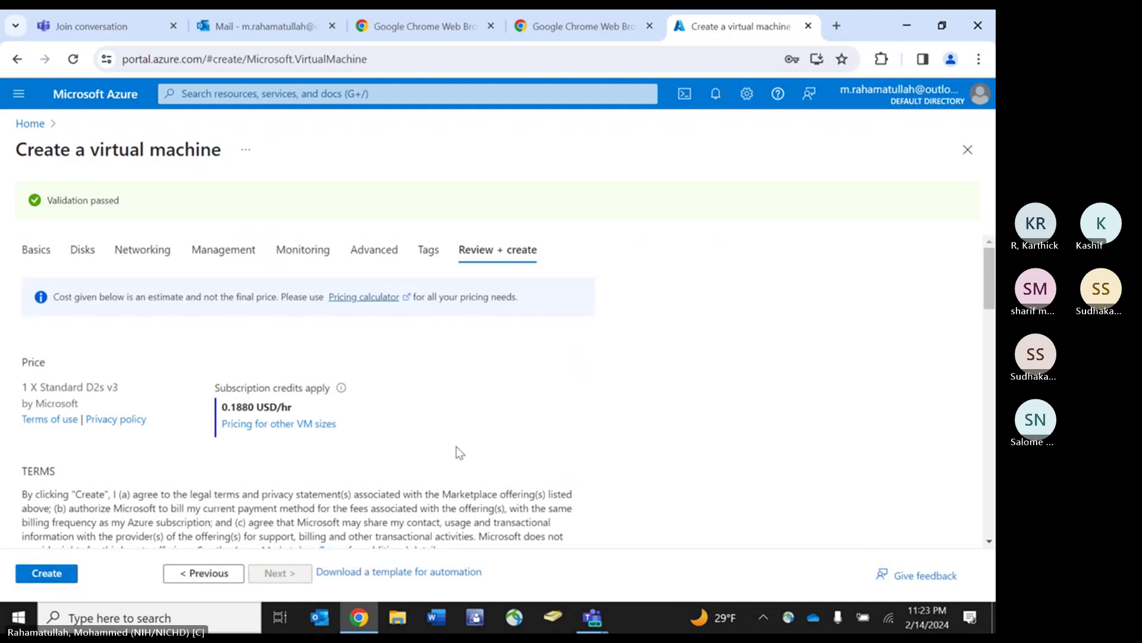
Submit the MECMPS Standard D2s v3 VM for creation
left_click(43, 576)
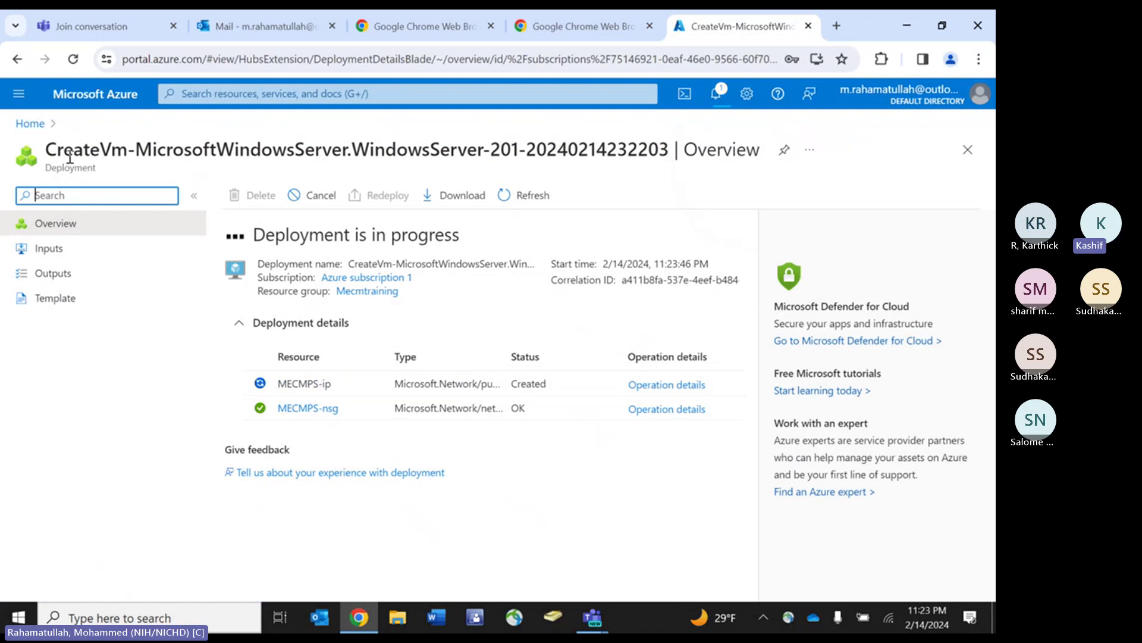
Start creating a new Azure virtual machine from the Virtual machines list
left_click(186, 93)
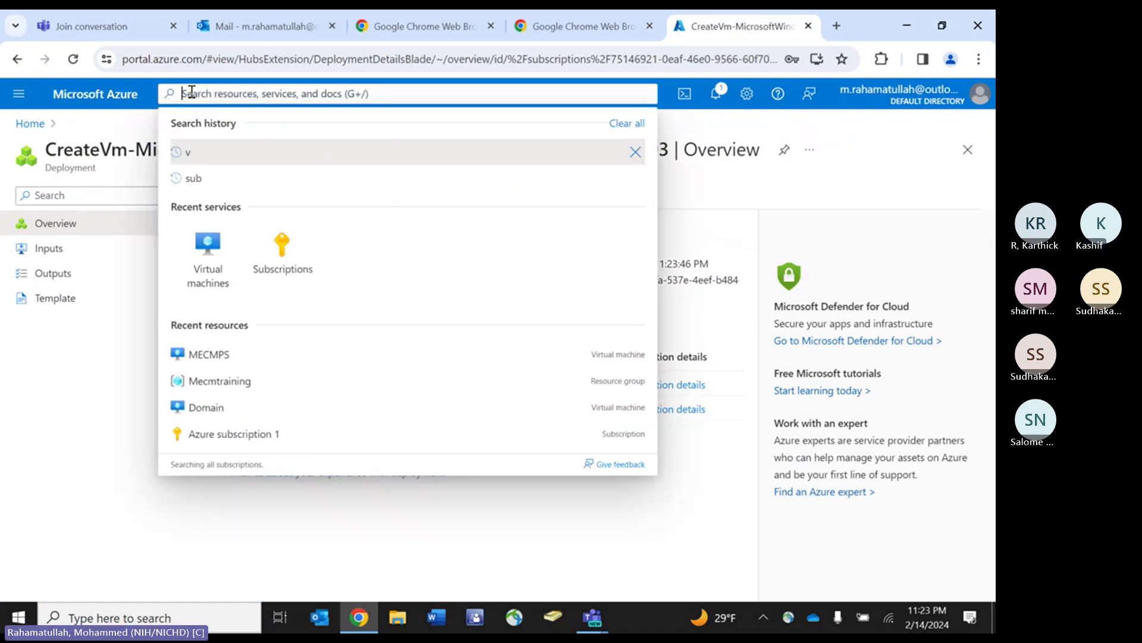
left_click(206, 266)
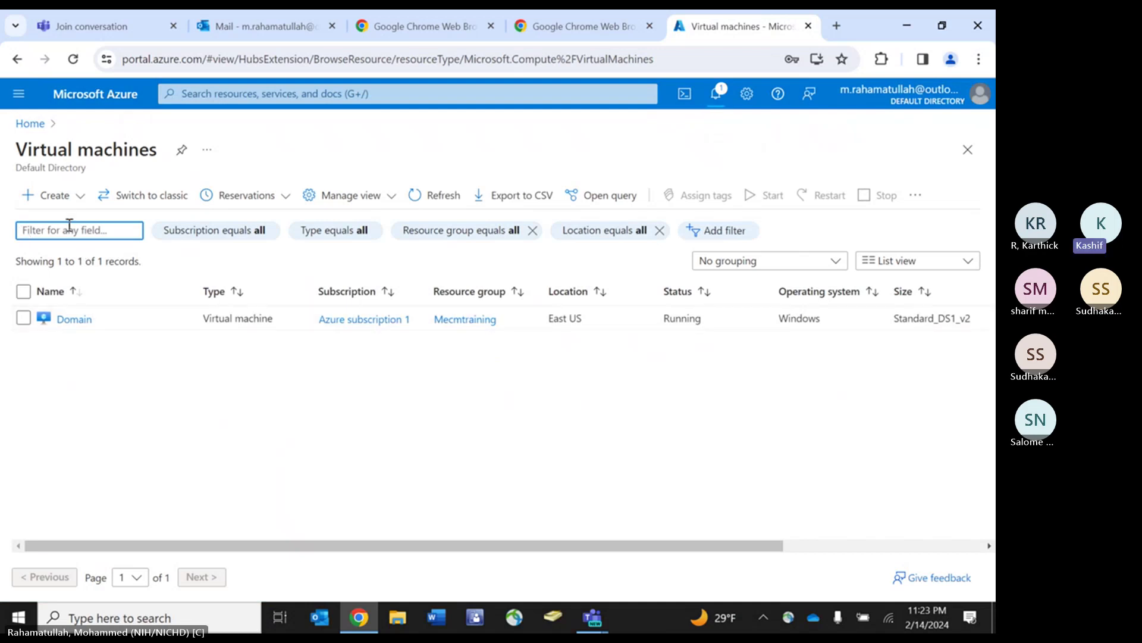
left_click(58, 201)
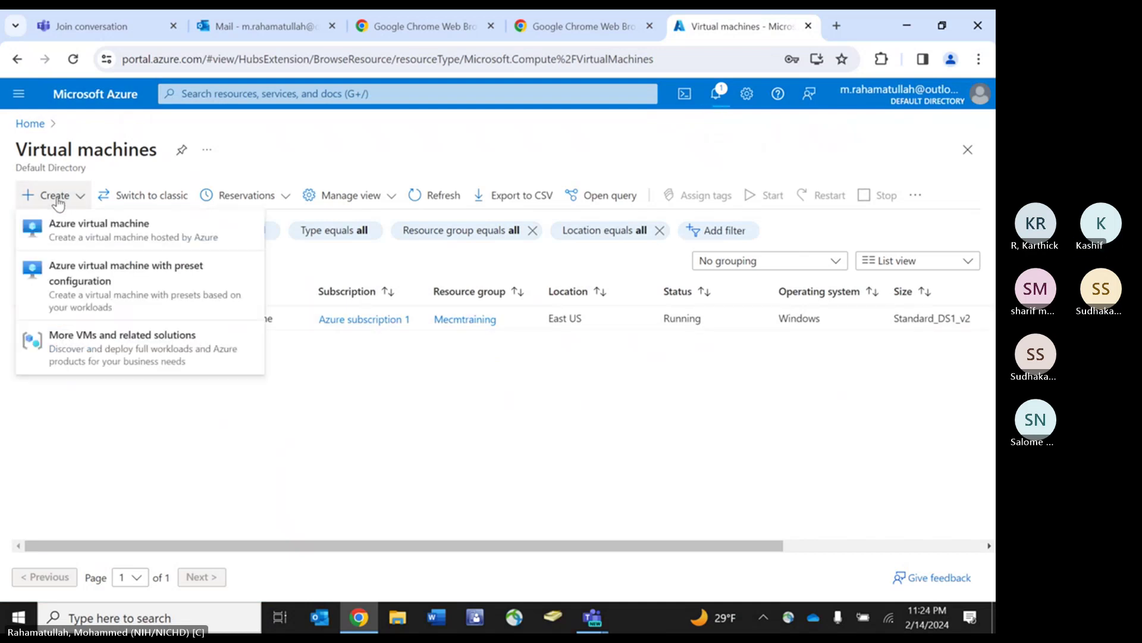
left_click(77, 229)
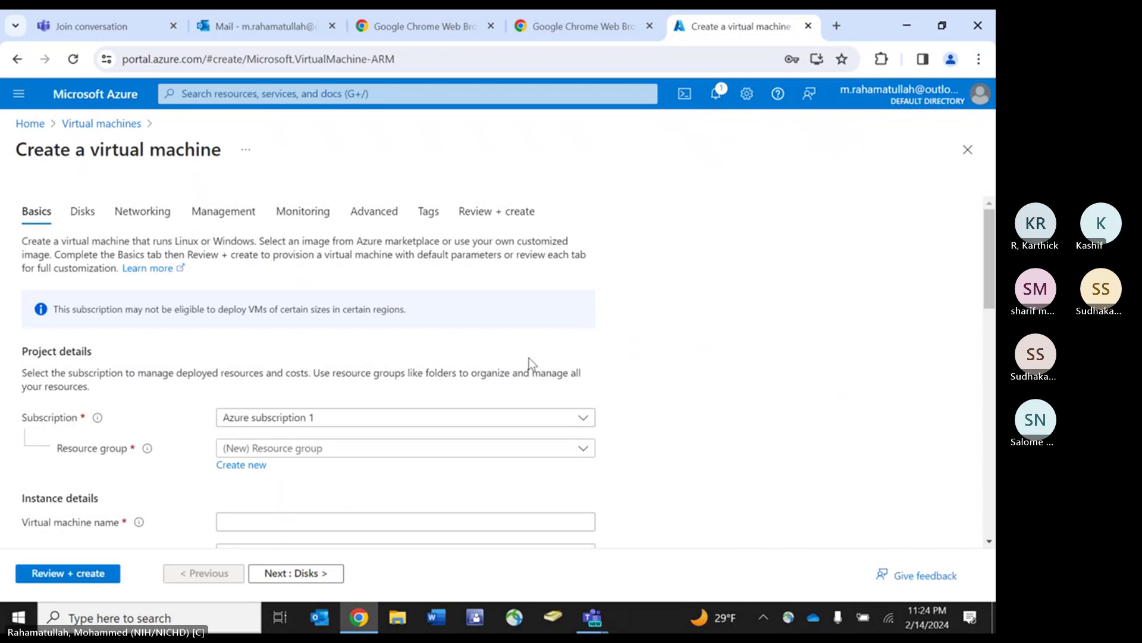
scroll(388, 376, "down", 1)
scroll(430, 384, "down", 2)
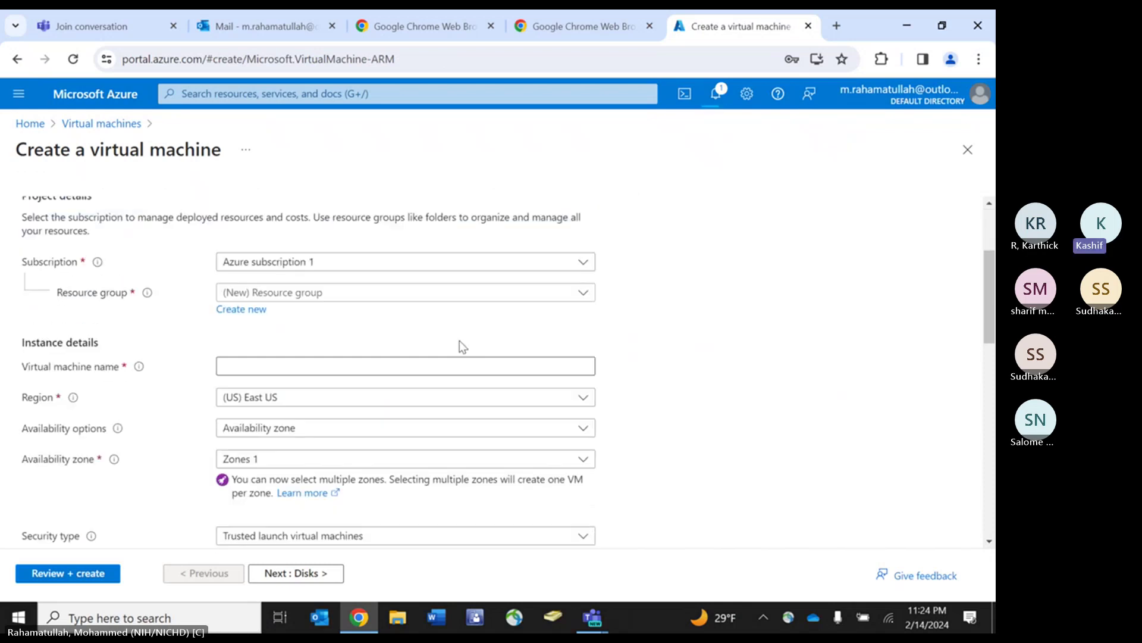
Place the VM in resource group Mecmtraining and name it URBWVM001
left_click(572, 297)
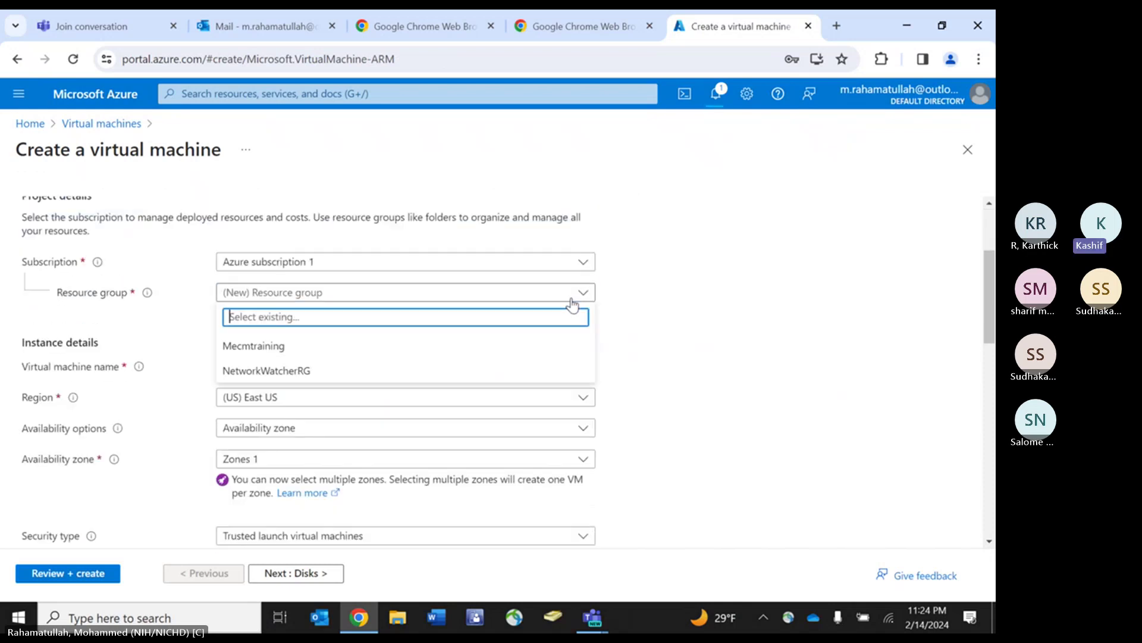
left_click(247, 354)
left_click(251, 366)
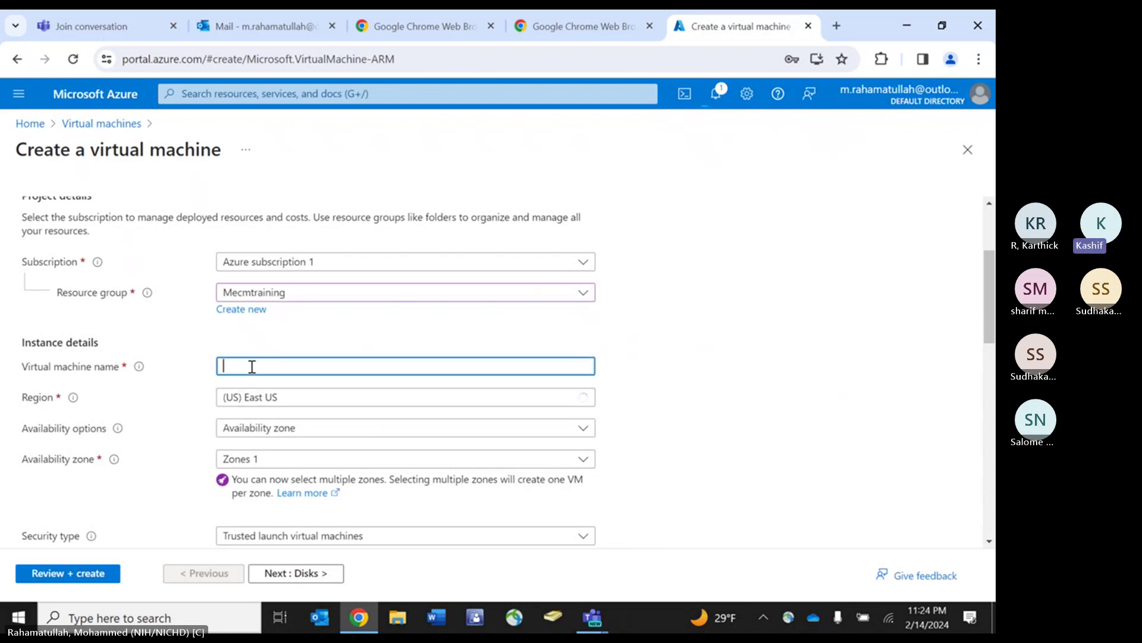
type("M")
key("BackSpace")
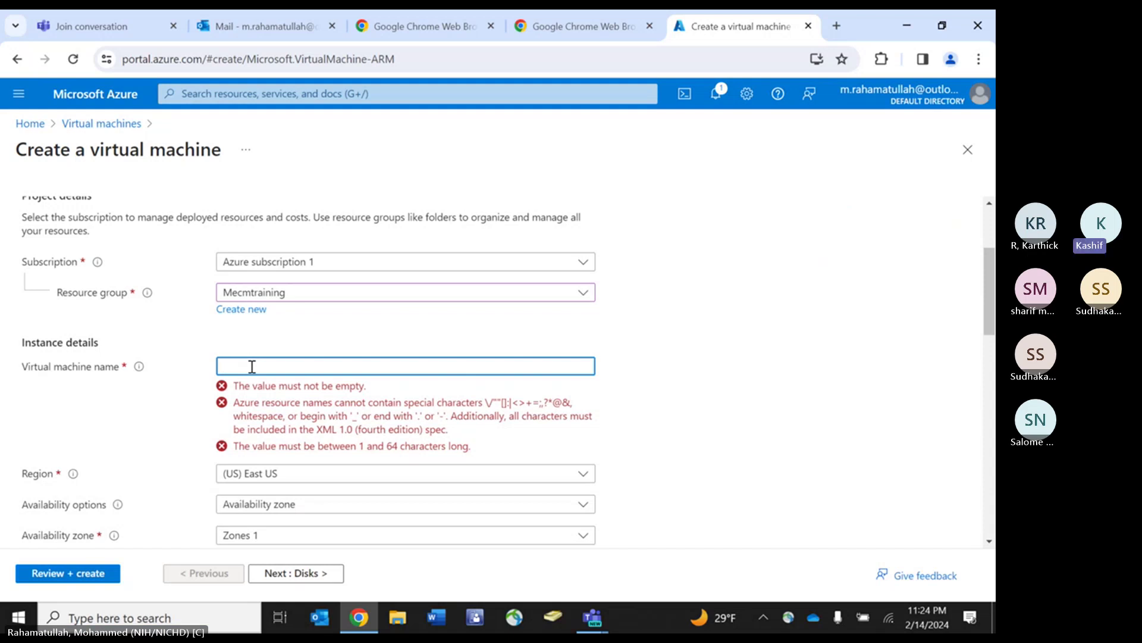
type("UR")
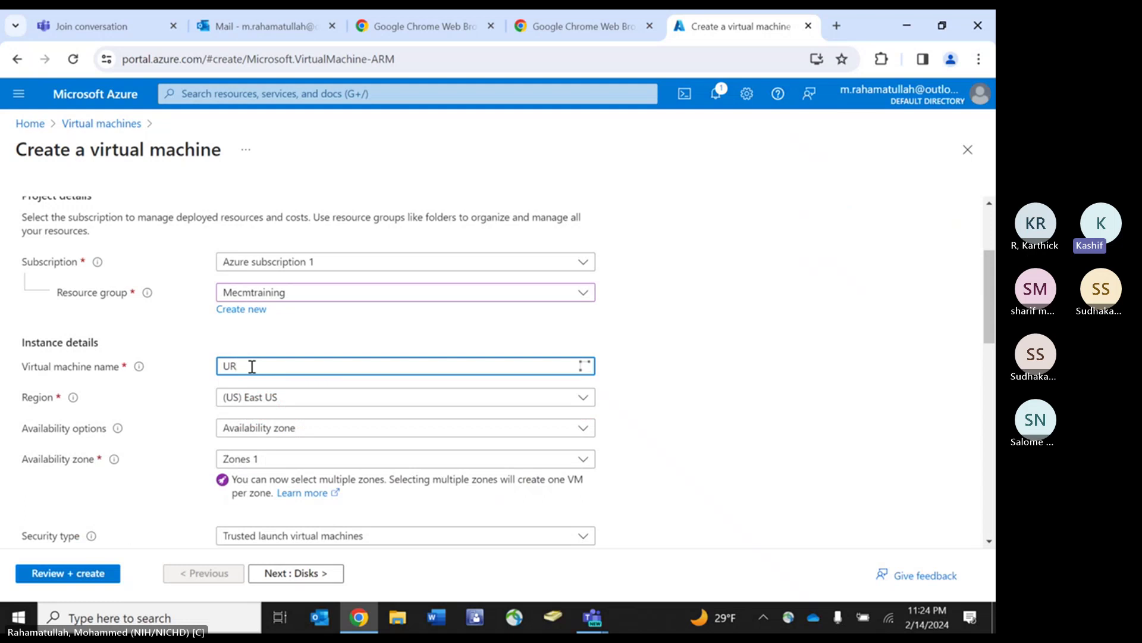
type("BWVM001")
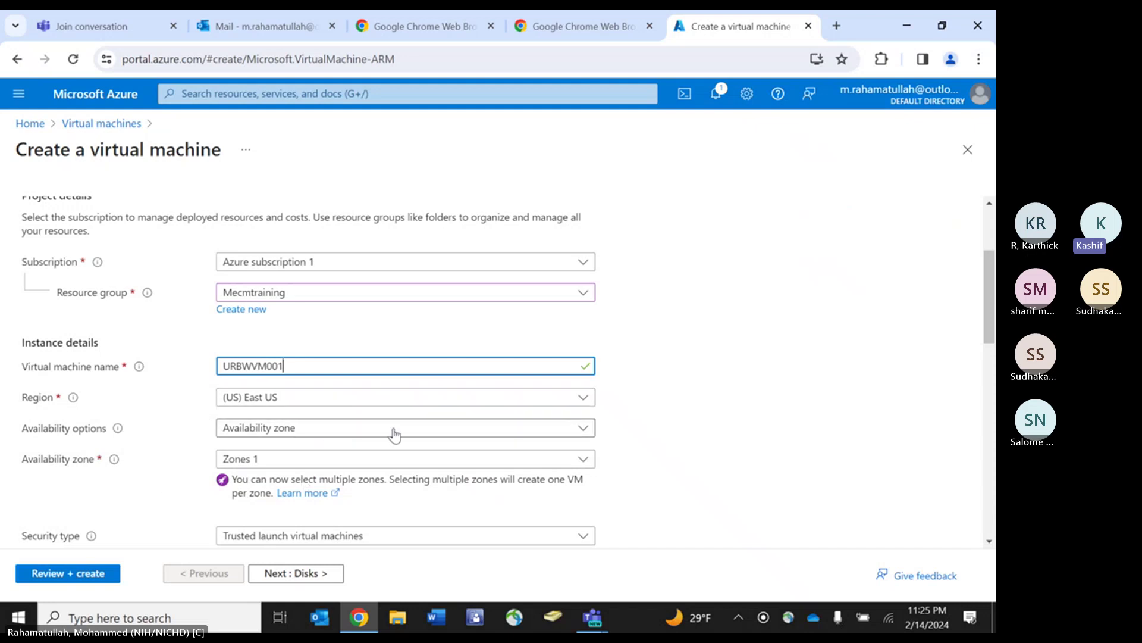
Set availability to no infrastructure redundancy and the security type to Standard
left_click(584, 429)
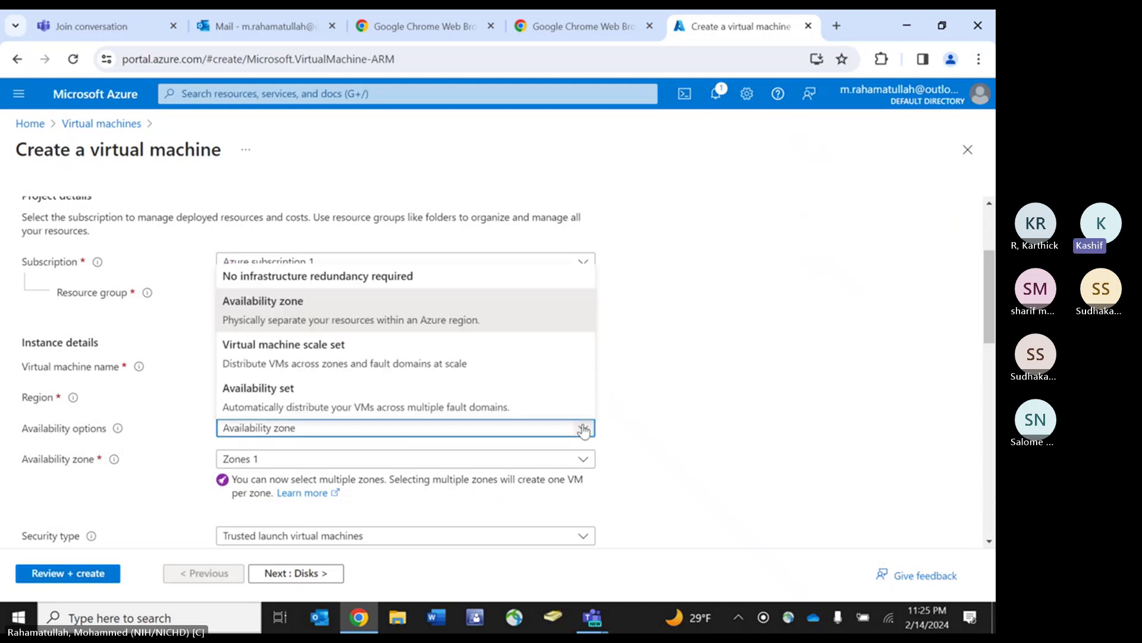
left_click(310, 277)
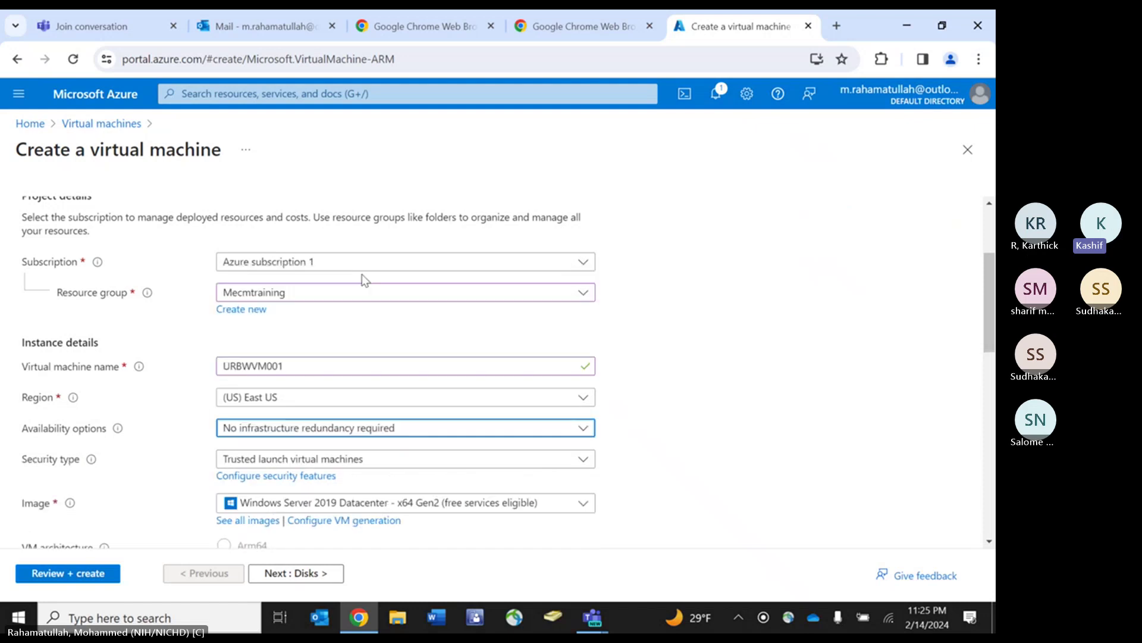
left_click(452, 461)
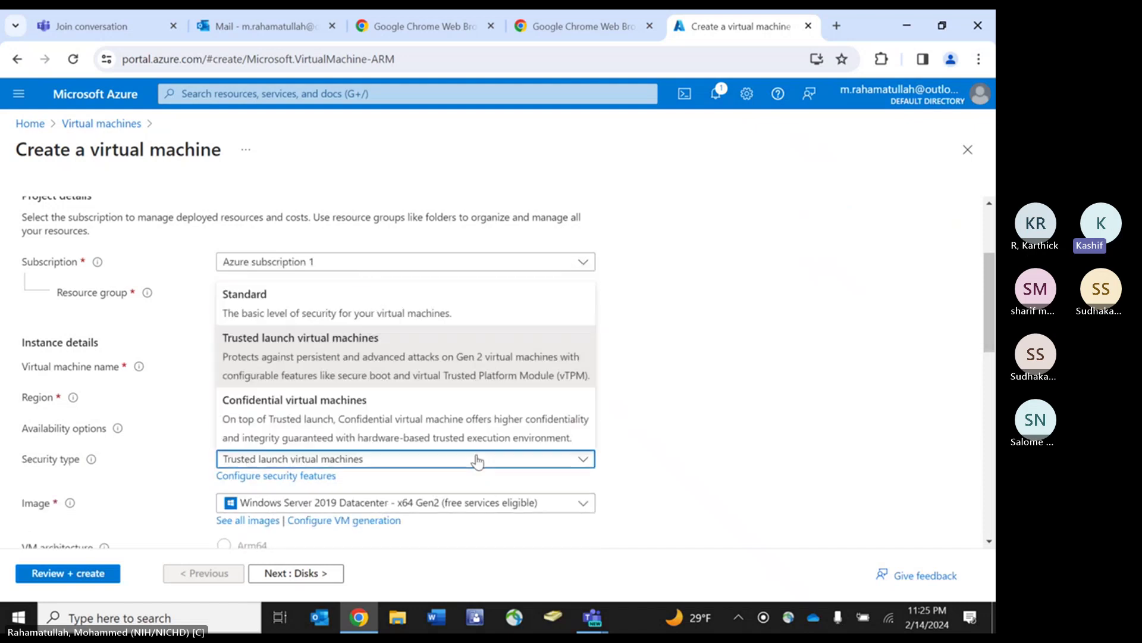
left_click(269, 303)
scroll(596, 406, "down", 3)
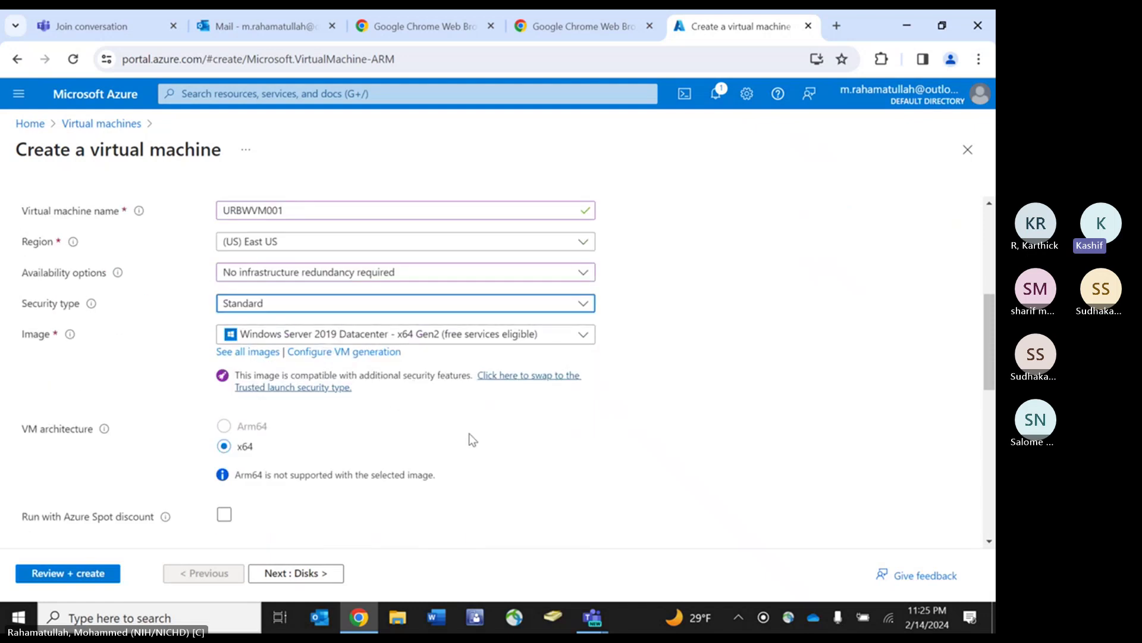
Choose the Windows 10 Pro, version 22H2 image
left_click(559, 333)
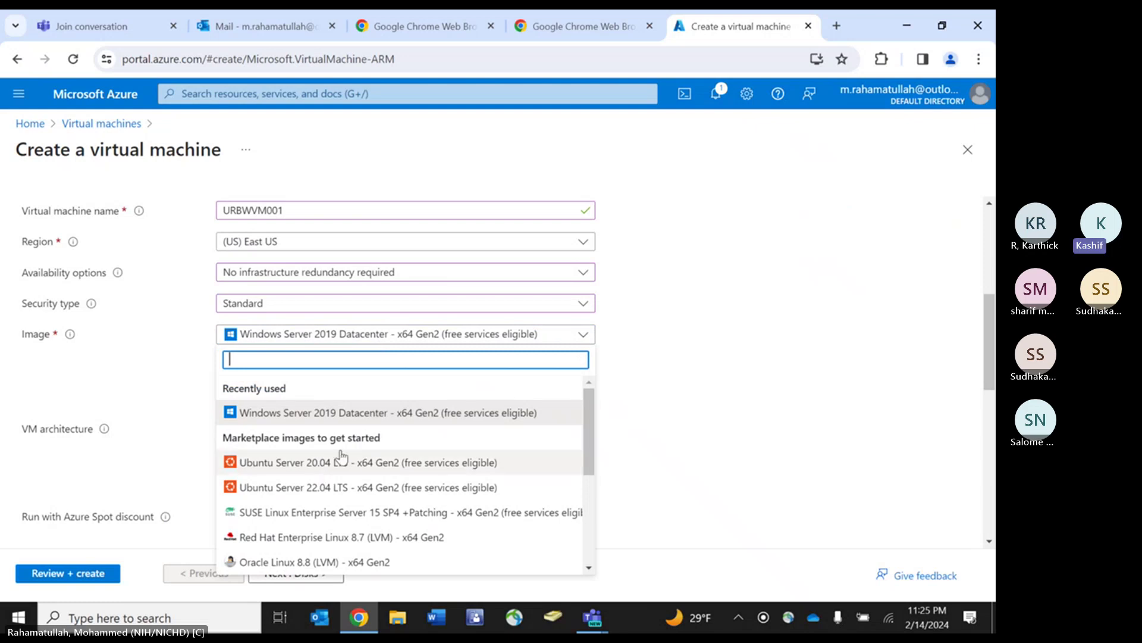
scroll(341, 457, "down", 1)
scroll(341, 457, "down", 1)
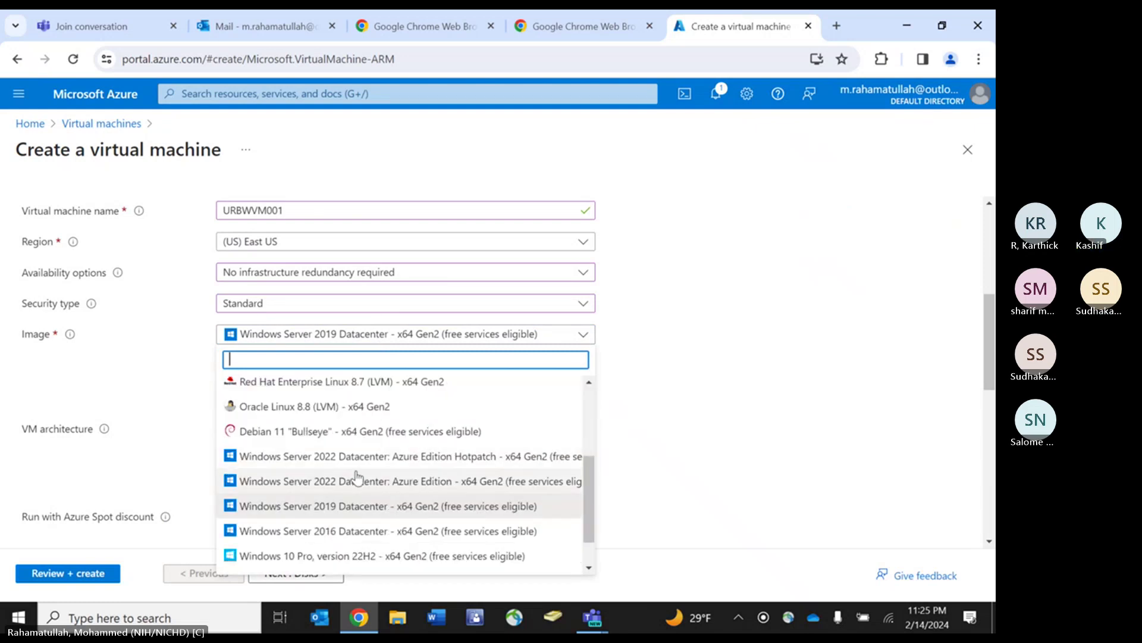
scroll(356, 478, "down", 1)
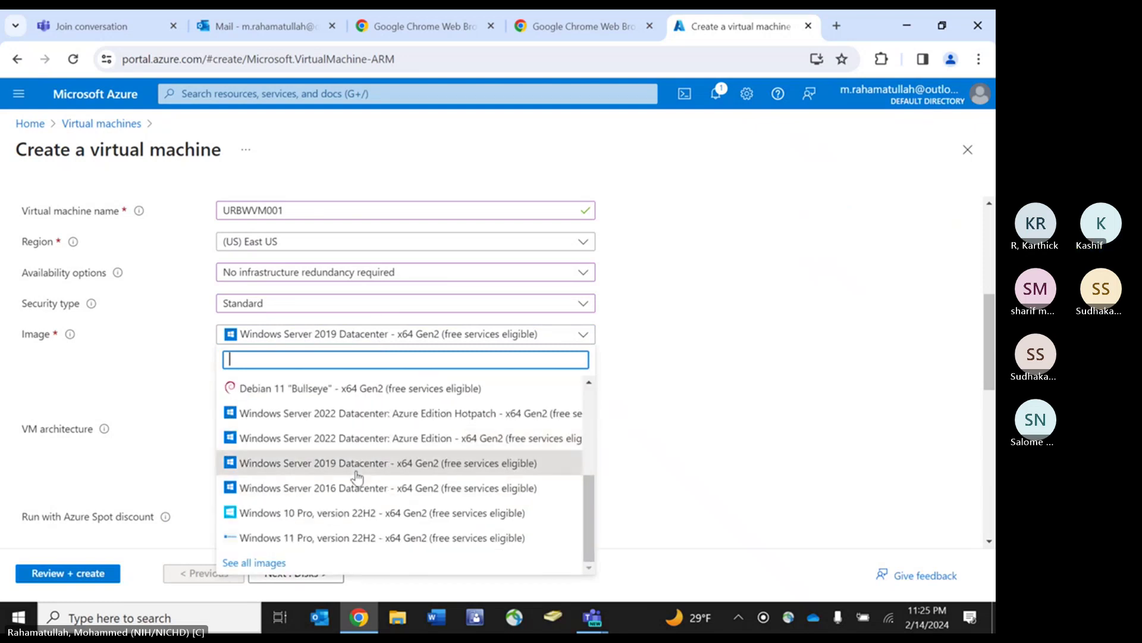
left_click(321, 516)
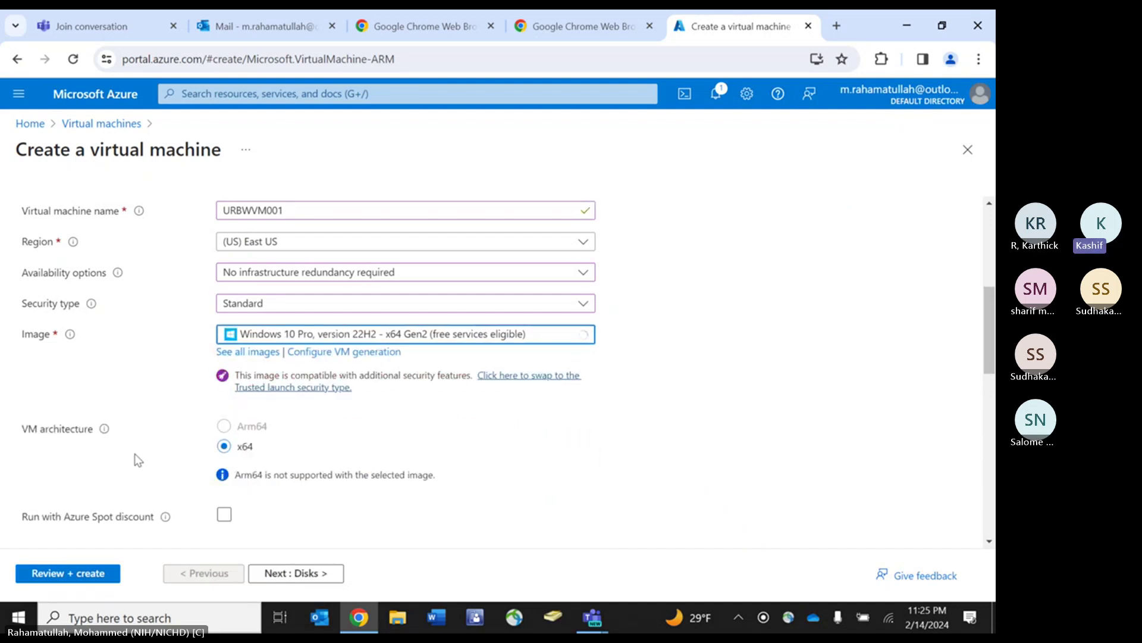
scroll(631, 488, "down", 5)
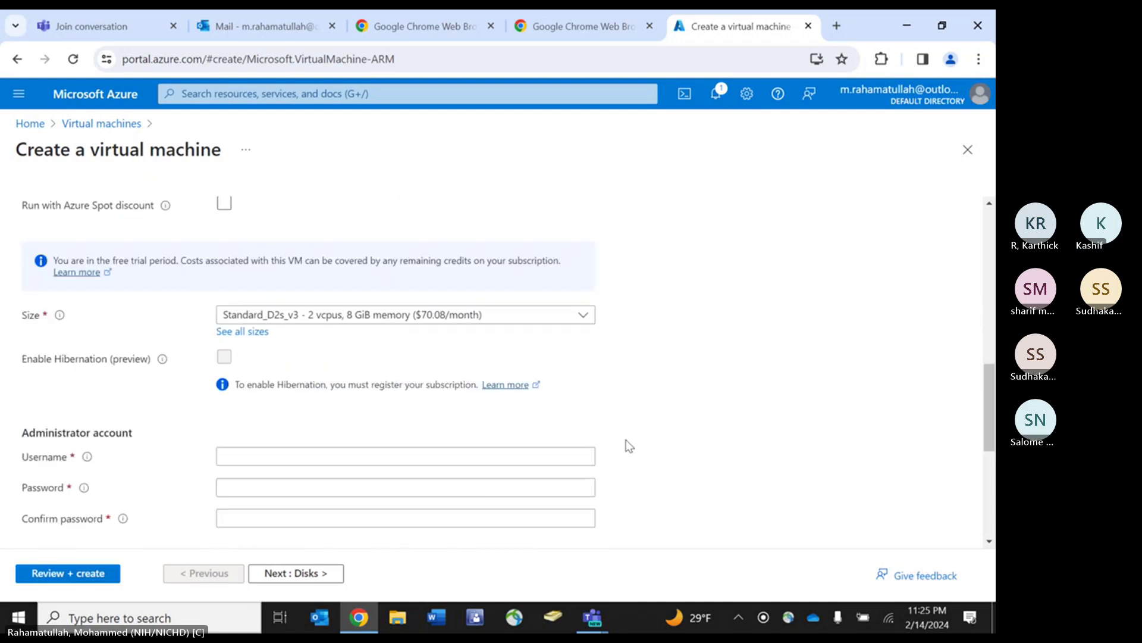
Pick Standard_DS1_v2 (1 vcpu, 3.5 GiB memory, $53.29/month) from the full VM size list
left_click(580, 320)
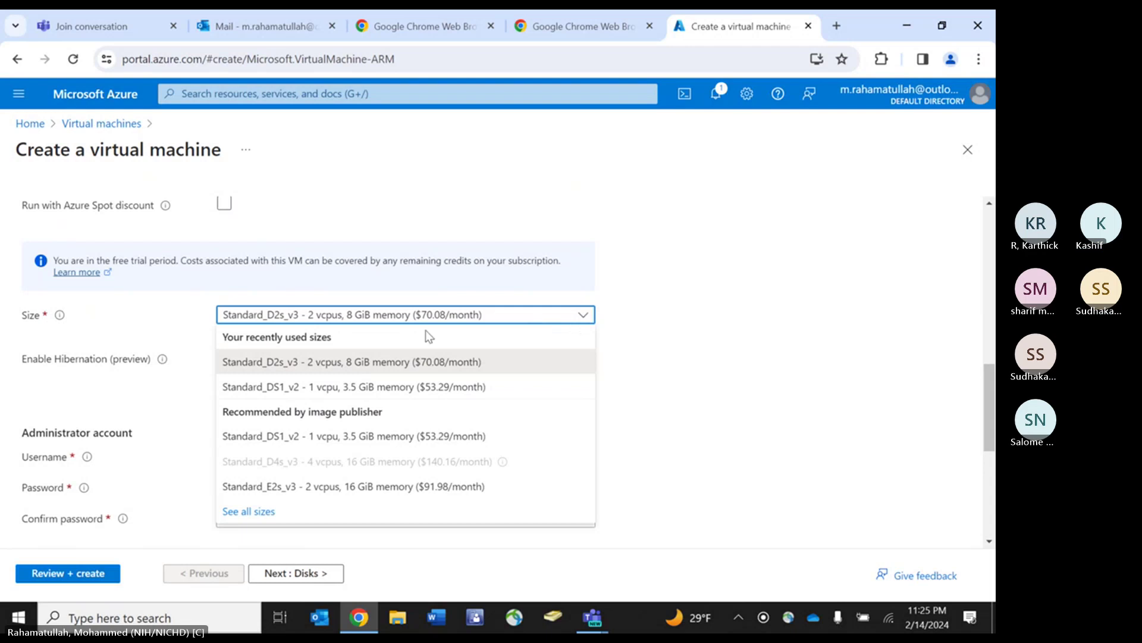
left_click(264, 512)
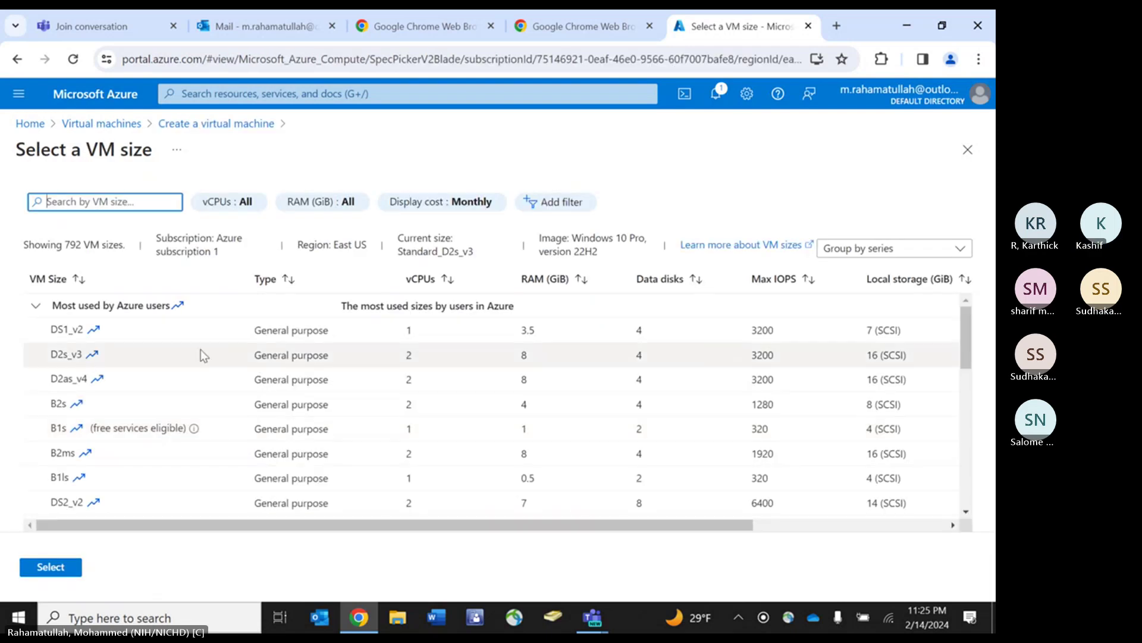
left_click(78, 327)
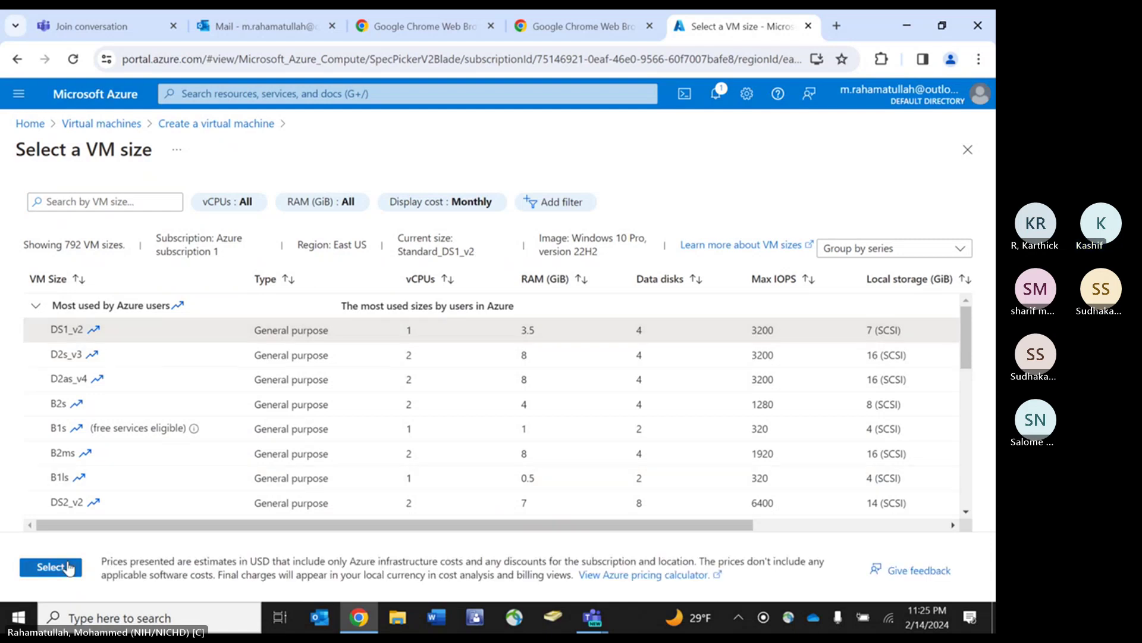
left_click(50, 567)
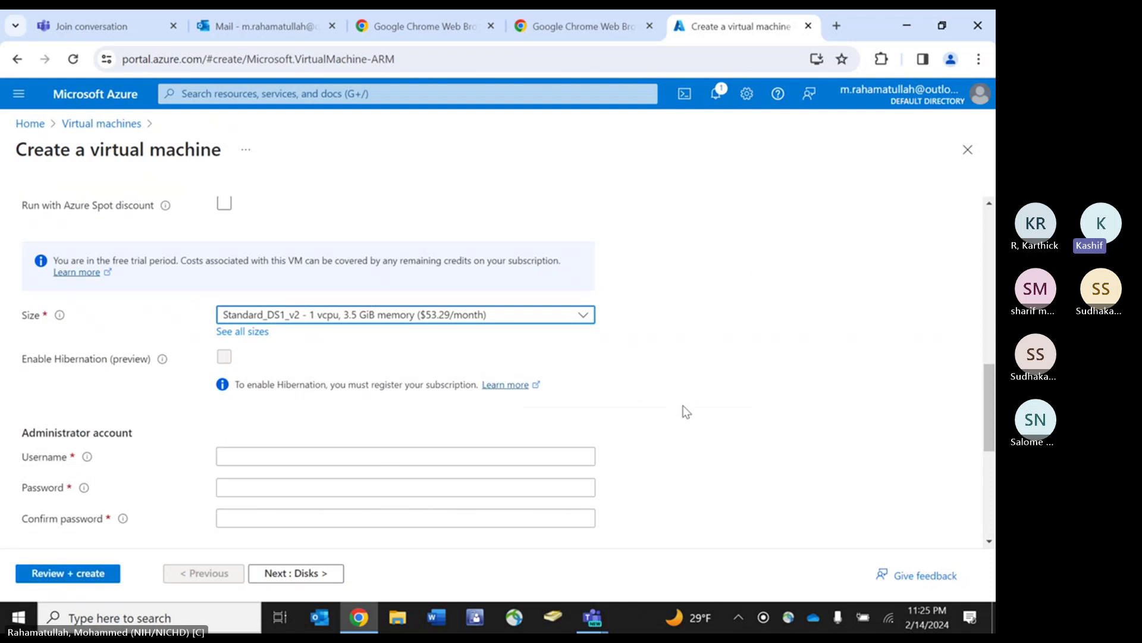
scroll(518, 404, "down", 1)
left_click(342, 380)
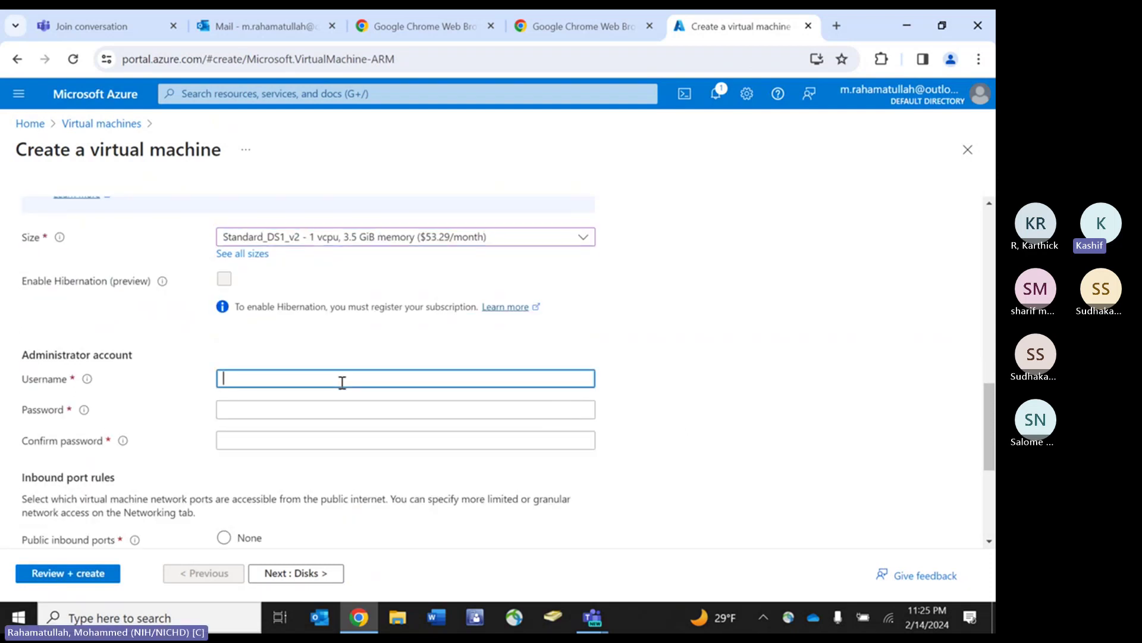
Enter the admin username and password, confirm the password, and tick the Windows 10/11 licence confirmation
type("Mohammed")
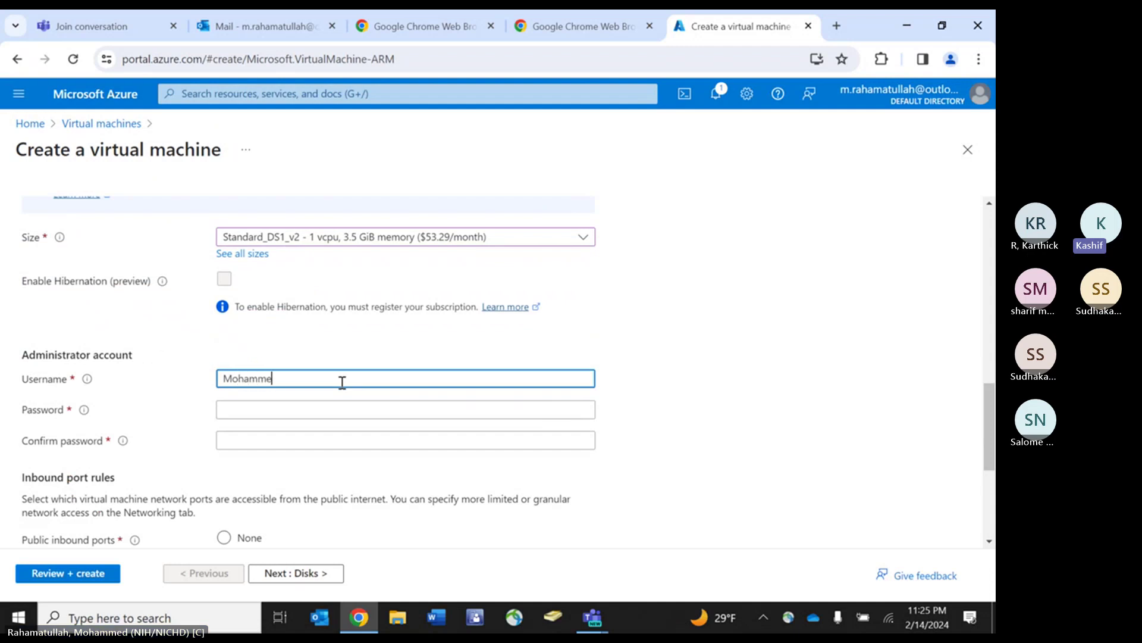
left_click(327, 411)
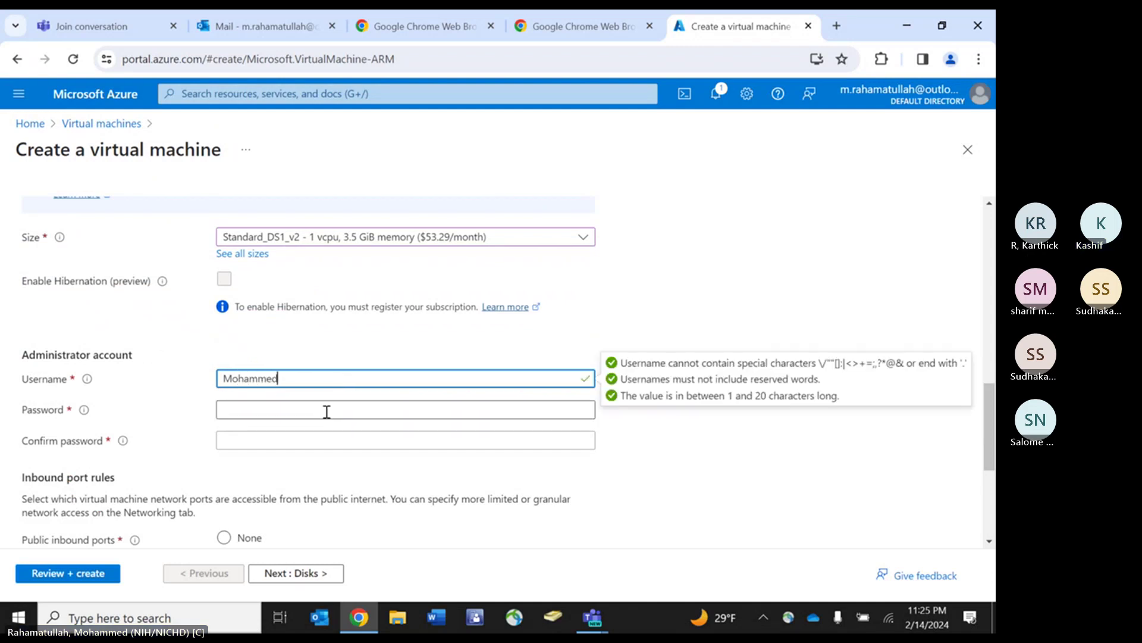
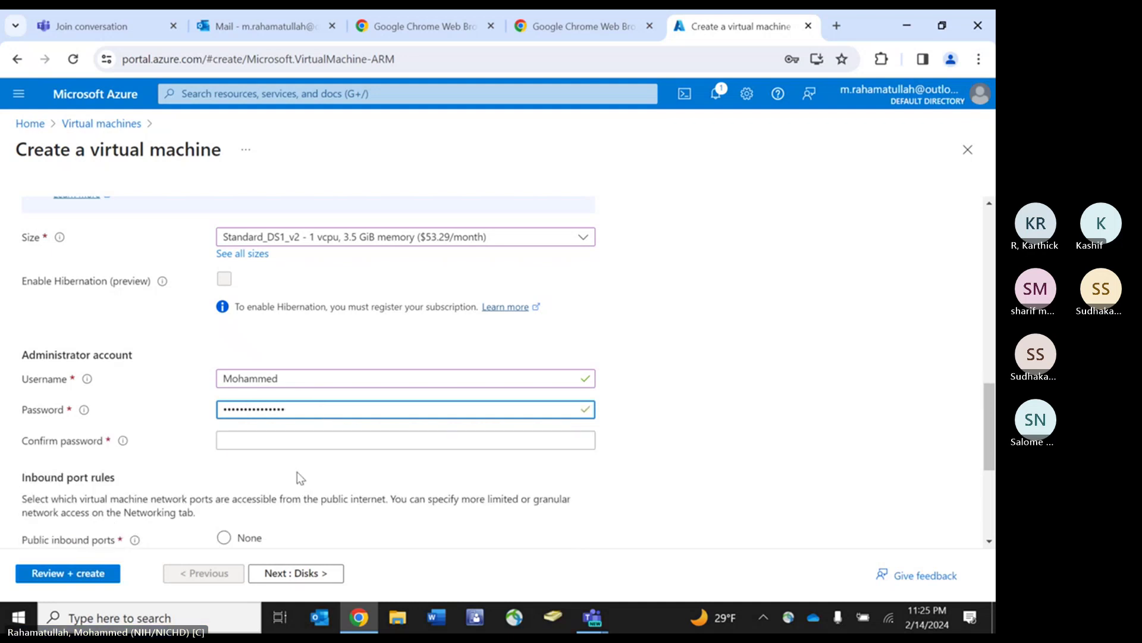
left_click(299, 444)
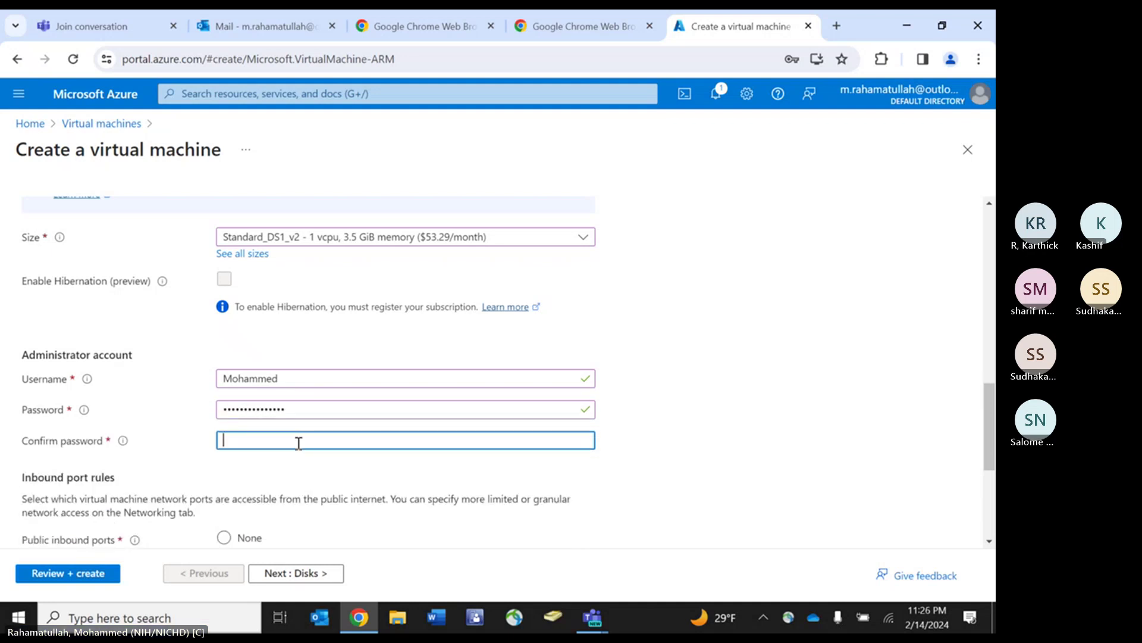
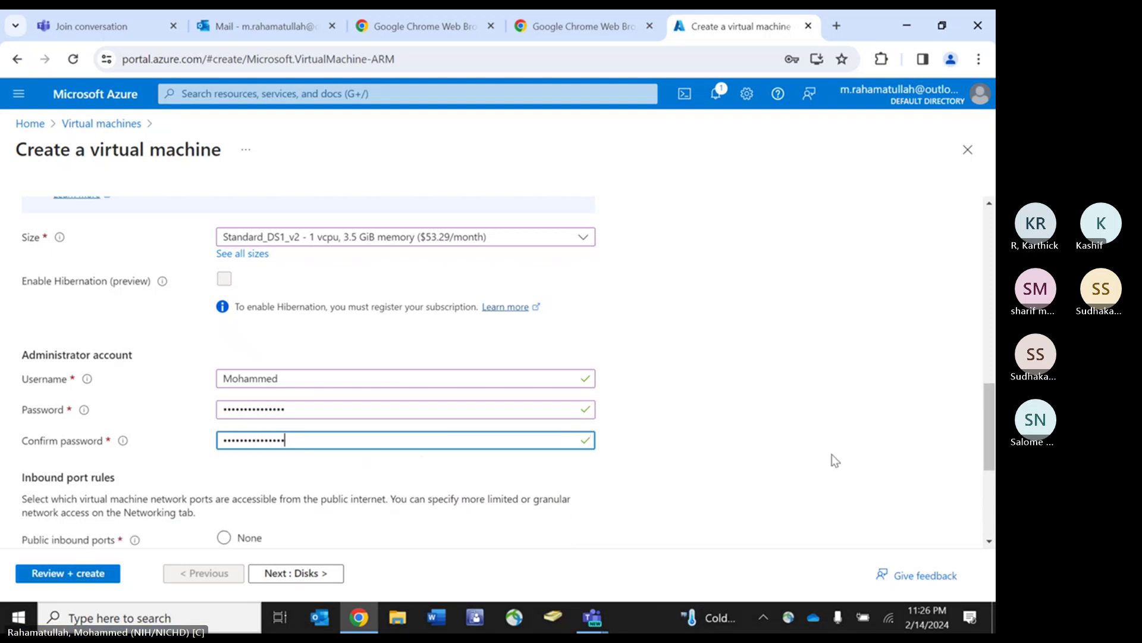
scroll(835, 460, "down", 4)
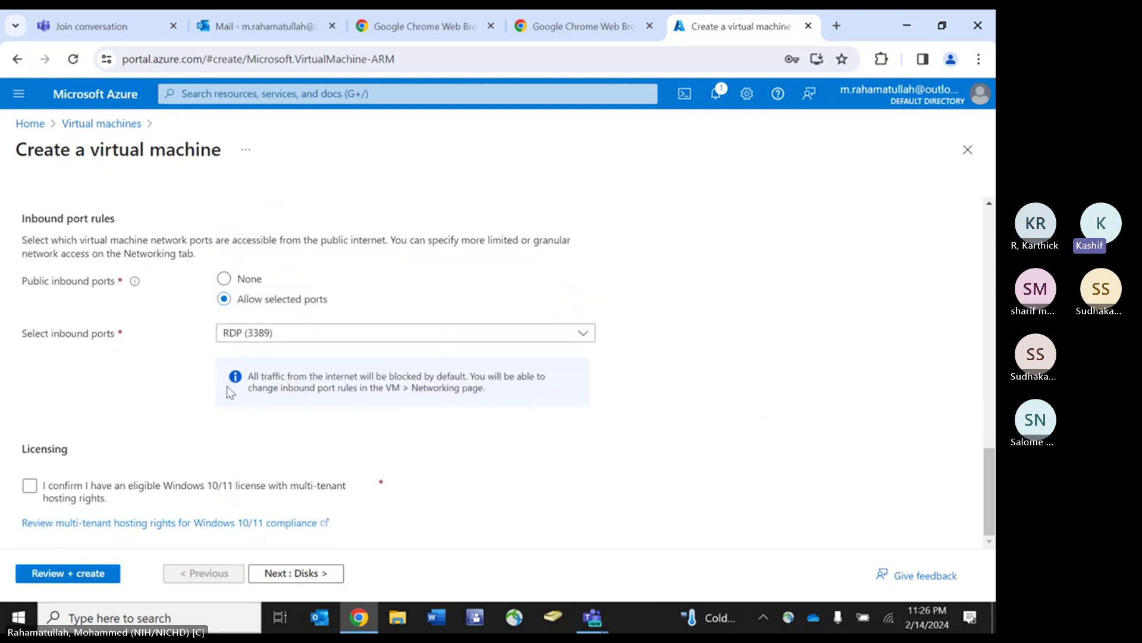
left_click(30, 487)
Add a new Basic-SKU public IP in networking, then review and create URBWVM001
left_click(291, 574)
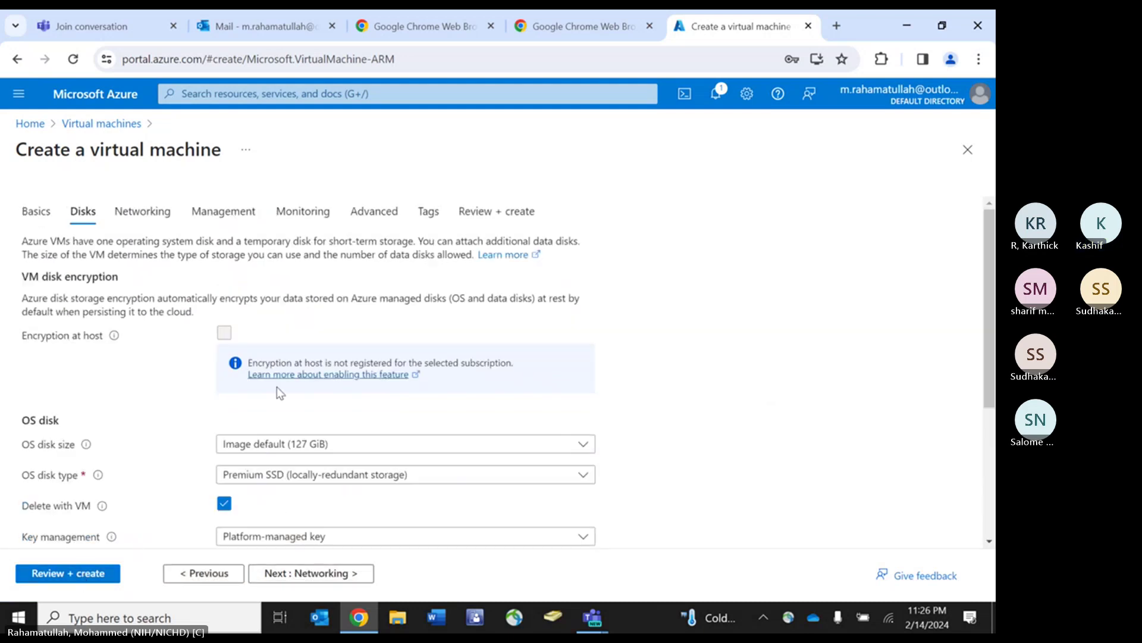
left_click(319, 578)
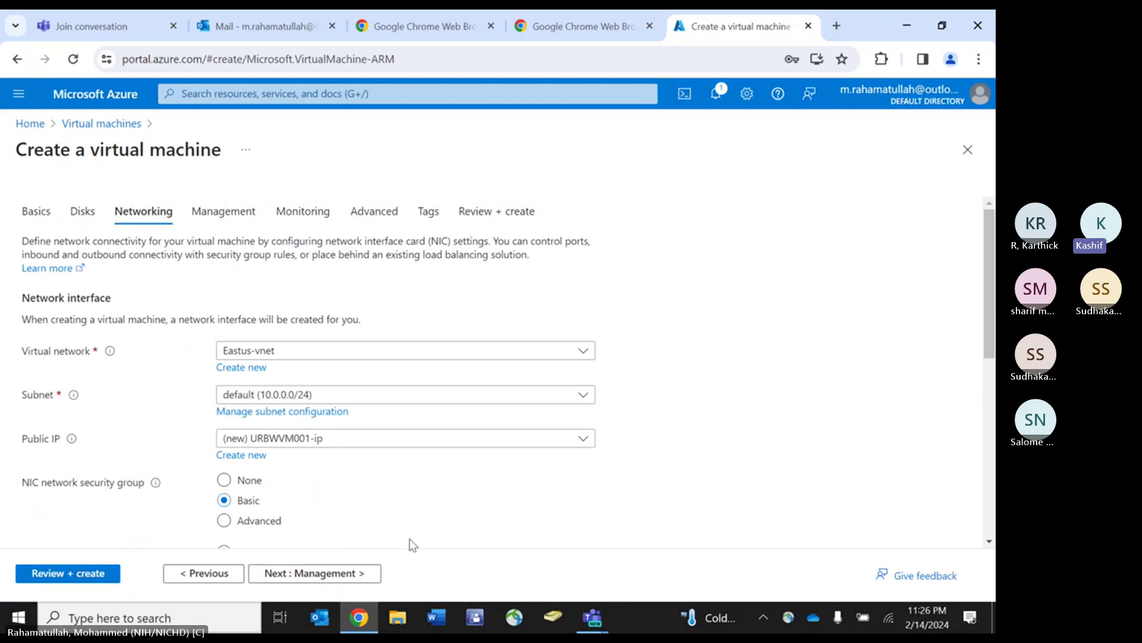
left_click(256, 457)
left_click(750, 246)
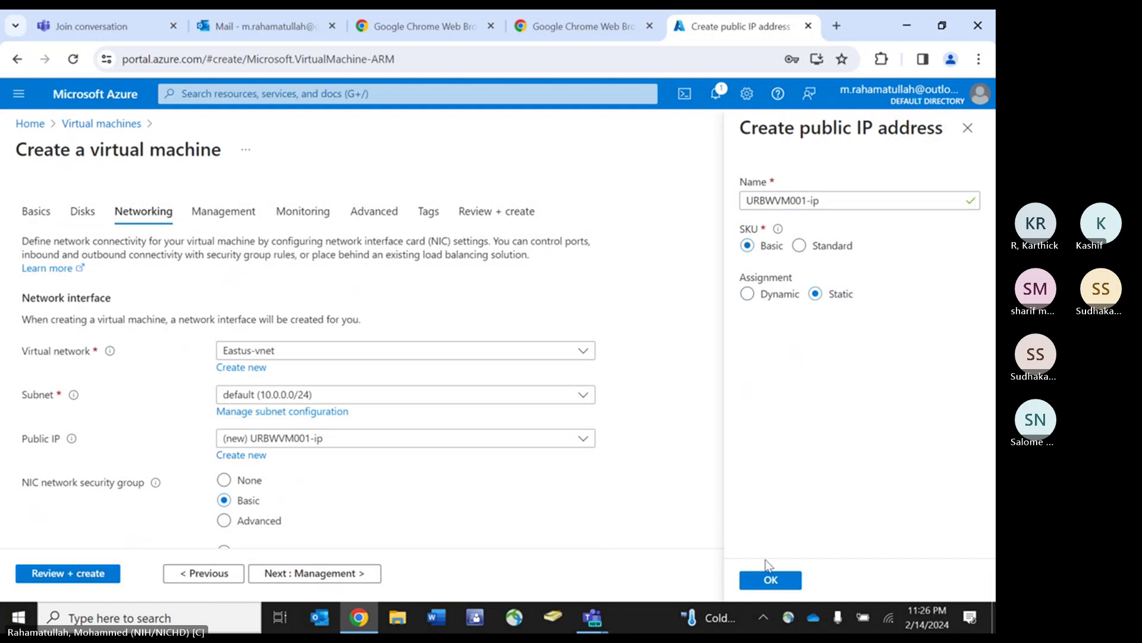
left_click(767, 581)
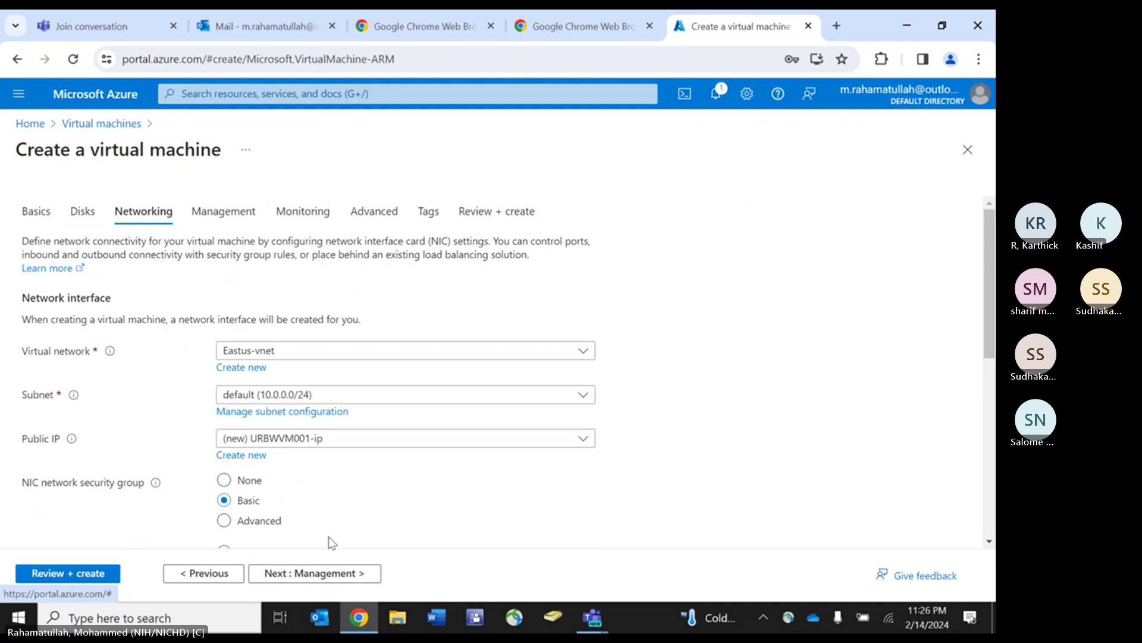
left_click(81, 574)
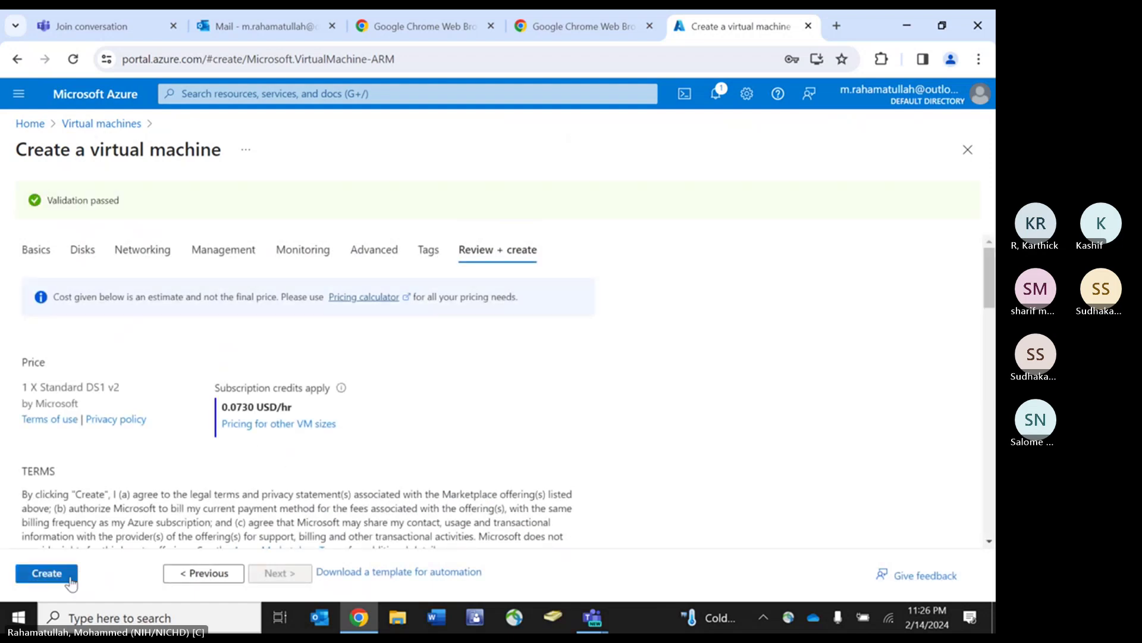
left_click(51, 573)
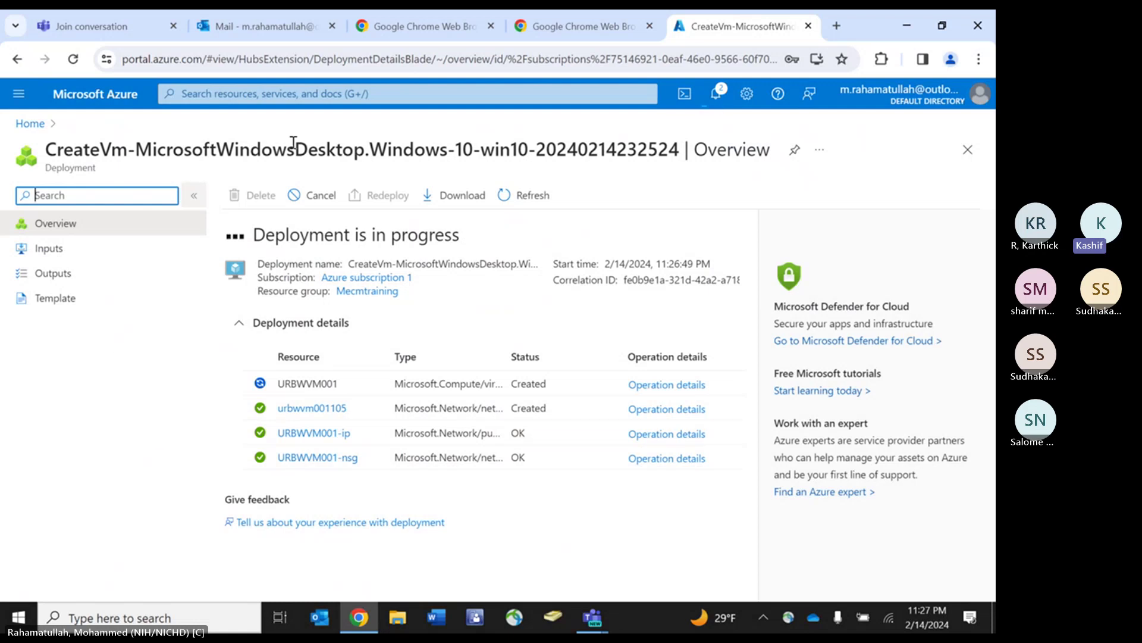
Search Google for 'mremote' in a new tab and download the stable v1.76.20 MSI from mremoteng.org
left_click(836, 26)
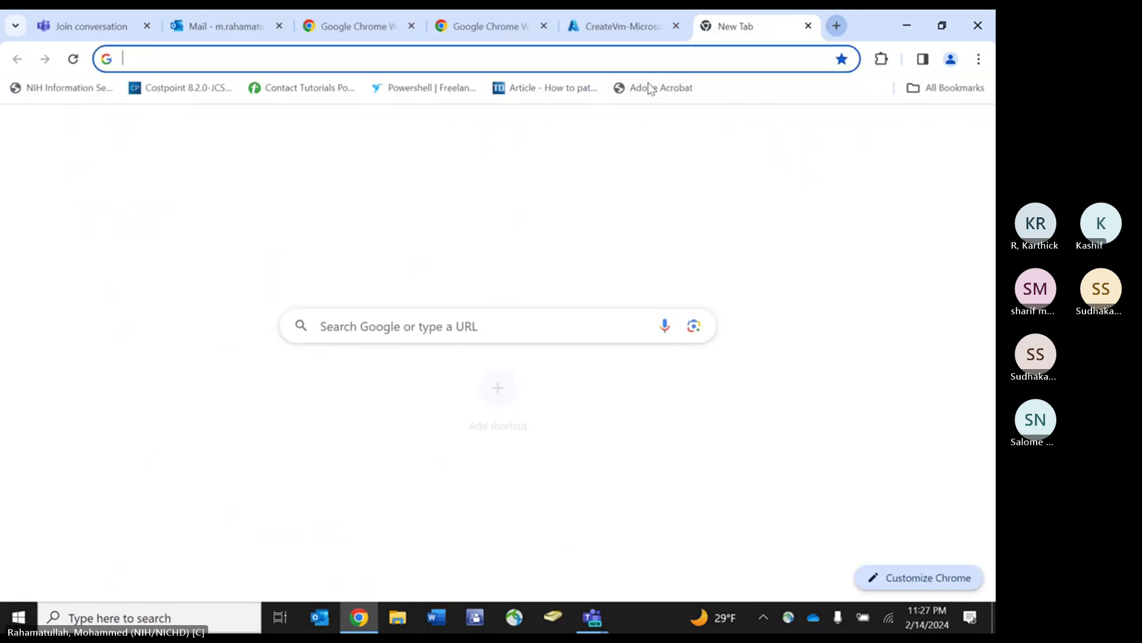
left_click(431, 320)
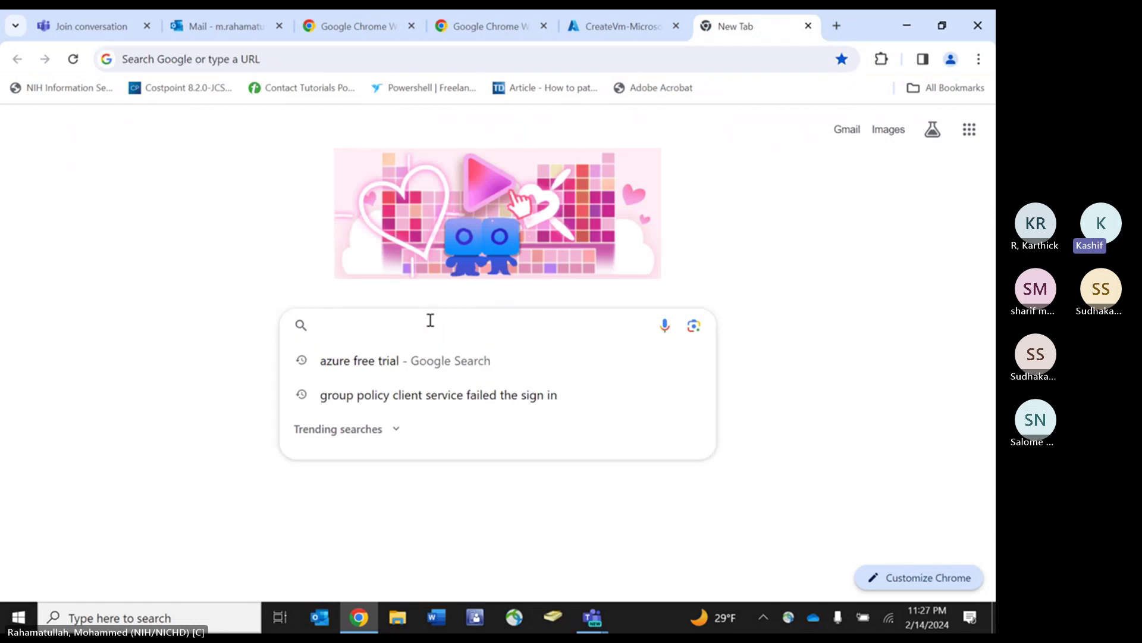
type("mremote")
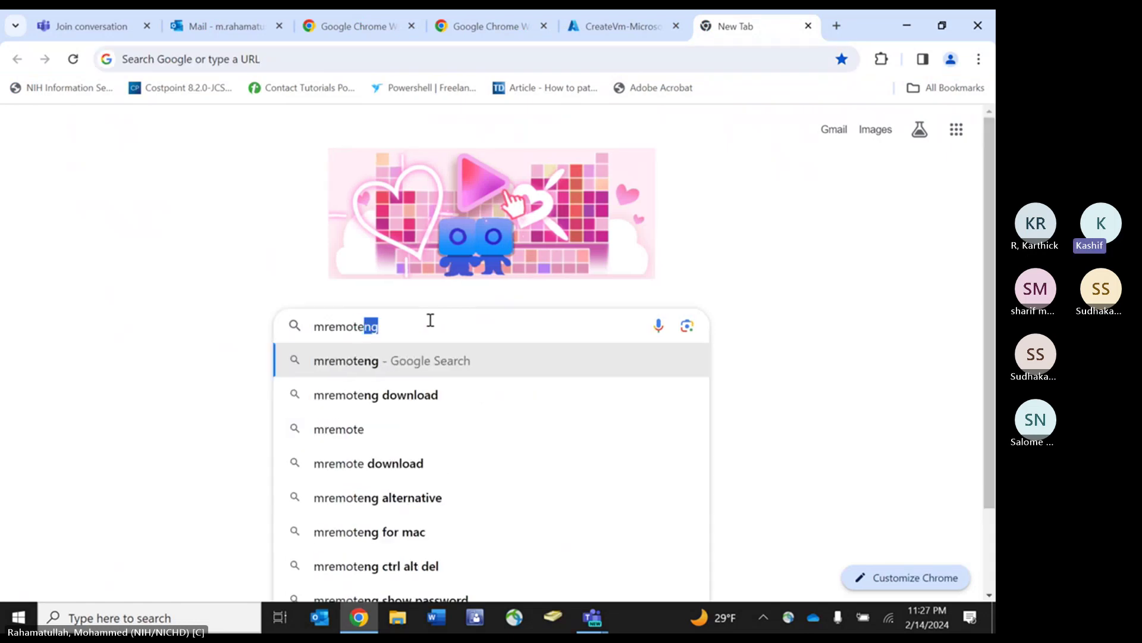
key("BackSpace")
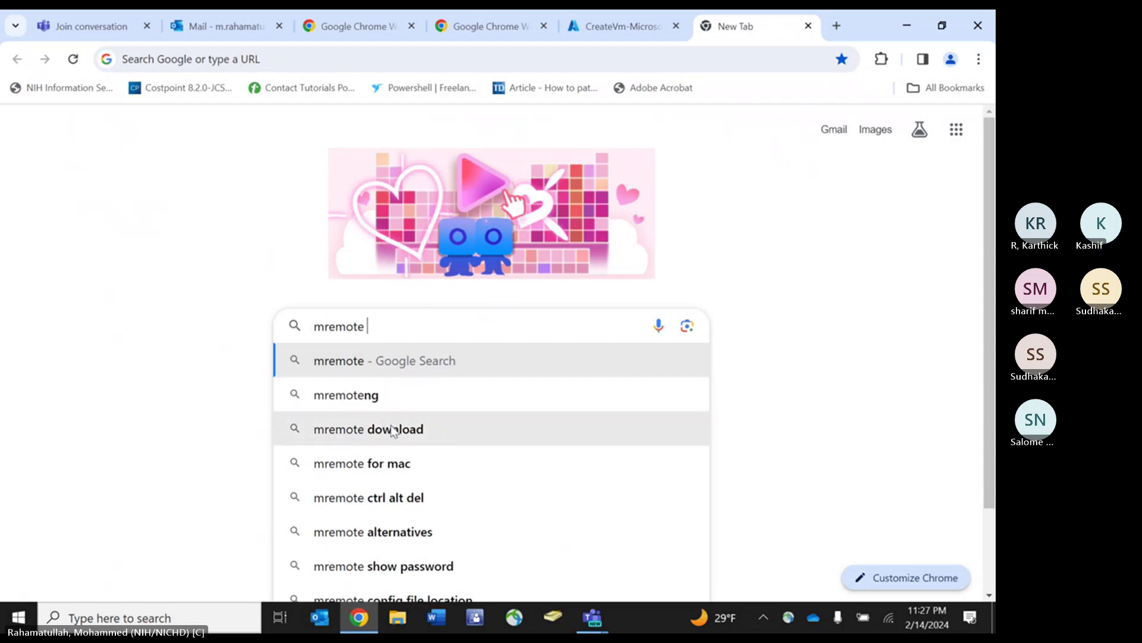
left_click(337, 440)
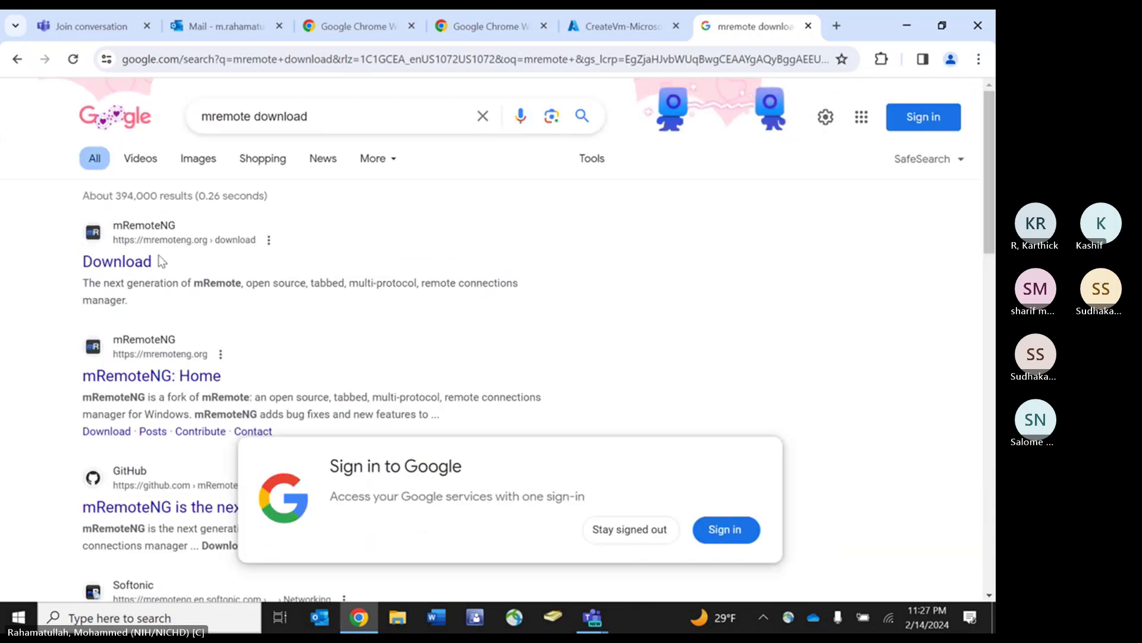
left_click(123, 263)
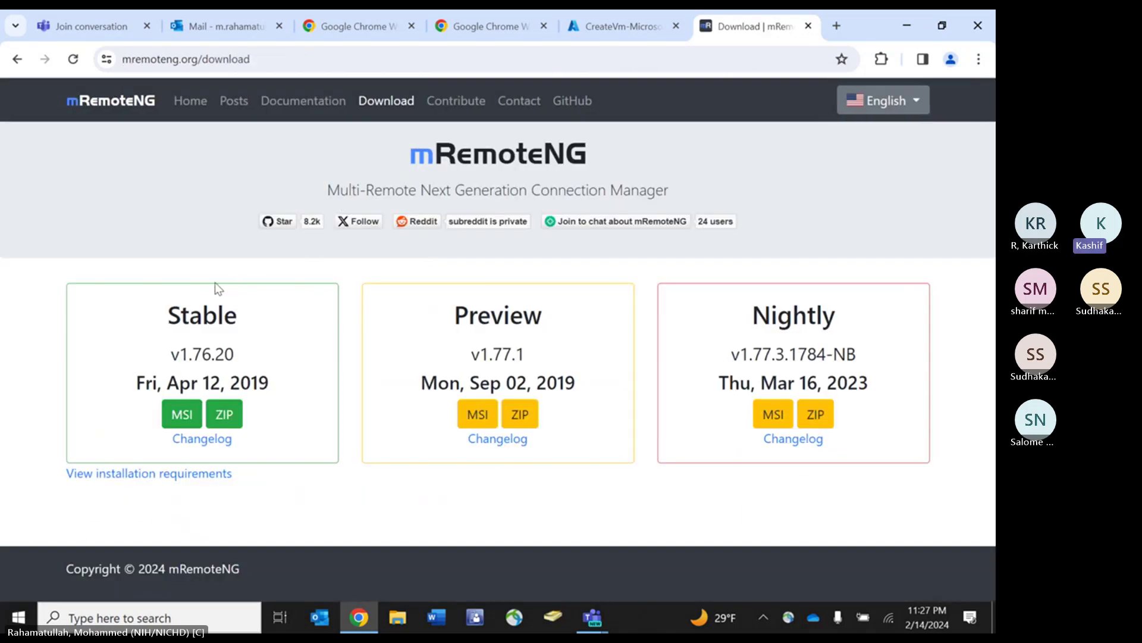
left_click(180, 416)
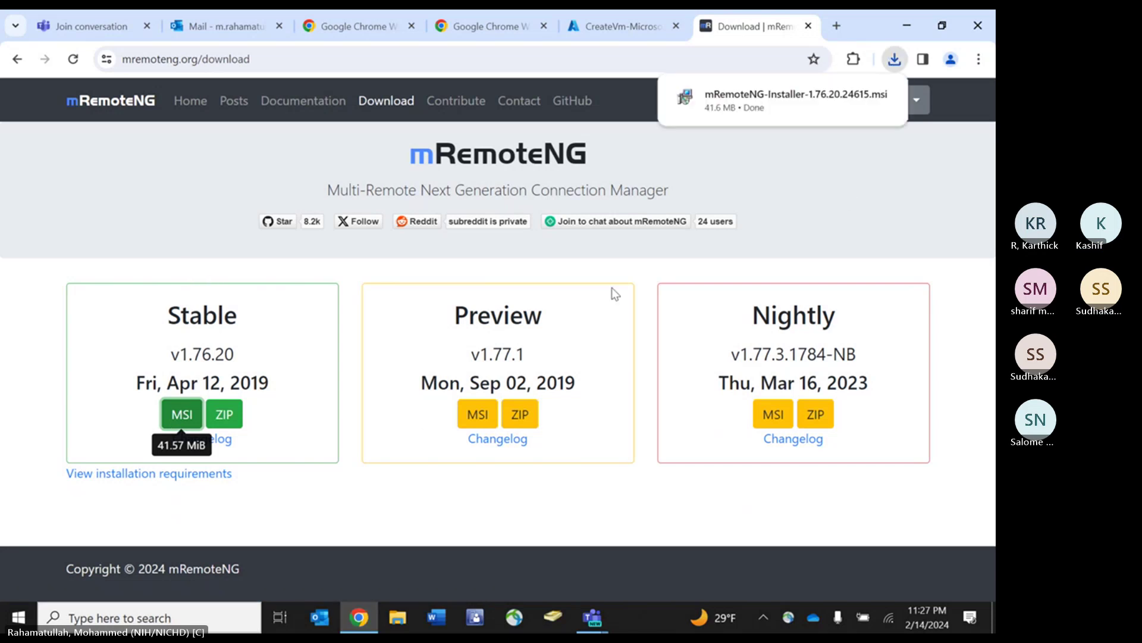
Run mRemoteNG-Installer-1.76.20.24615.msi with licence accepted and all features, then close the interrupted wizard
mouse_move(755, 105)
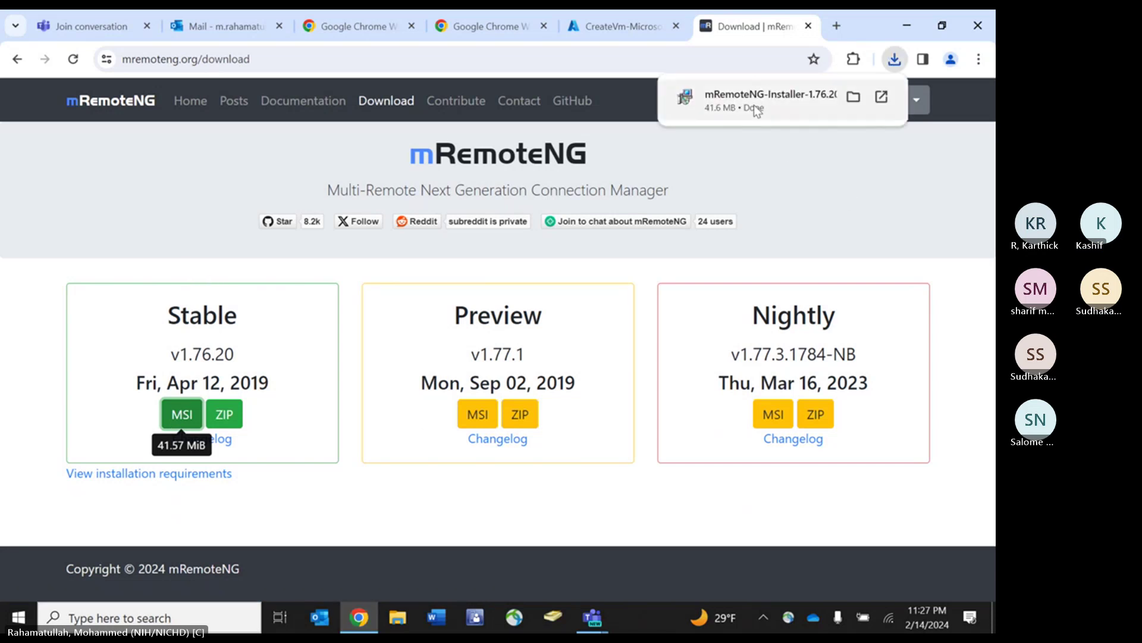
left_click(754, 104)
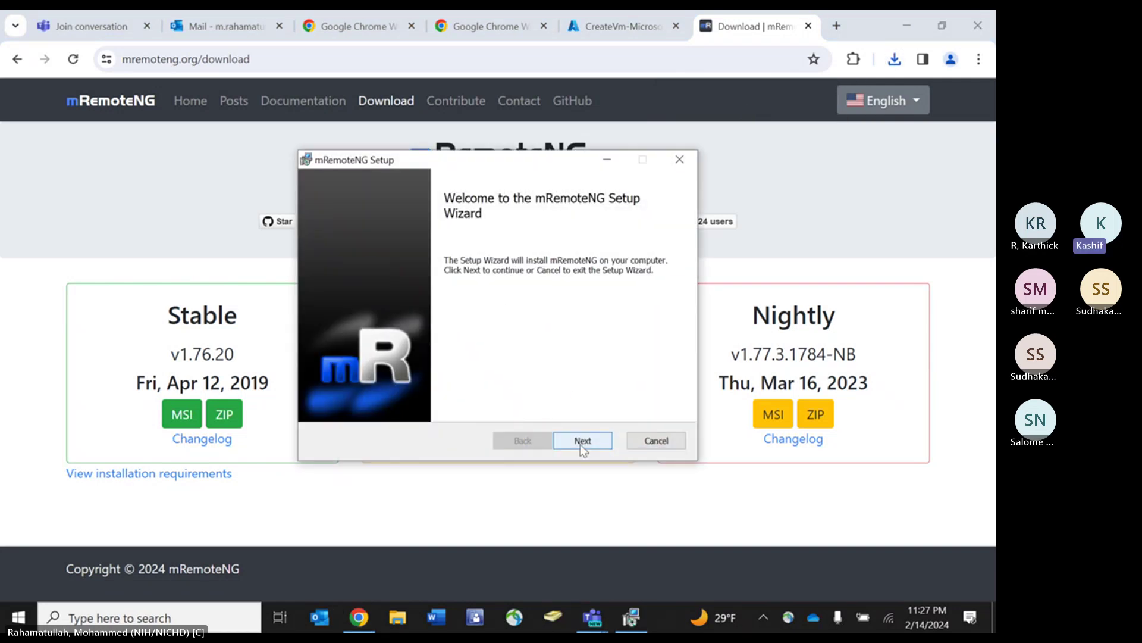
left_click(582, 446)
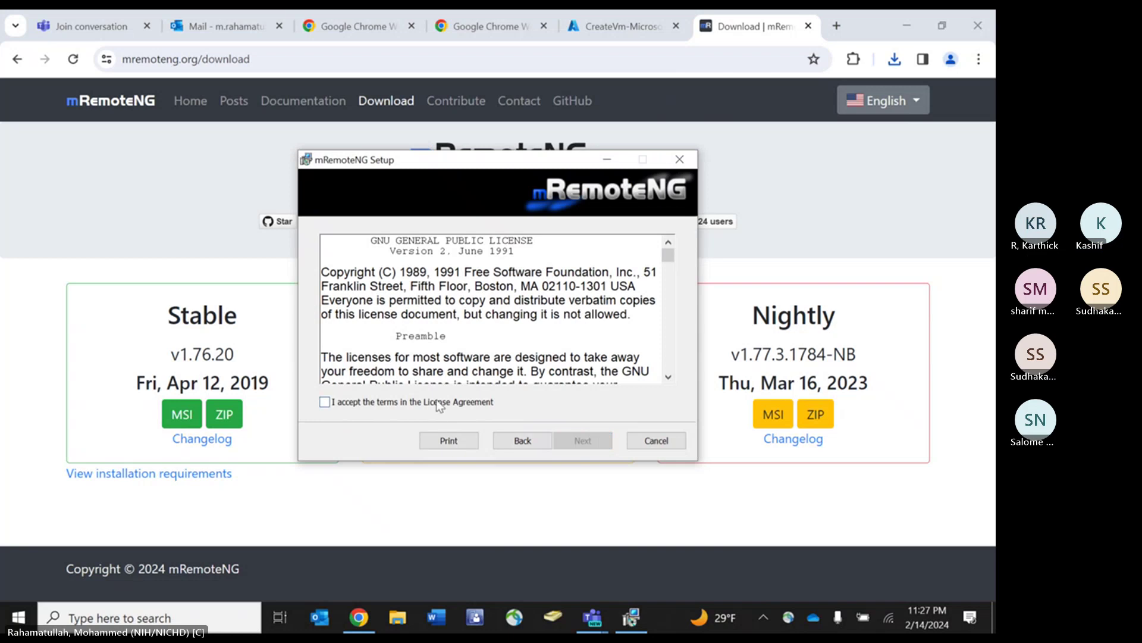
left_click(439, 404)
left_click(591, 442)
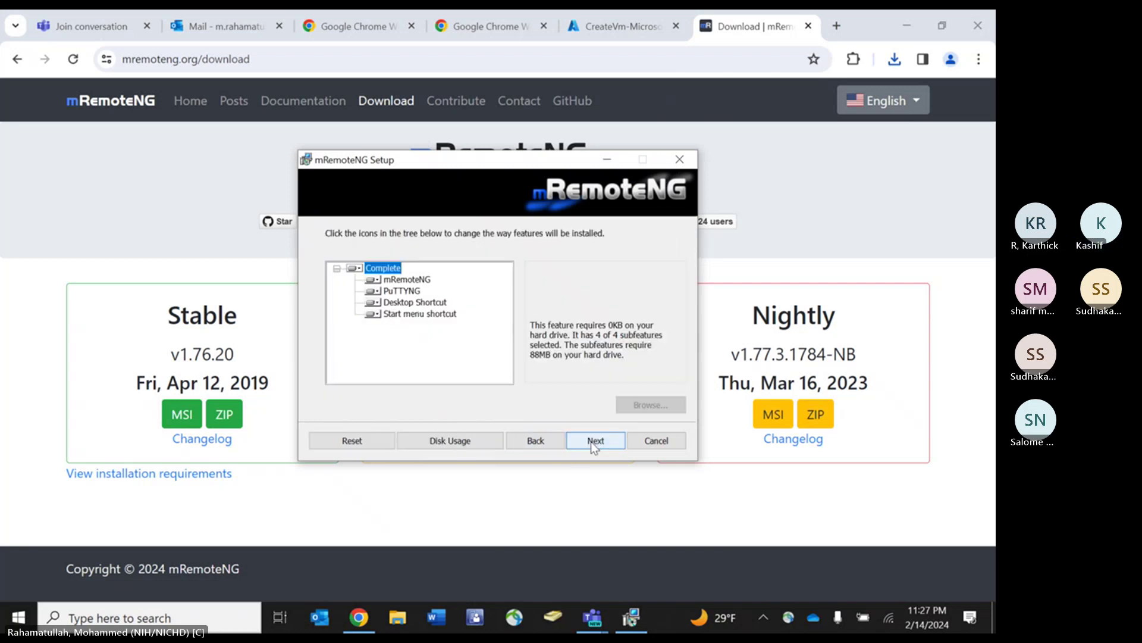
left_click(596, 442)
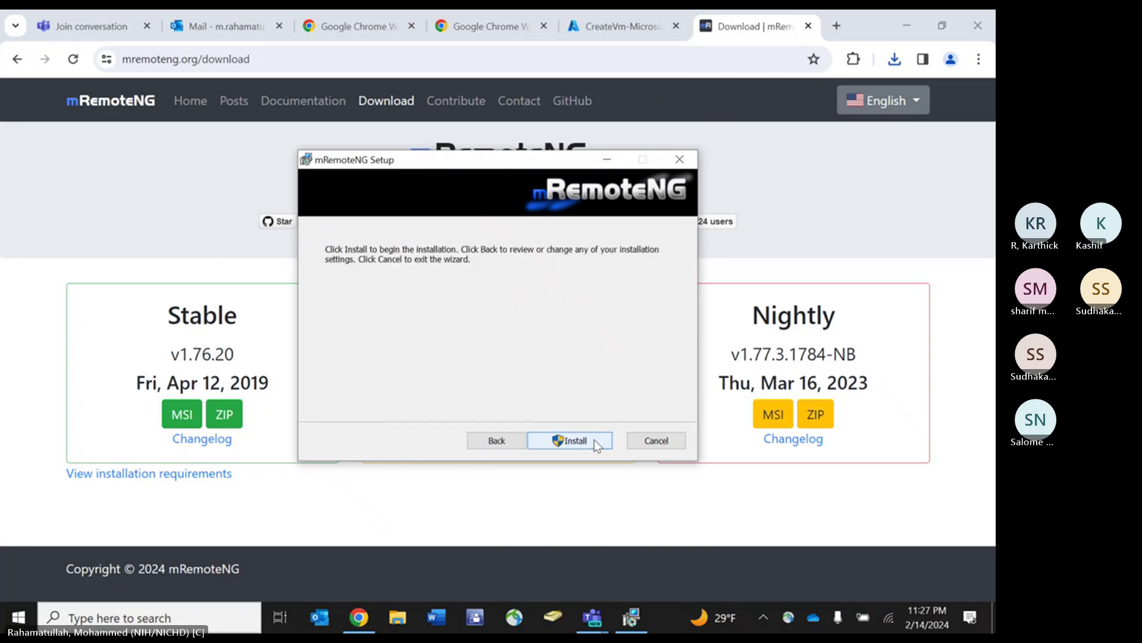
left_click(592, 439)
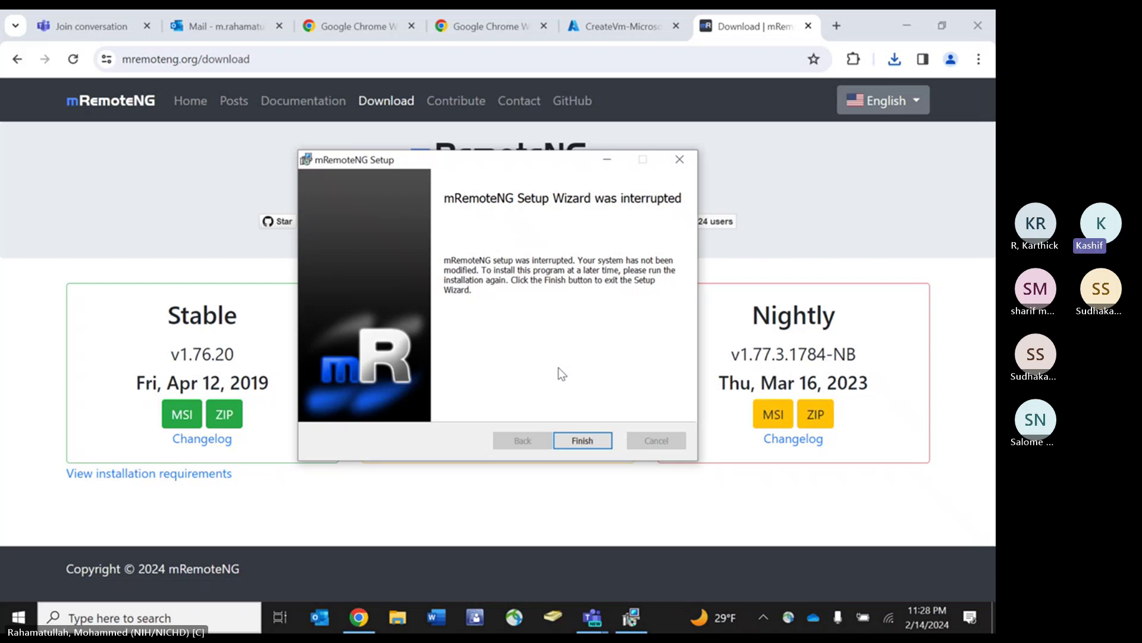
left_click(582, 441)
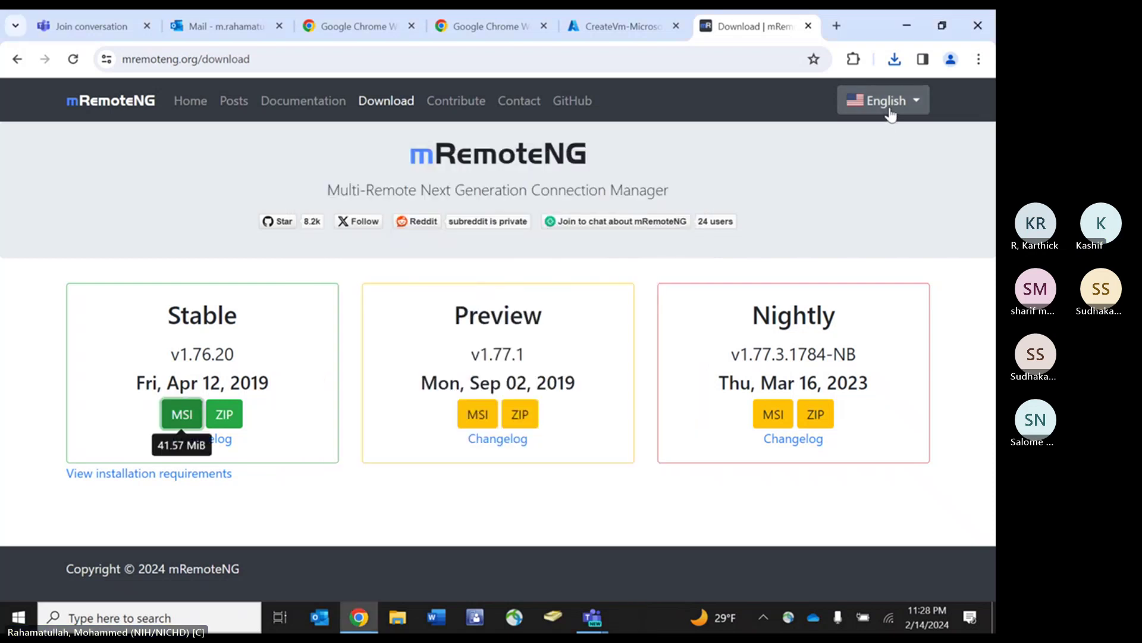
Rerun the MSI from Chrome's downloads and complete the default mRemoteNG installation
left_click(896, 63)
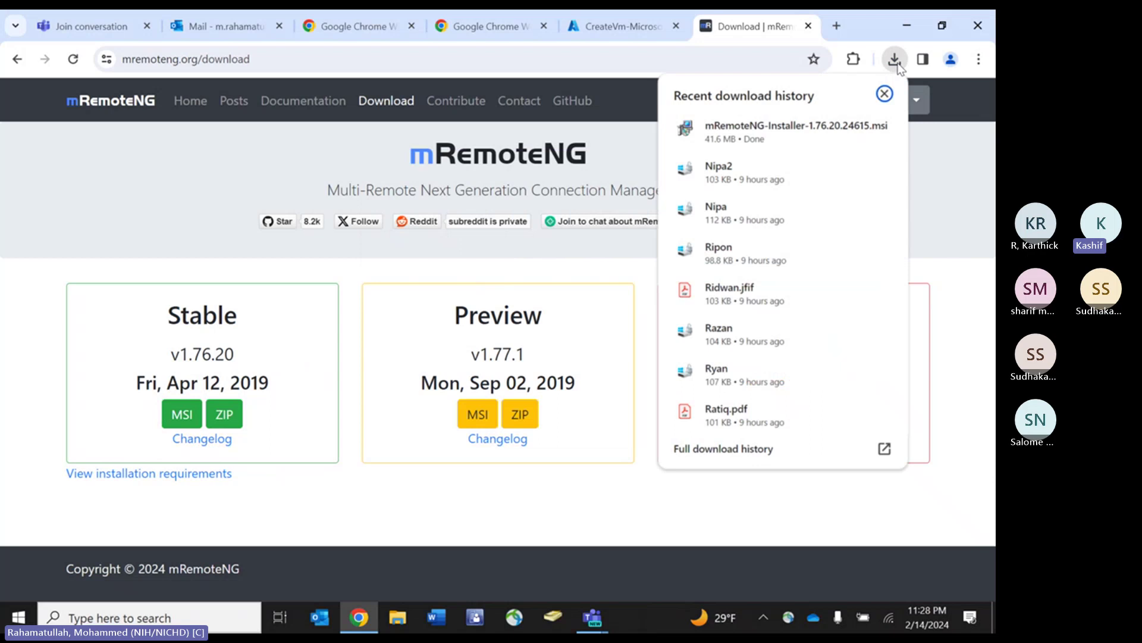
left_click(757, 132)
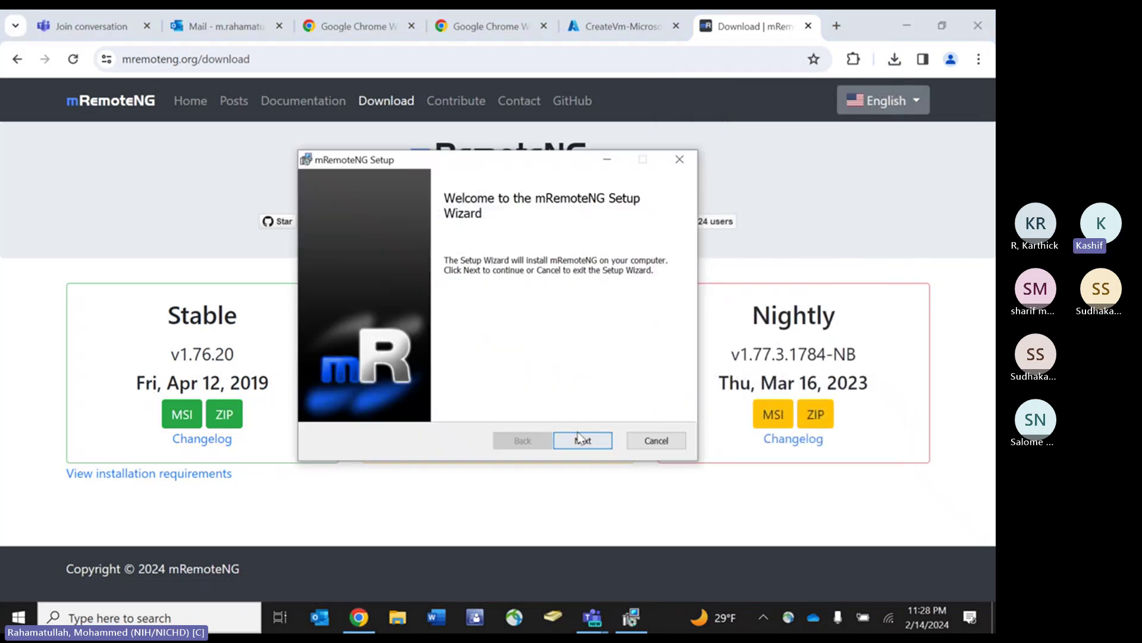
left_click(581, 442)
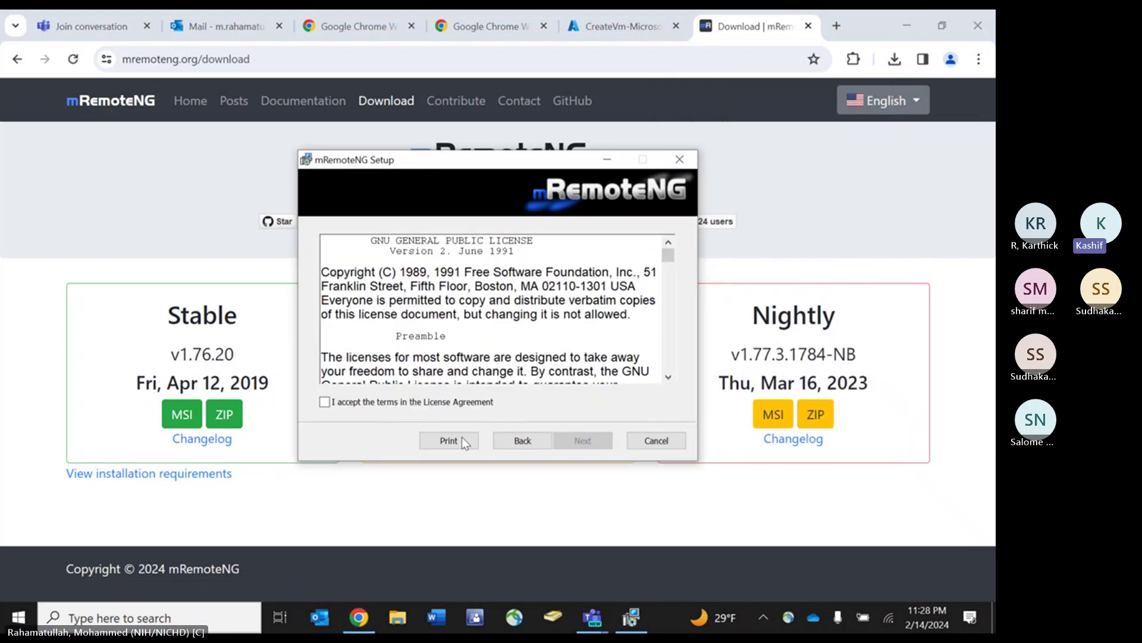
left_click(333, 404)
left_click(581, 441)
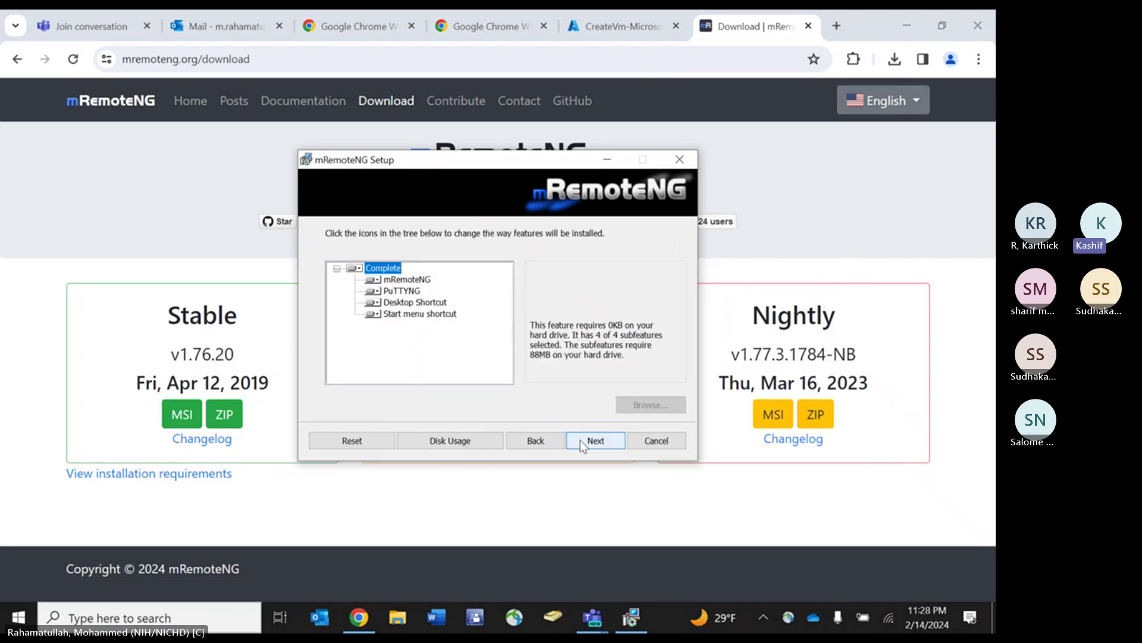
left_click(594, 441)
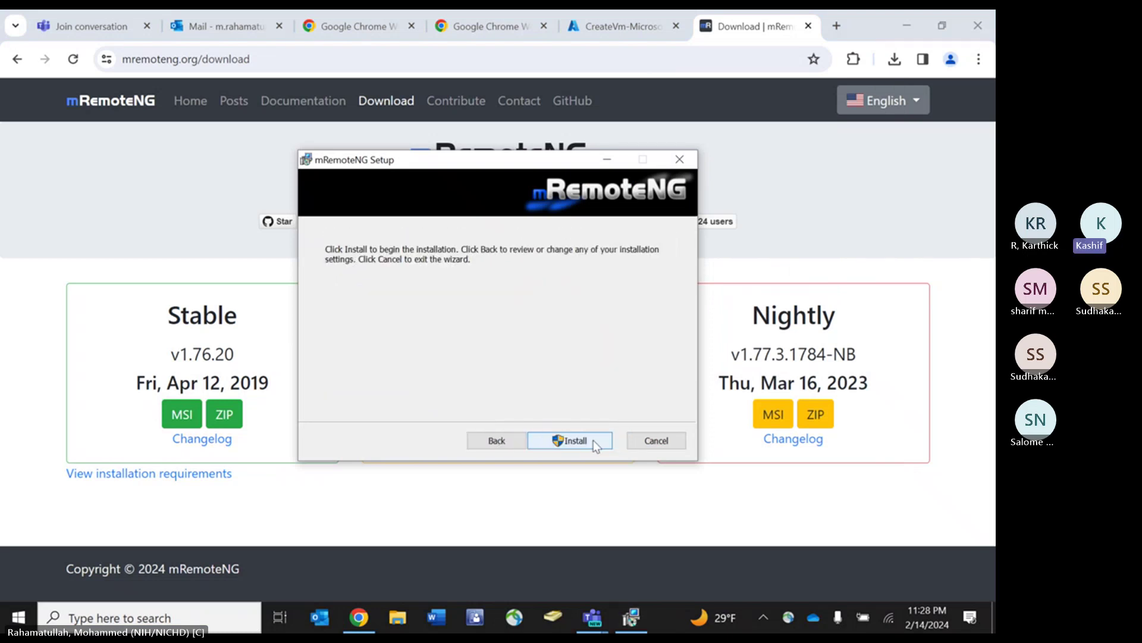
left_click(593, 440)
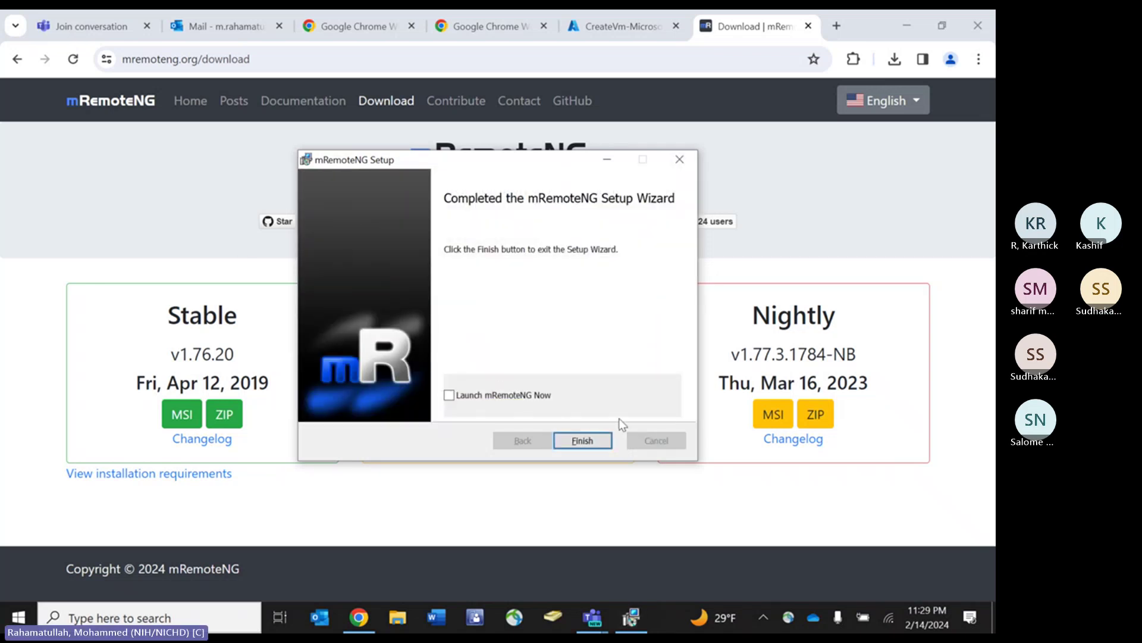
left_click(591, 444)
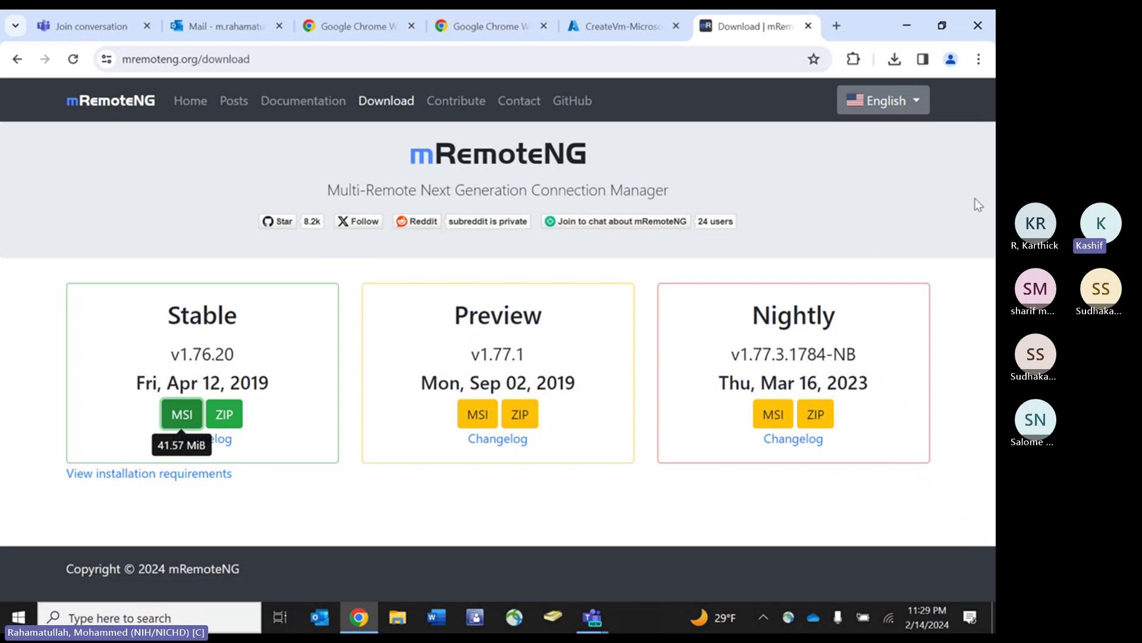
Close the download tab, launch mRemoteNG via Start search 'mre', and accept recommended update settings
left_click(808, 26)
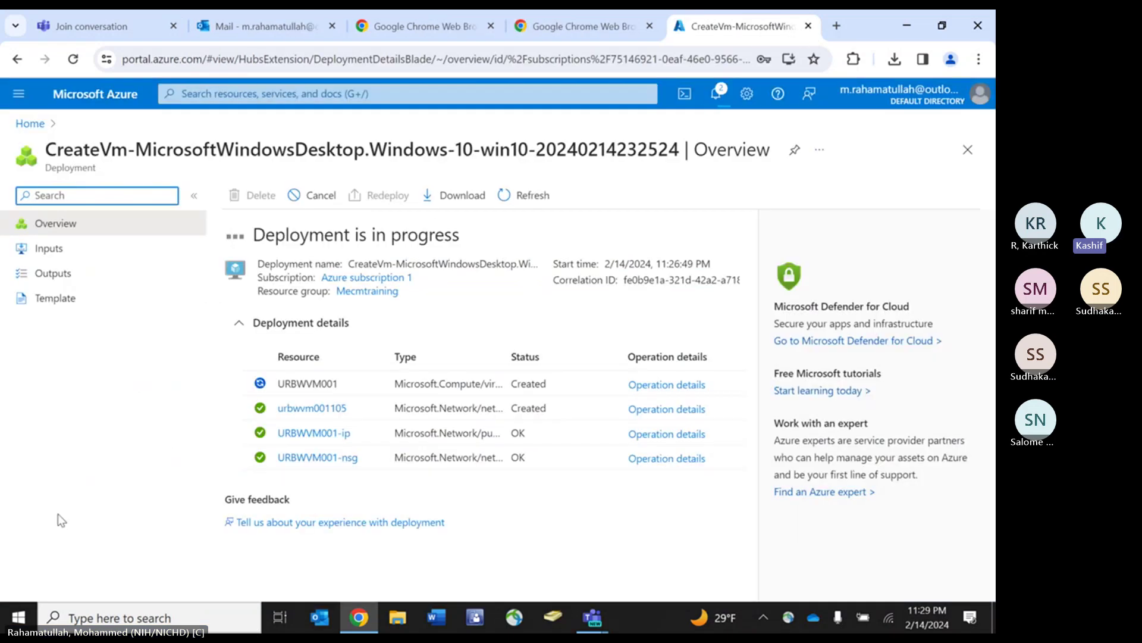
left_click(23, 623)
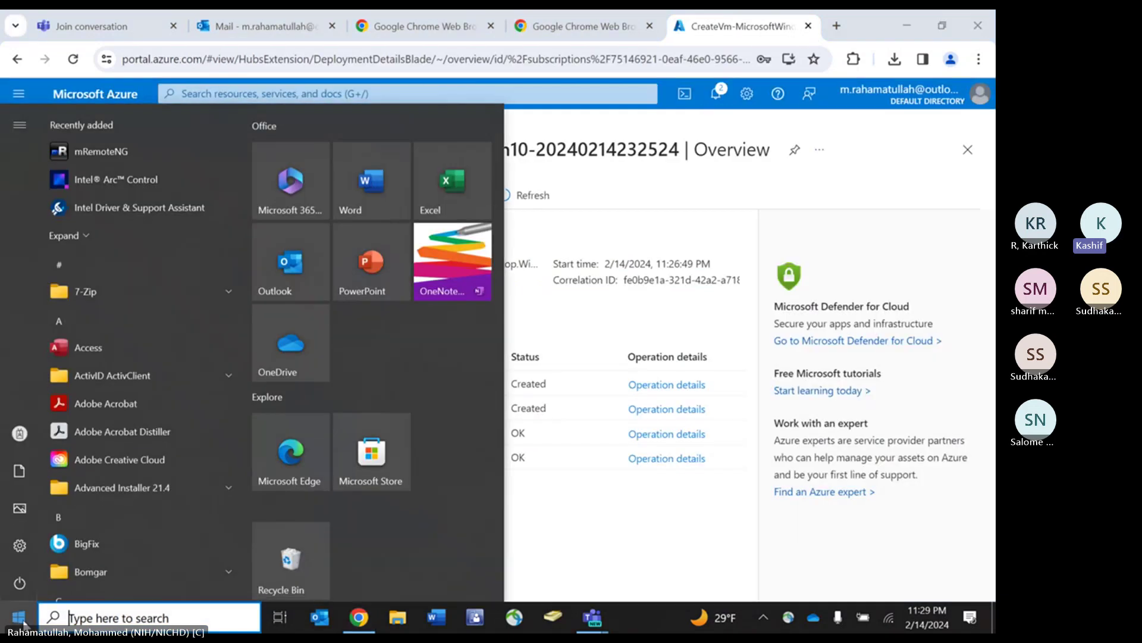
type("mre")
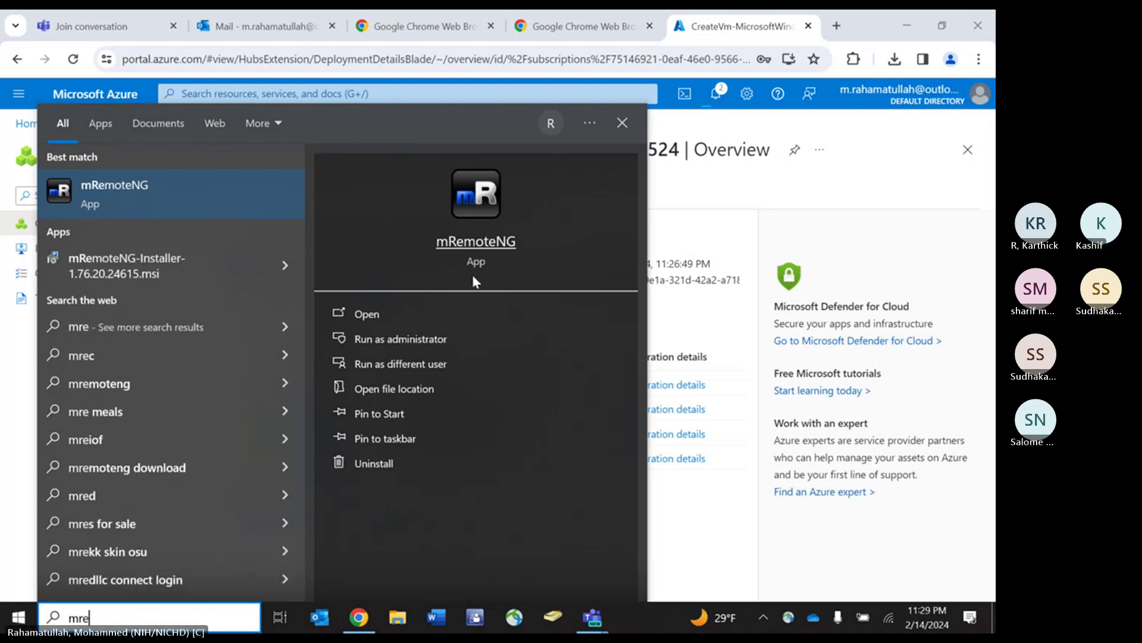
left_click(479, 295)
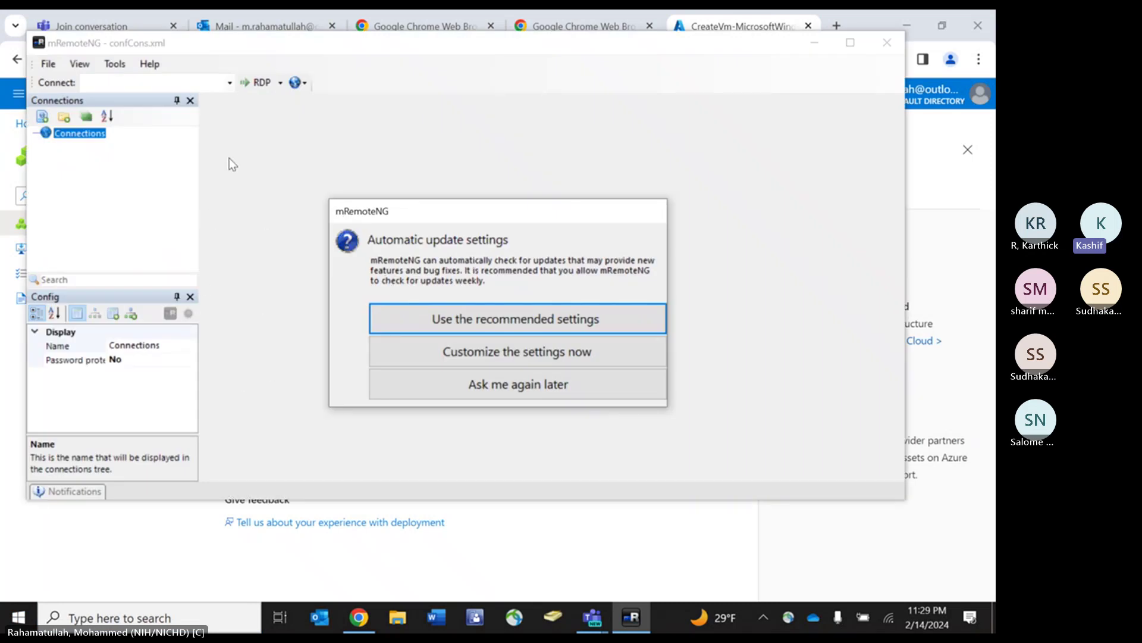
left_click(534, 318)
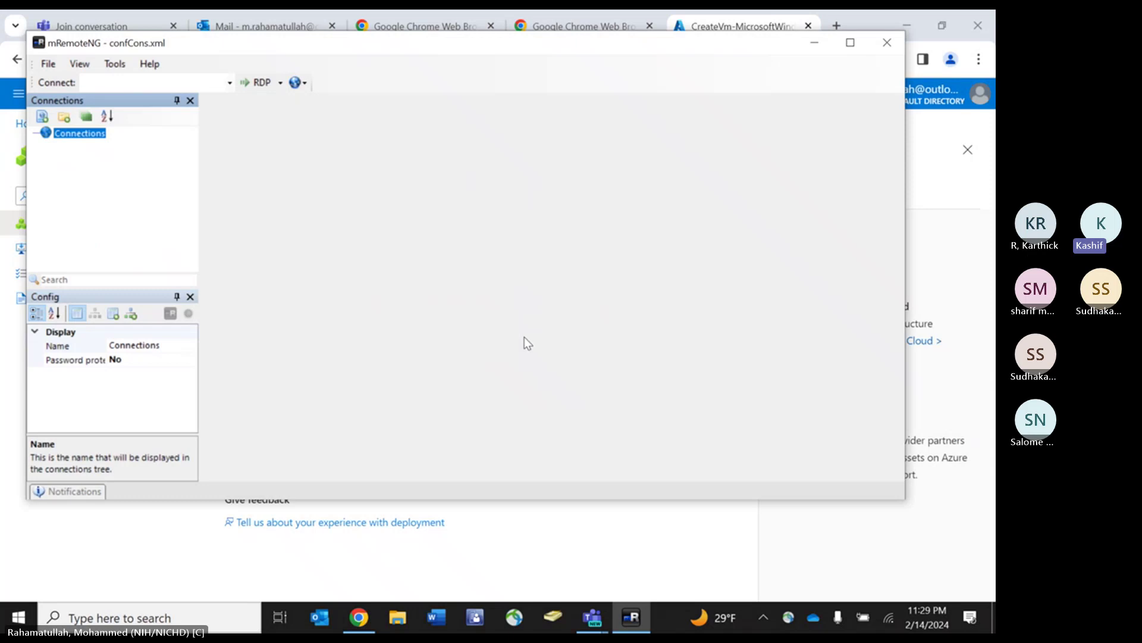
Add a new folder named Eastus under Connections
left_click(64, 118)
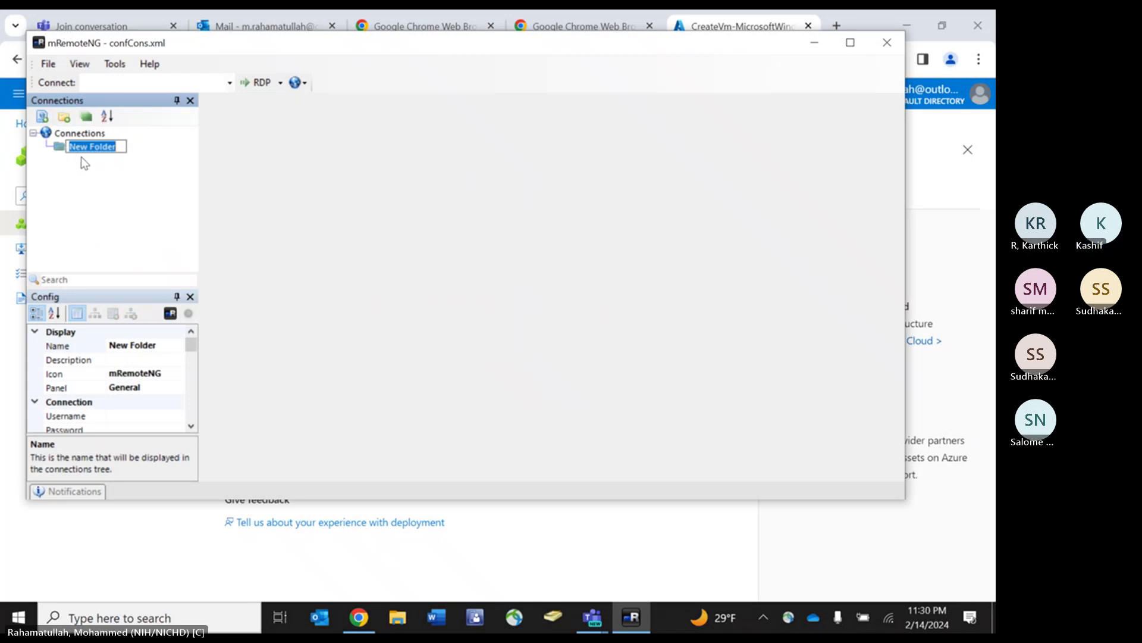
type("E")
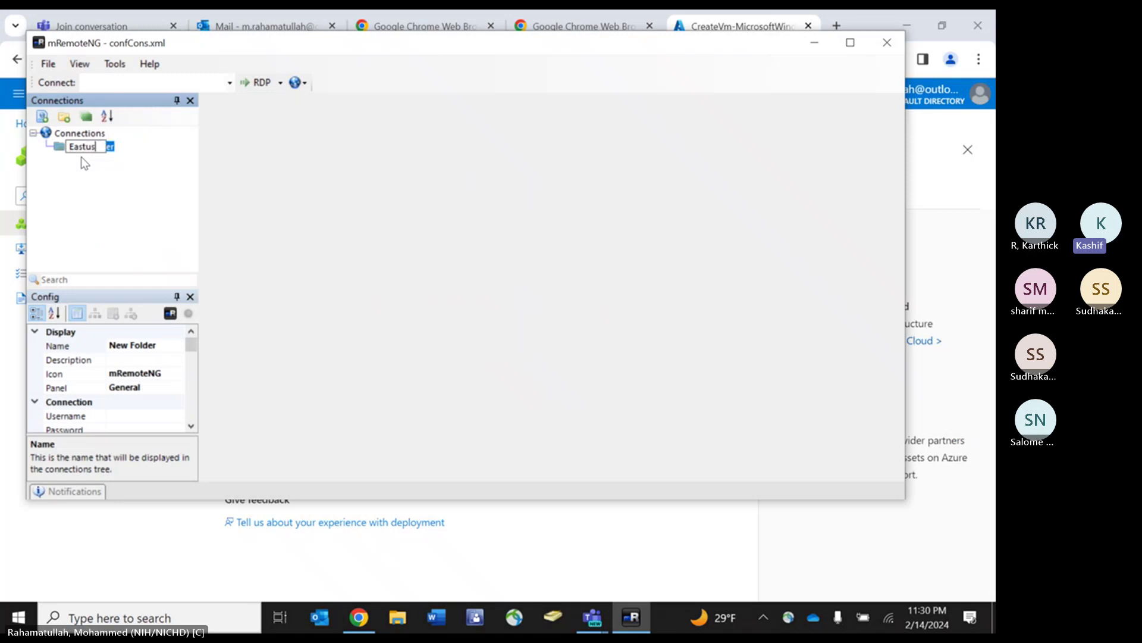
type("astus")
key("Return")
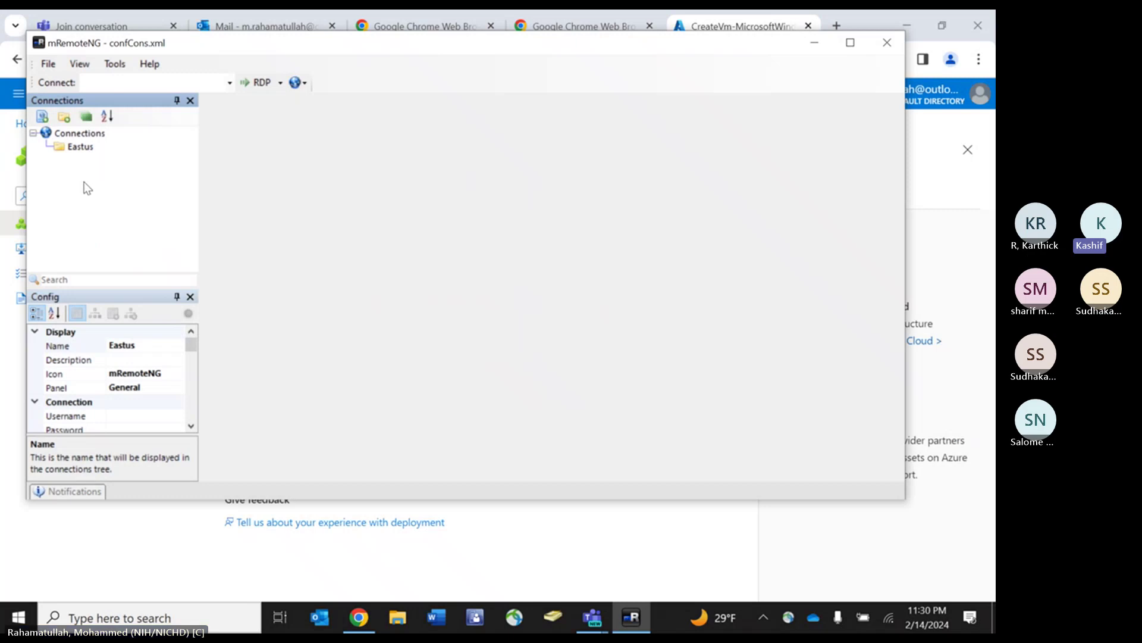
Add a connection named Domain inside the Eastus folder
right_click(83, 149)
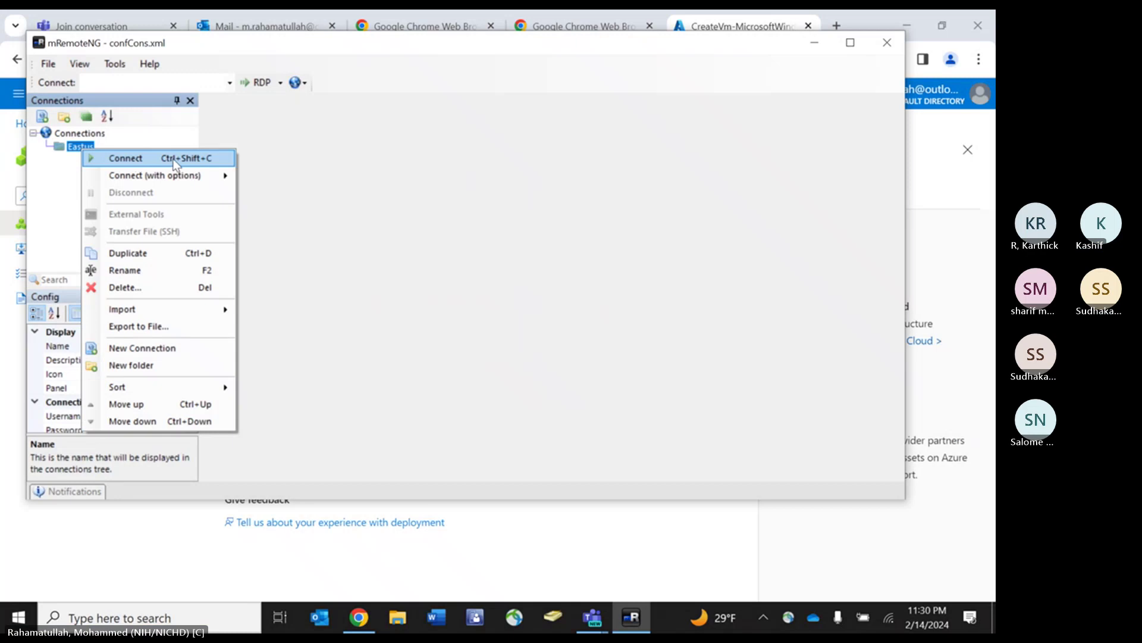
left_click(143, 351)
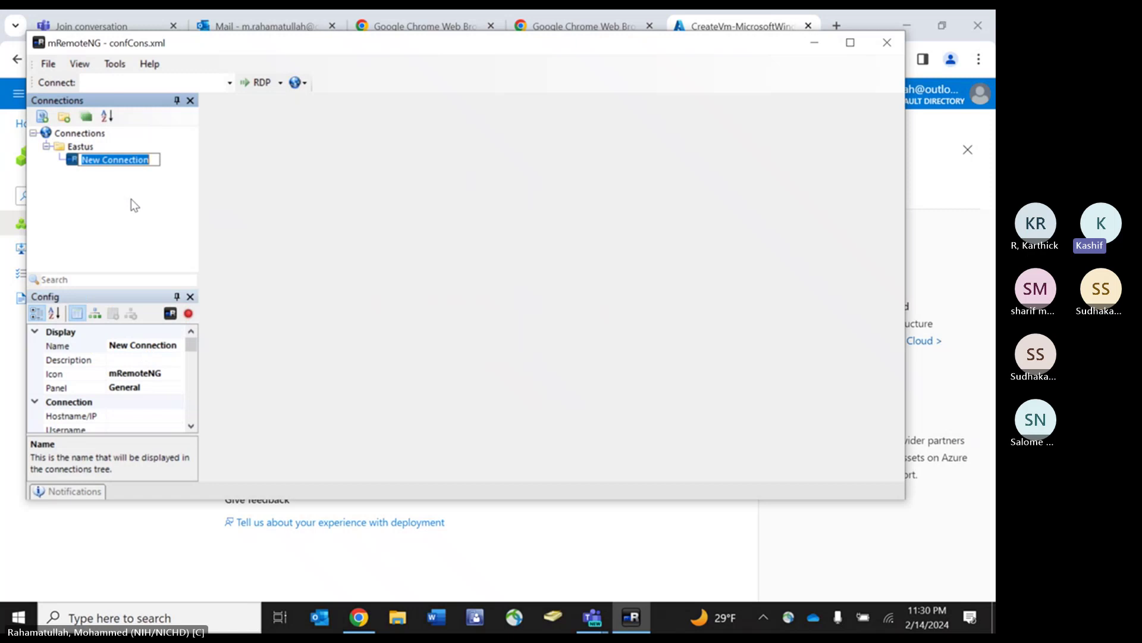
type("Domain")
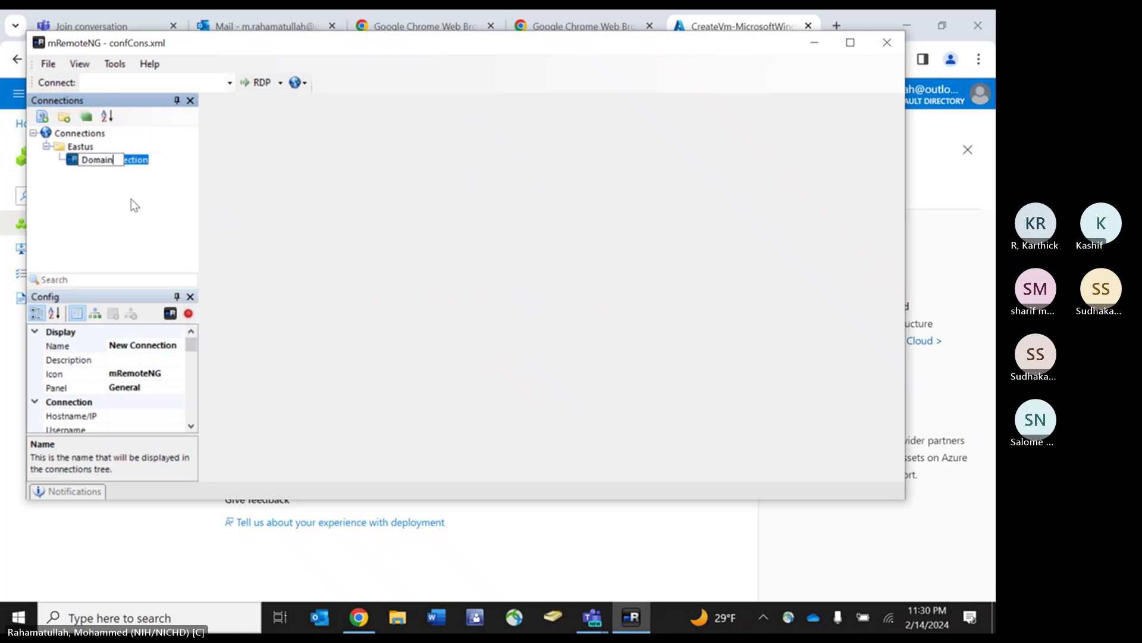
key("Return")
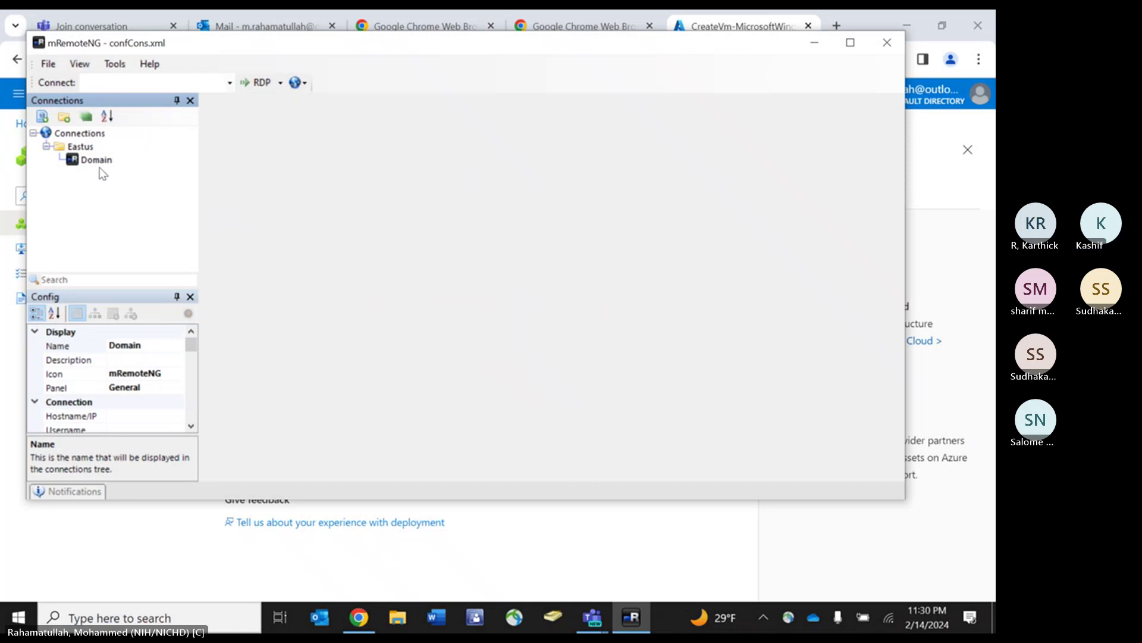
Add a second connection named MECMPS under Eastus
right_click(99, 161)
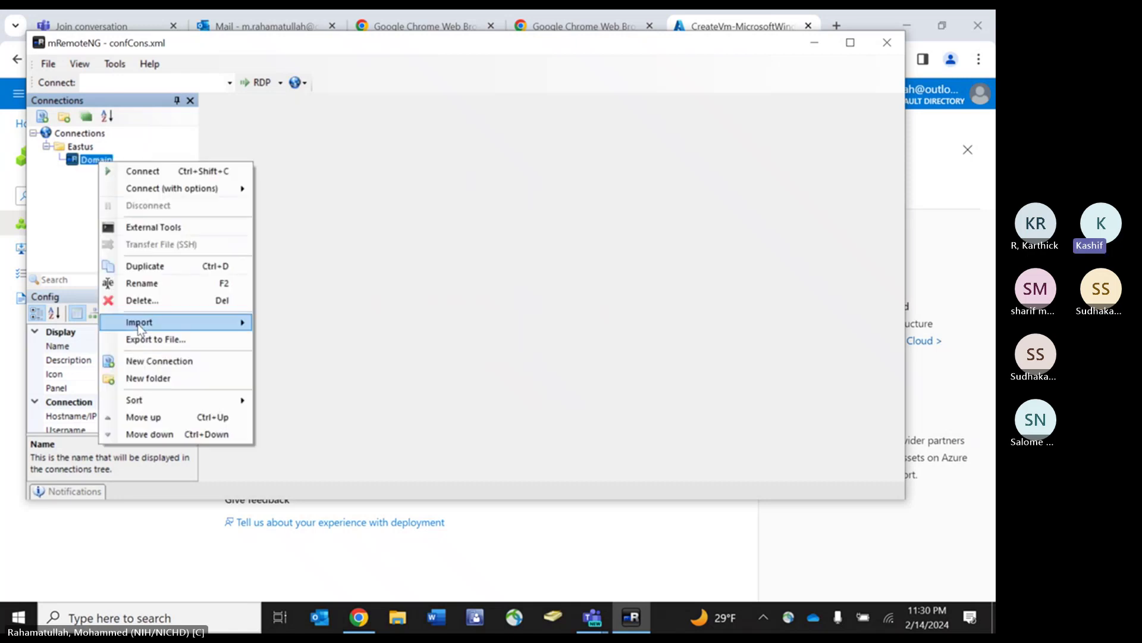
left_click(166, 364)
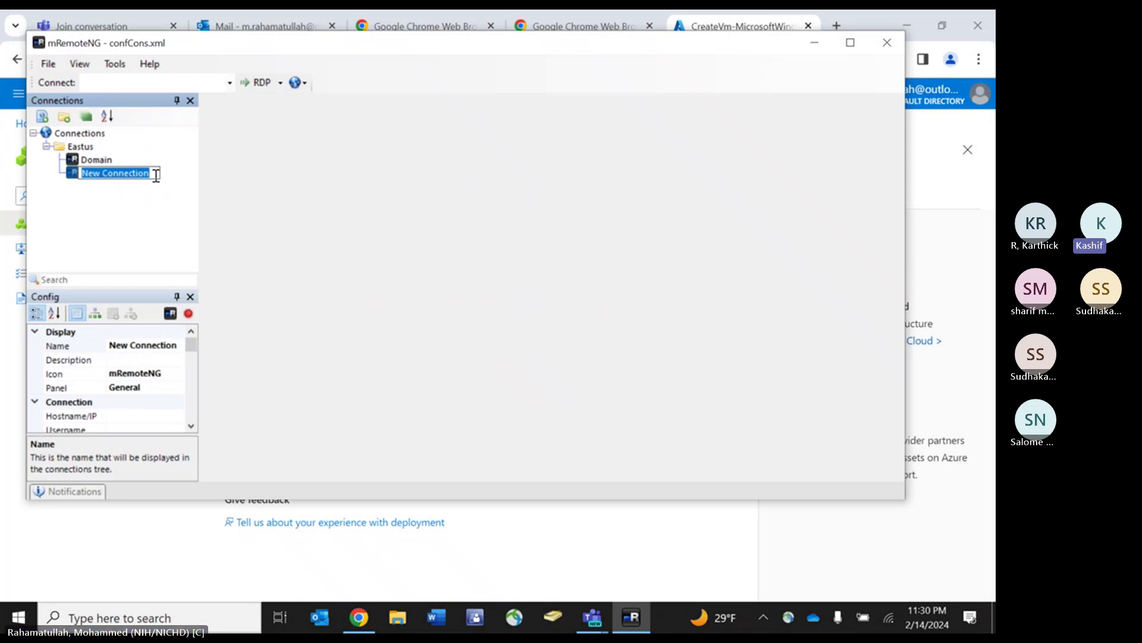
type("ME")
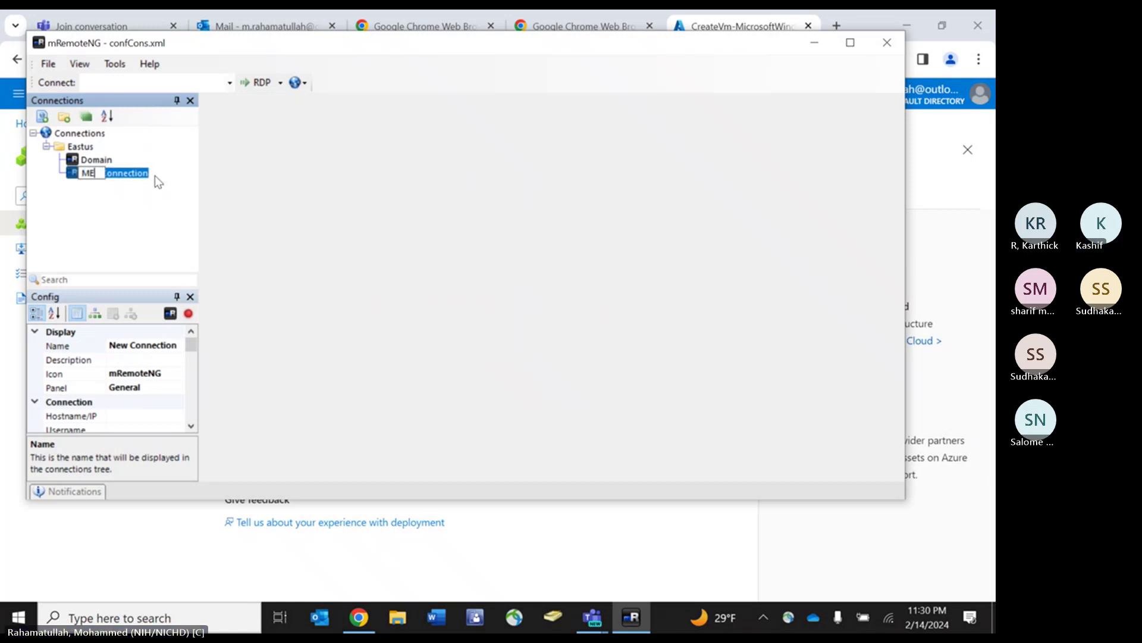
type("CMPS")
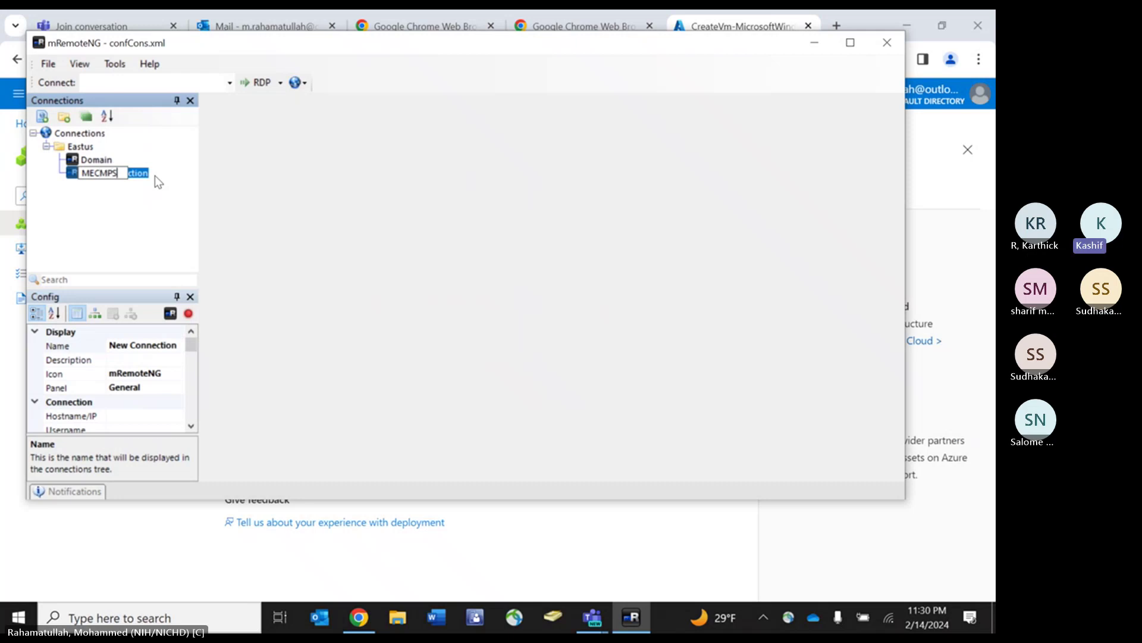
key("Return")
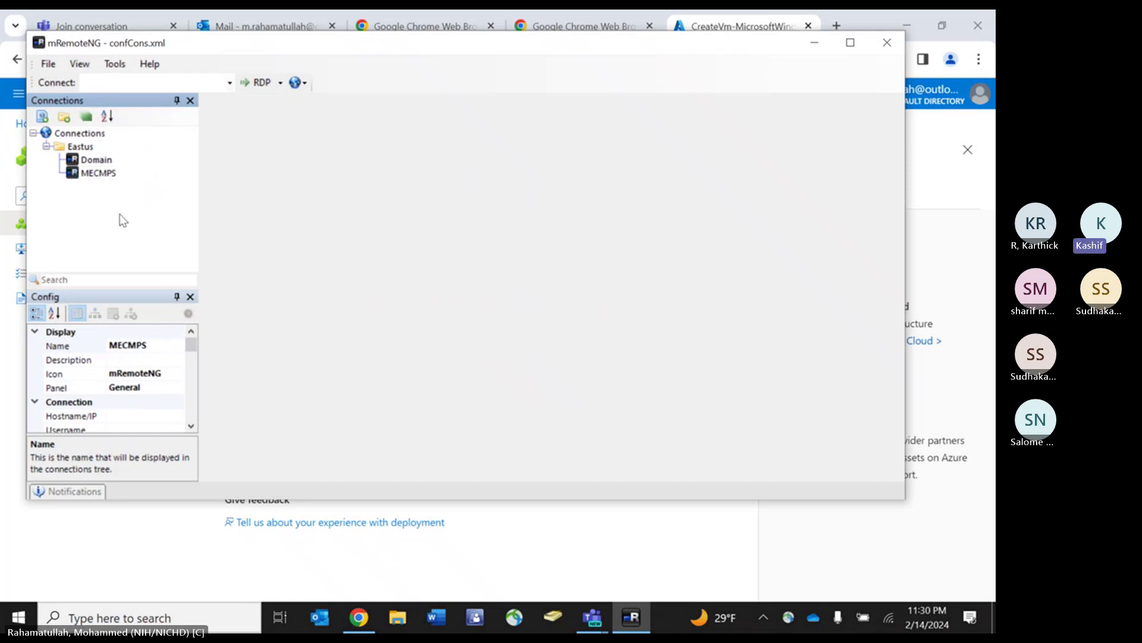
Add a third connection named URBWVM001 under Eastus and minimize mRemoteNG
left_click(86, 149)
right_click(88, 152)
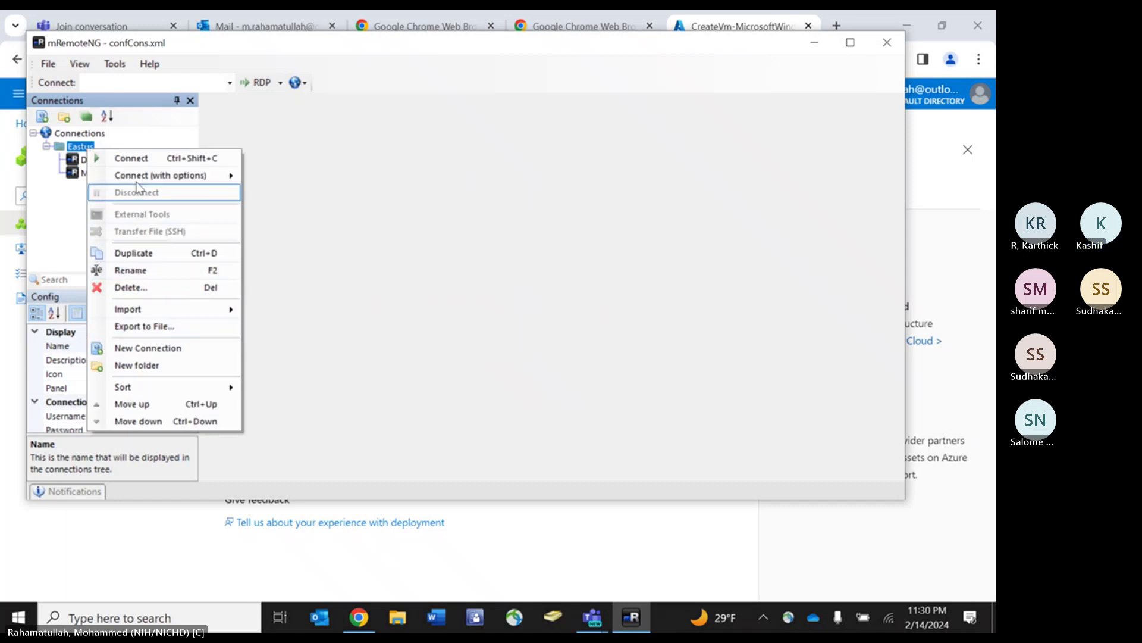
left_click(156, 348)
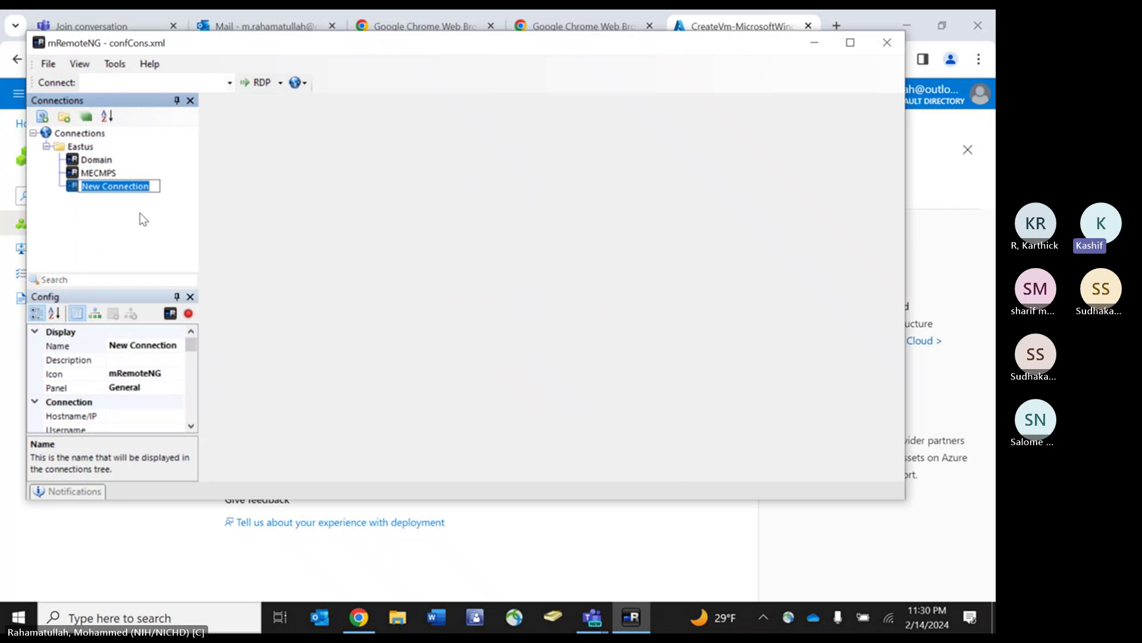
type("URB")
type("W")
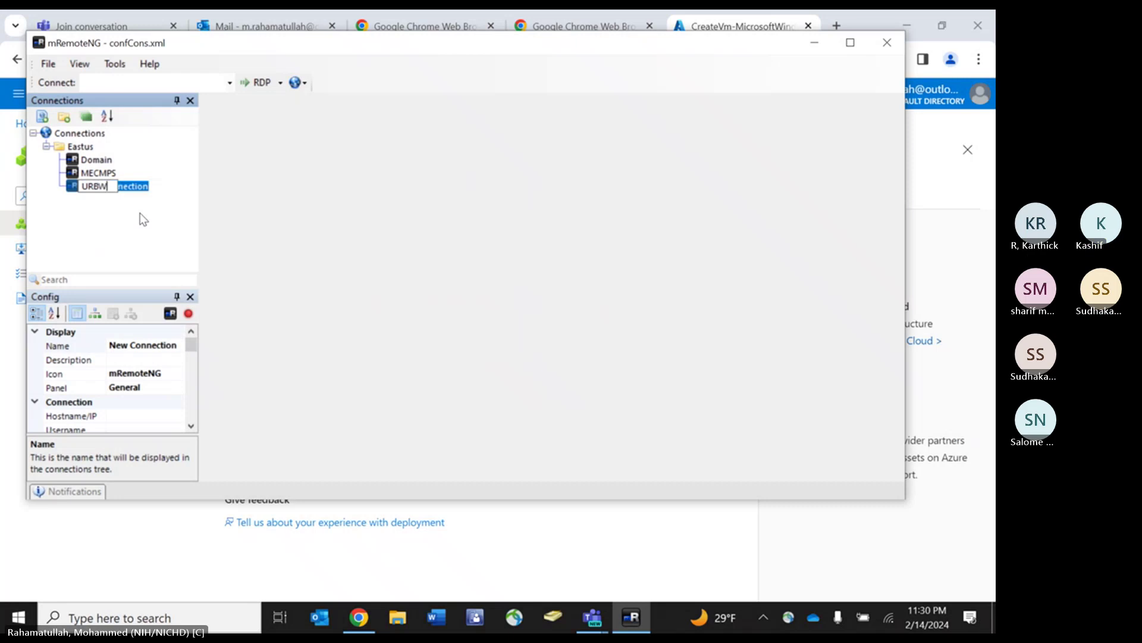
type("VM001")
left_click(148, 244)
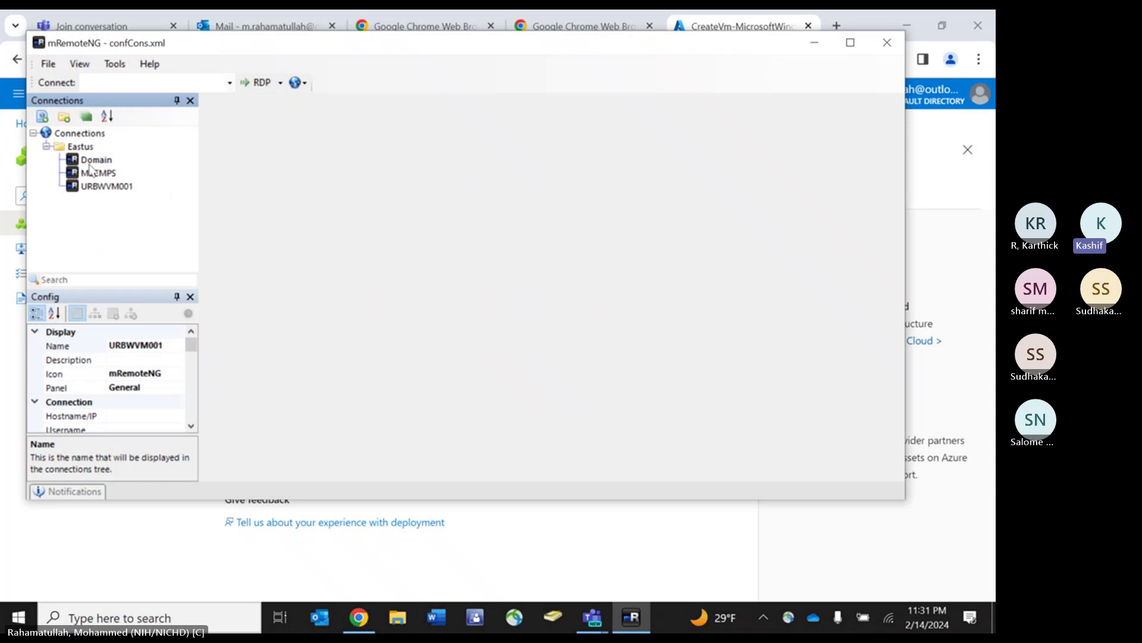
left_click(813, 44)
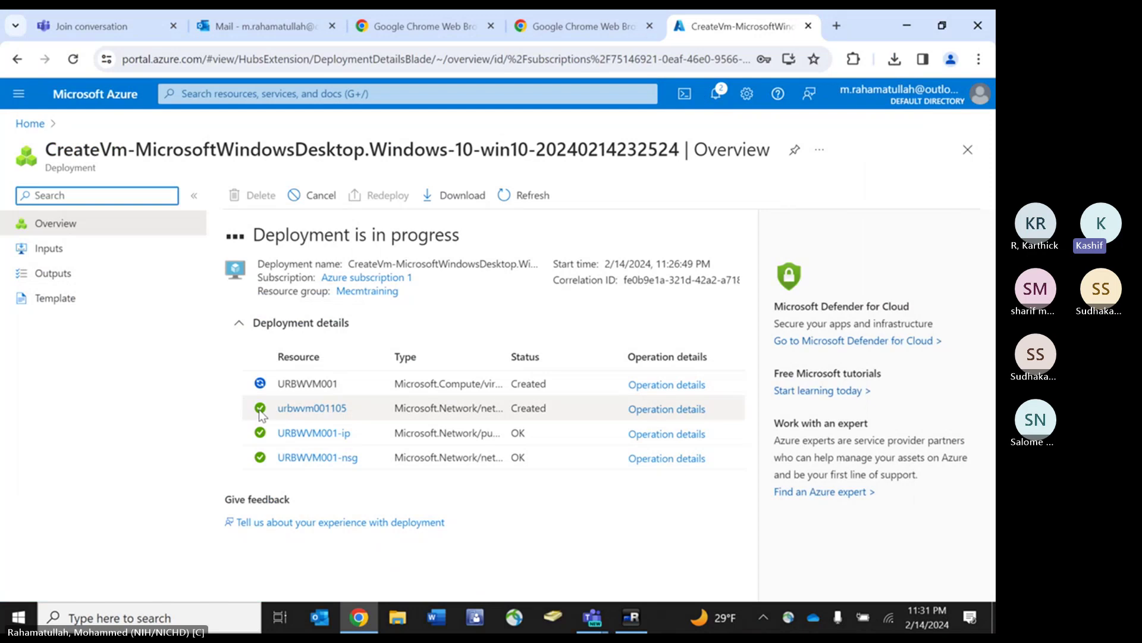
Open Virtual machines from the Azure search and copy the Domain VM's public IP 52.179.92.42
left_click(178, 95)
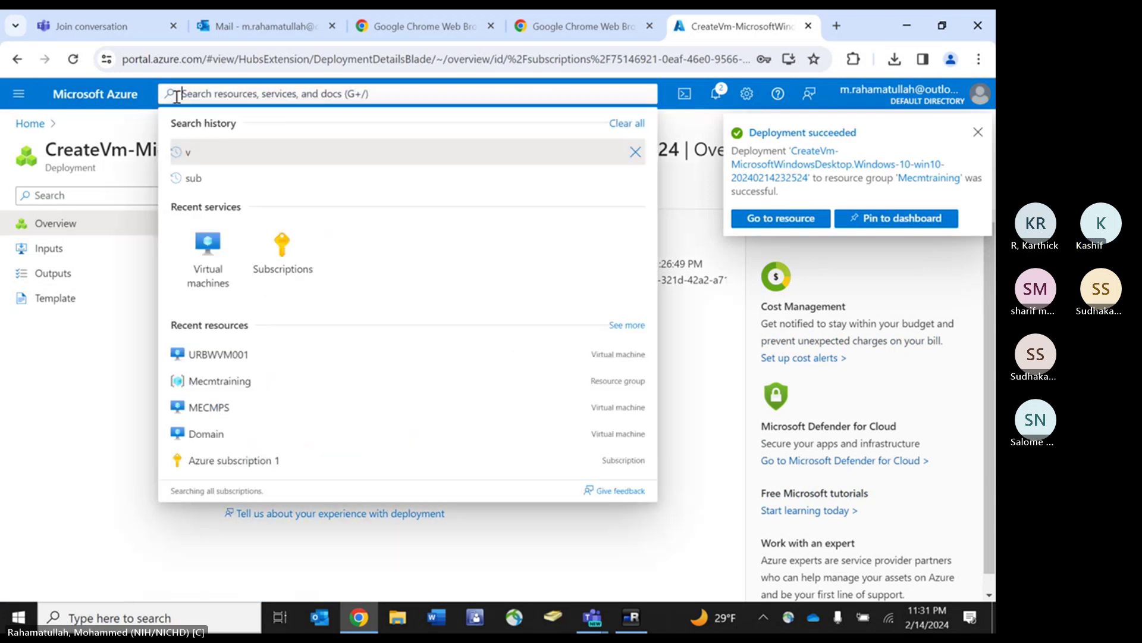
left_click(227, 256)
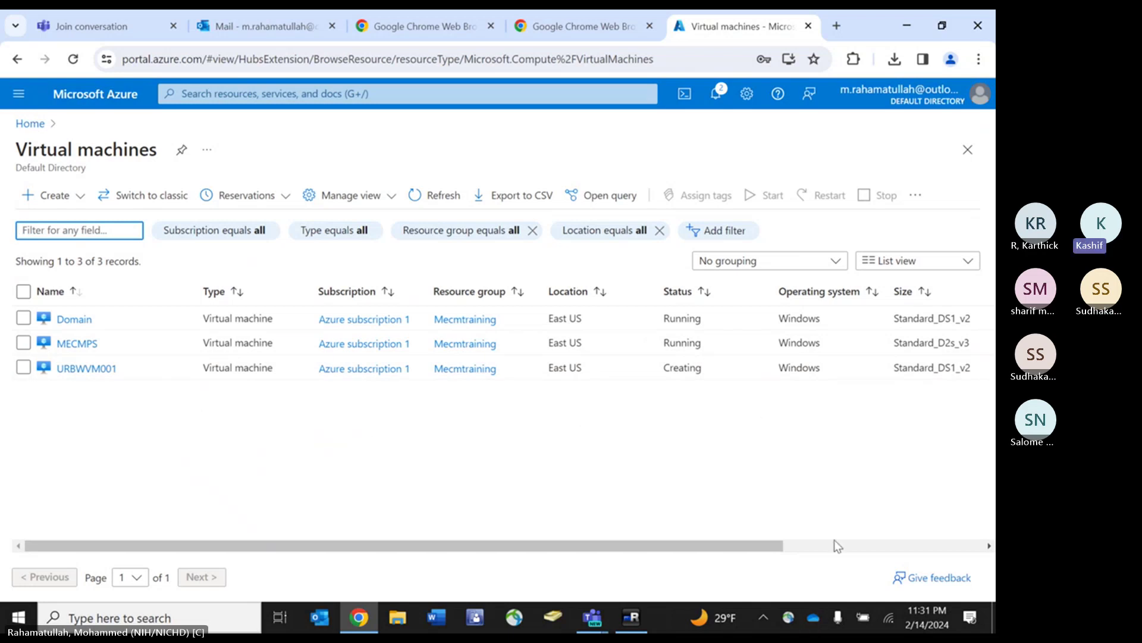
left_click_drag(765, 544, 987, 547)
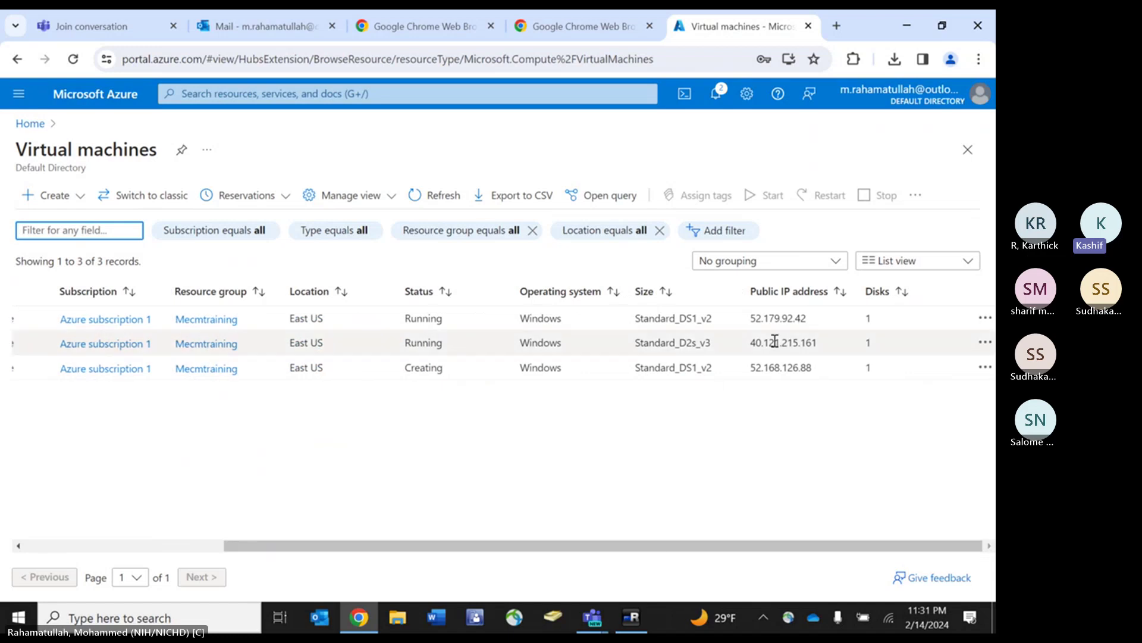
left_click_drag(808, 320, 799, 318)
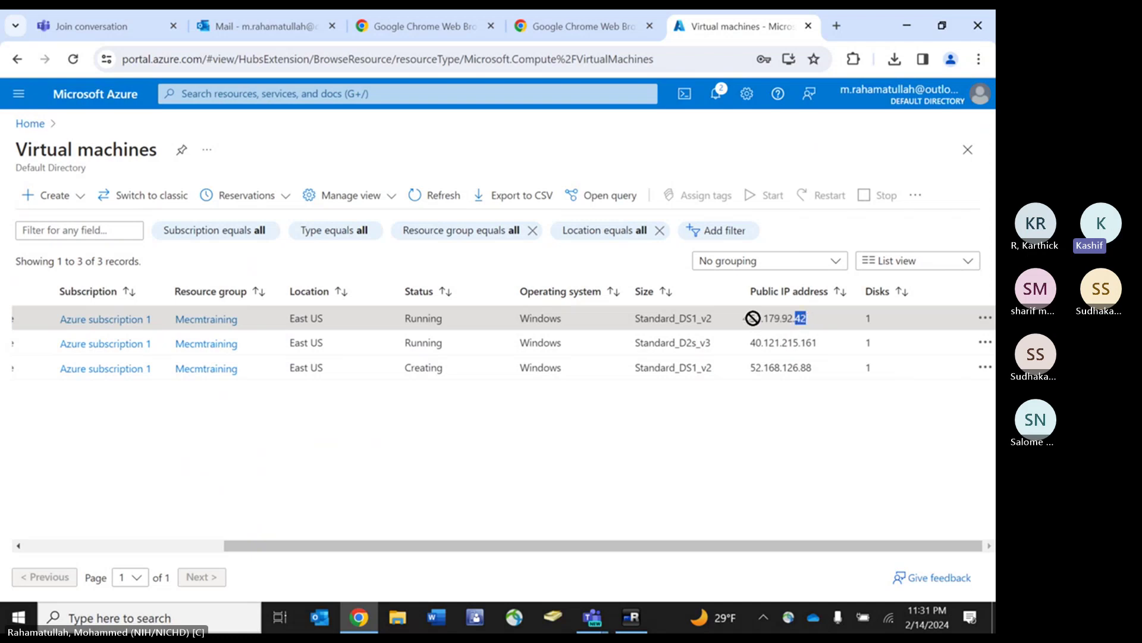
left_click_drag(751, 318, 809, 320)
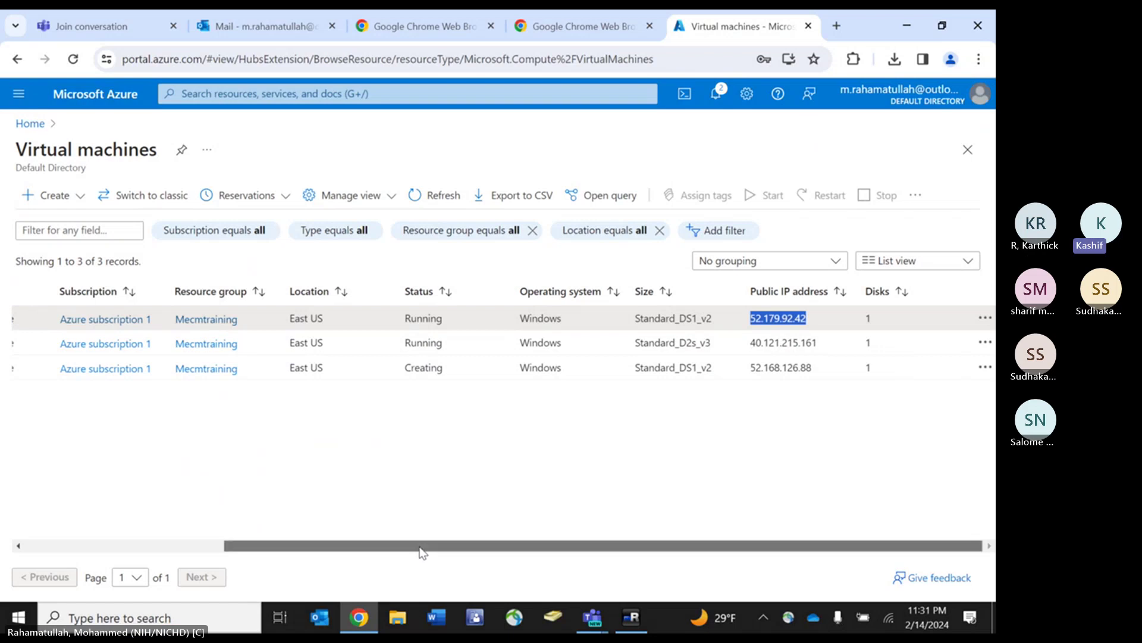
left_click_drag(421, 546, 220, 546)
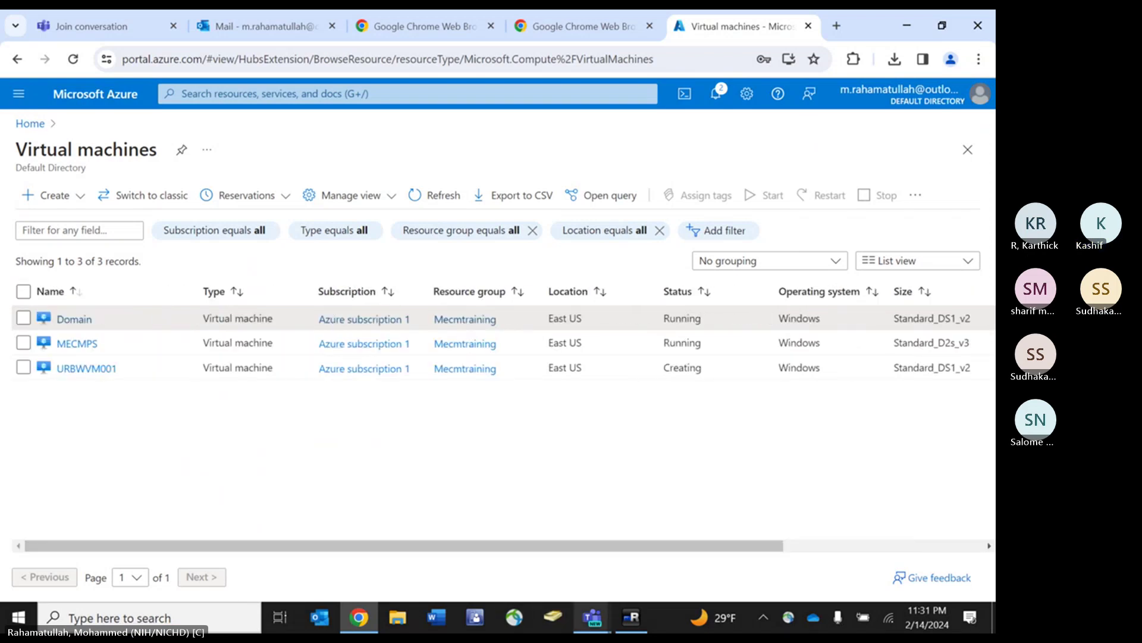
Paste 52.179.92.42 as the Domain connection's Hostname/IP
left_click(633, 618)
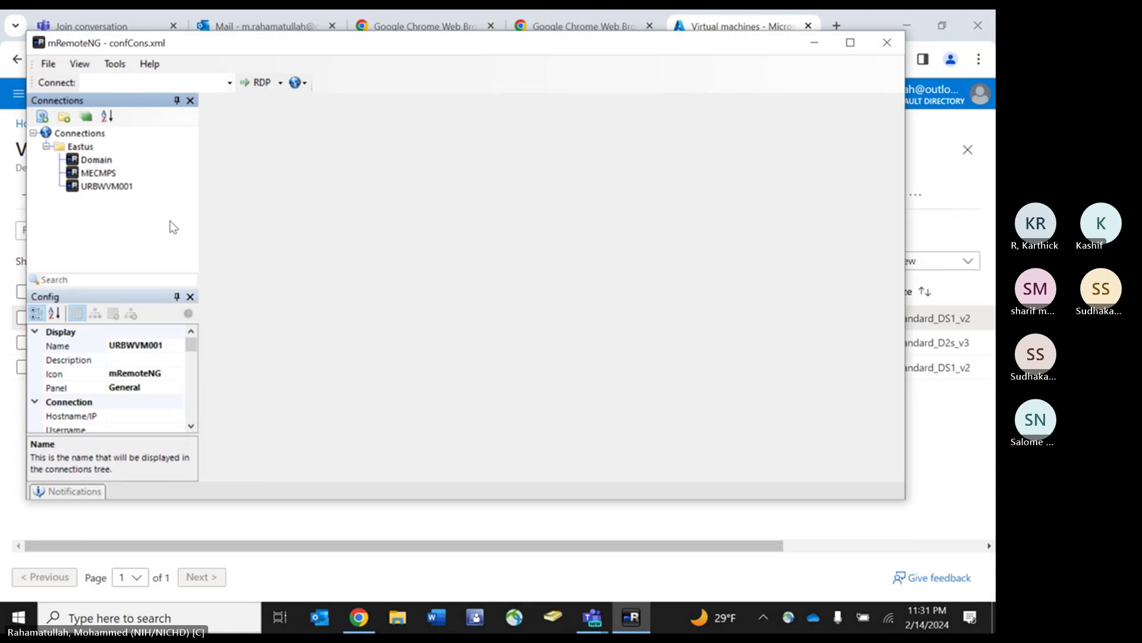
left_click(90, 161)
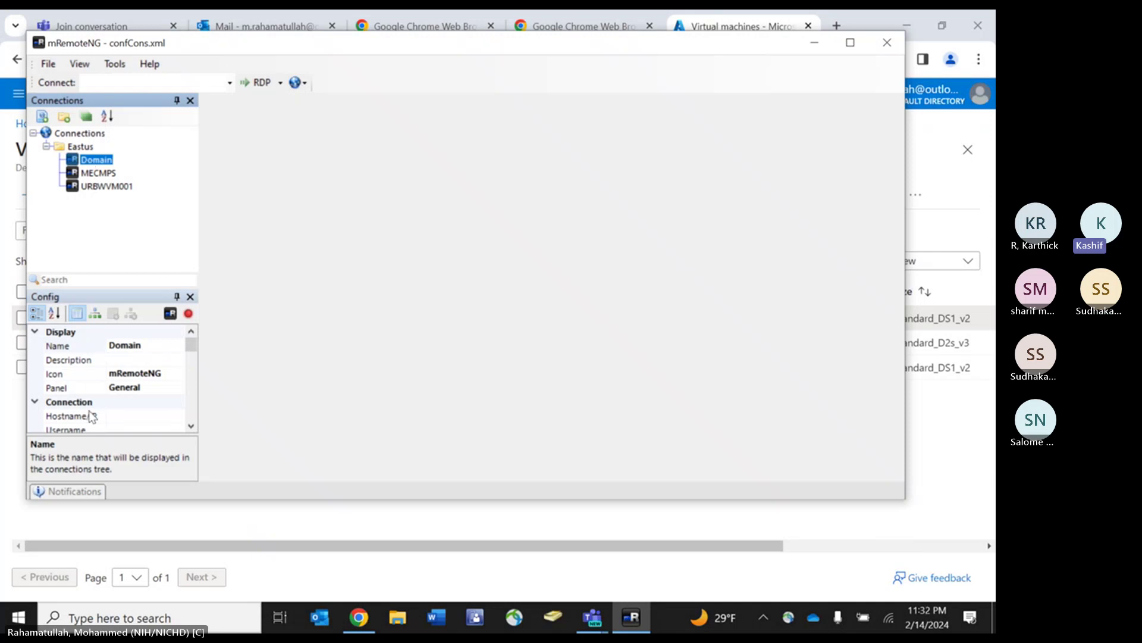
left_click(123, 416)
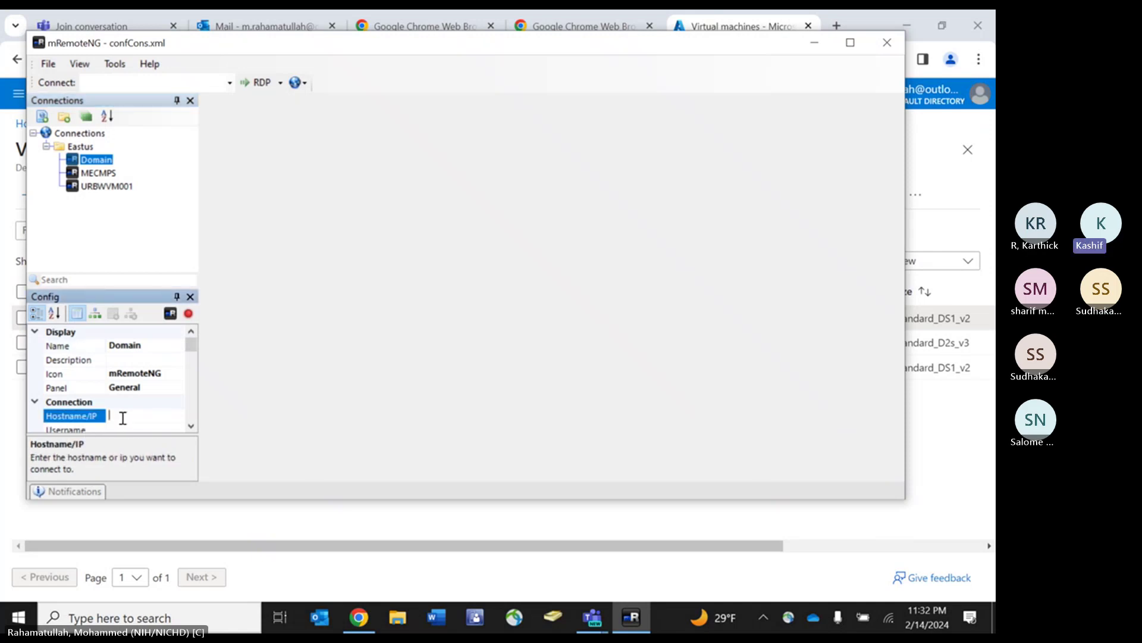
type("52.179.92.42")
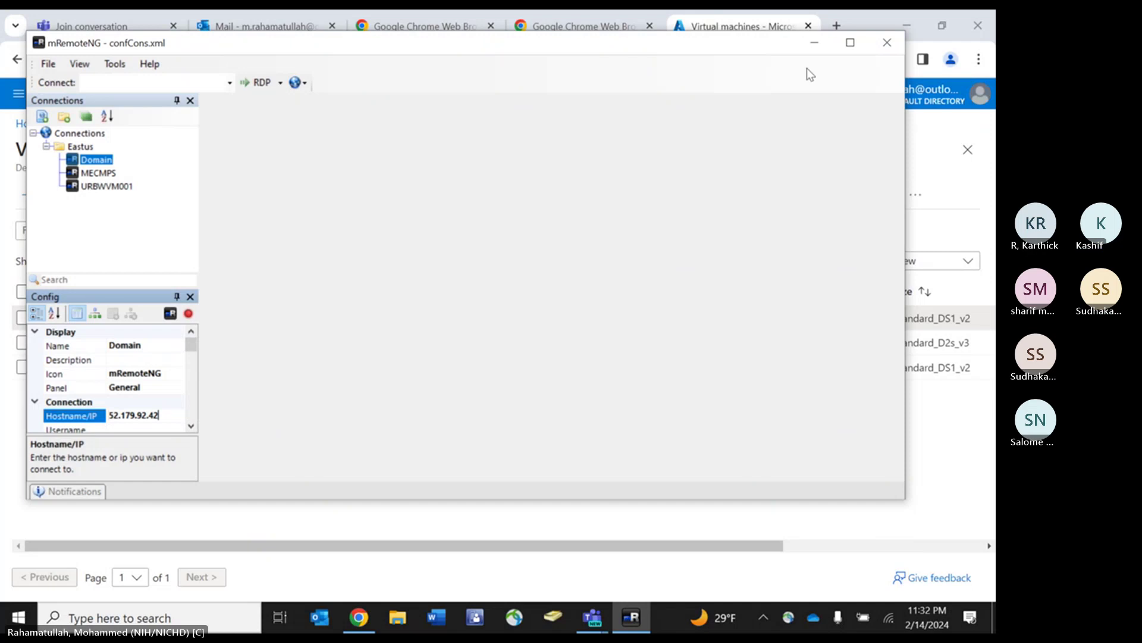
Copy the MECMPS VM's IP from Azure and set it as MECMPS's Hostname/IP, 40.121.215.161
left_click(815, 44)
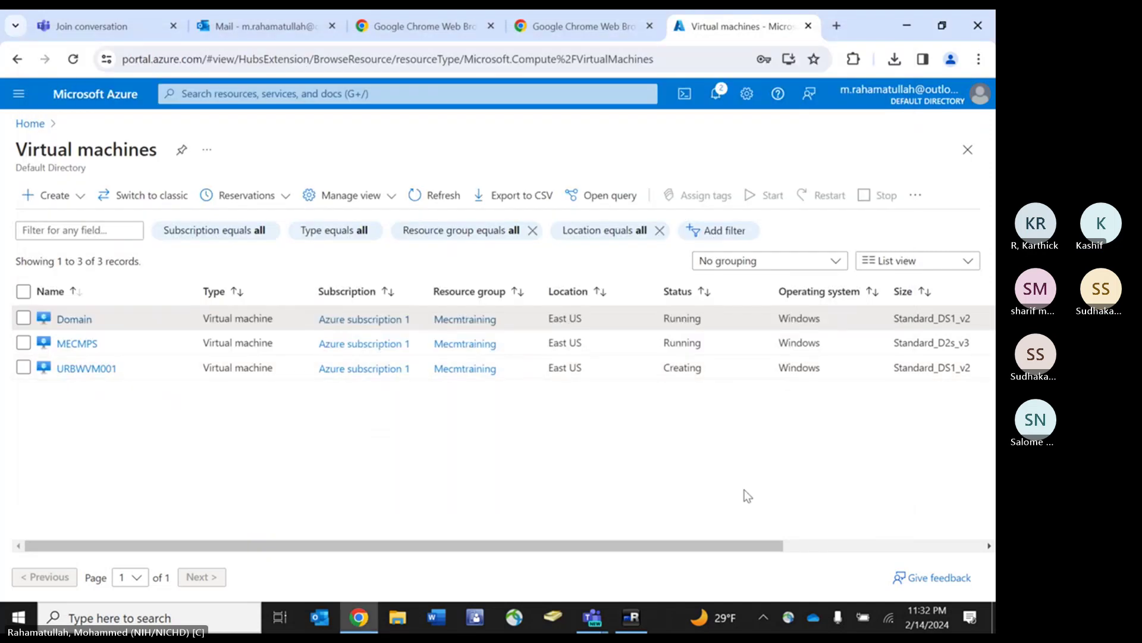
left_click_drag(643, 545, 908, 539)
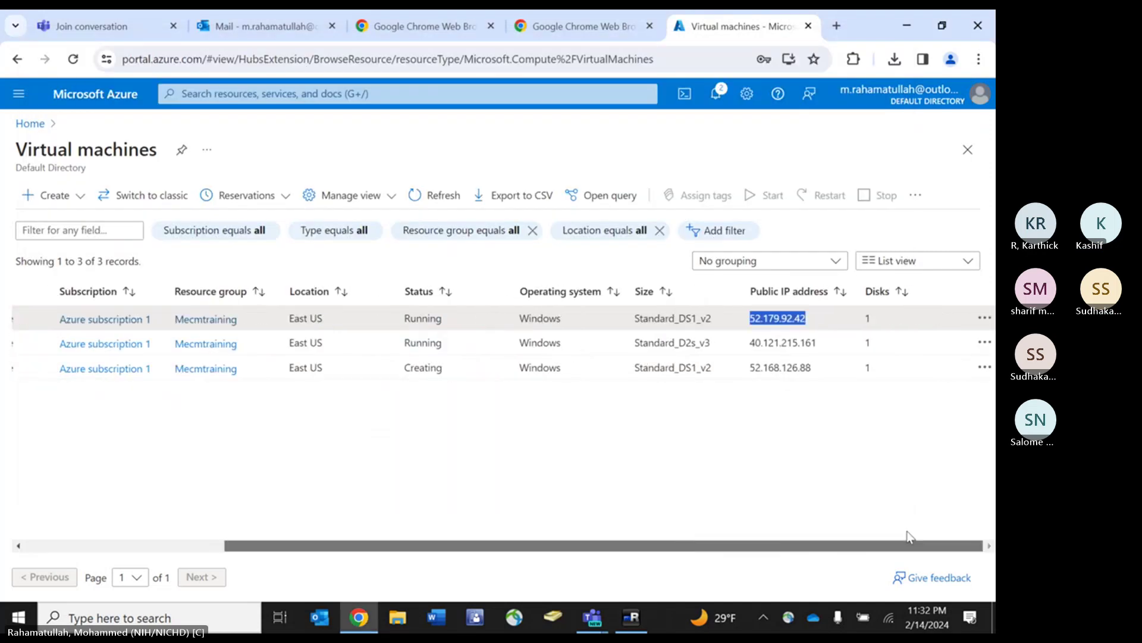
double_click(805, 344)
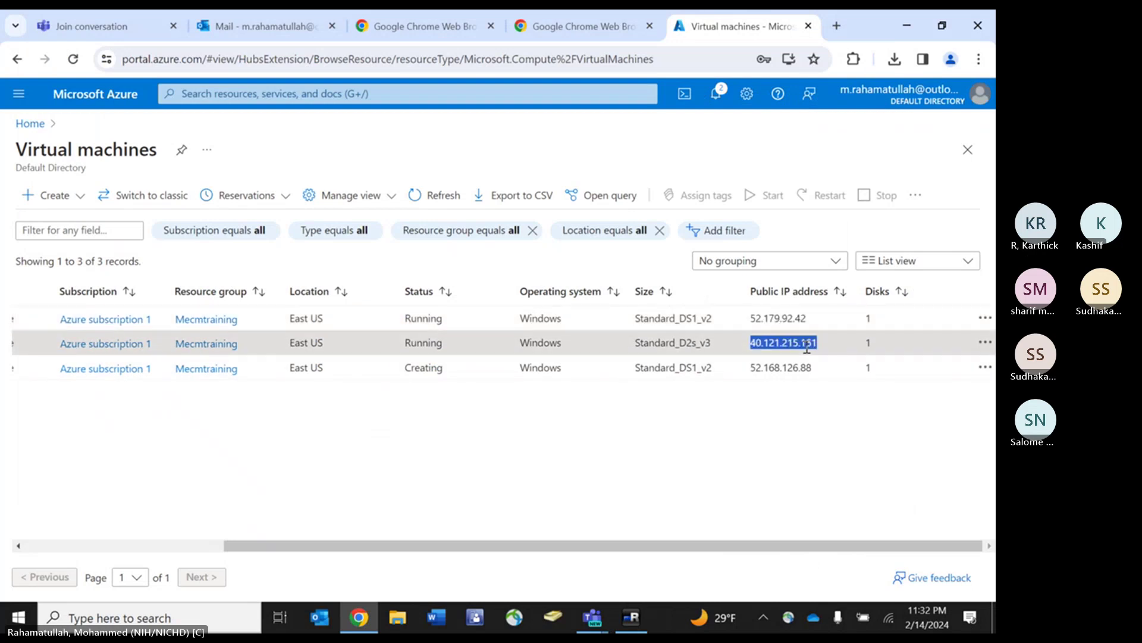
left_click(629, 621)
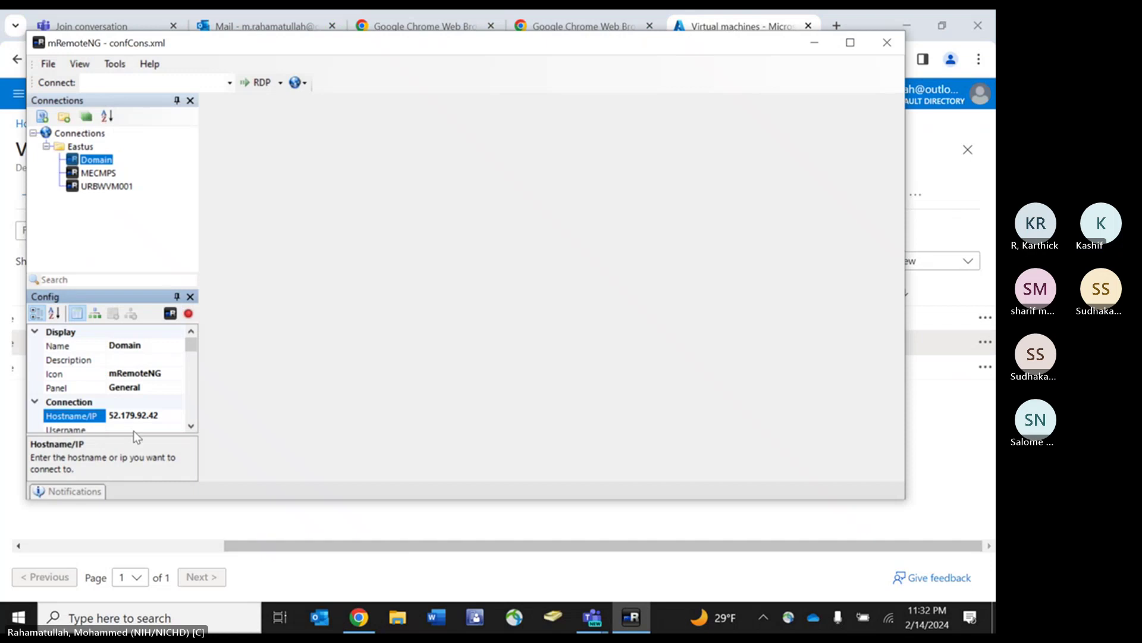
left_click(191, 426)
left_click(191, 426)
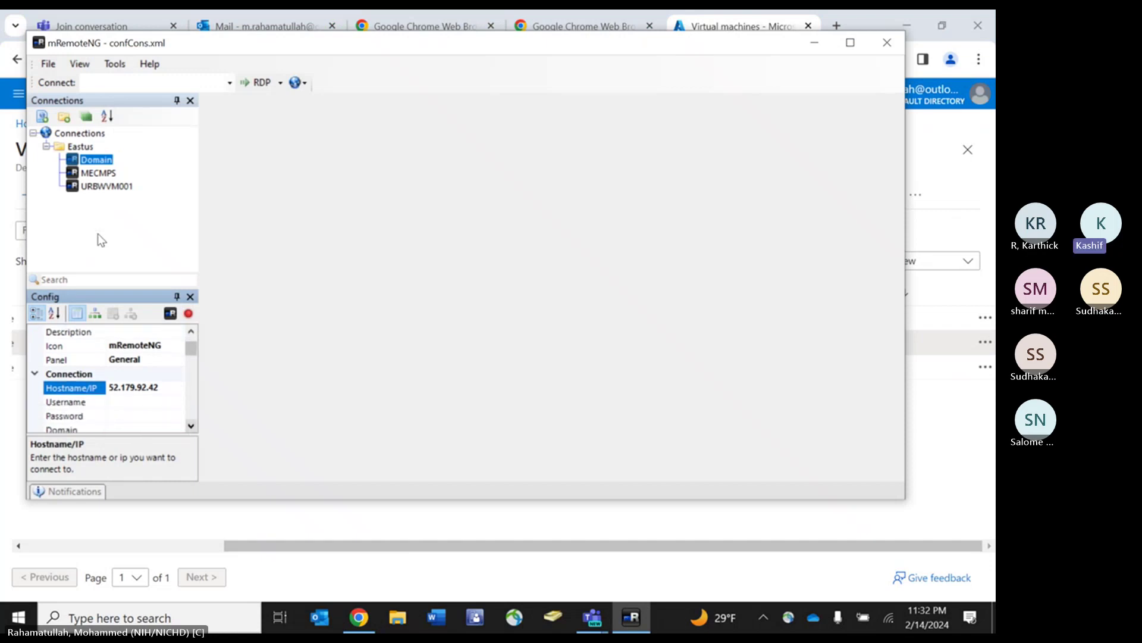
left_click(92, 174)
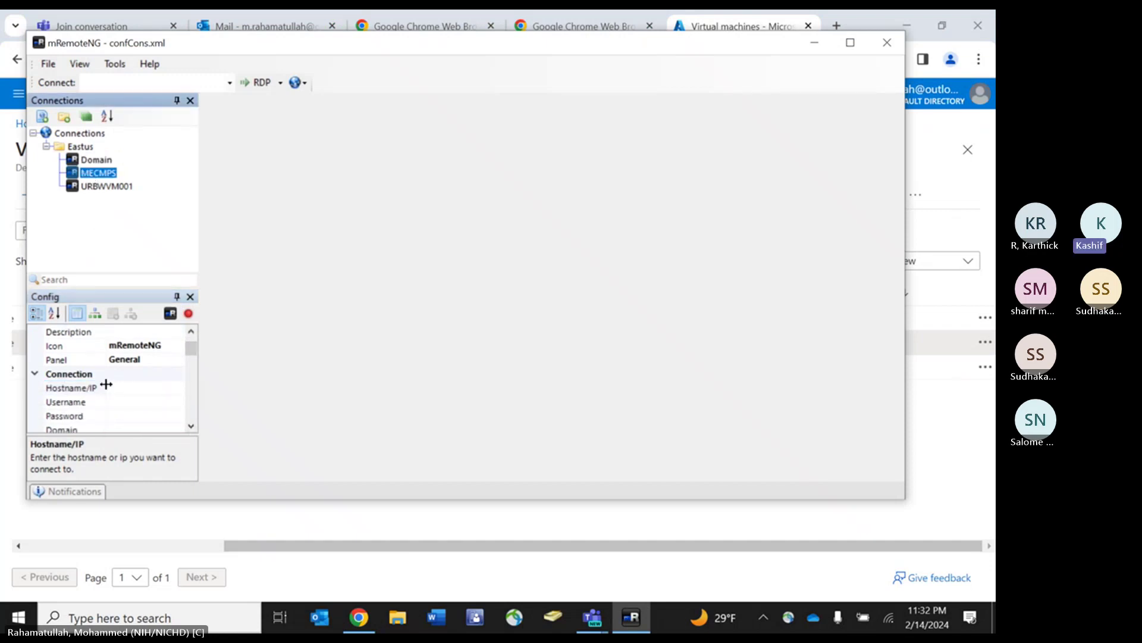
left_click(129, 388)
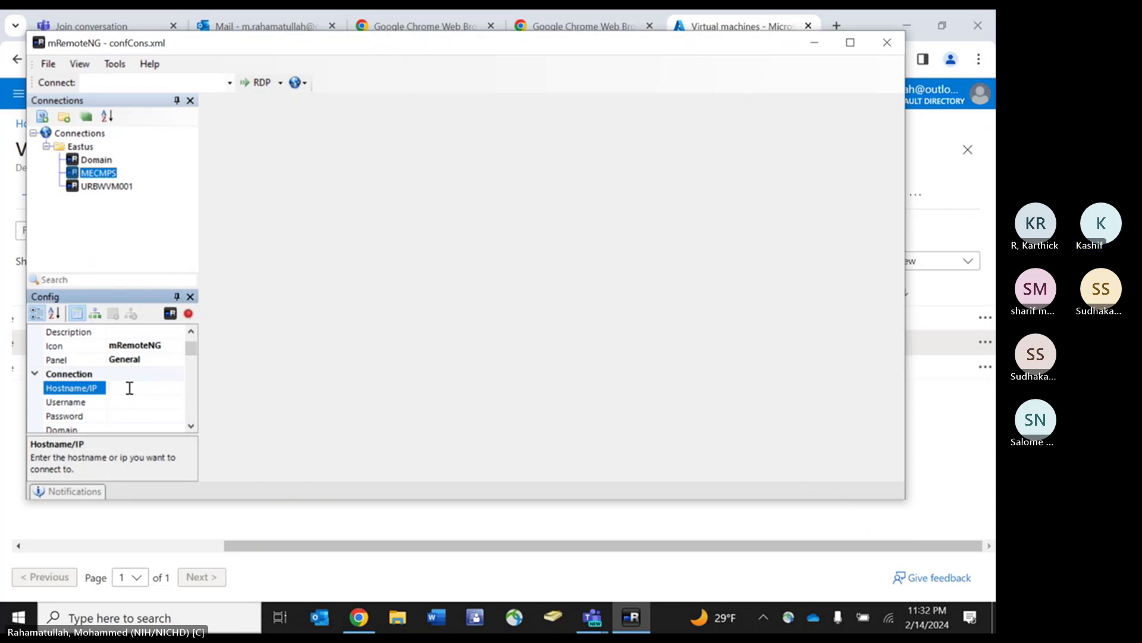
type("40.121.215.161")
Copy the third VM's public IP 52.168.126.88 from the Azure VM list
left_click(812, 43)
double_click(770, 368)
key("ctrl+c")
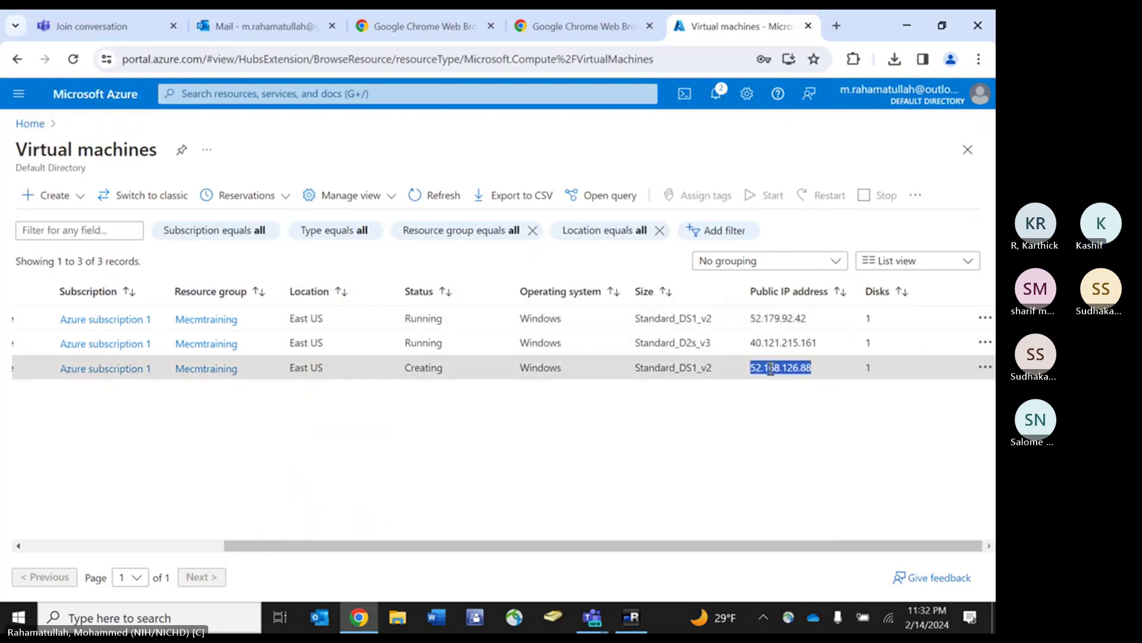
left_click(631, 617)
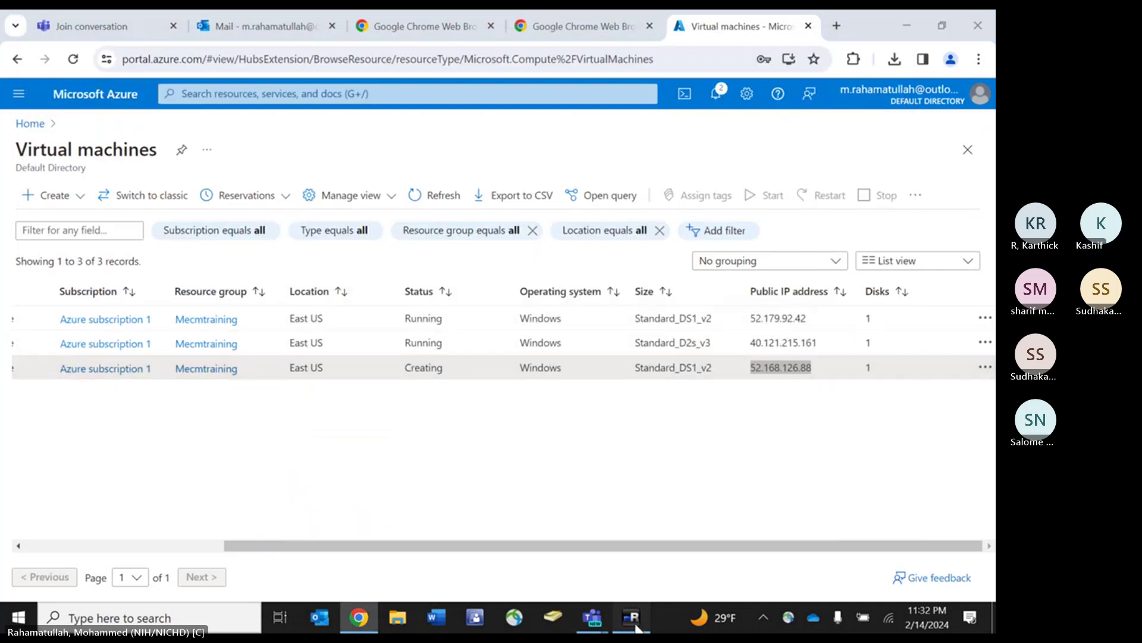
Set URBWVM001's host to 52.168.126.88 and enter its login username and password
left_click(102, 186)
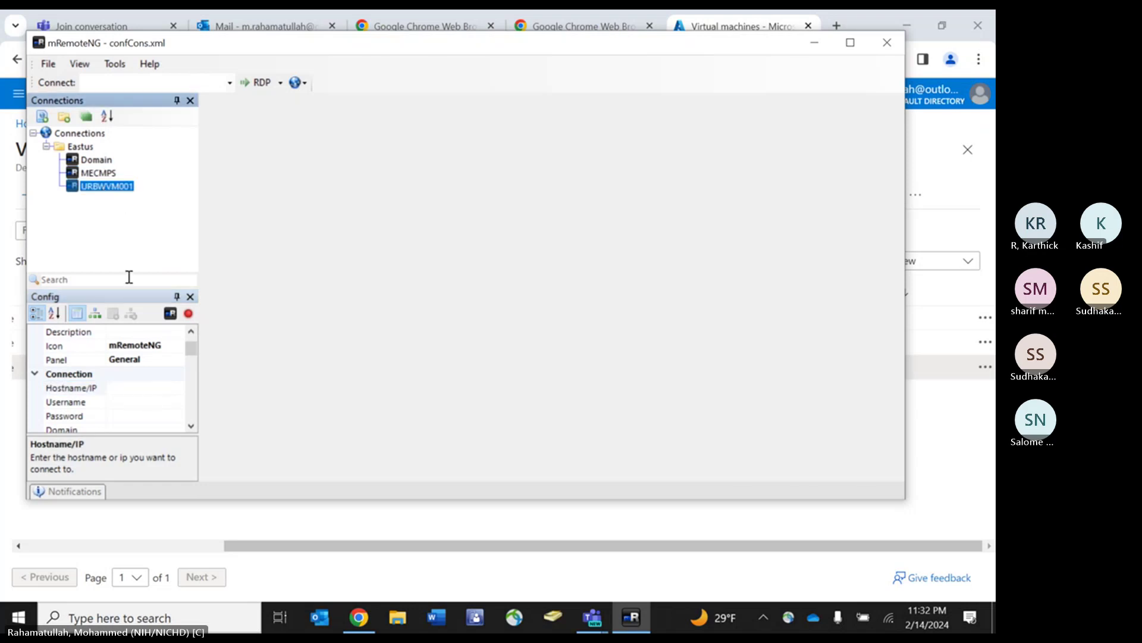
left_click(125, 391)
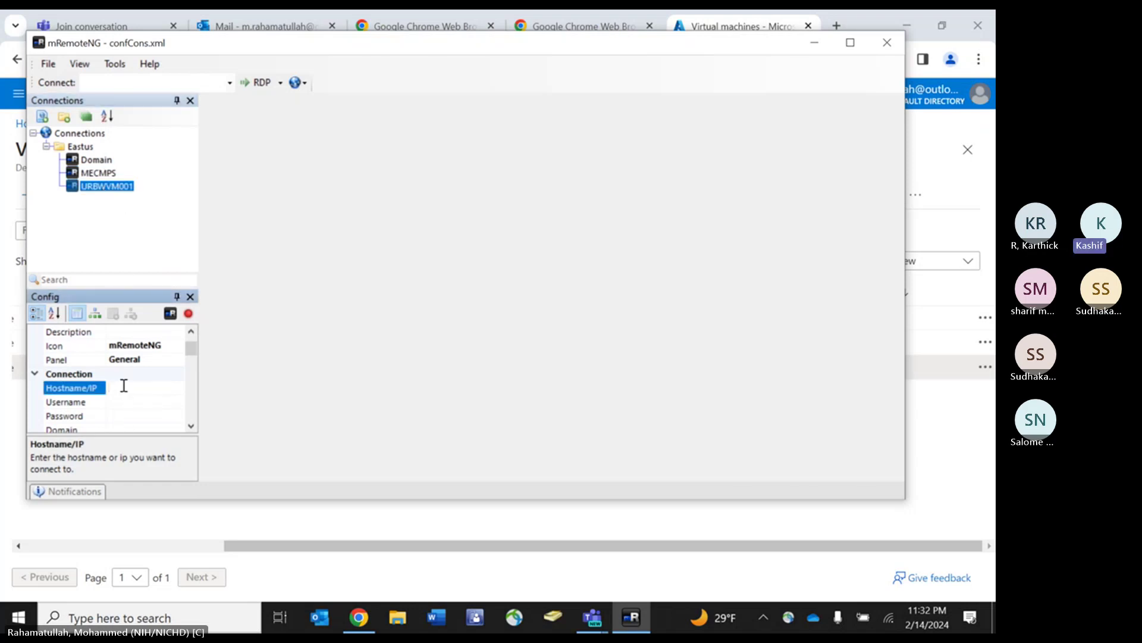
key("ctrl+v")
left_click(134, 401)
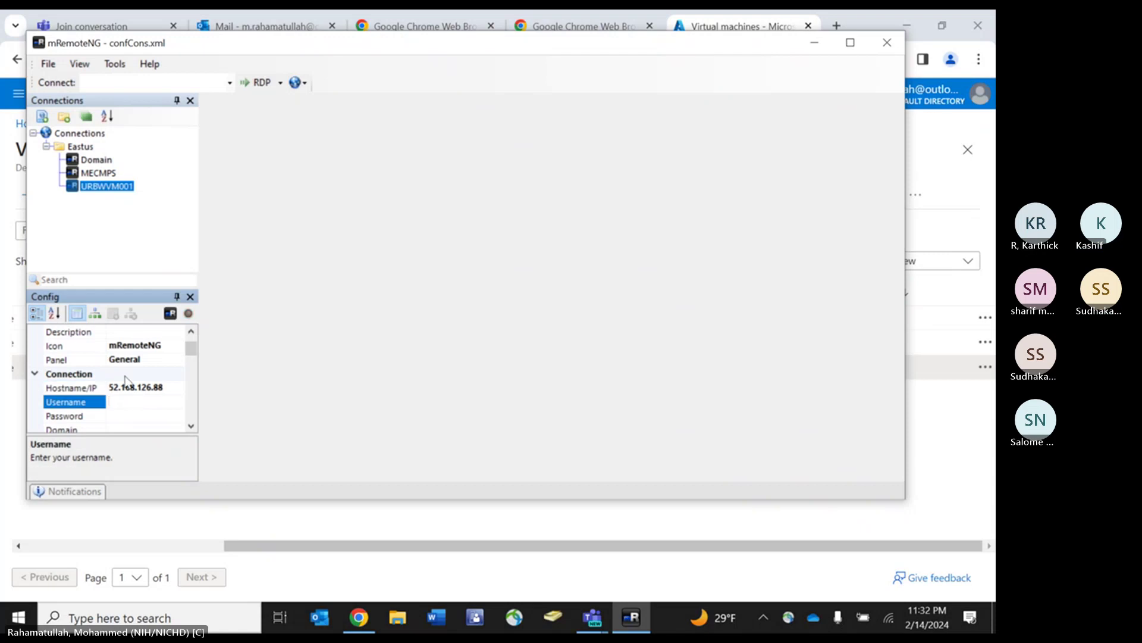
type("Mohammed")
left_click(126, 416)
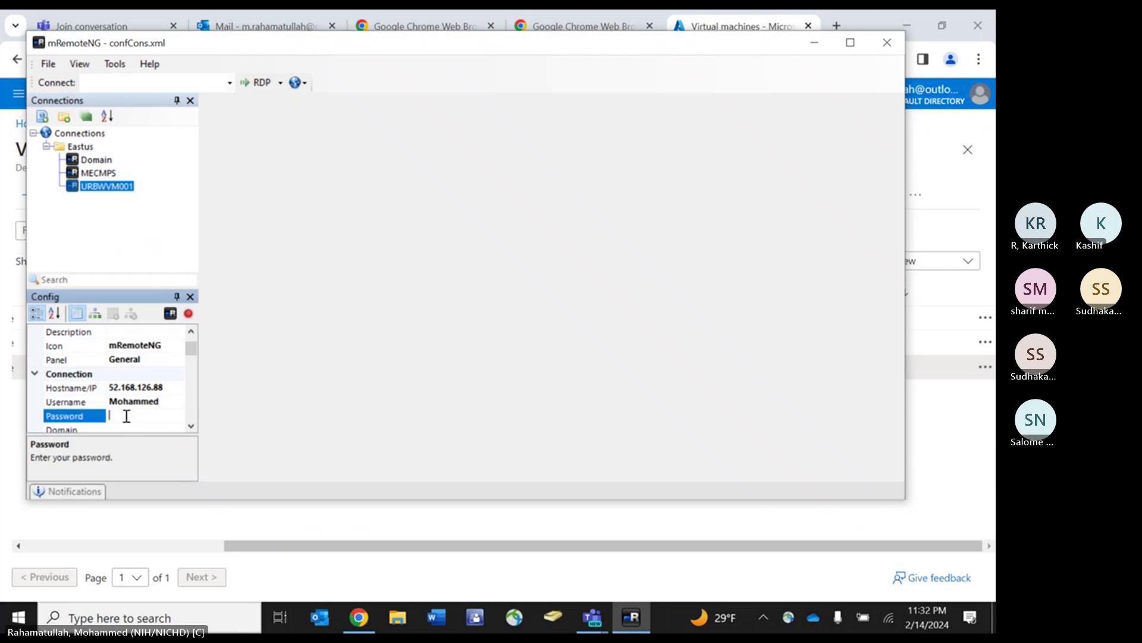
type("*********")
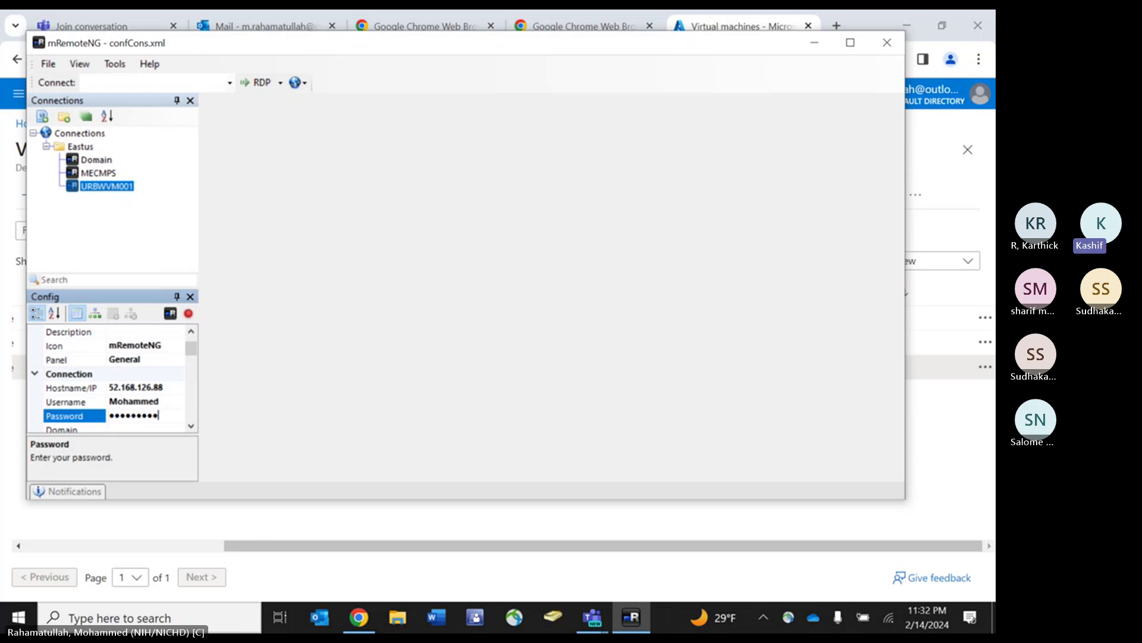
type("*****")
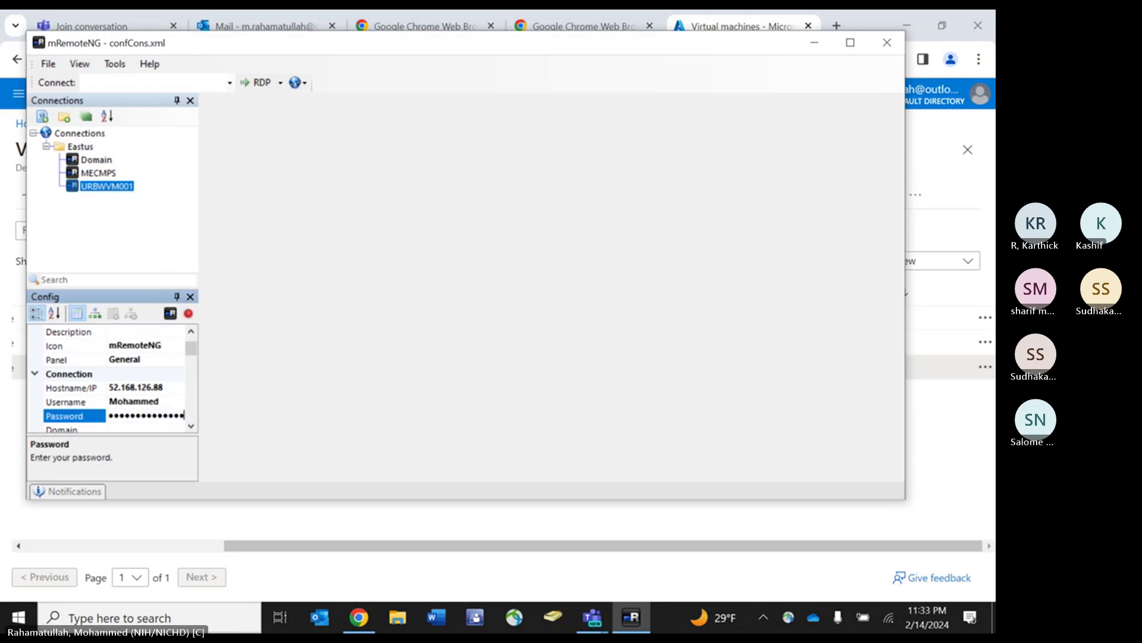
scroll(144, 331, "down", 1)
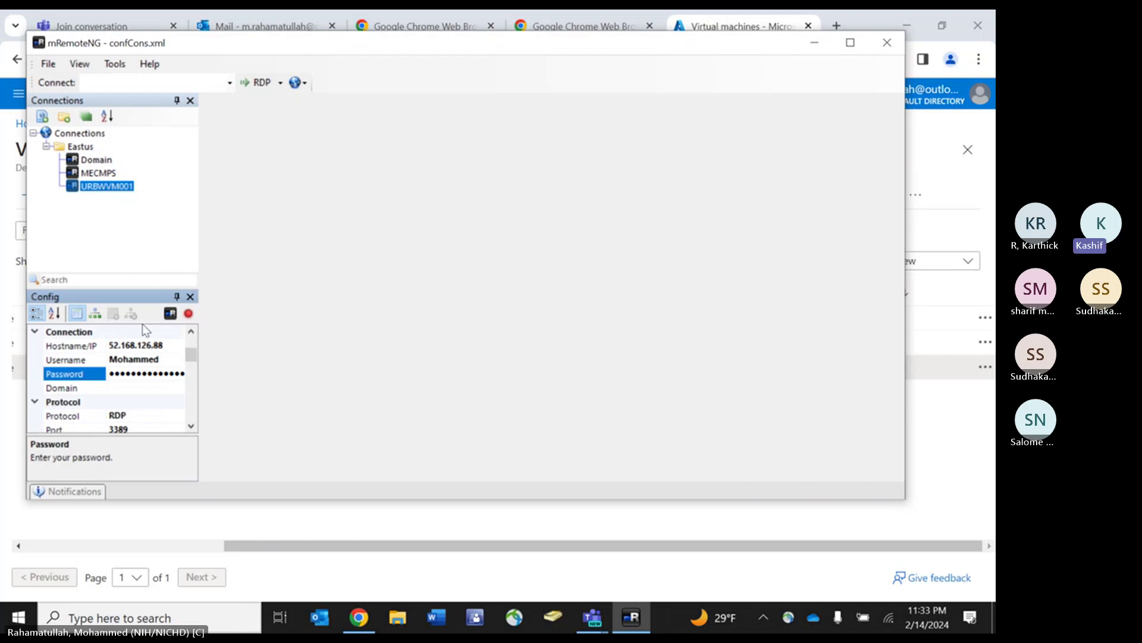
scroll(143, 324, "up", 1)
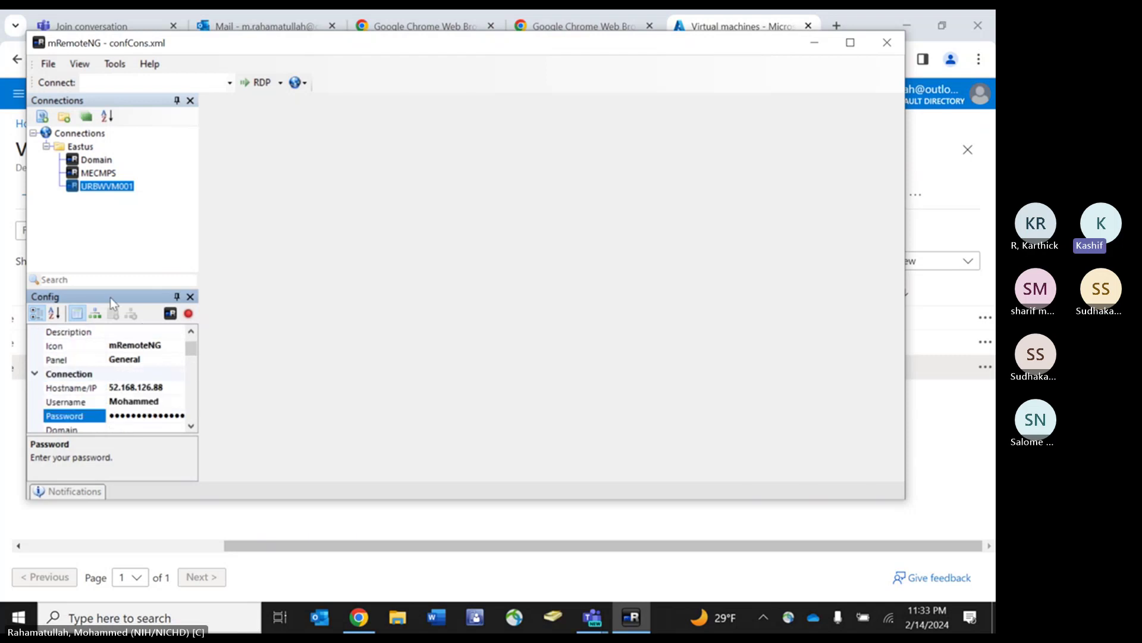
Enter the login username and password for the MECMPS connection
left_click(110, 173)
left_click(145, 401)
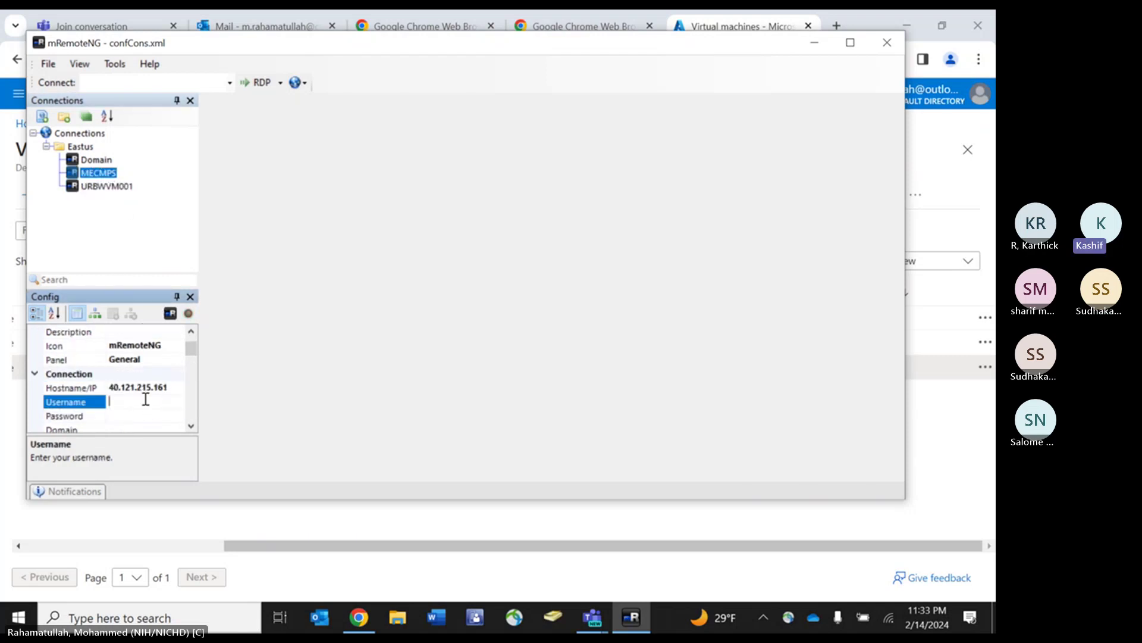
type("Mohammed")
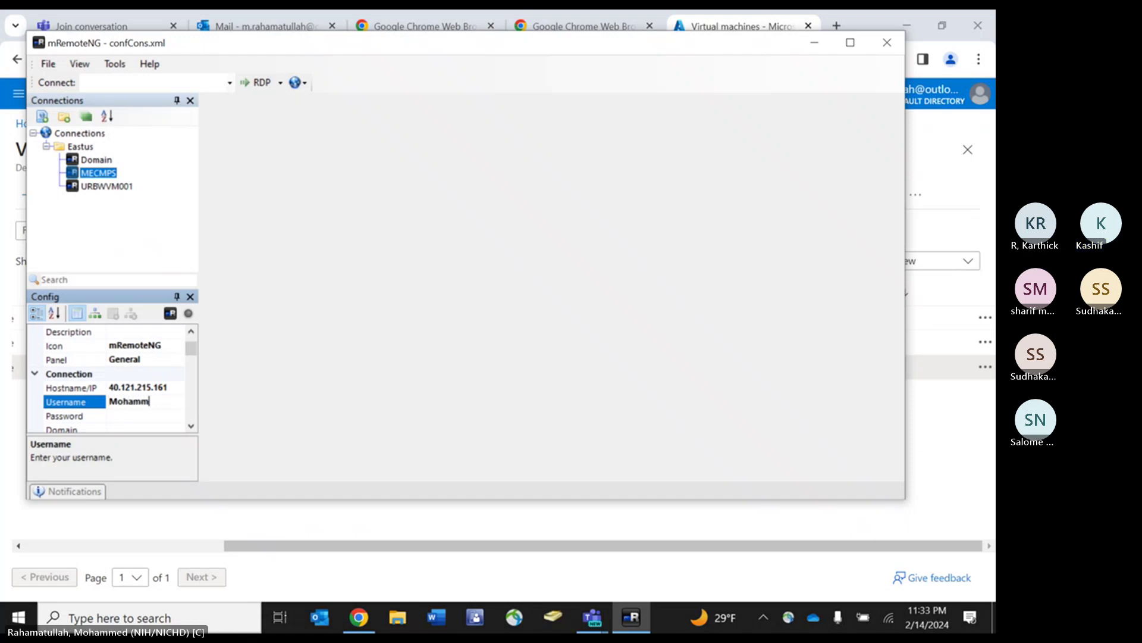
left_click(149, 417)
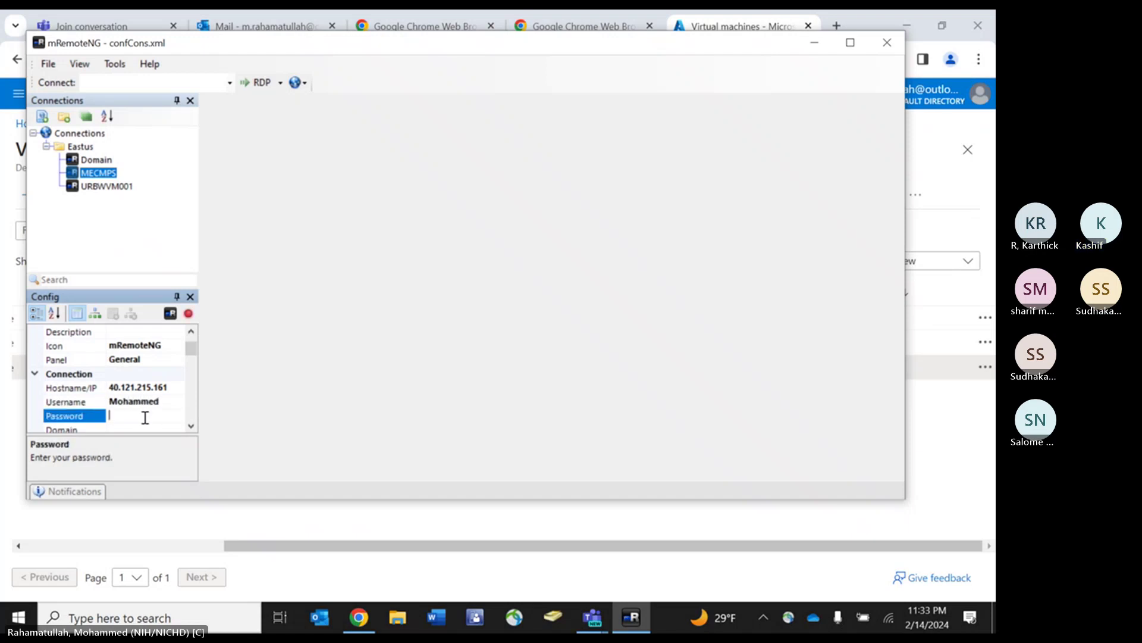
type("••••••••••••")
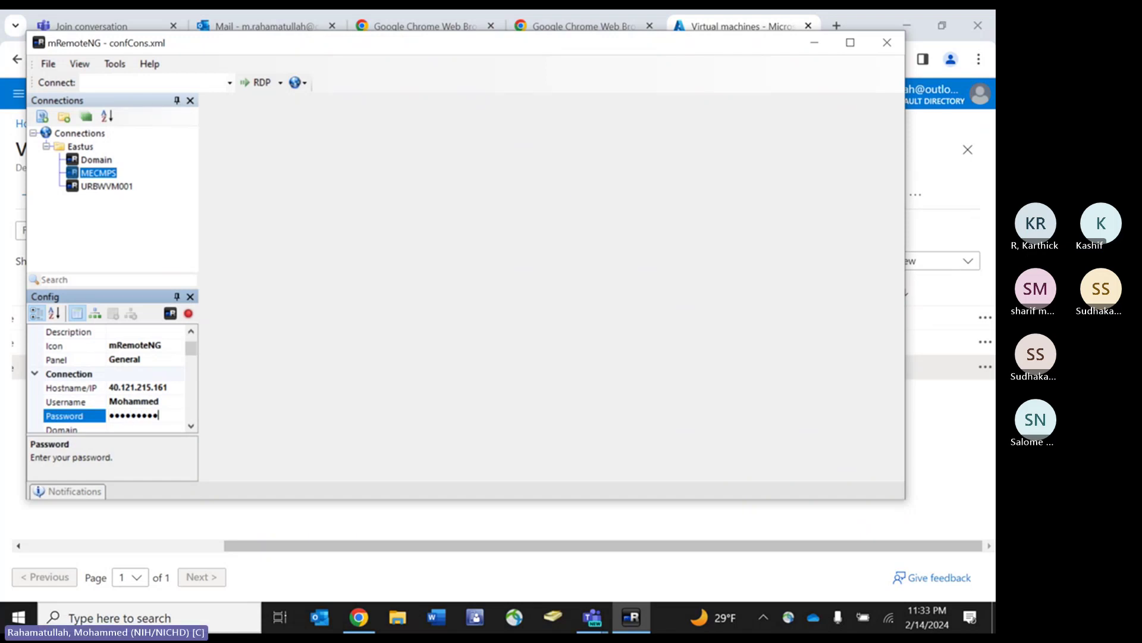
type("••")
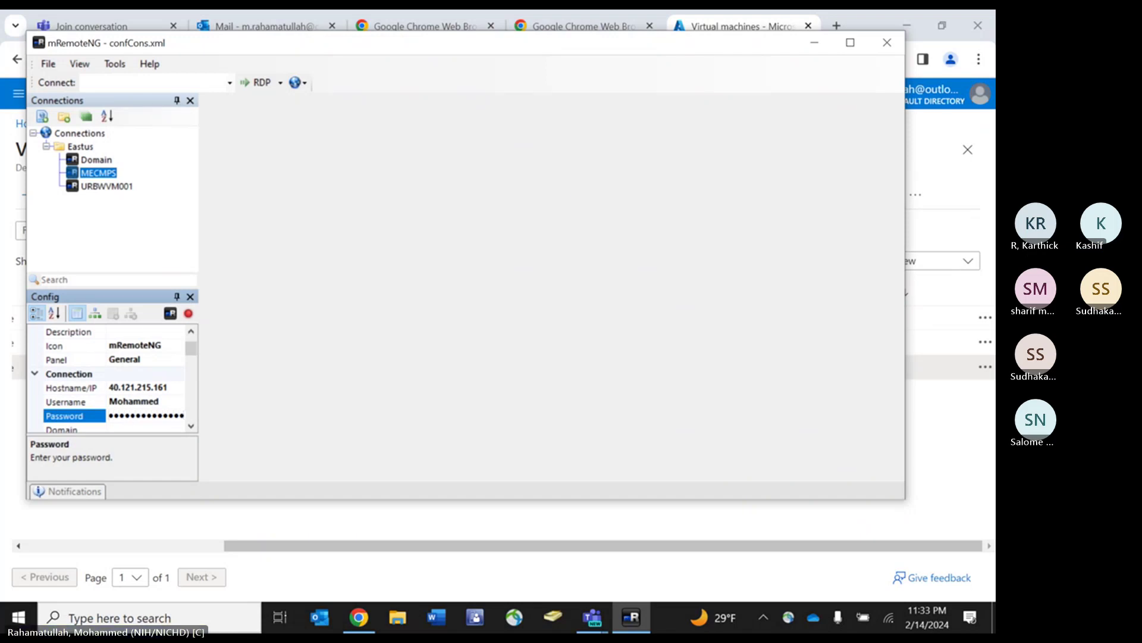
Enter the login username and password for the Domain connection
left_click(96, 160)
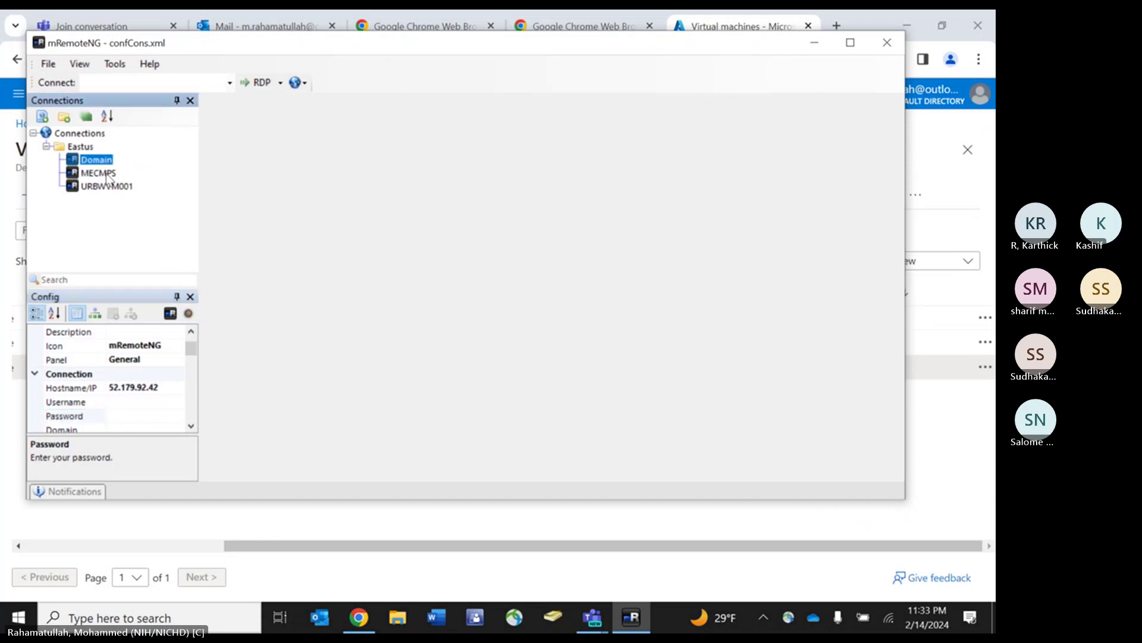
left_click(126, 400)
type("Mohammed")
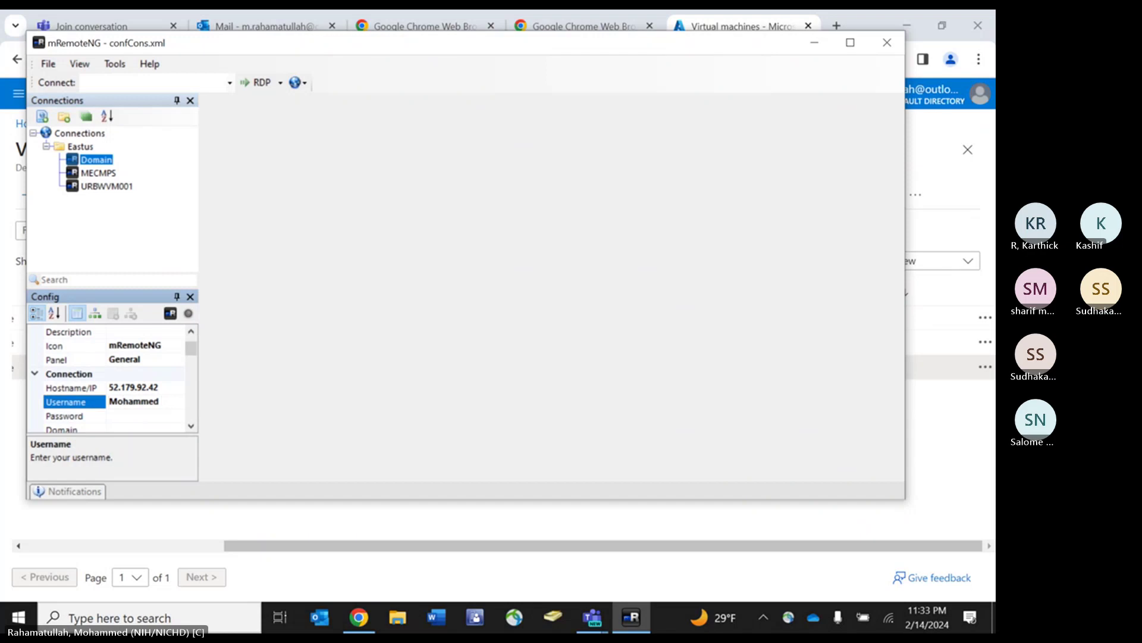
left_click(126, 414)
type("•")
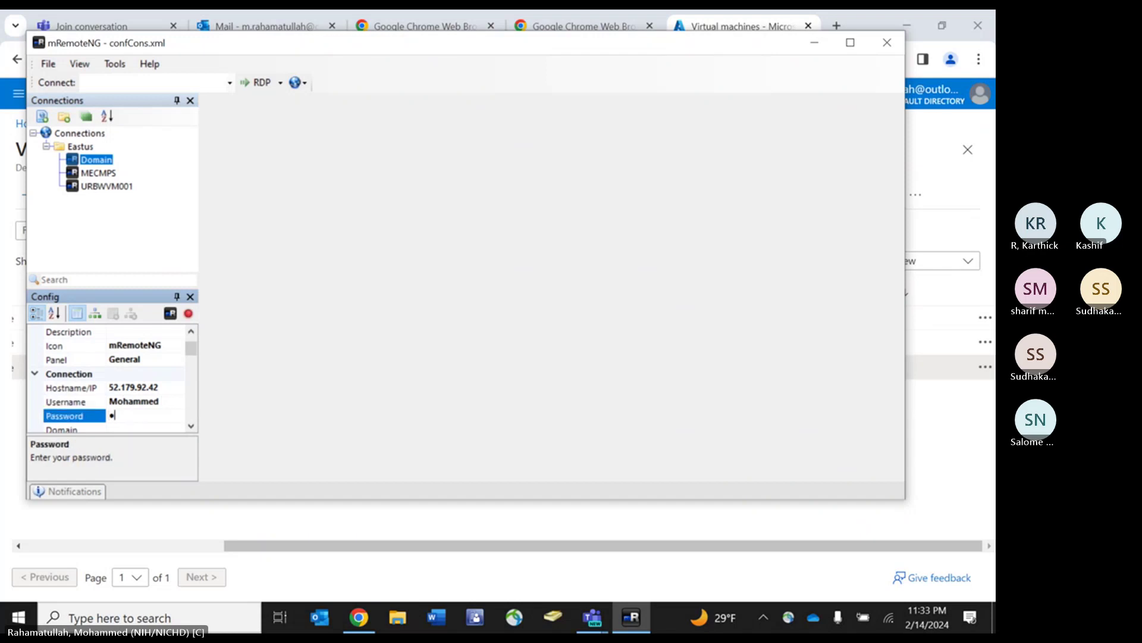
type("•••••••••••••")
left_click(291, 405)
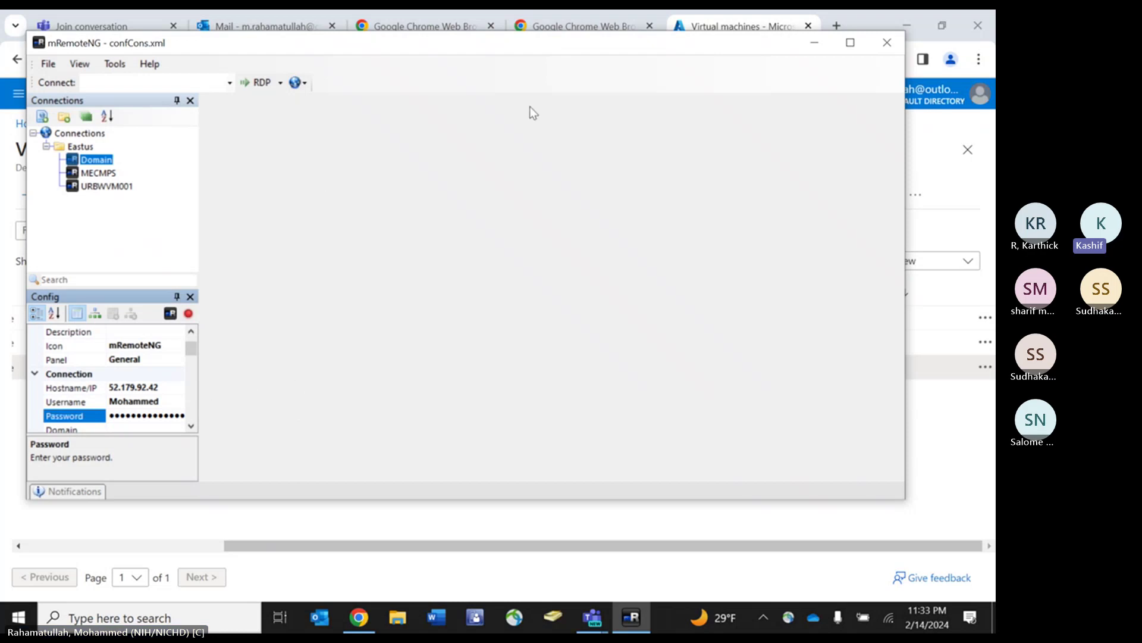
Save the connections file via File > Save Connection File
left_click(60, 68)
mouse_move(79, 67)
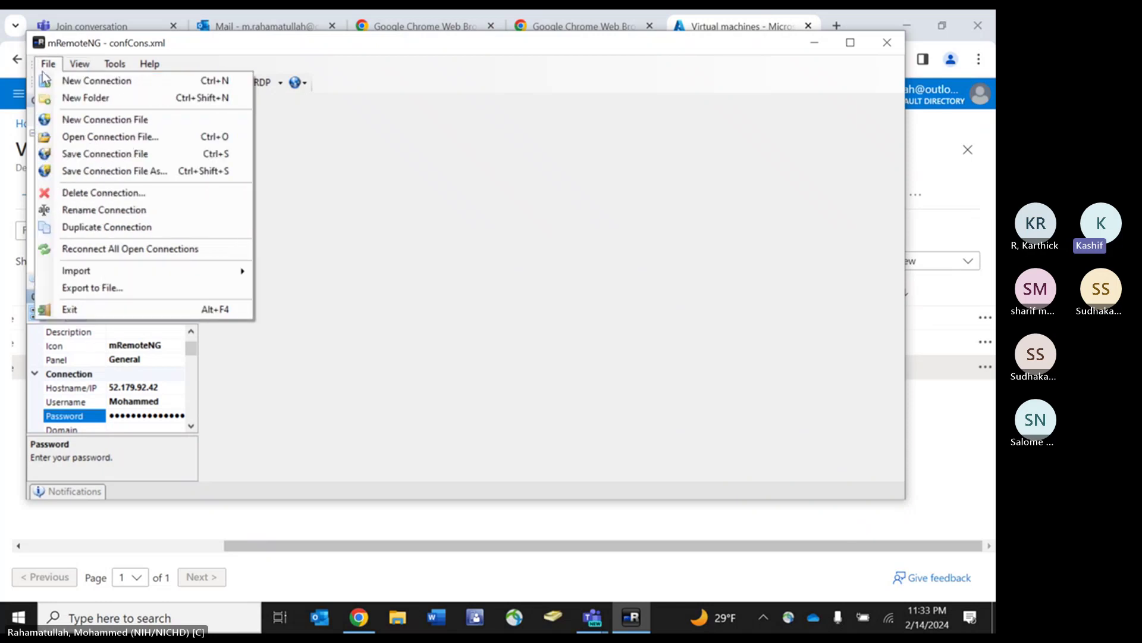
left_click(117, 156)
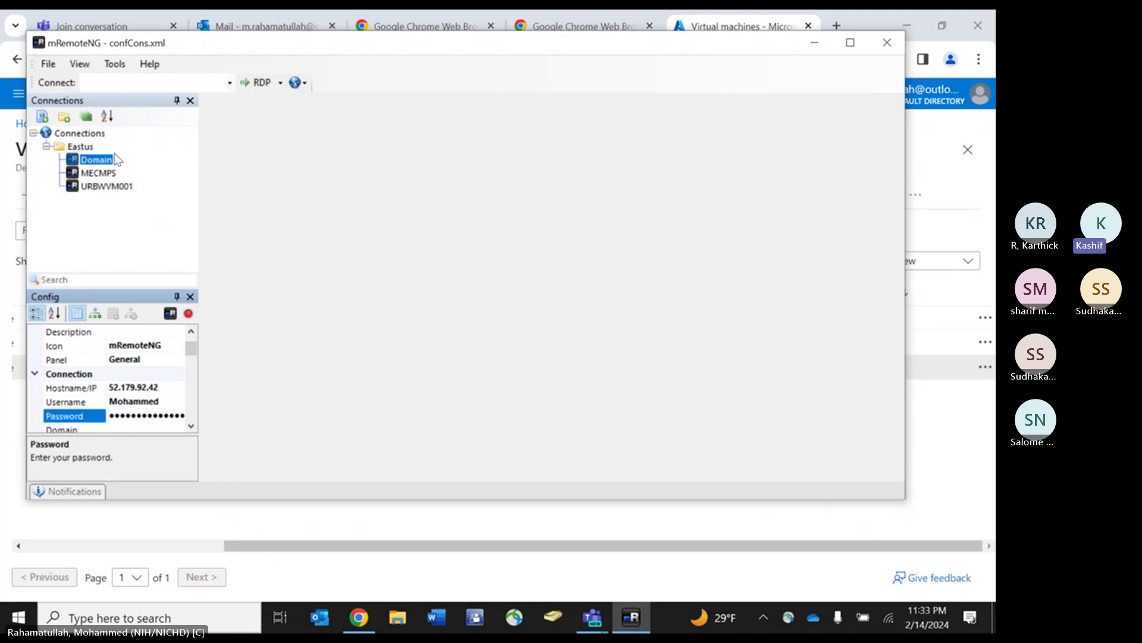
Connect to all machines in the Eastus folder and maximize the mRemoteNG window
right_click(88, 148)
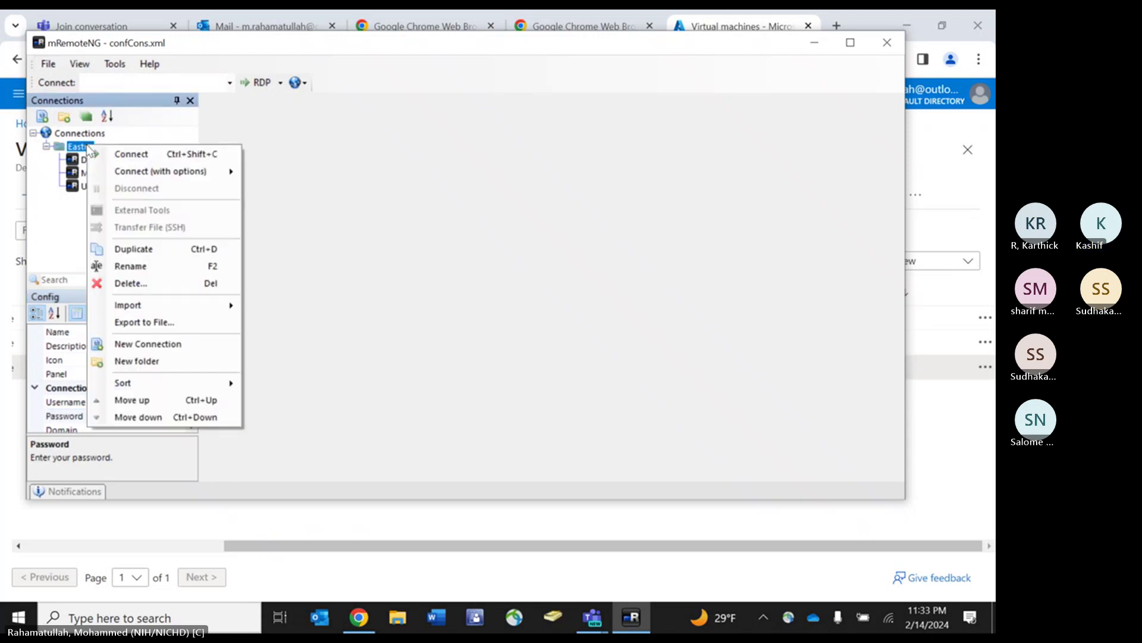
key("Escape")
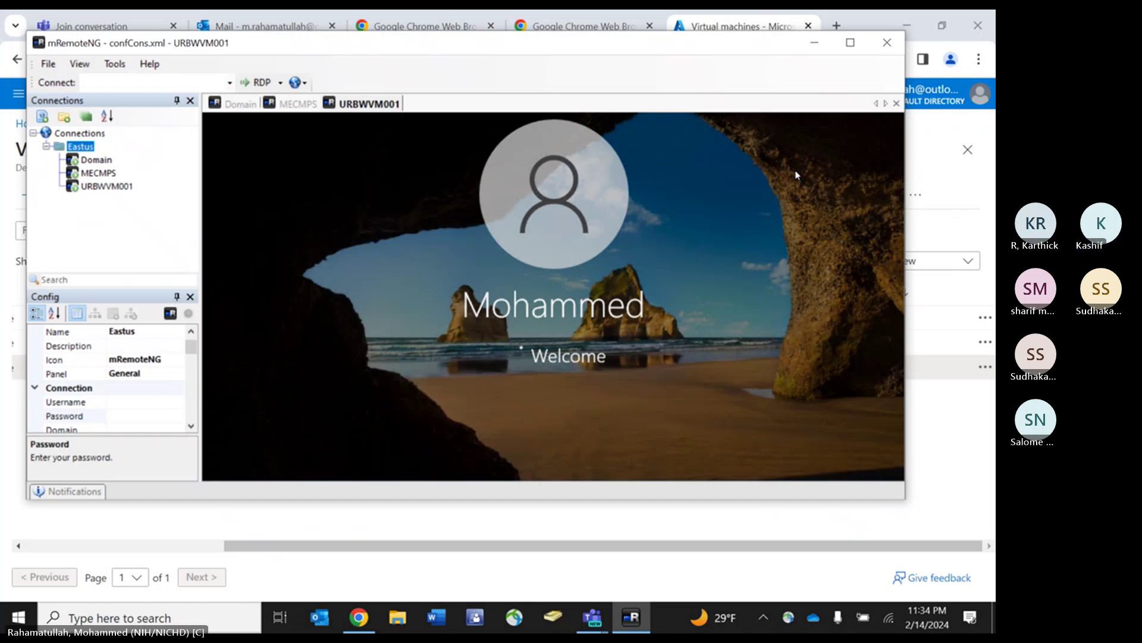
left_click(850, 43)
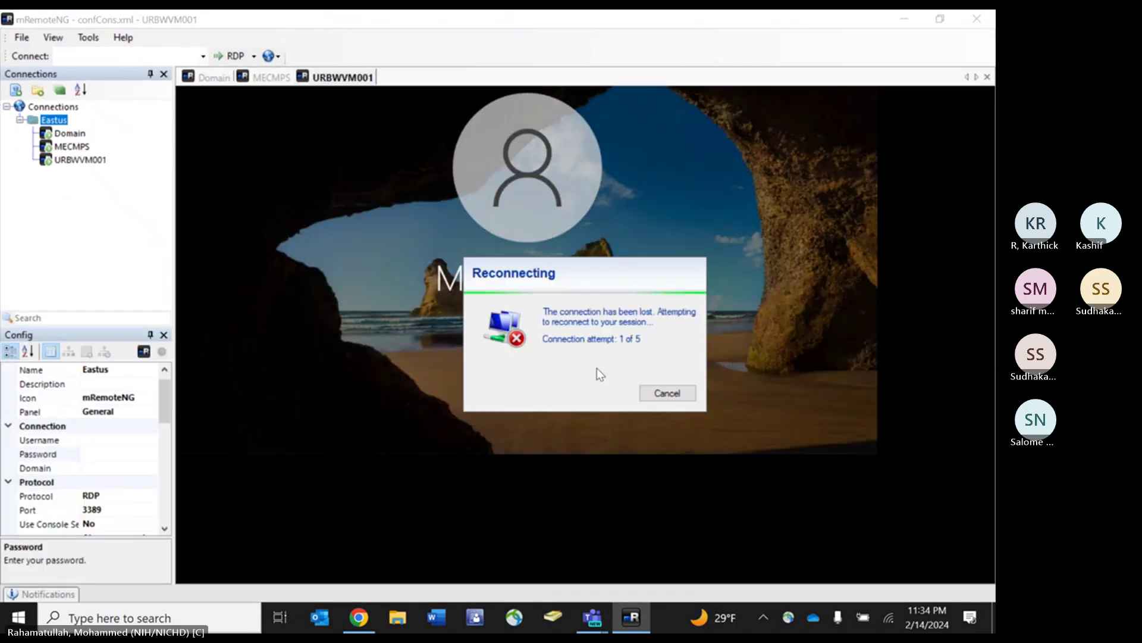
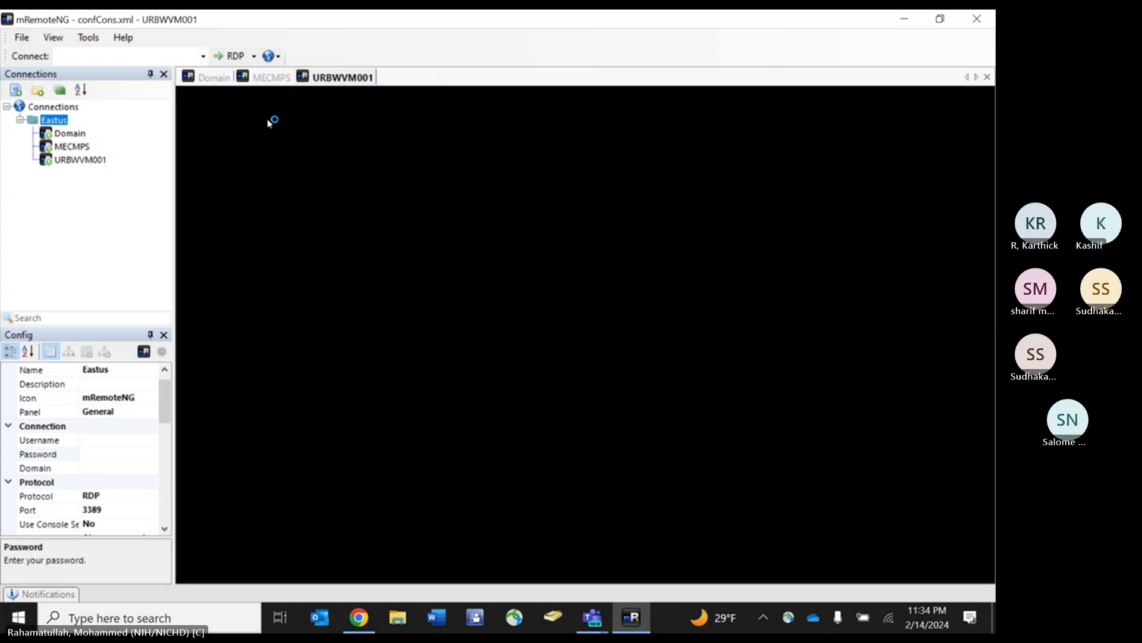
On the Domain session, tick 'Don't show this message again' and close the Windows Admin Center promo
left_click(269, 82)
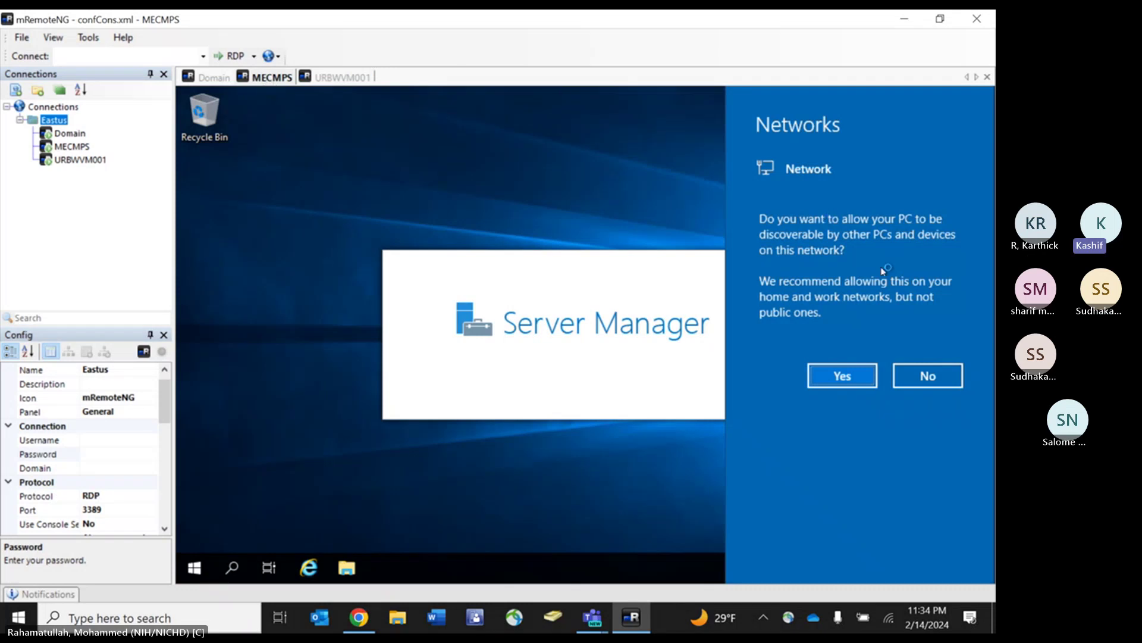
left_click(213, 80)
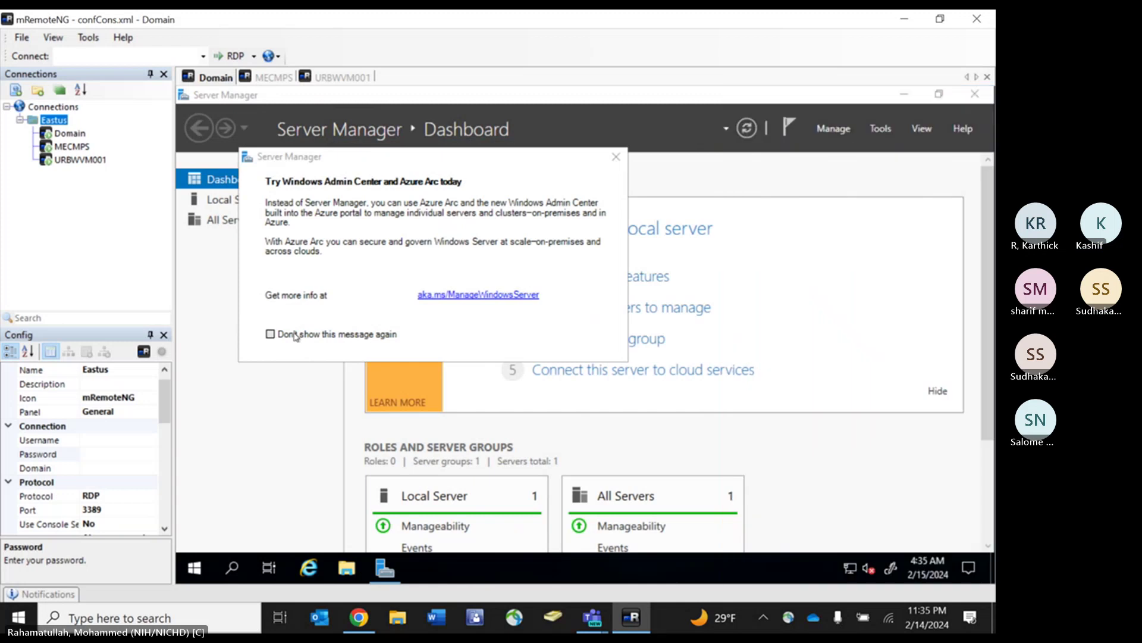
left_click(271, 334)
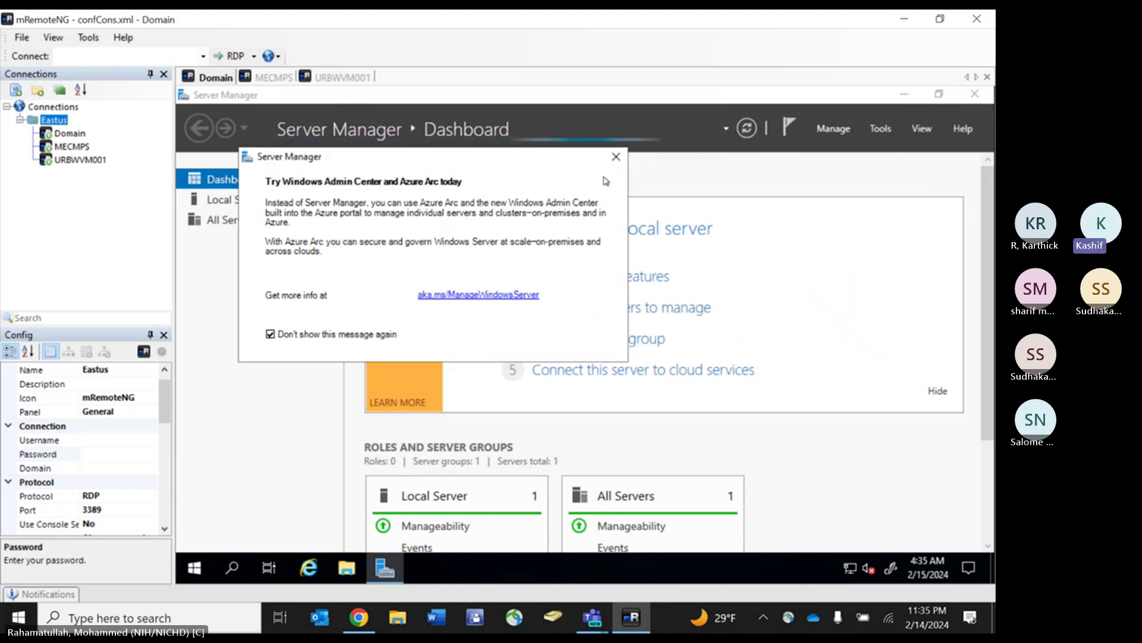
left_click(616, 158)
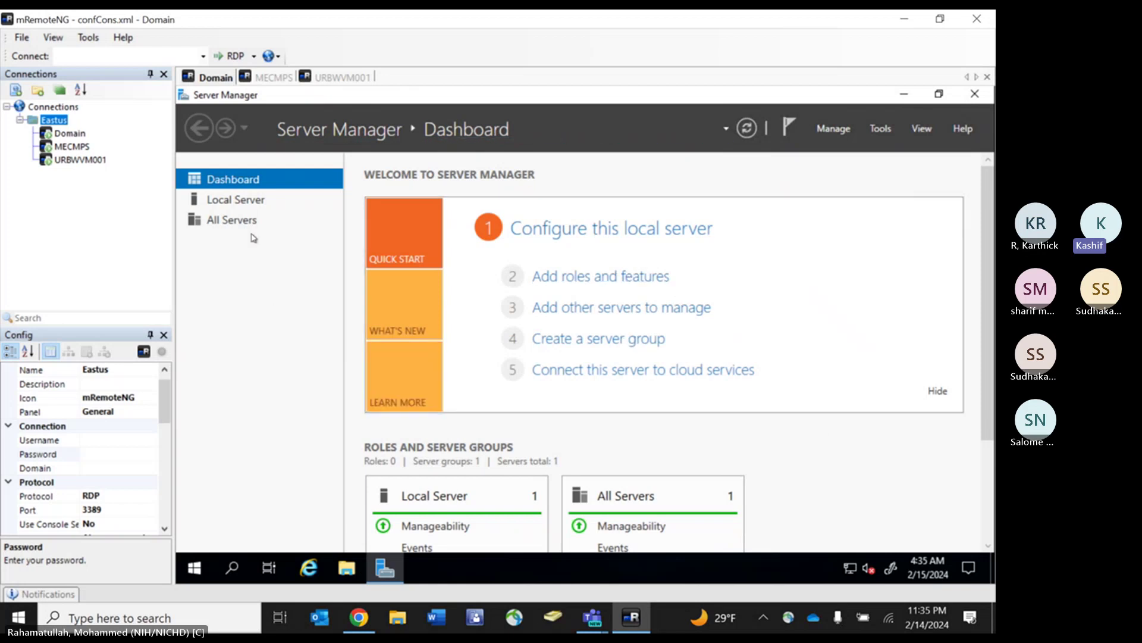
Untick Internet Protocol Version 6 on the Domain server's Ethernet 2 adapter and close Network Connections
left_click(238, 201)
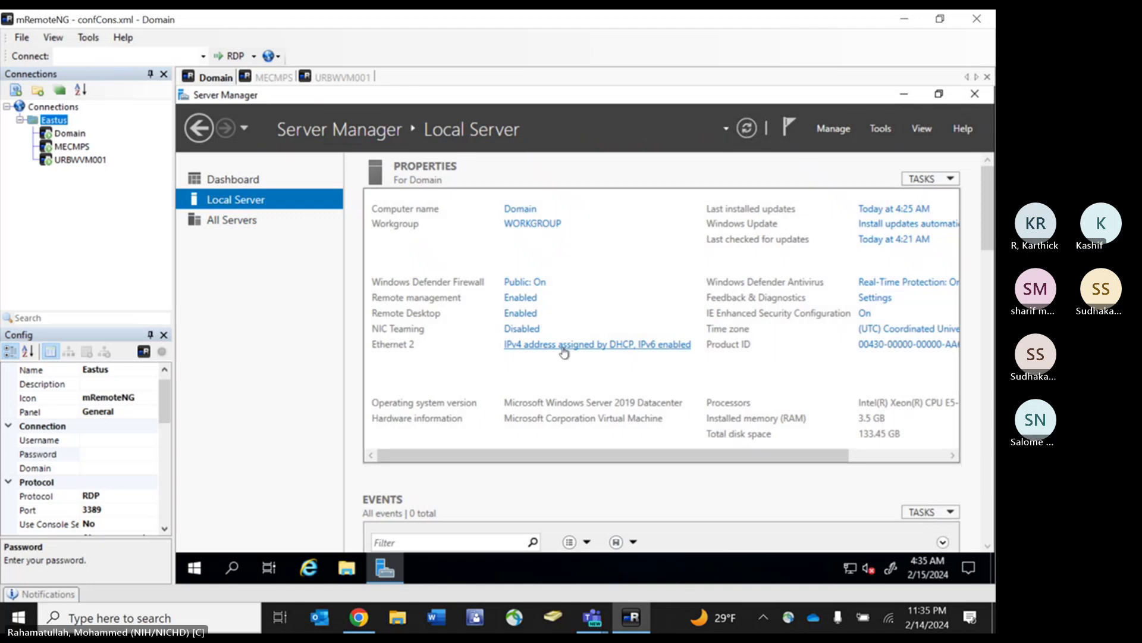
left_click(629, 349)
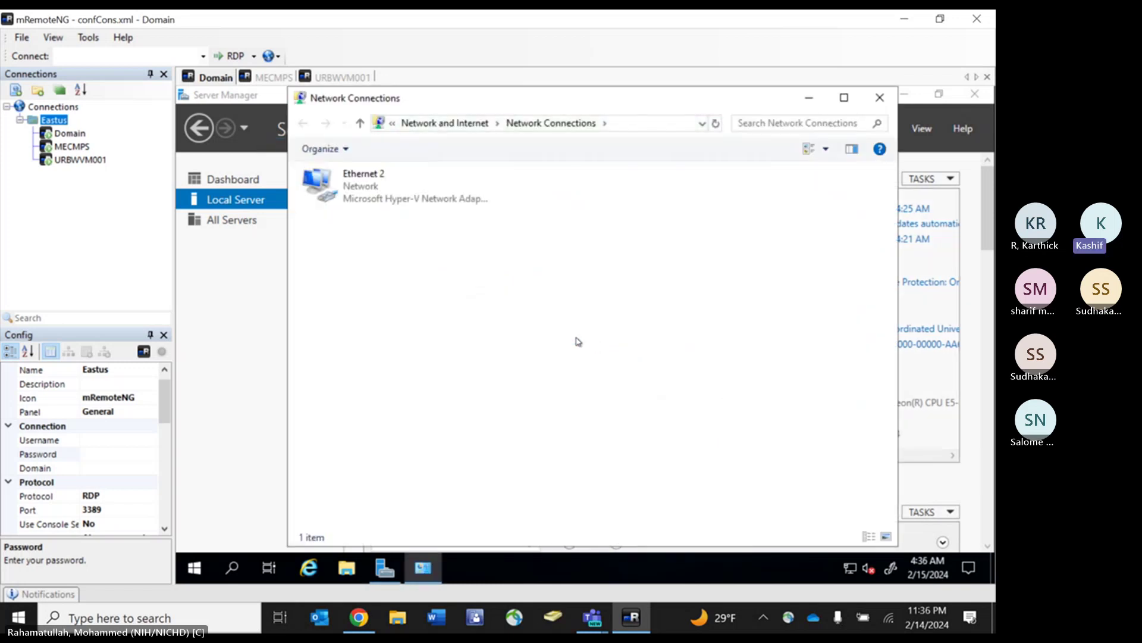
left_click(365, 194)
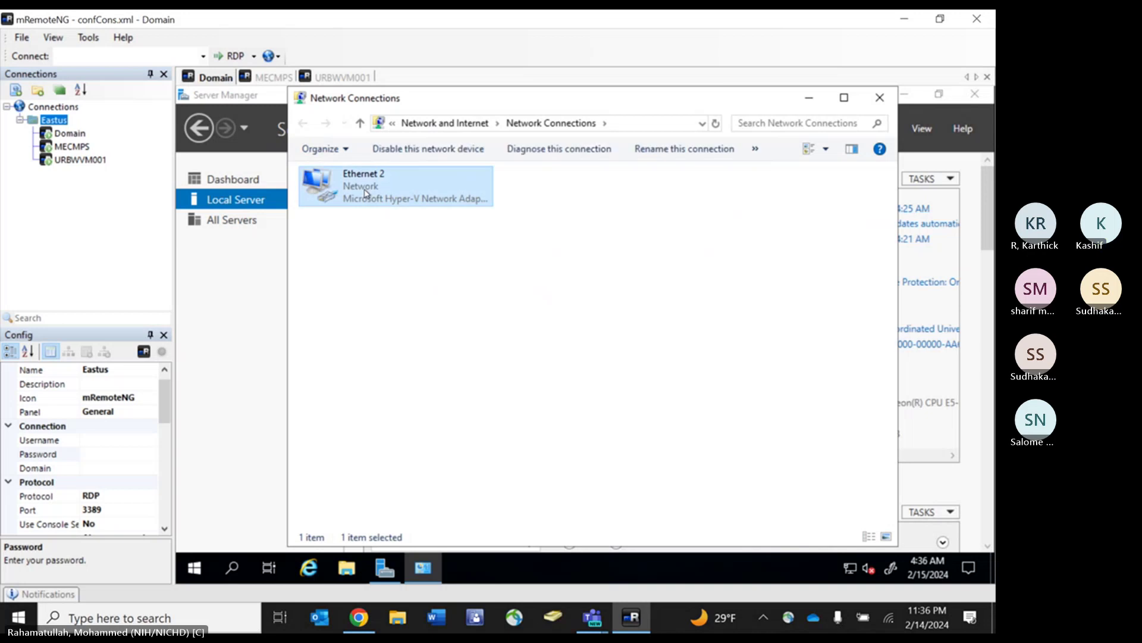
right_click(365, 193)
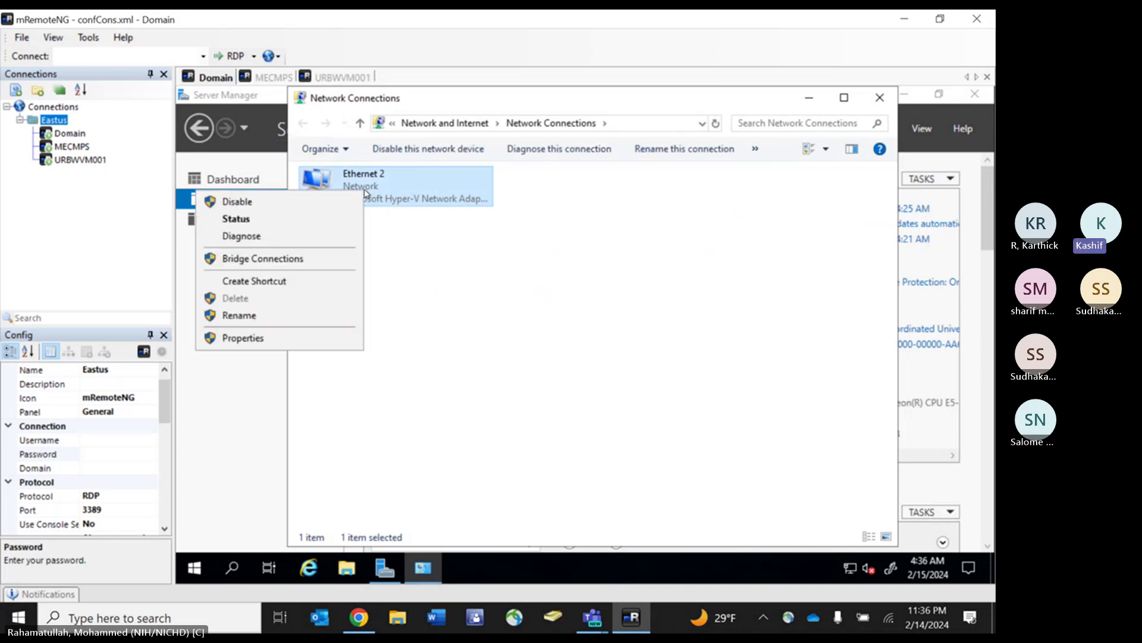
left_click(261, 340)
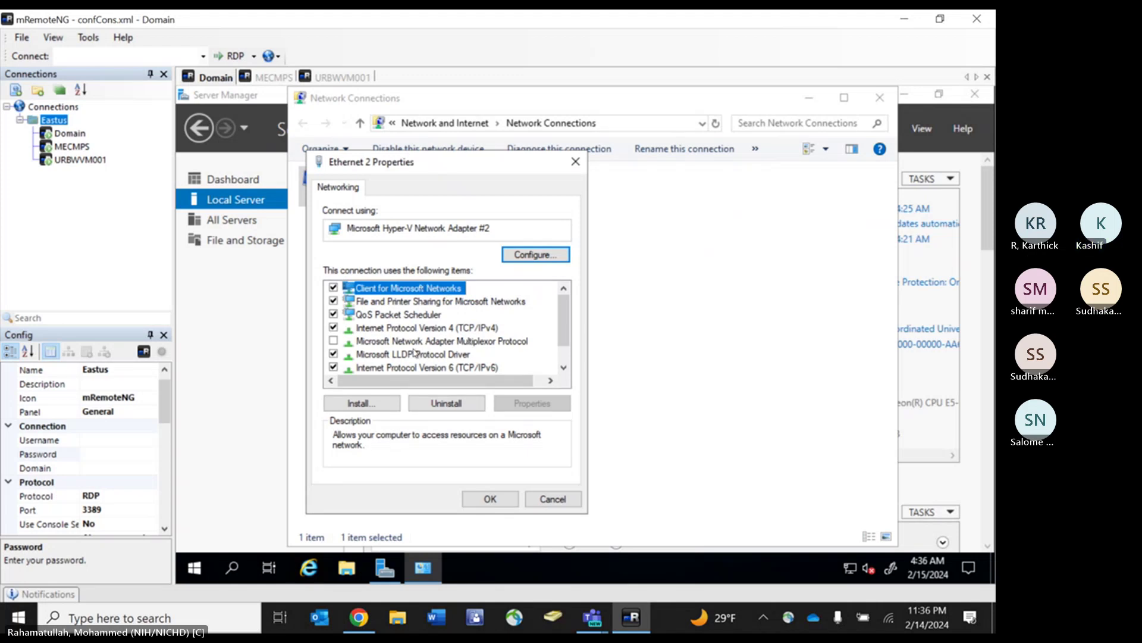
left_click(333, 367)
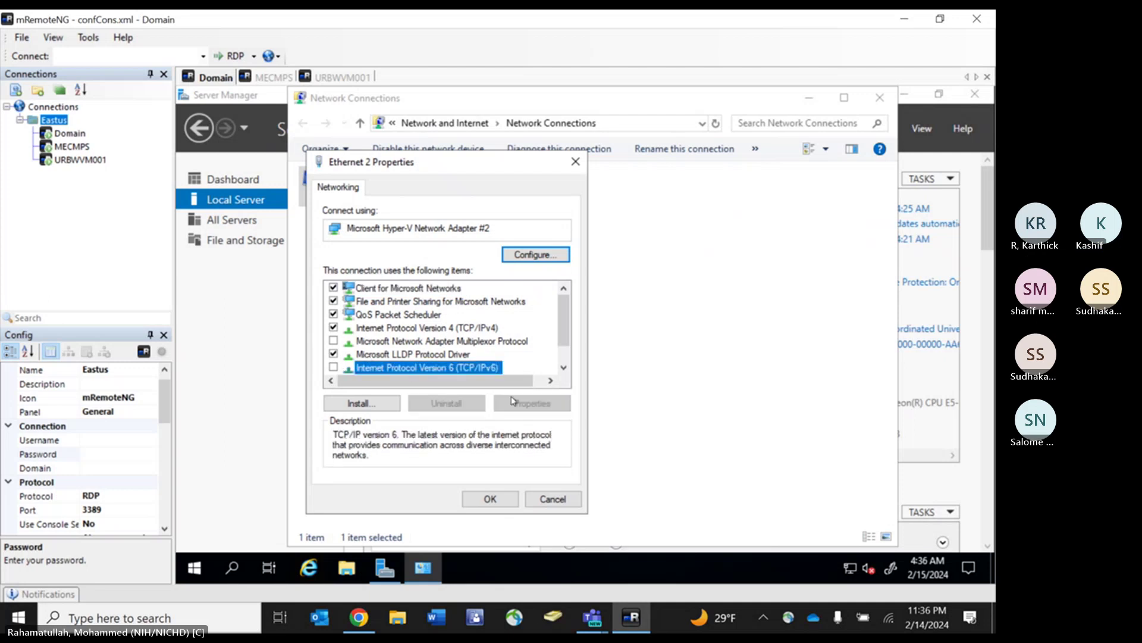
left_click(491, 499)
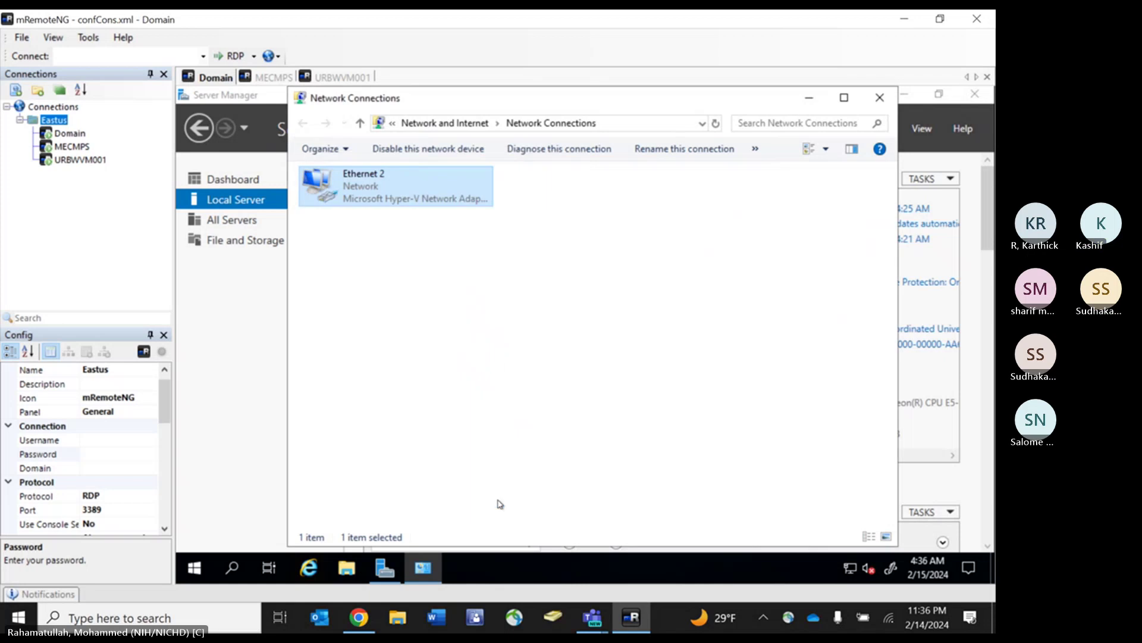
left_click(879, 98)
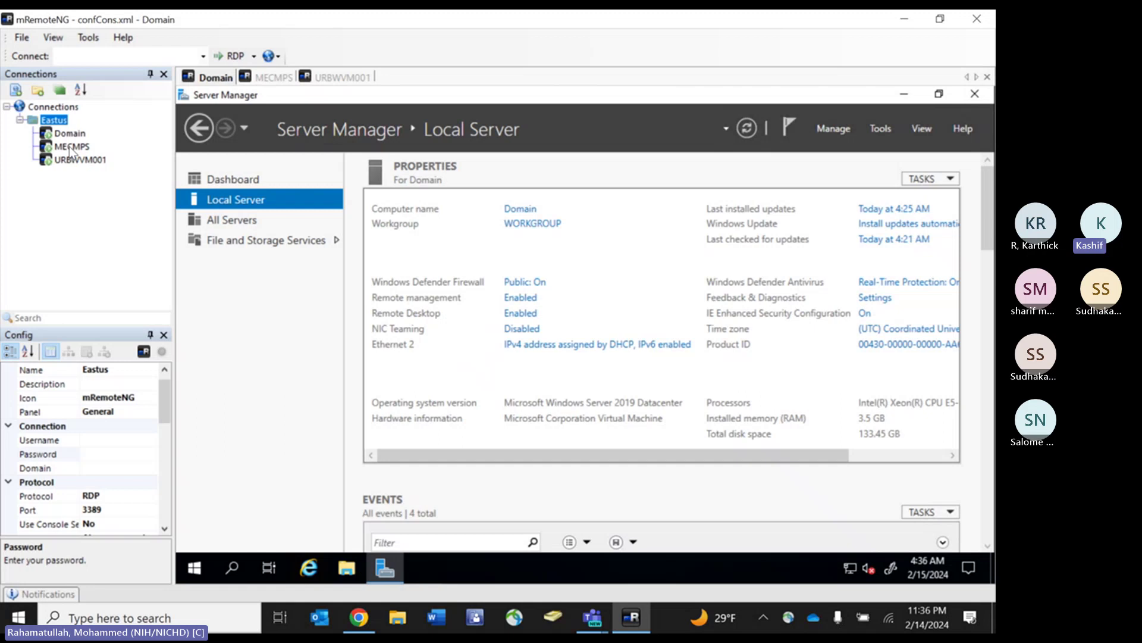
Switch to the MECMPS session and dismiss its Windows Admin Center promo
left_click(71, 148)
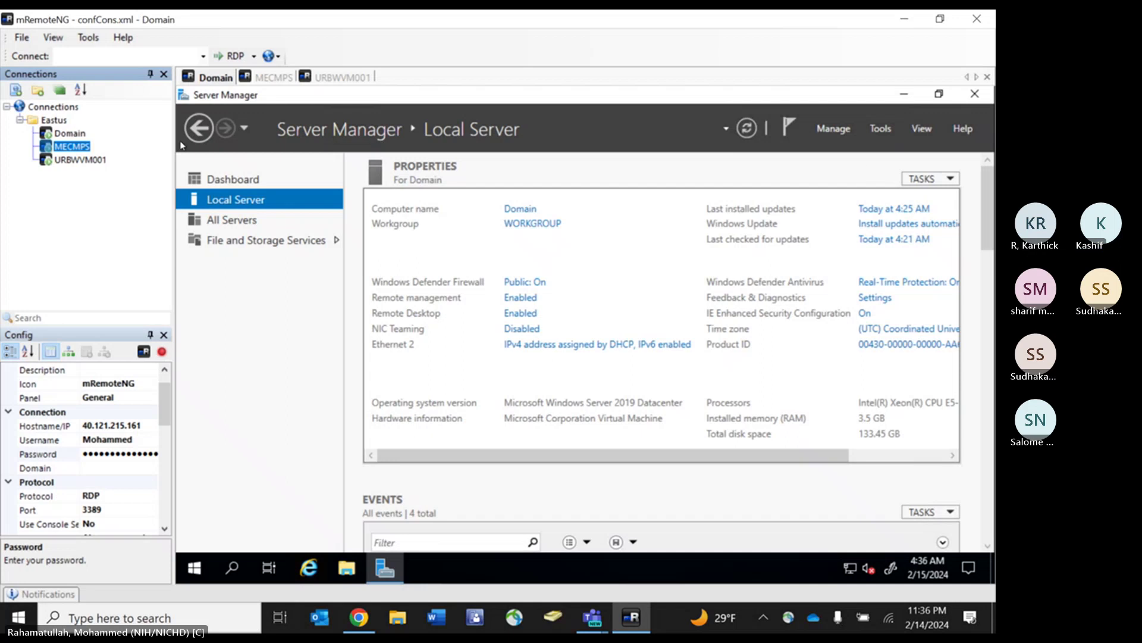
left_click(280, 83)
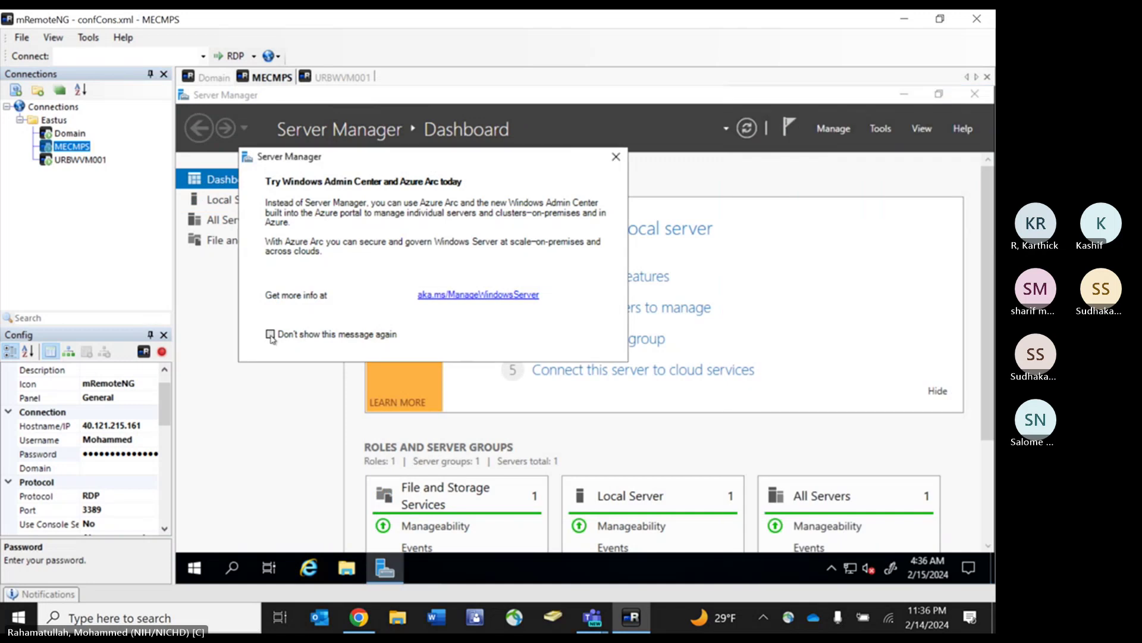
left_click(616, 156)
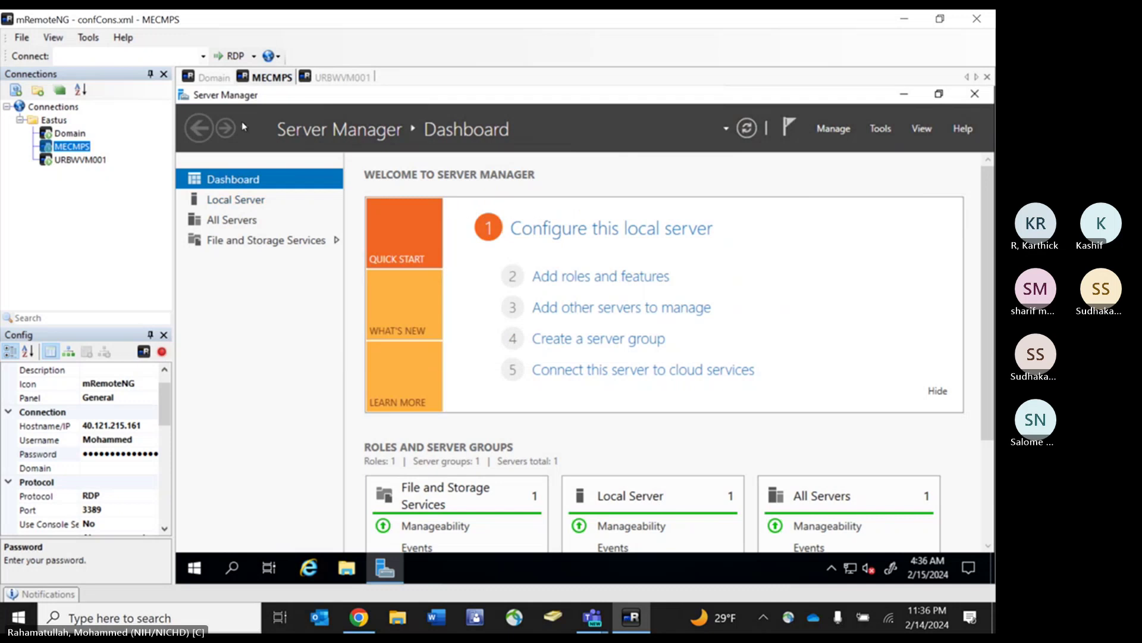
Untick Internet Protocol Version 6 on MECMPS's Ethernet adapter and close Network Connections
left_click(234, 201)
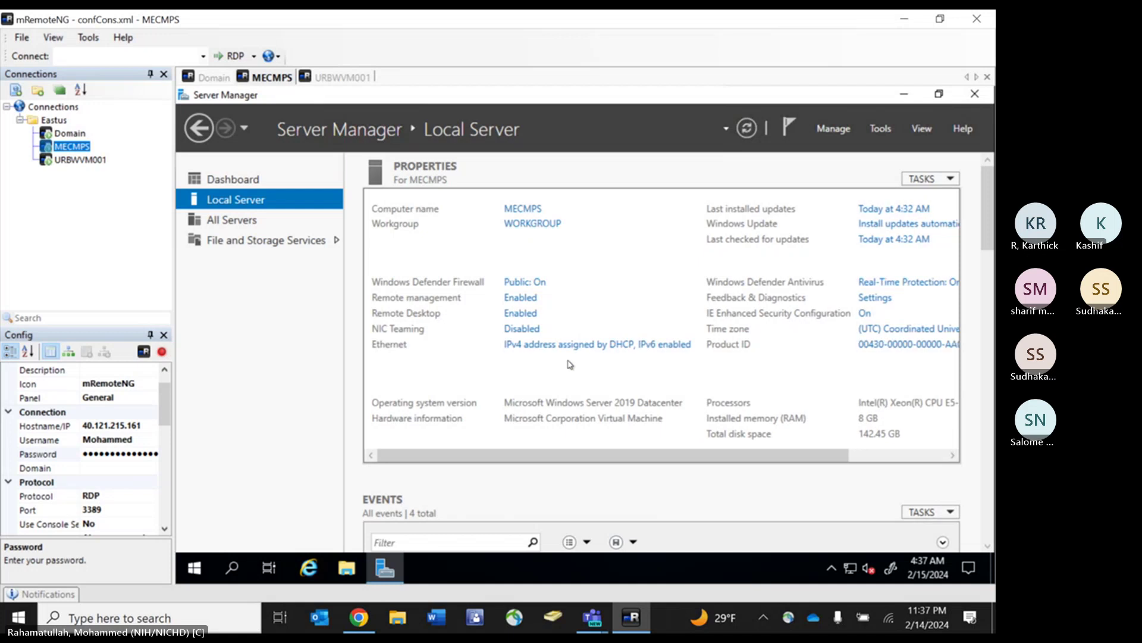
left_click(581, 351)
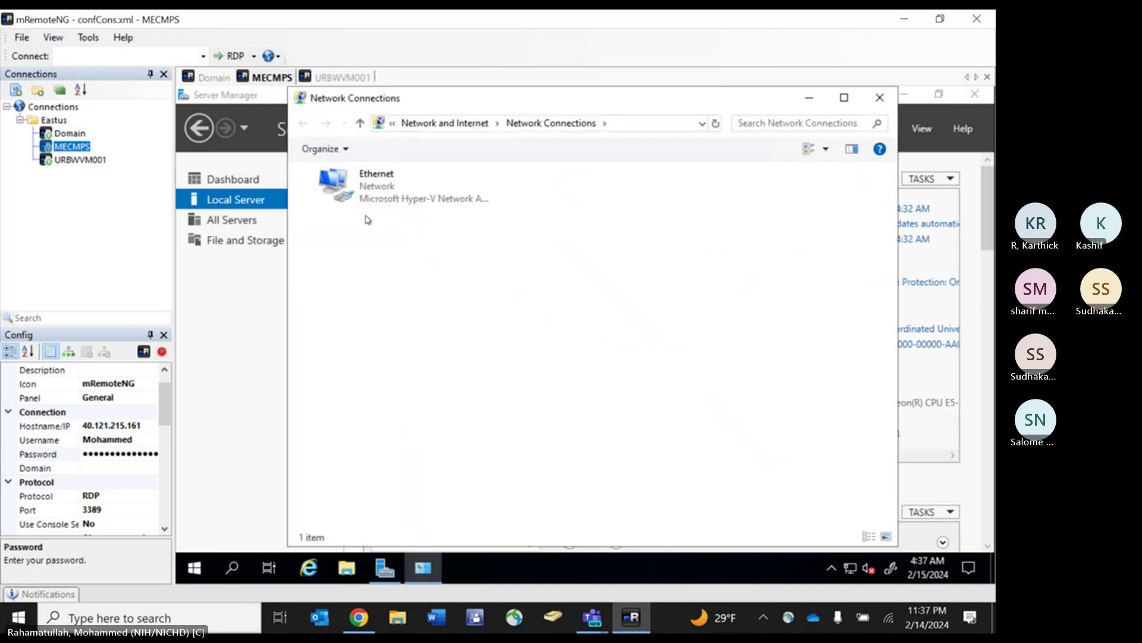
left_click(374, 192)
right_click(374, 192)
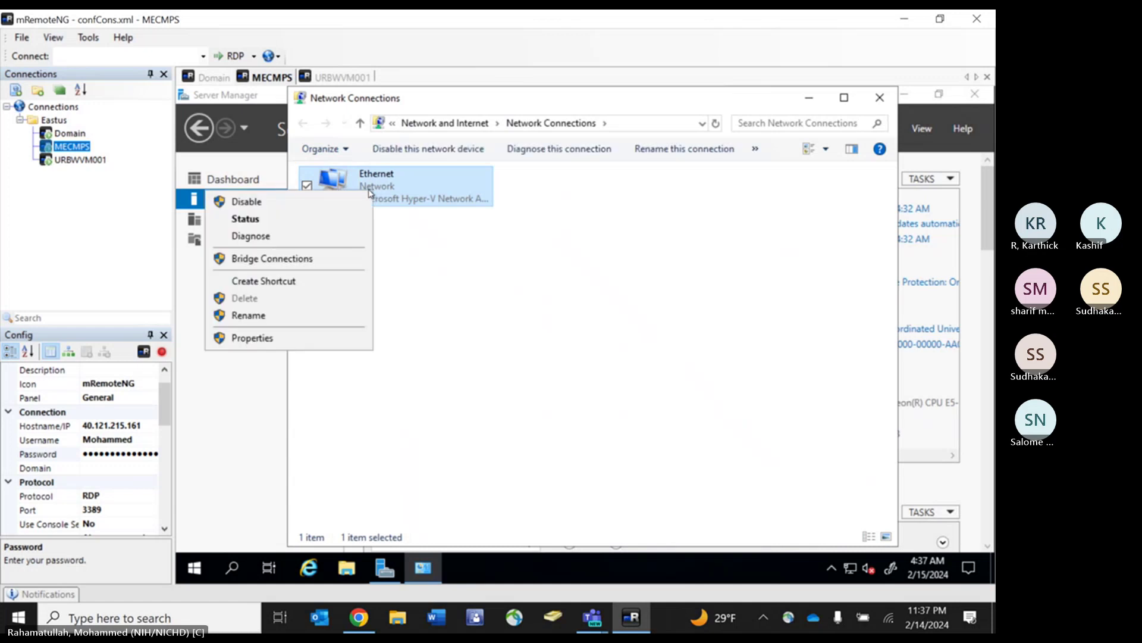
left_click(275, 340)
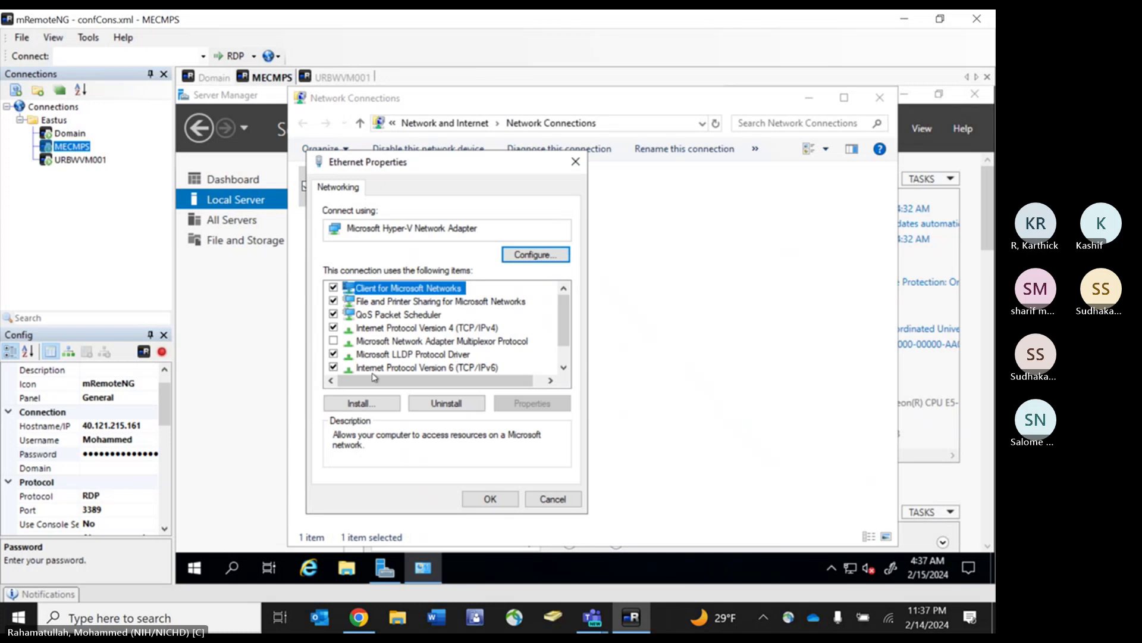
left_click(334, 368)
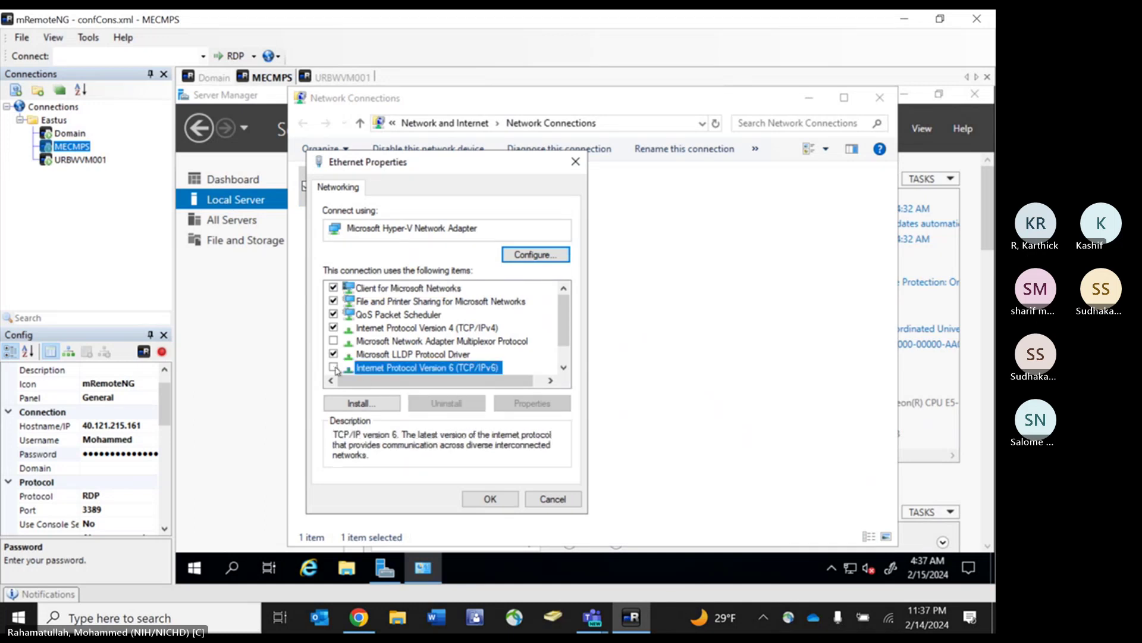
left_click(491, 499)
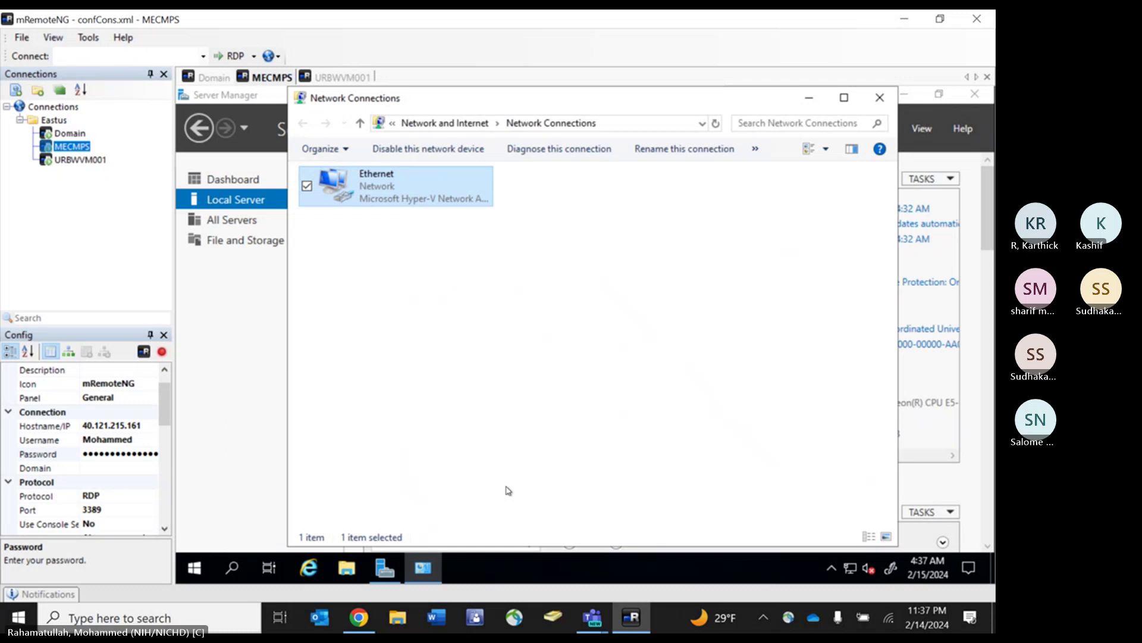
left_click(879, 102)
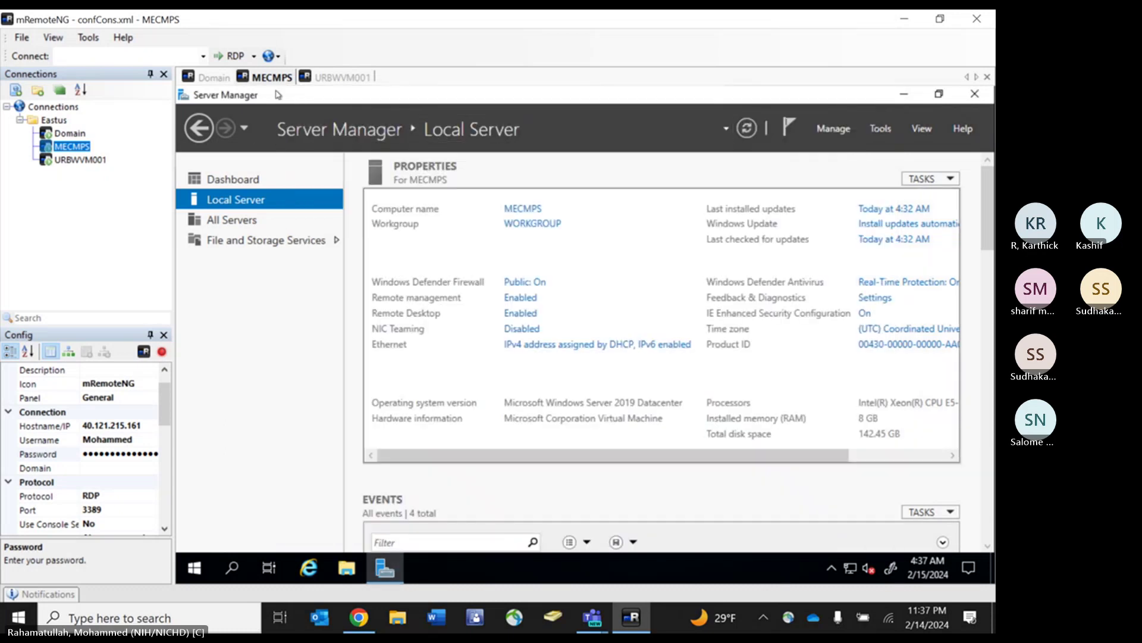
On URBWVM001, accept the default privacy settings and focus the taskbar search box
left_click(335, 80)
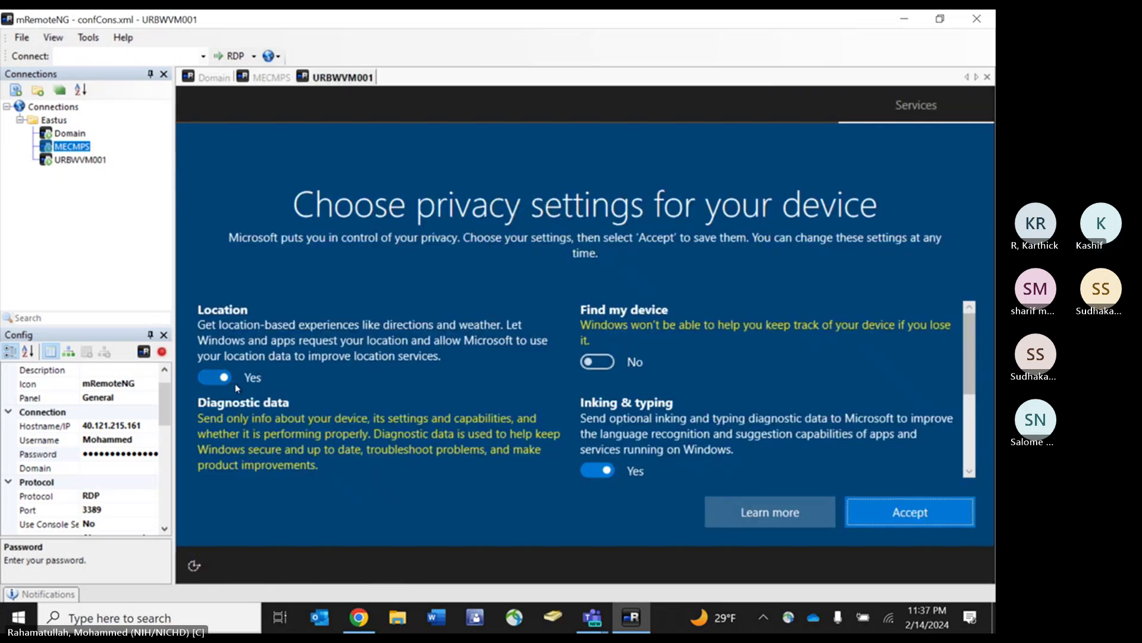
left_click(893, 517)
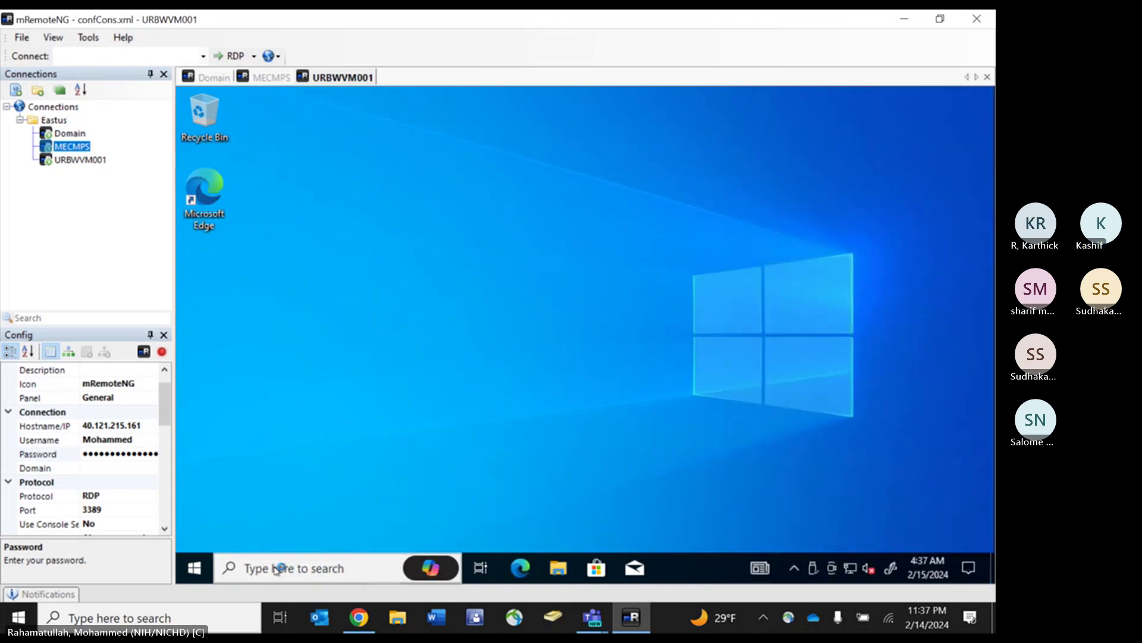
left_click(275, 568)
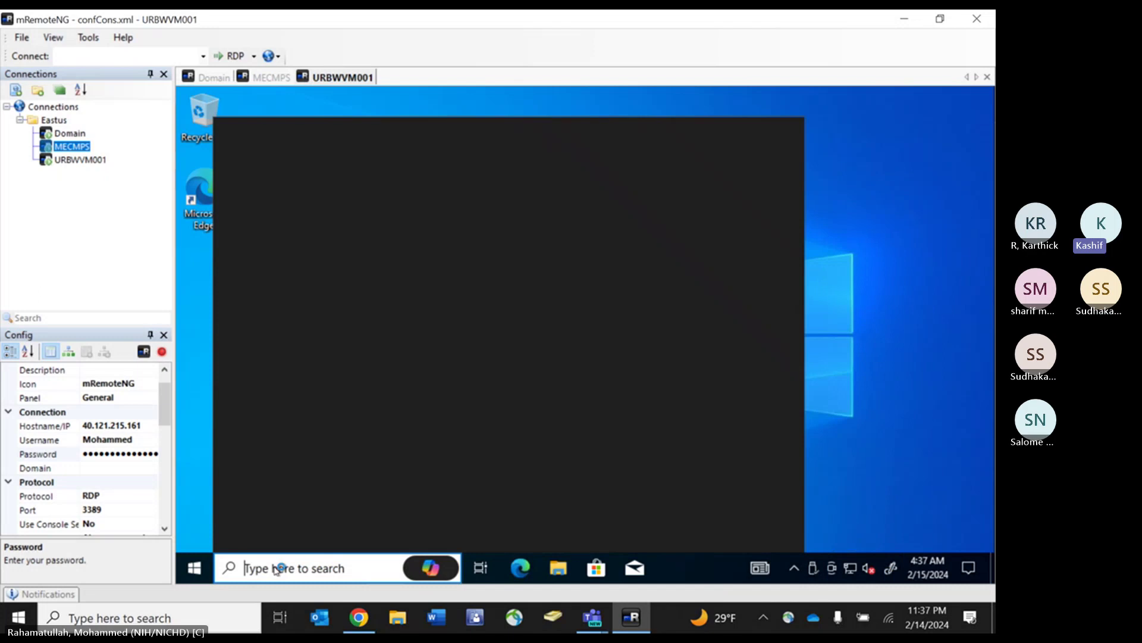
Open ncpa.cpl, untick TCP/IPv6 on URBWVM001's Ethernet adapter, and close Network Connections
type("ncpa")
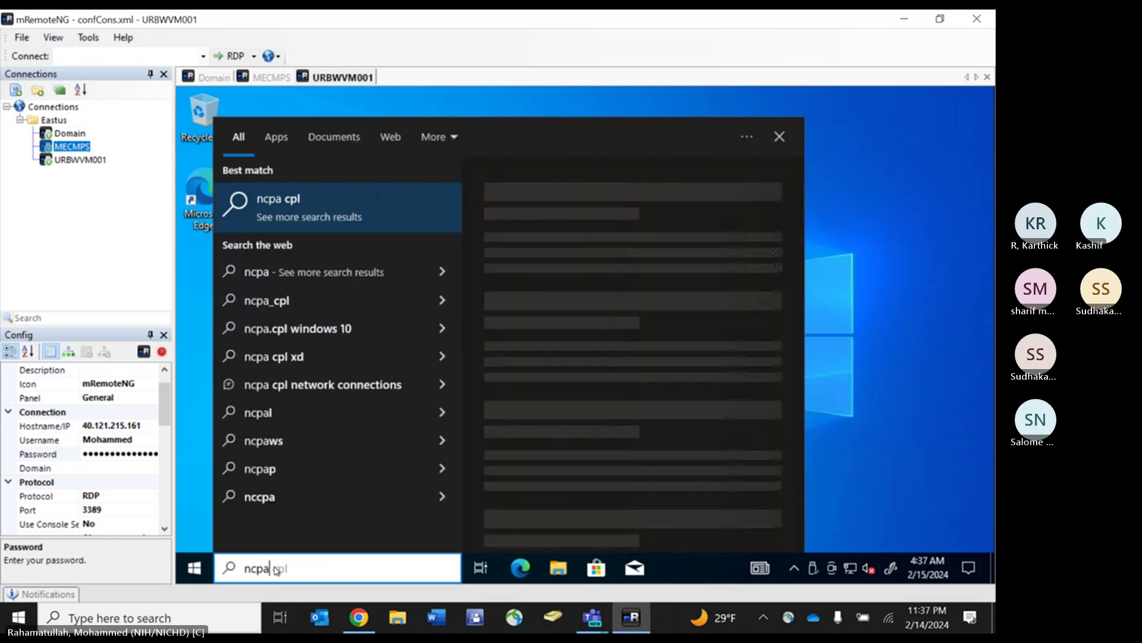
type(".cpl")
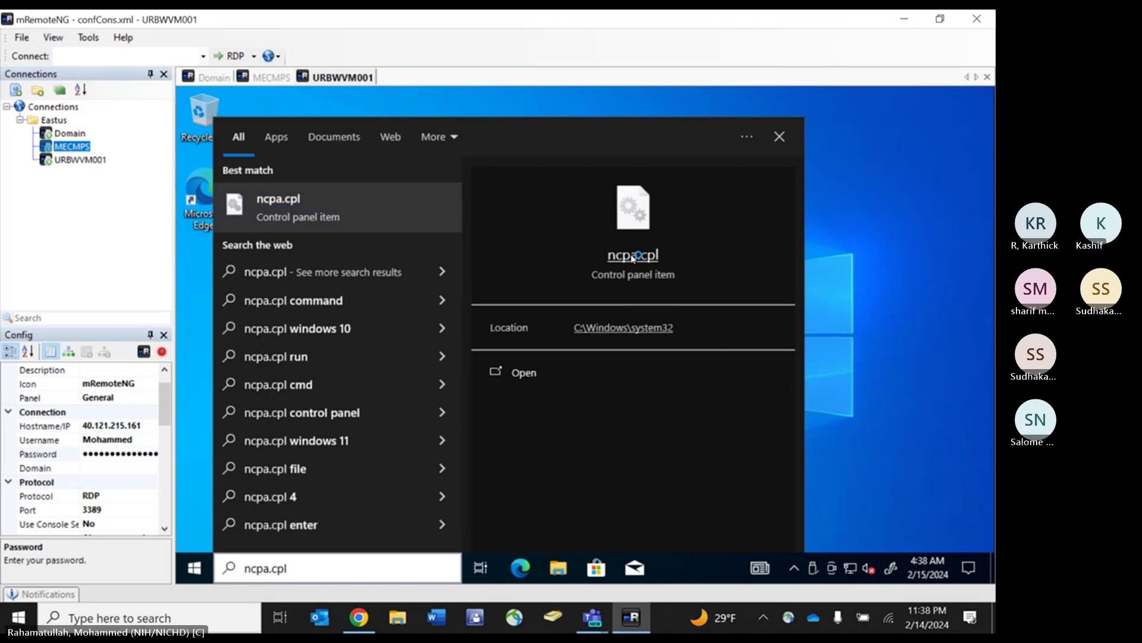
left_click(634, 255)
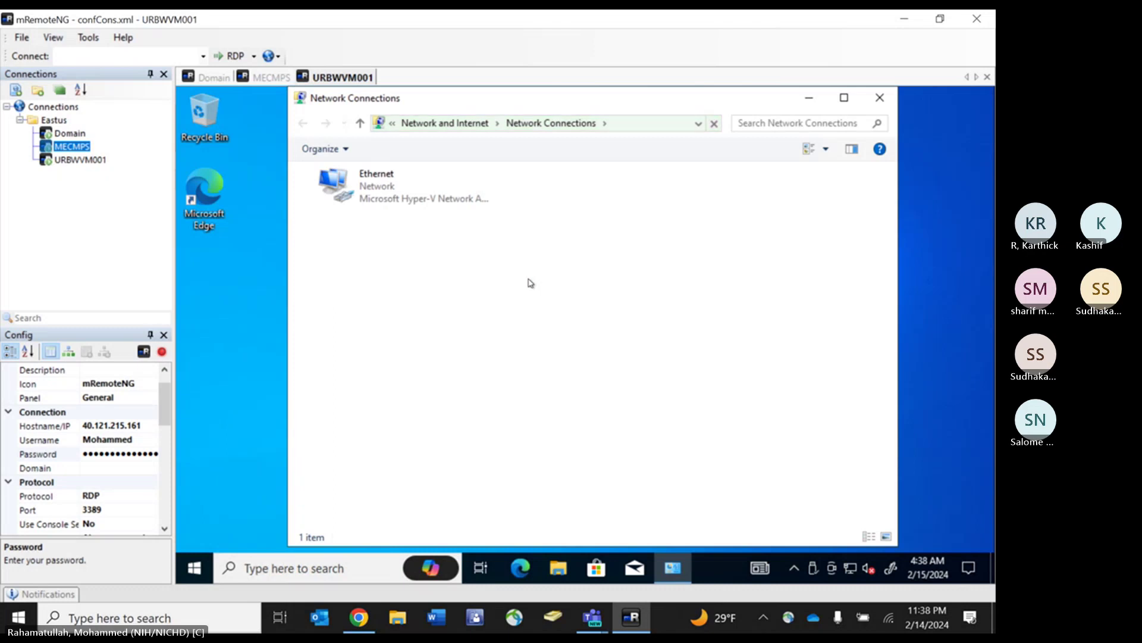
left_click(372, 195)
right_click(372, 195)
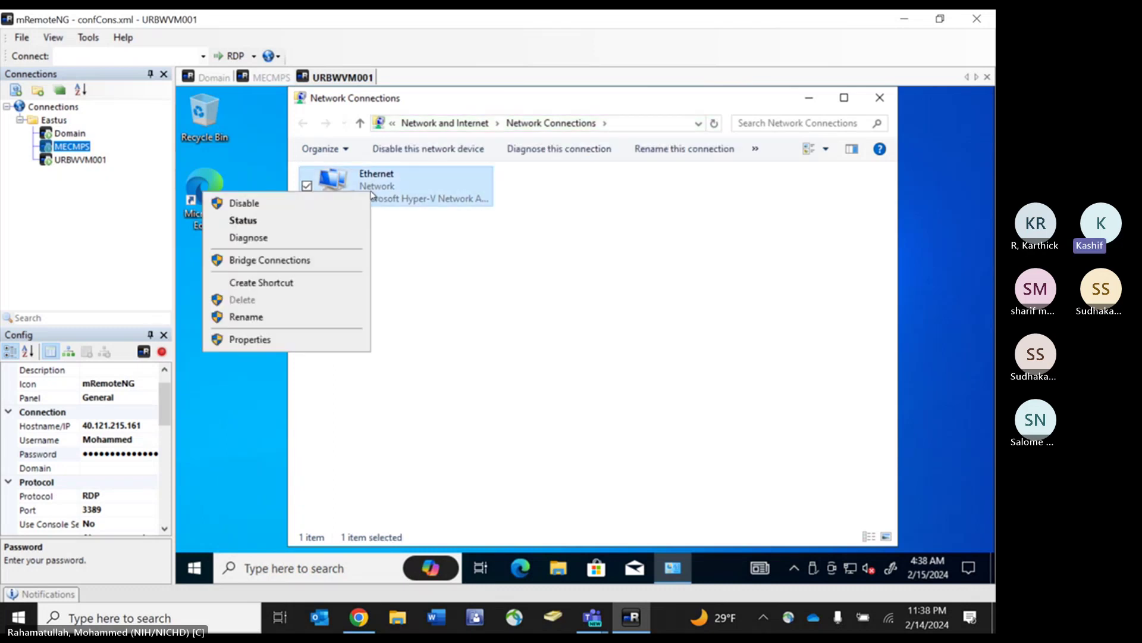
left_click(249, 340)
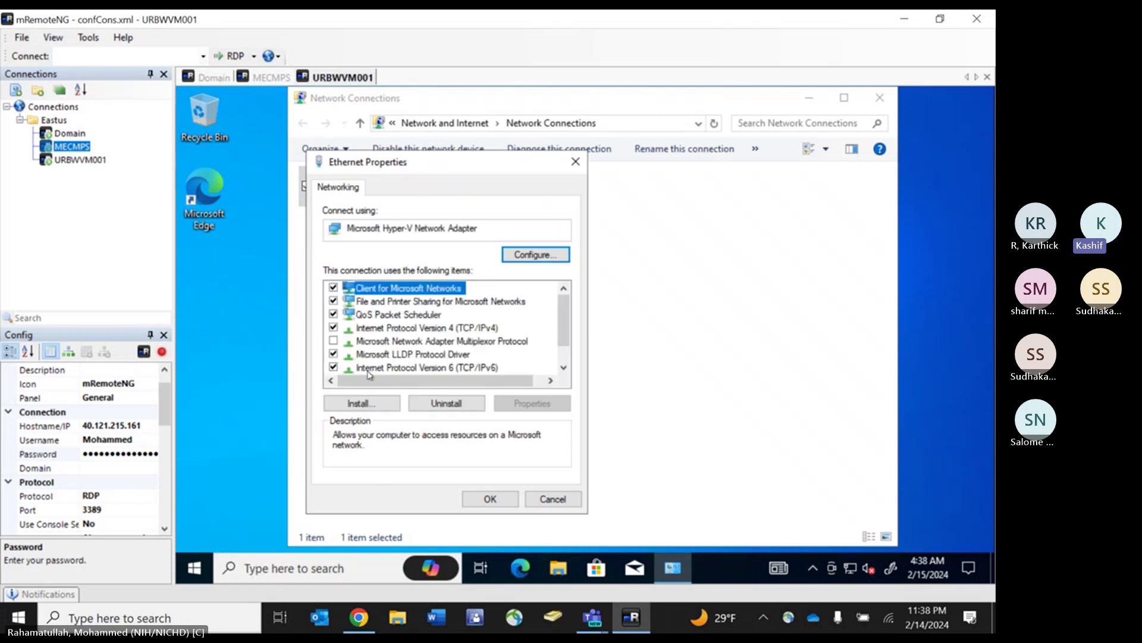
left_click(417, 368)
left_click(333, 368)
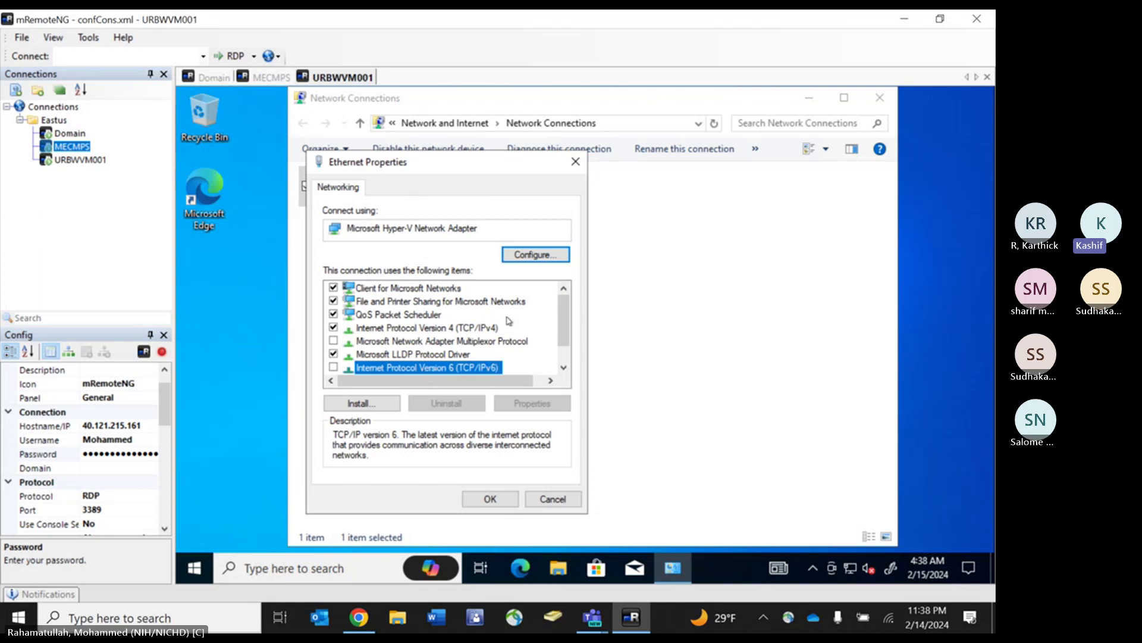
left_click(495, 497)
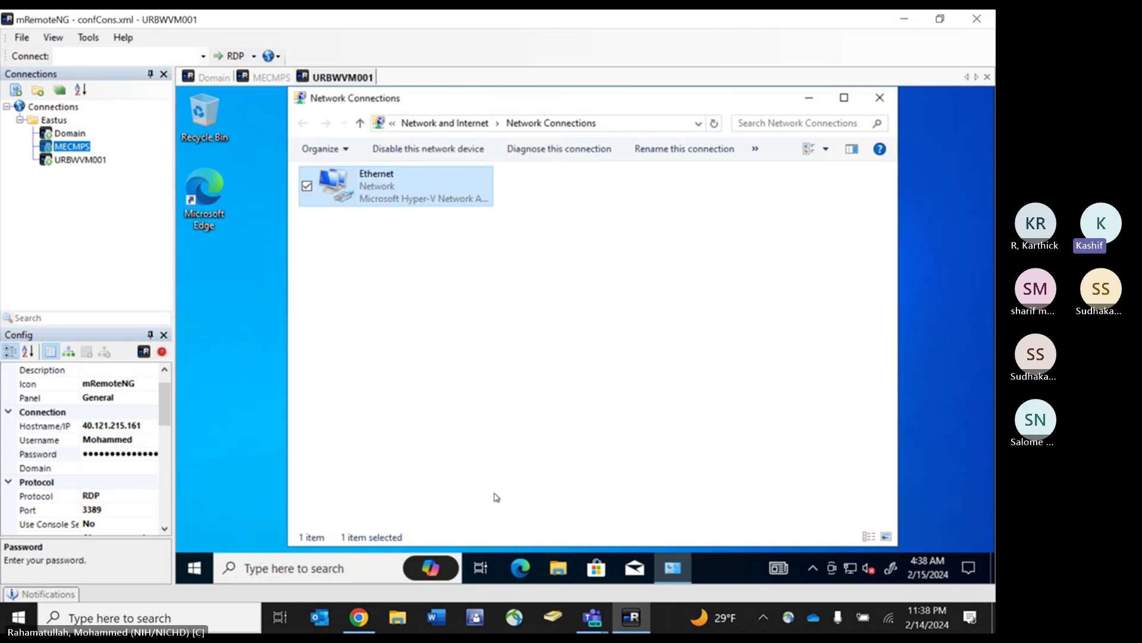
left_click(880, 97)
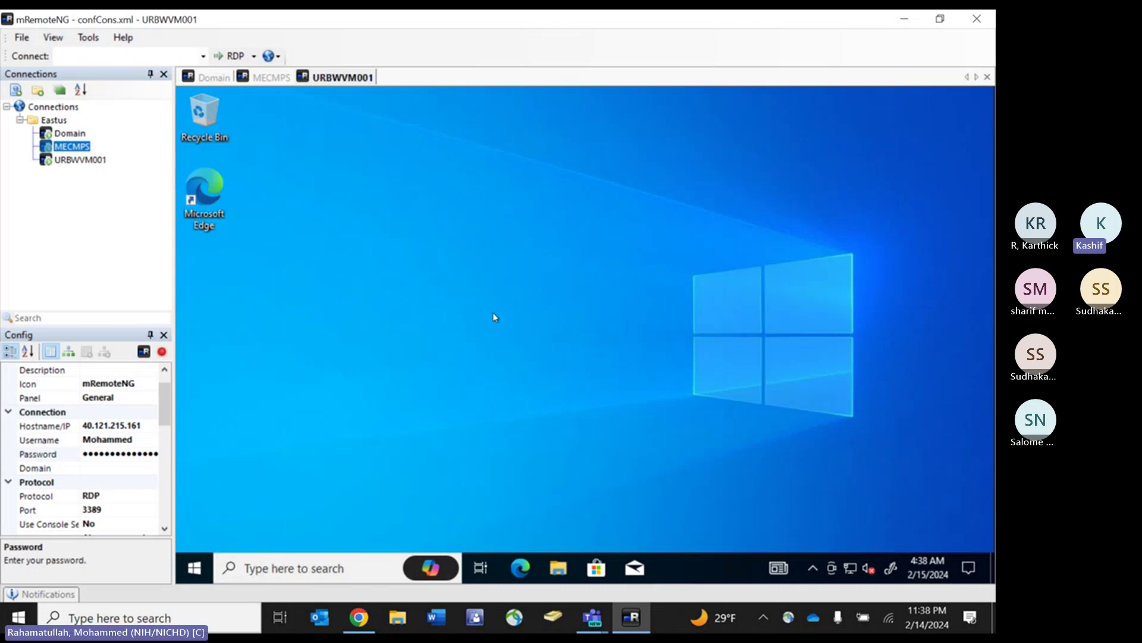
Set IE Enhanced Security Configuration to Off for Administrators and Users on the Domain server
left_click(208, 80)
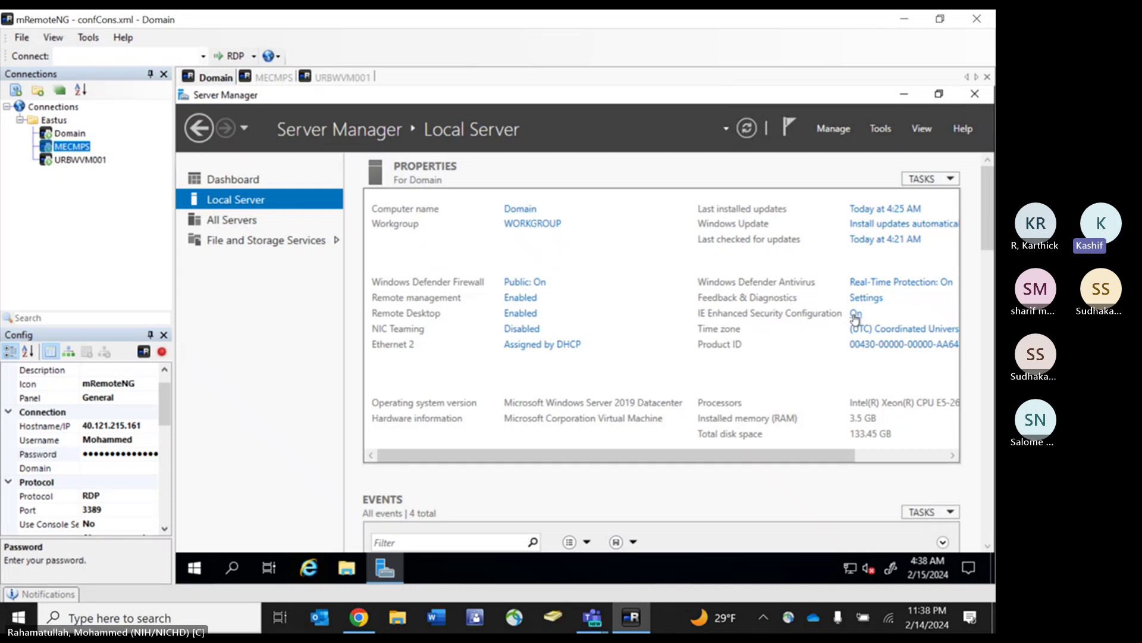
left_click(855, 315)
left_click(484, 307)
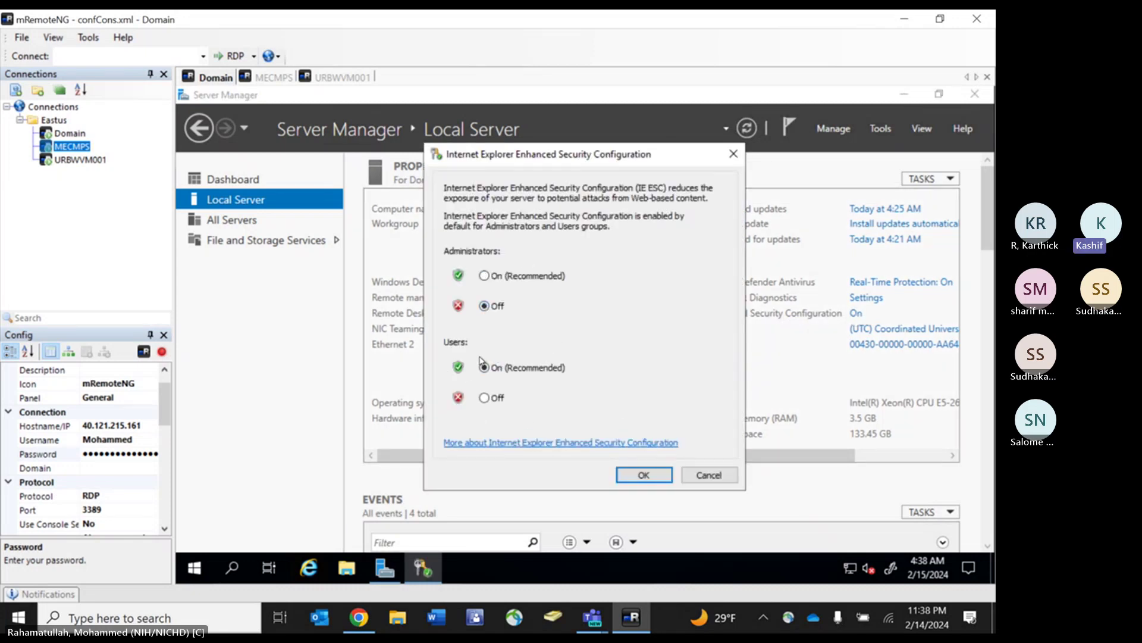
left_click(484, 398)
left_click(643, 474)
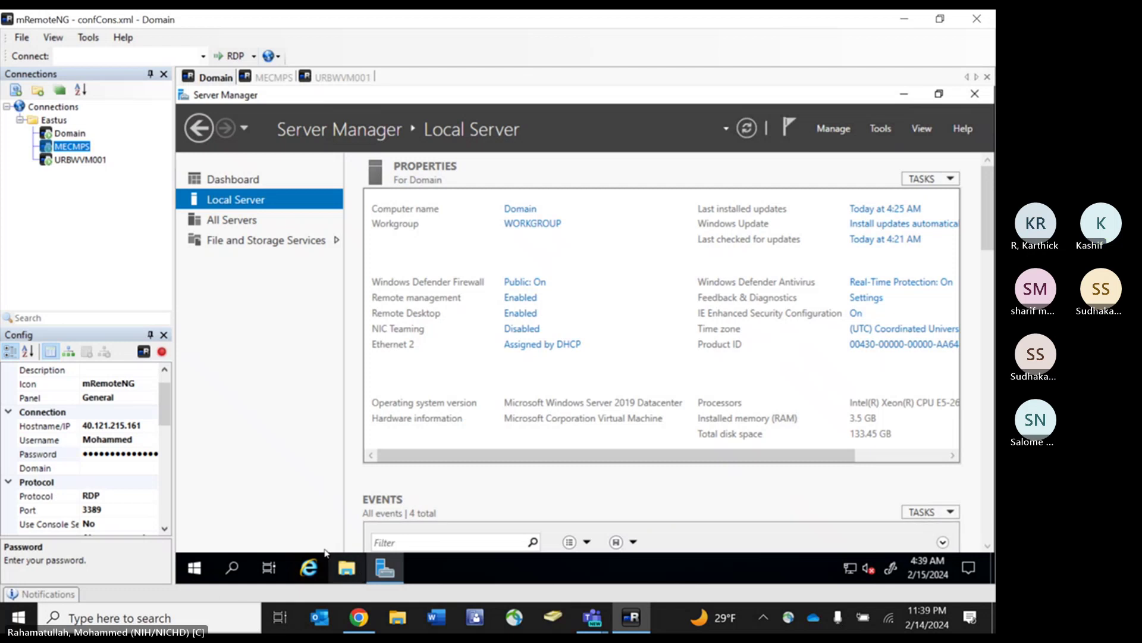
left_click(201, 568)
right_click(201, 568)
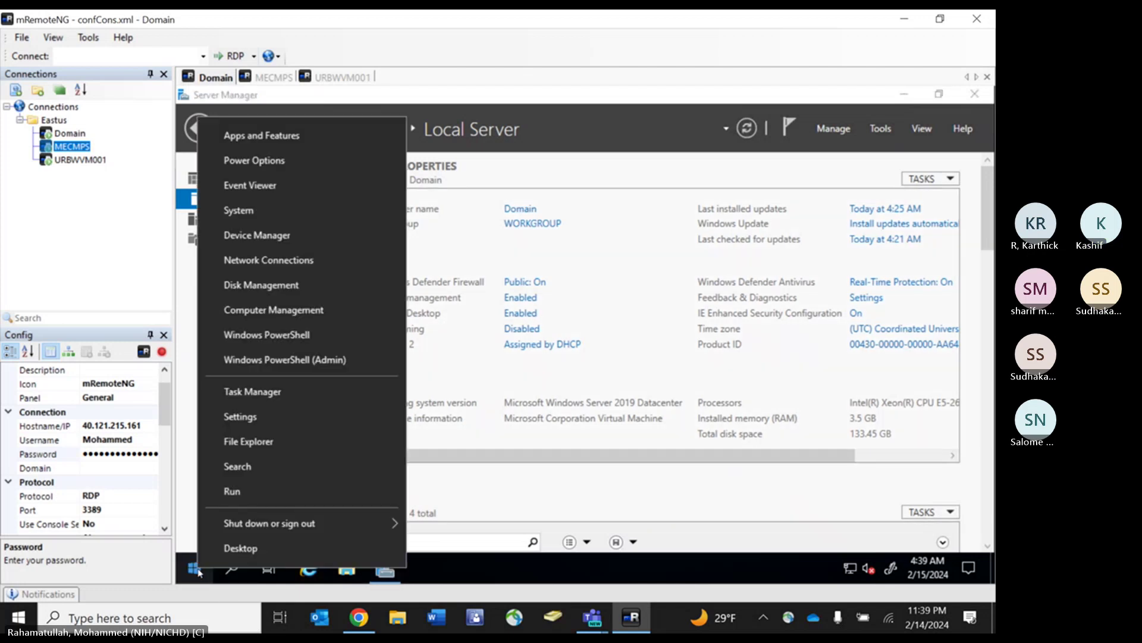
Run sconfig on the Domain server, pick option 5, set updates to Manual, and close the console
left_click(241, 492)
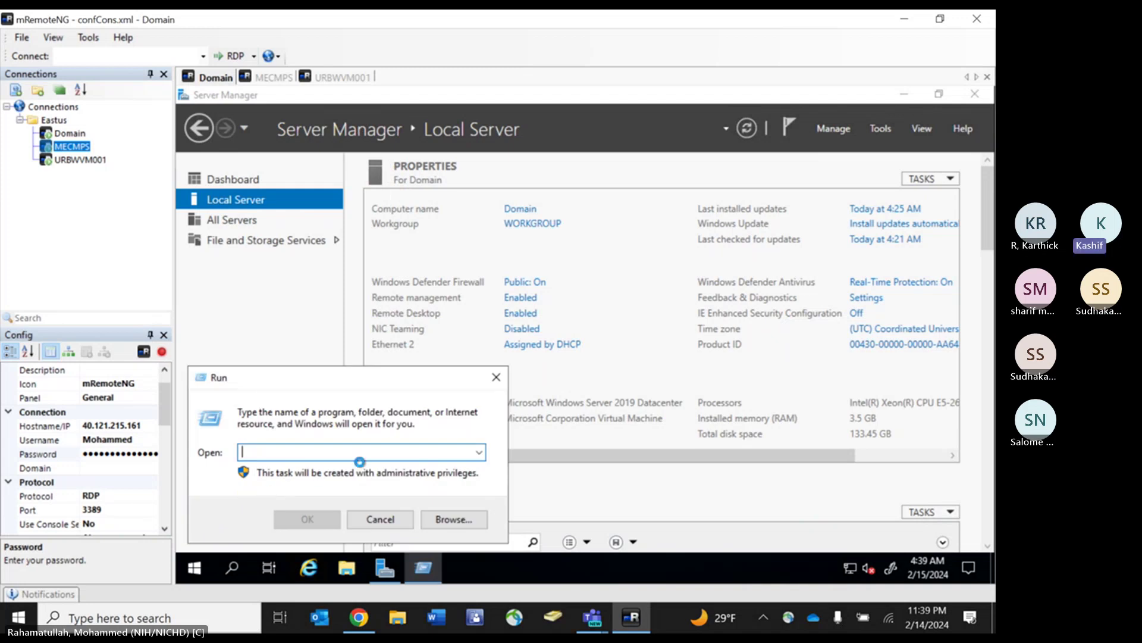
type("scon")
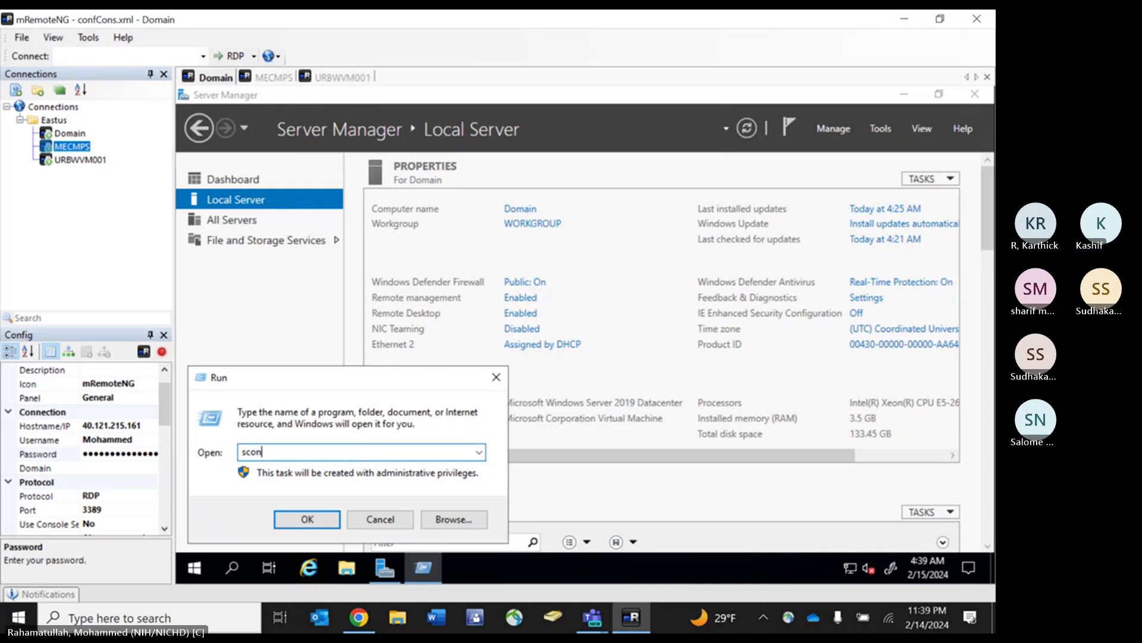
type("fig")
key("Return")
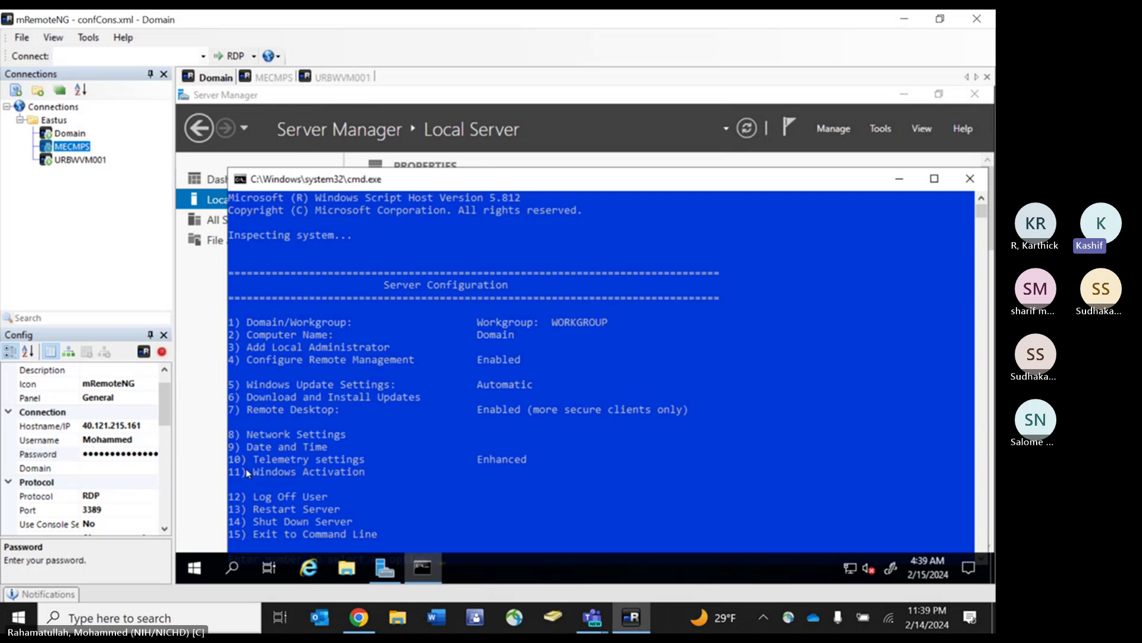
left_click(493, 388)
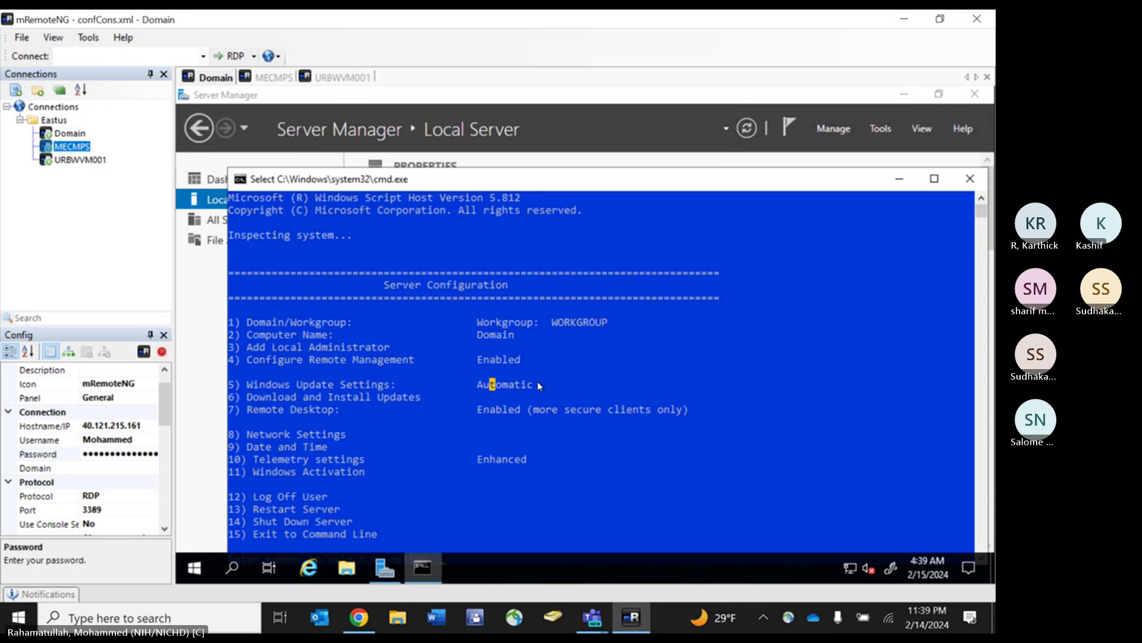
scroll(607, 382, "down", 4)
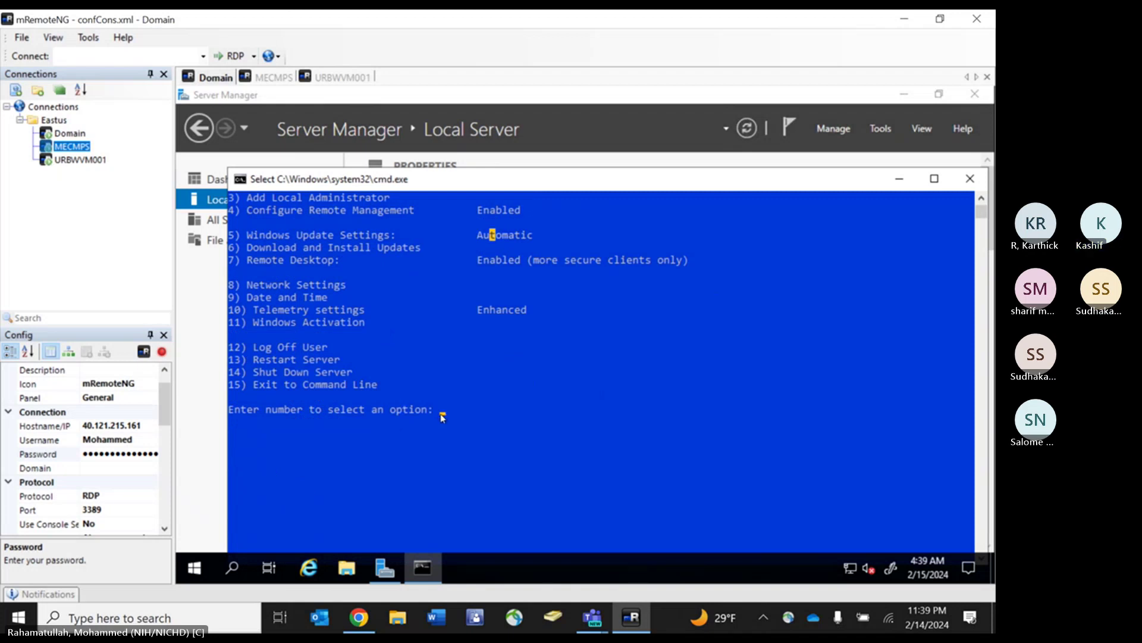
type("5")
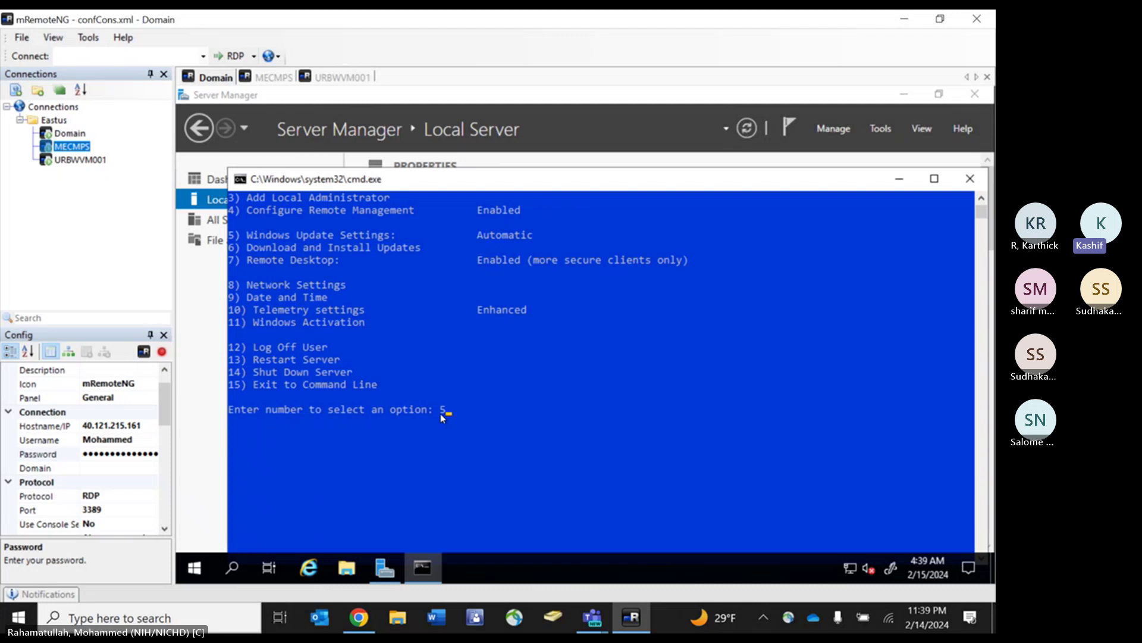
key("Return")
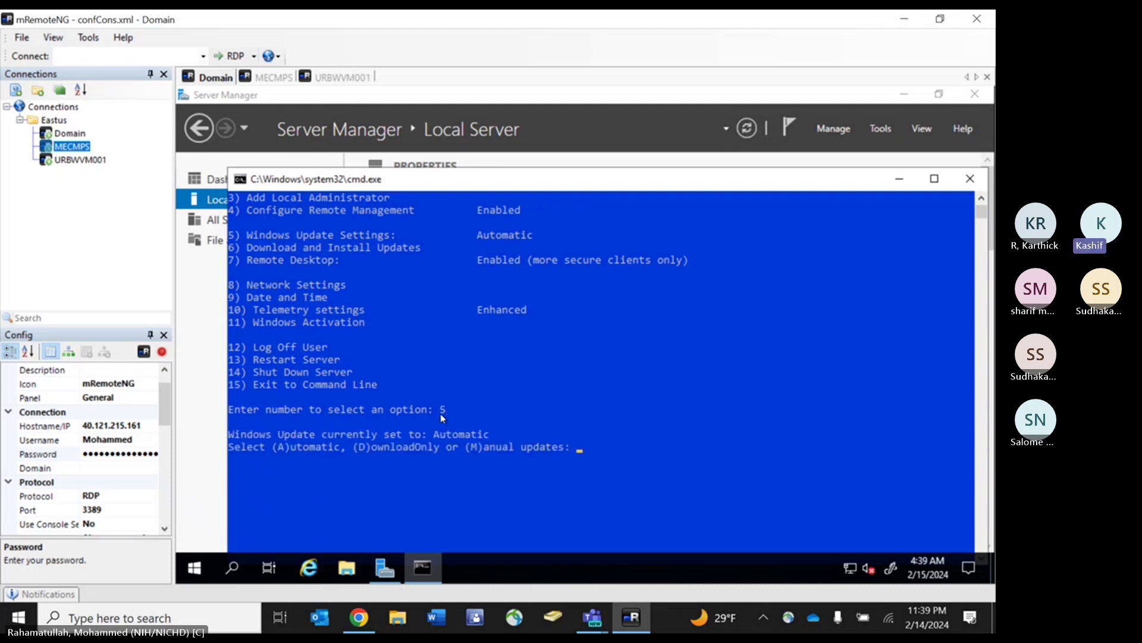
type("m")
key("Return")
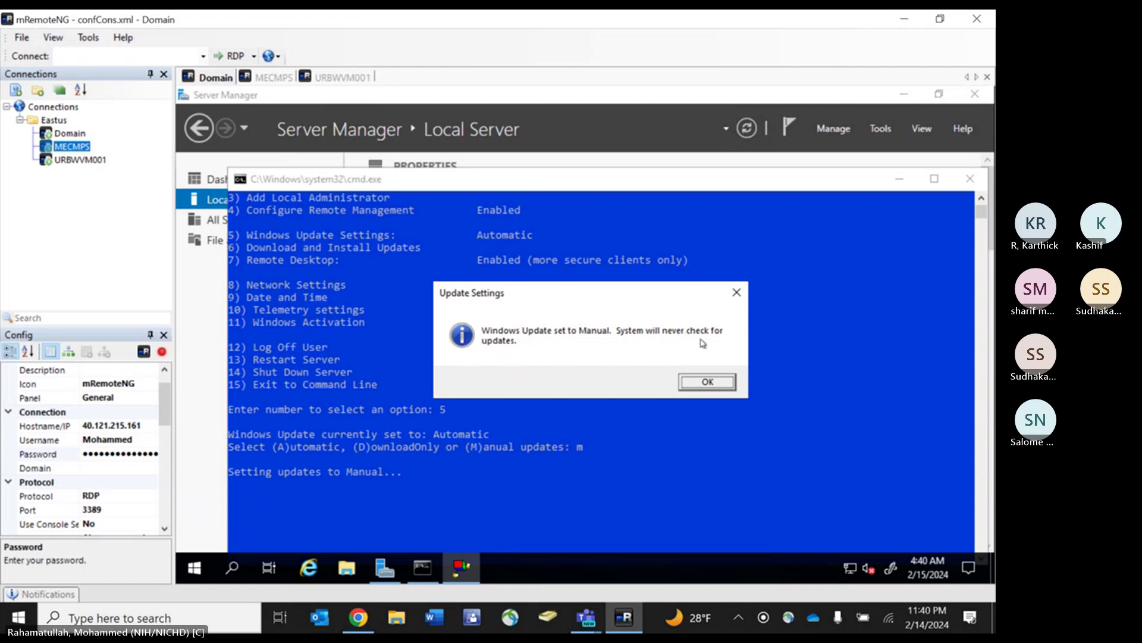
left_click(716, 386)
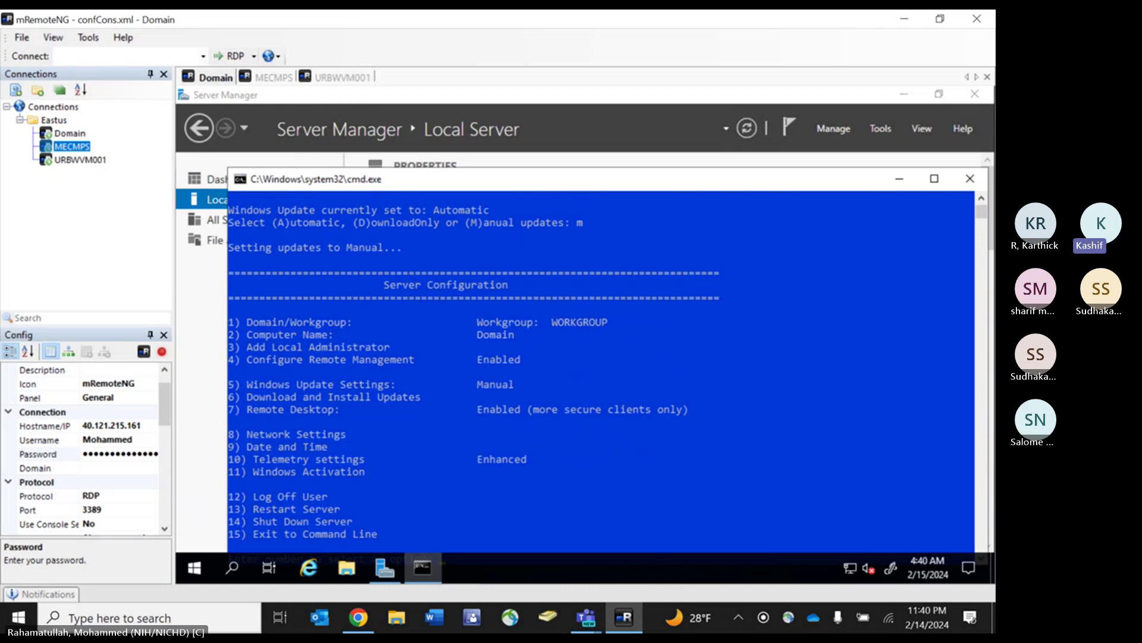
left_click(970, 178)
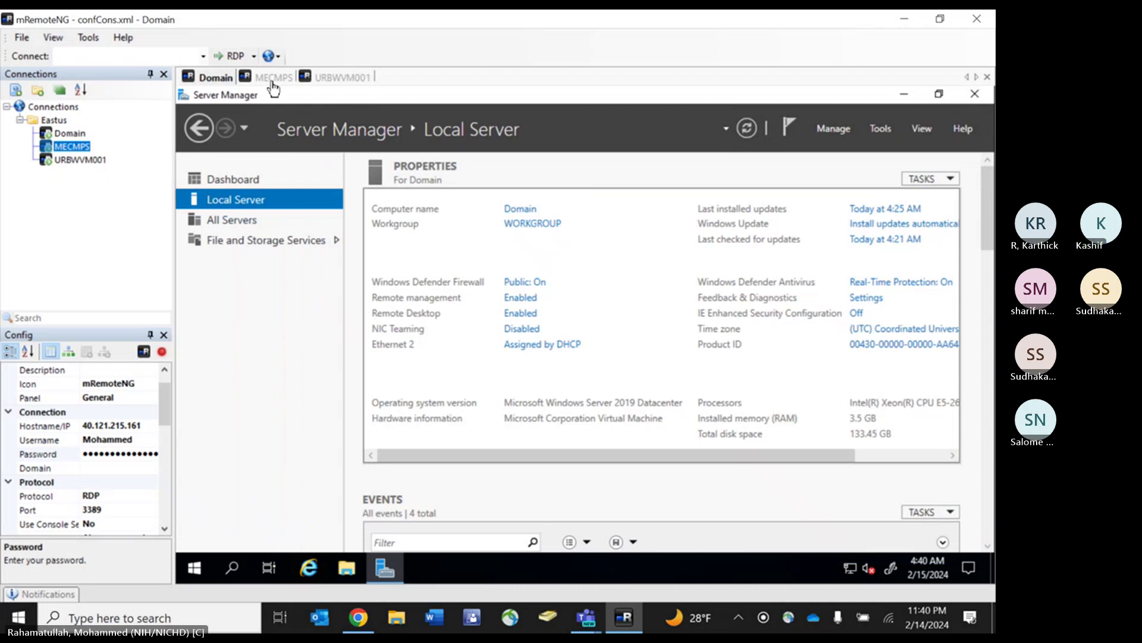
On MECMPS, set IE Enhanced Security Configuration to Off for Administrators and Users
left_click(269, 78)
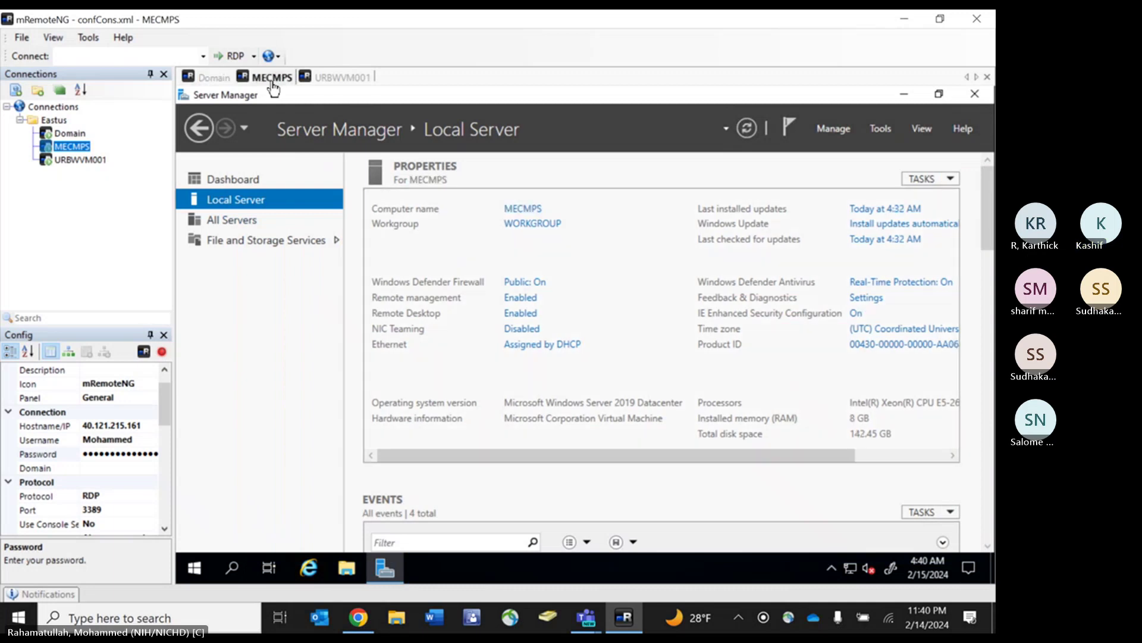
right_click(194, 570)
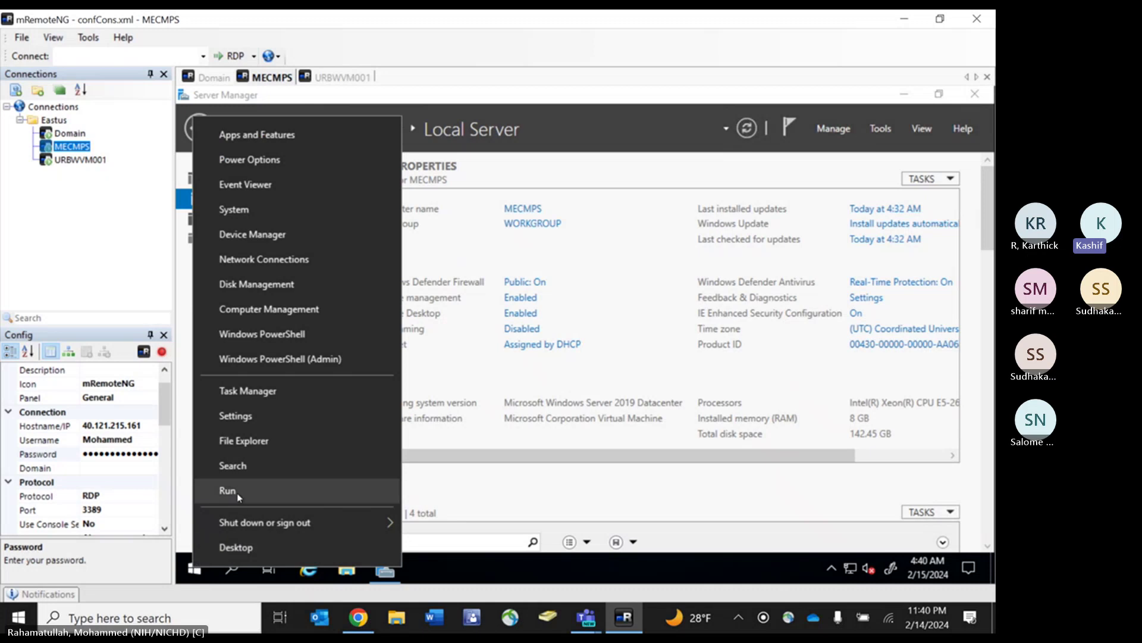
left_click(856, 313)
left_click(484, 306)
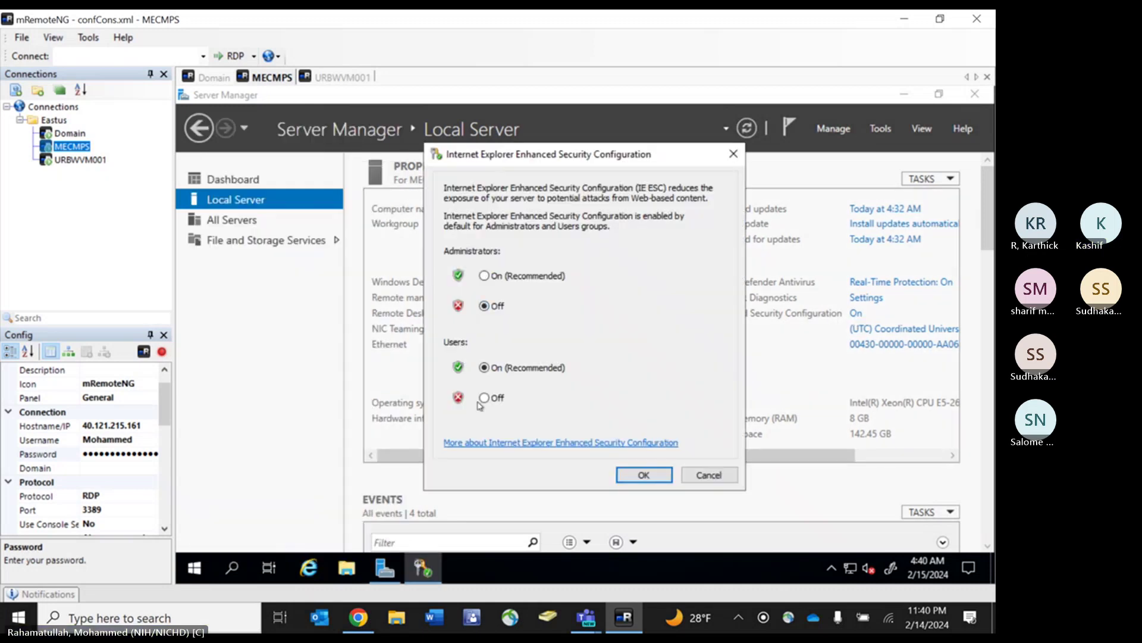
left_click(483, 397)
left_click(659, 477)
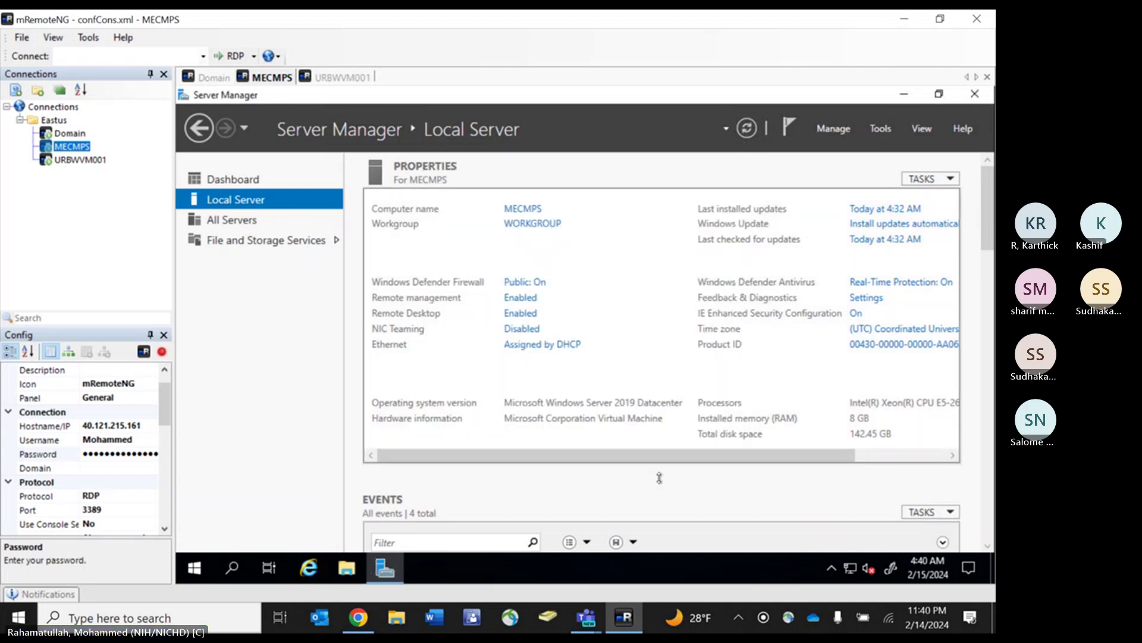
Run sconfig on MECMPS, choose Windows Update settings, enter m for Manual, and close the console
right_click(194, 568)
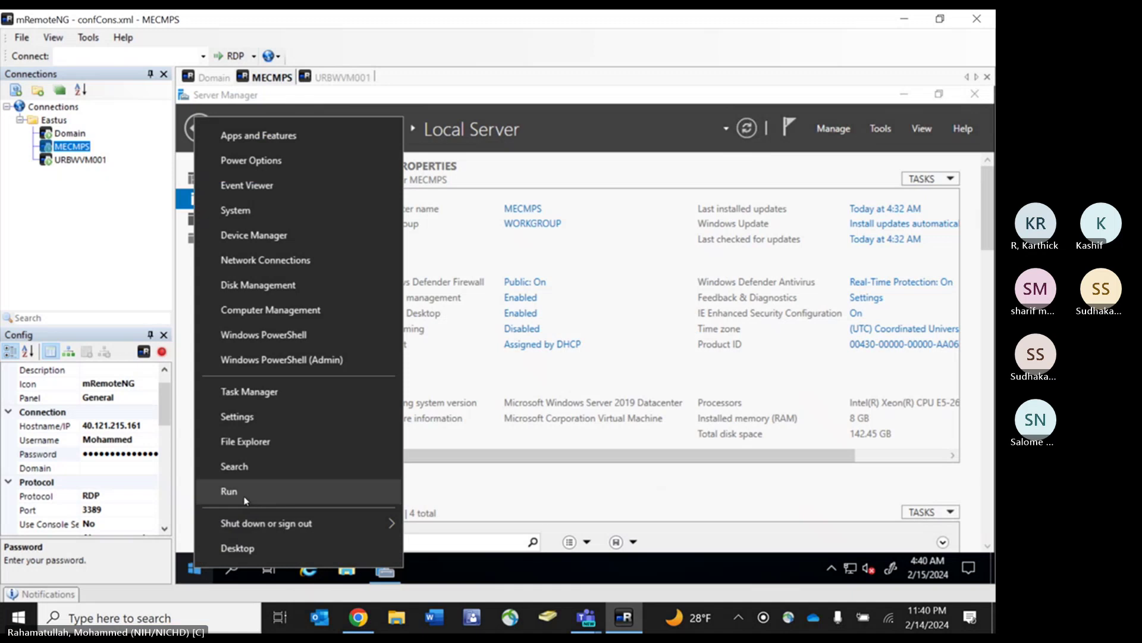
left_click(244, 497)
type("sconfig")
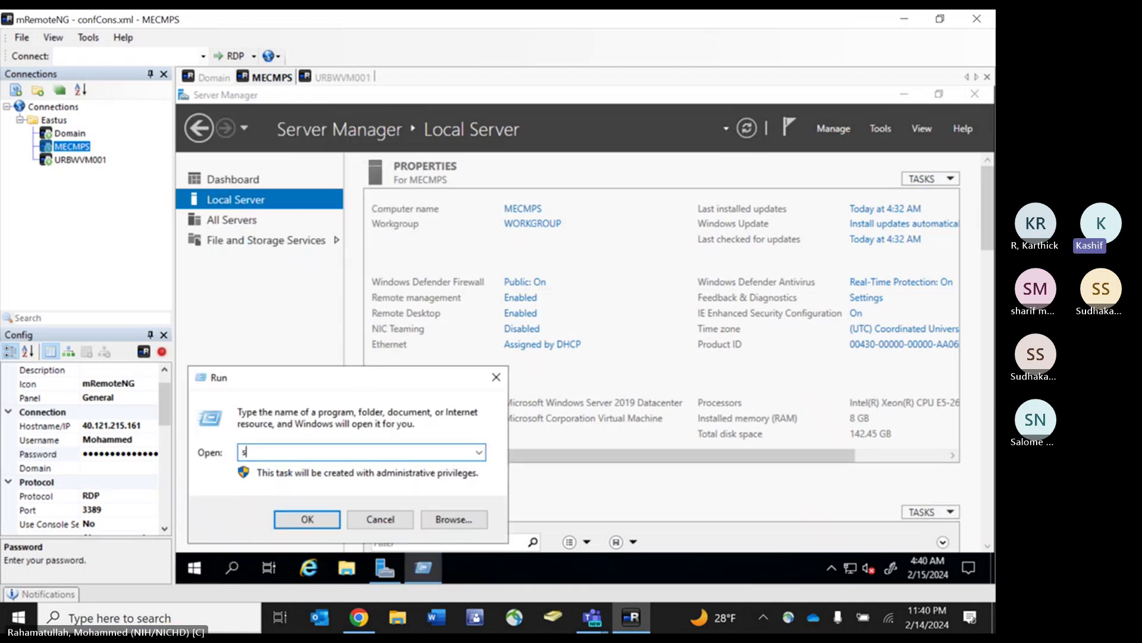
key("Return")
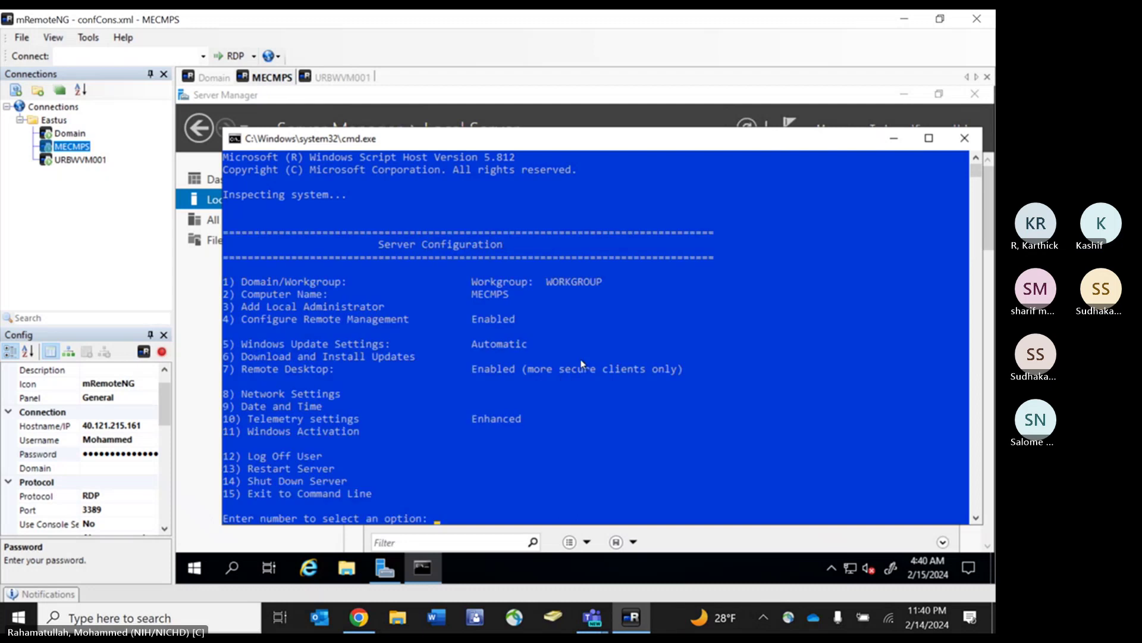
scroll(524, 435, "down", 2)
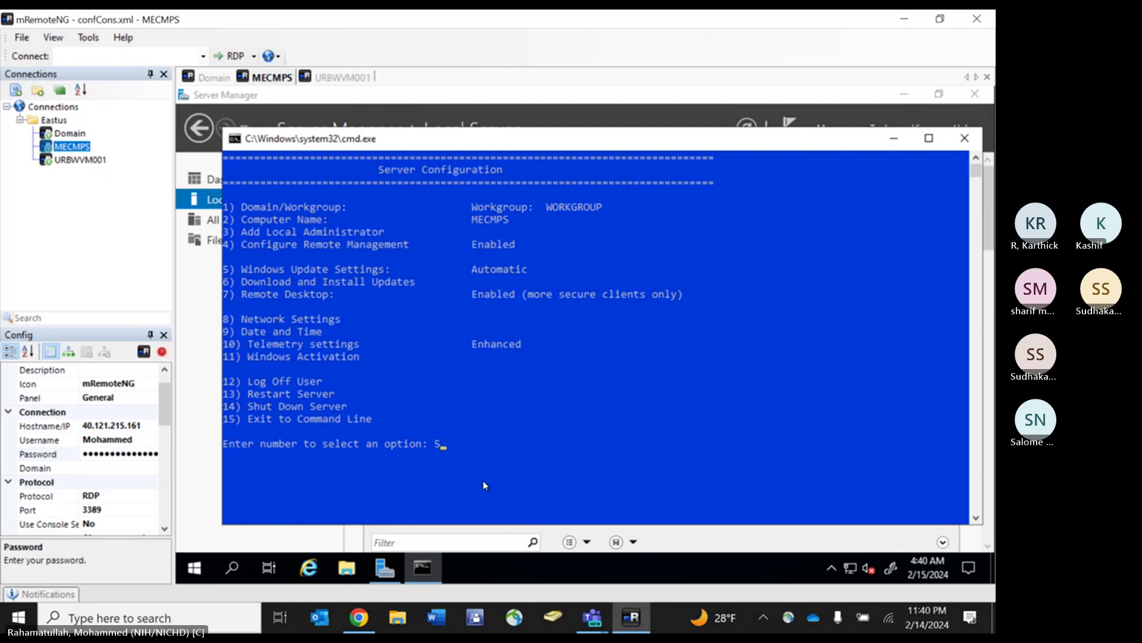
key("Return")
type("m")
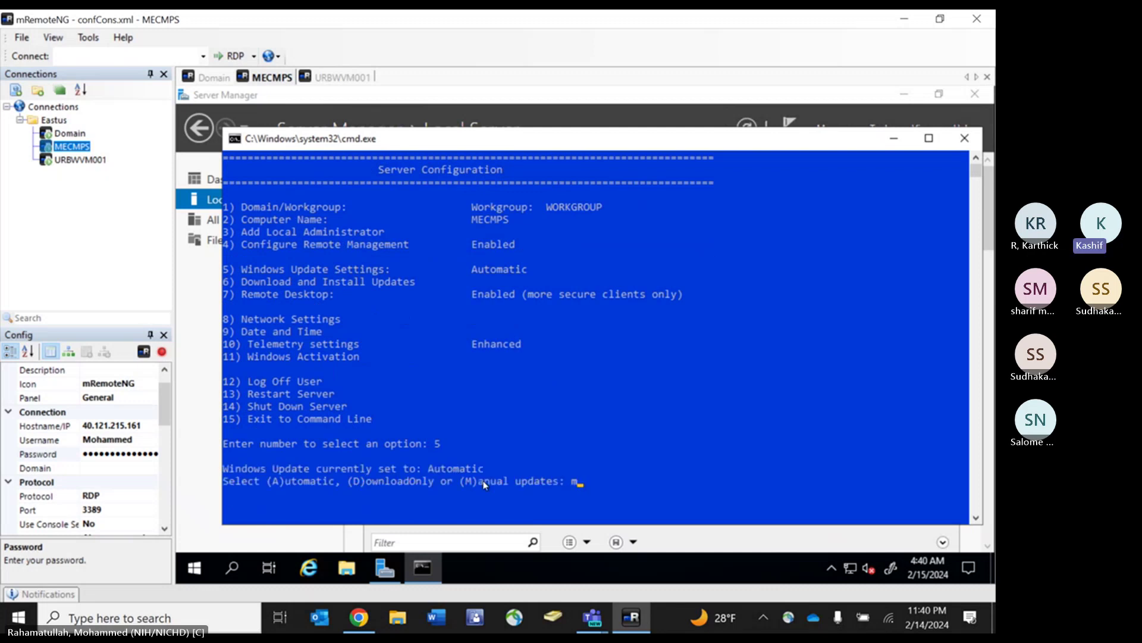
key("Return")
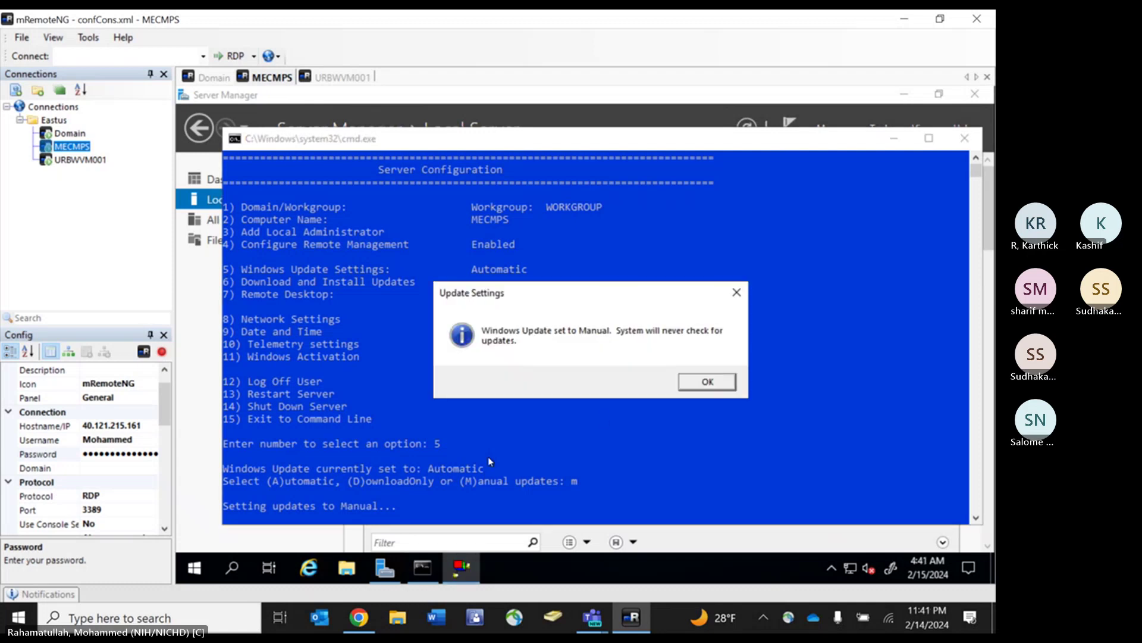
left_click(727, 384)
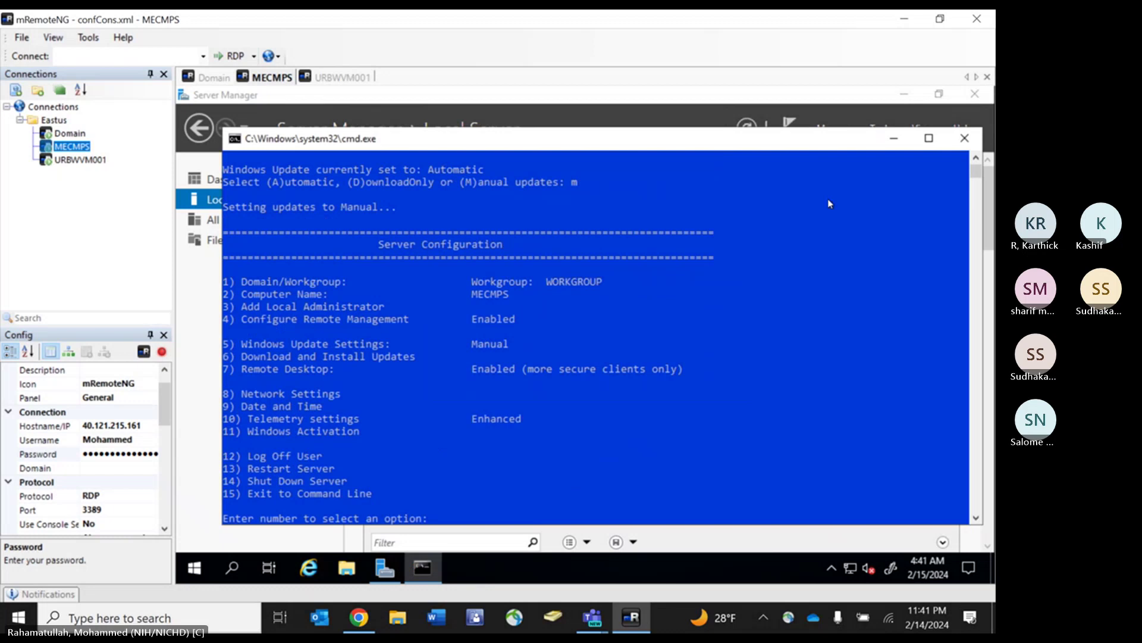
left_click(965, 139)
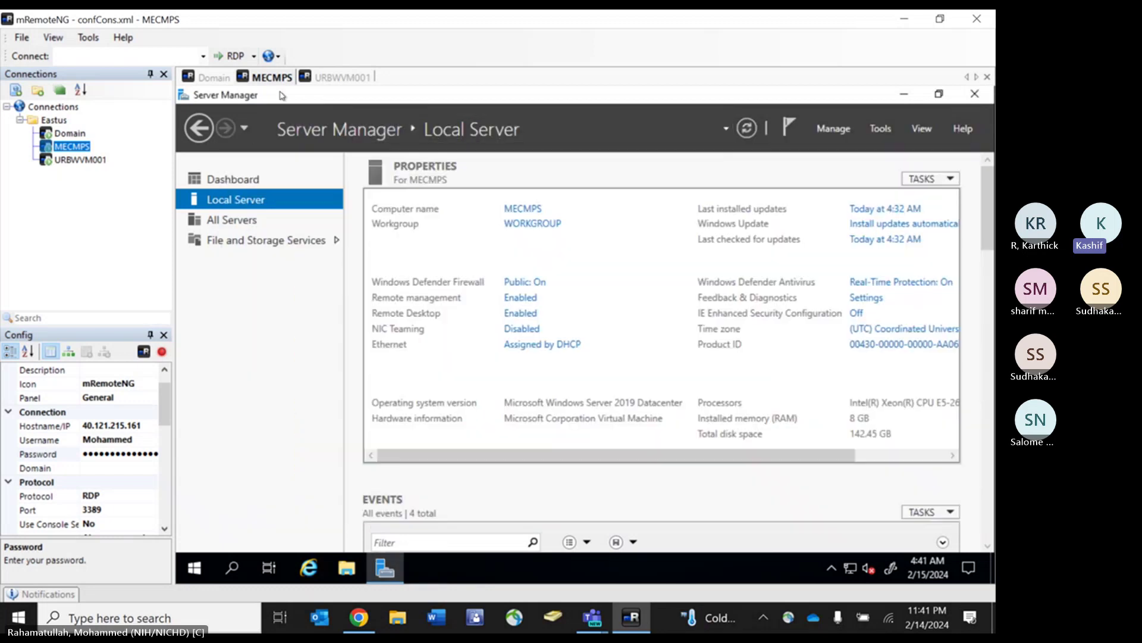
Check the Domain and URBWVM001 sessions, then minimize Server Manager on Domain
left_click(210, 81)
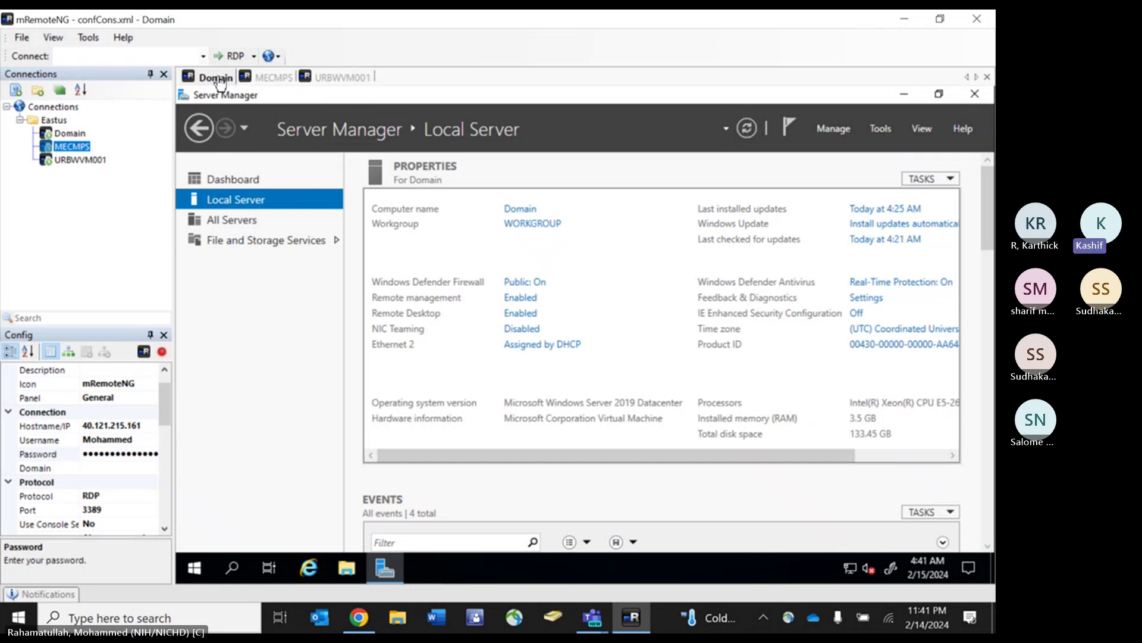
left_click(348, 79)
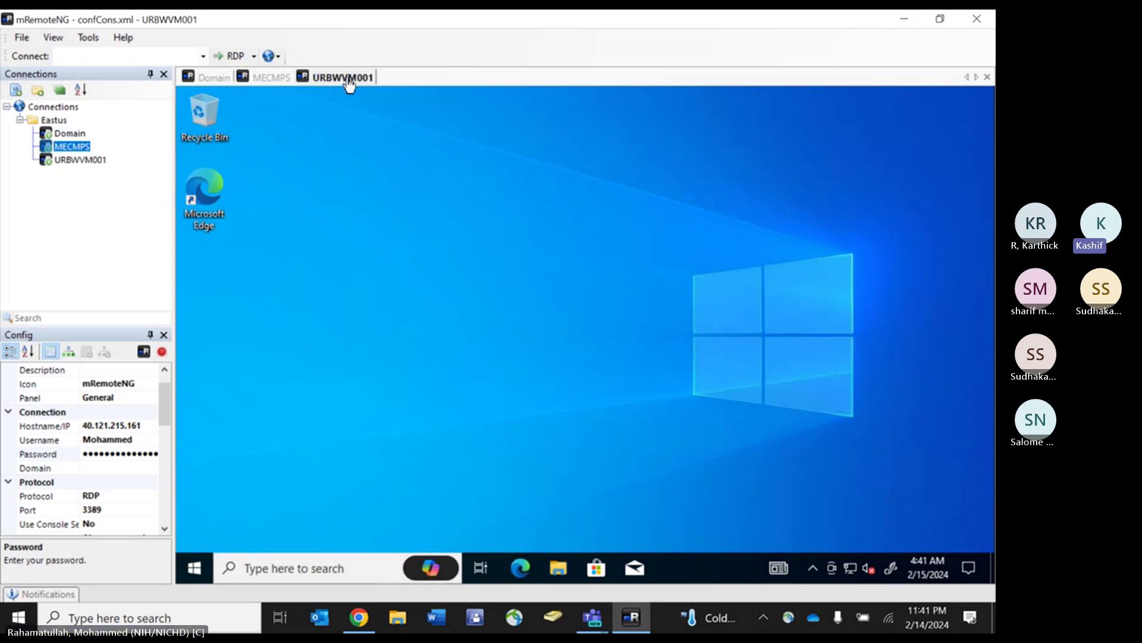
left_click(209, 79)
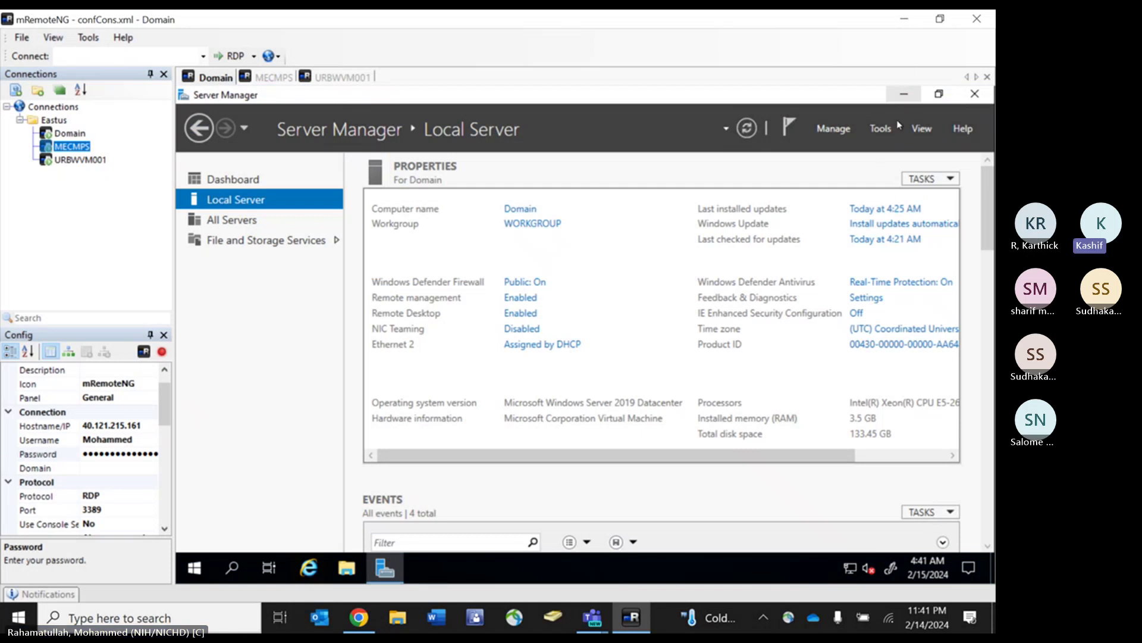
left_click(904, 94)
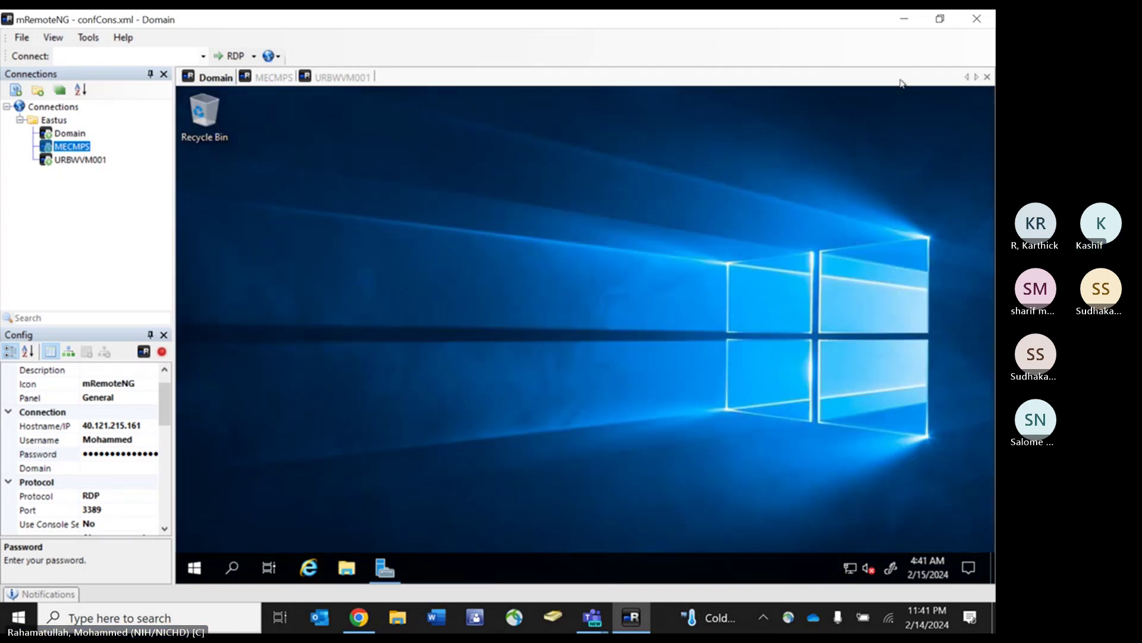
In the Azure Virtual machines list, select URBWVM001, MECMPS and Domain and stop them
left_click(903, 18)
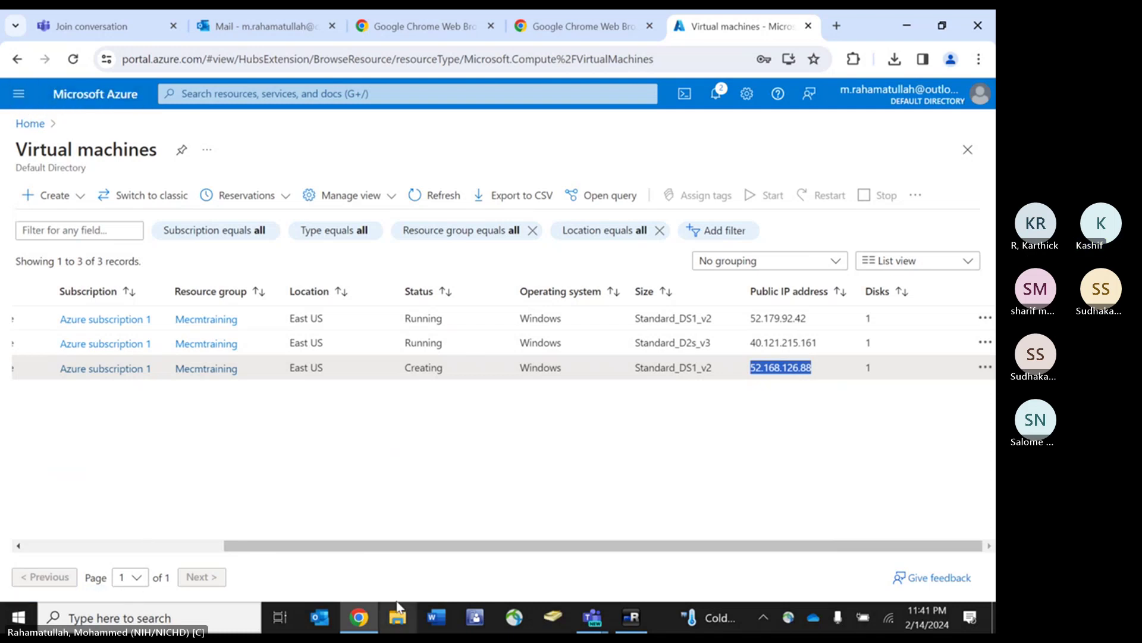
left_click(388, 538)
left_click_drag(387, 539, 36, 543)
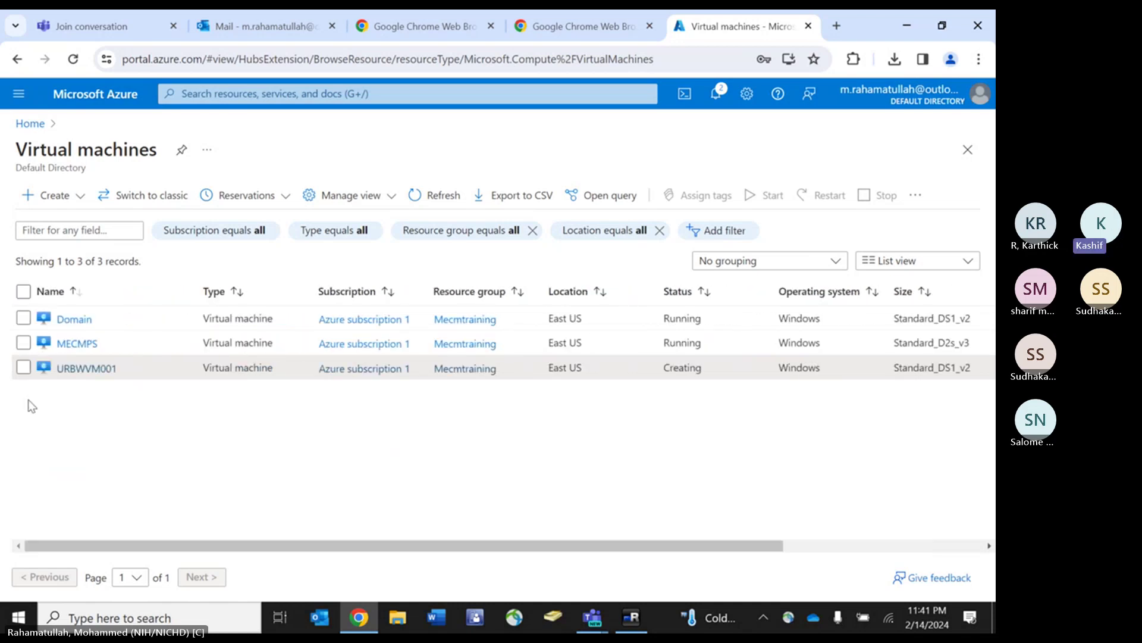
left_click(23, 368)
left_click(23, 342)
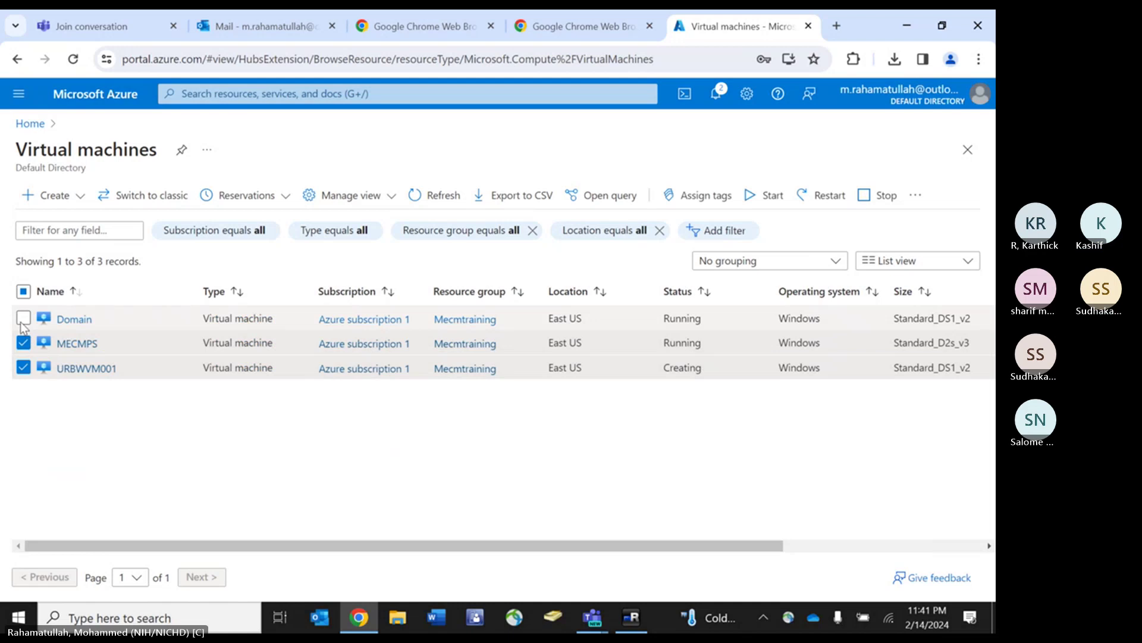
left_click(23, 319)
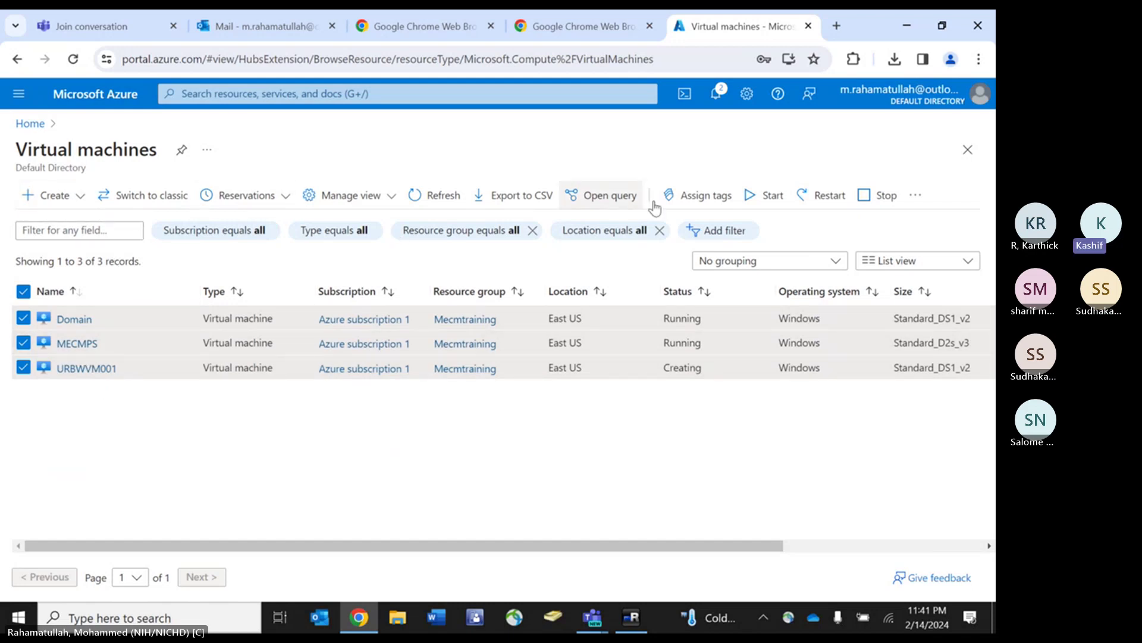
left_click(883, 199)
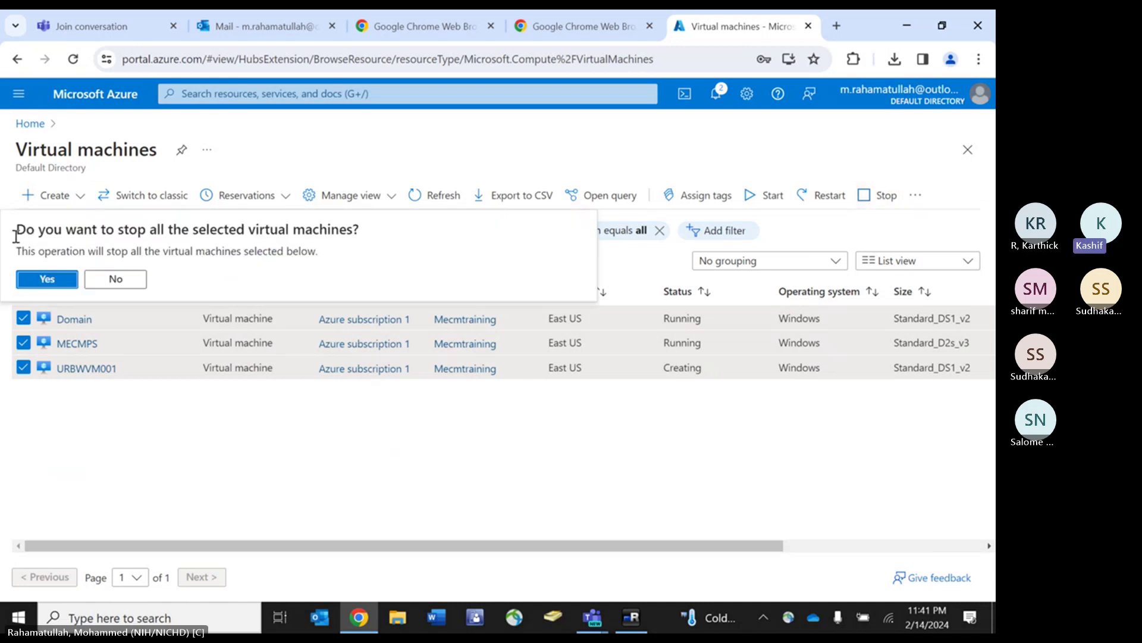
left_click(53, 279)
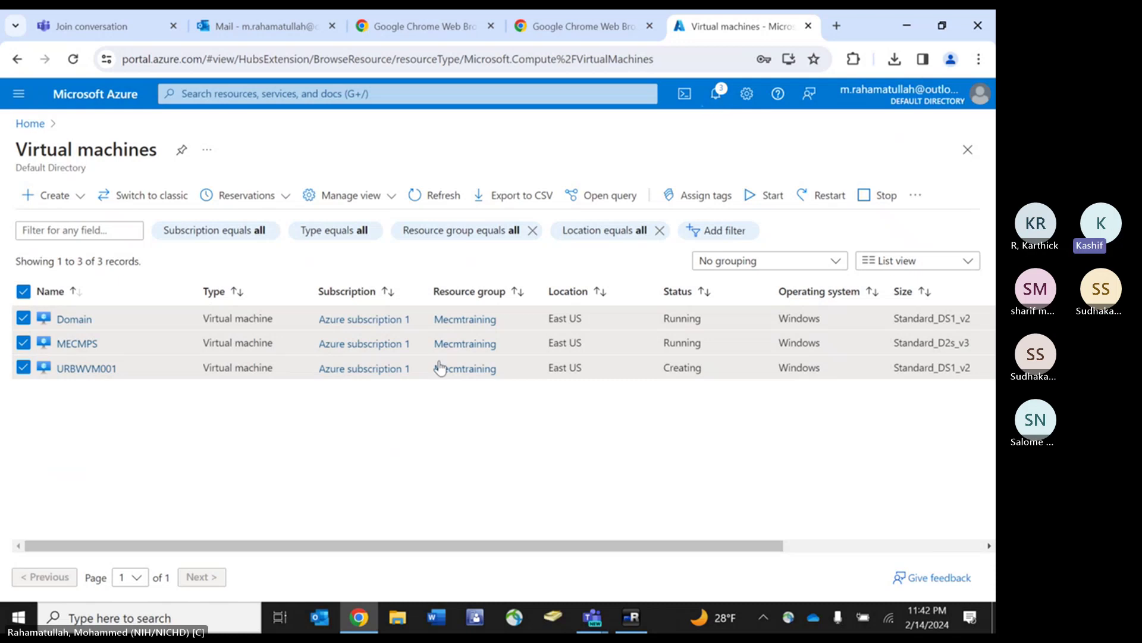
Search the portal for 's' and open the Subscriptions page
left_click(298, 61)
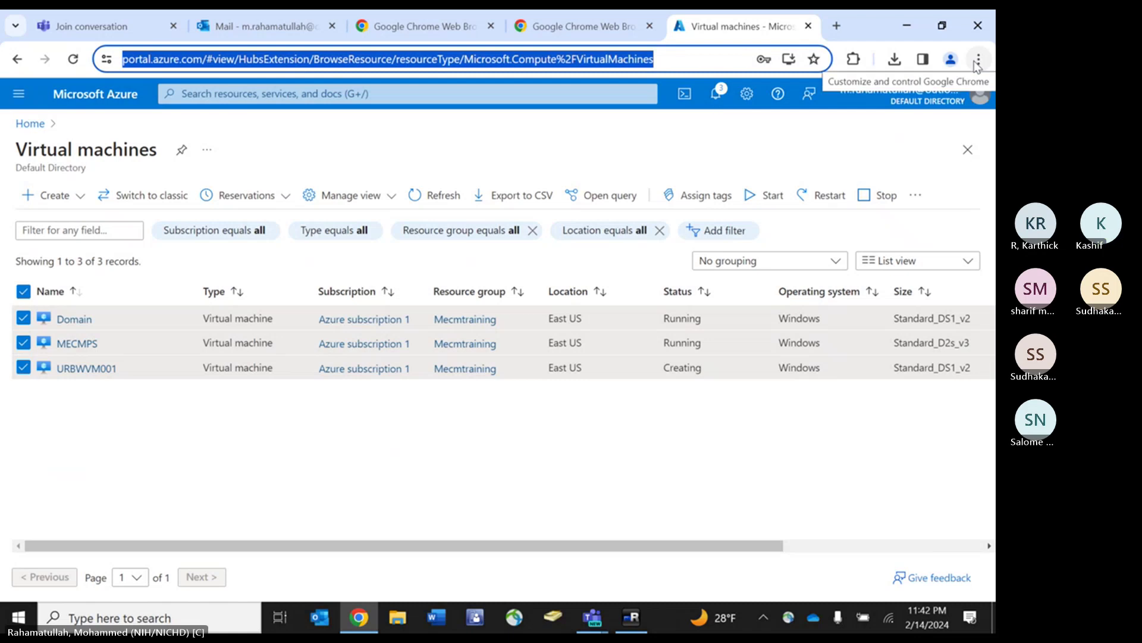
left_click(225, 99)
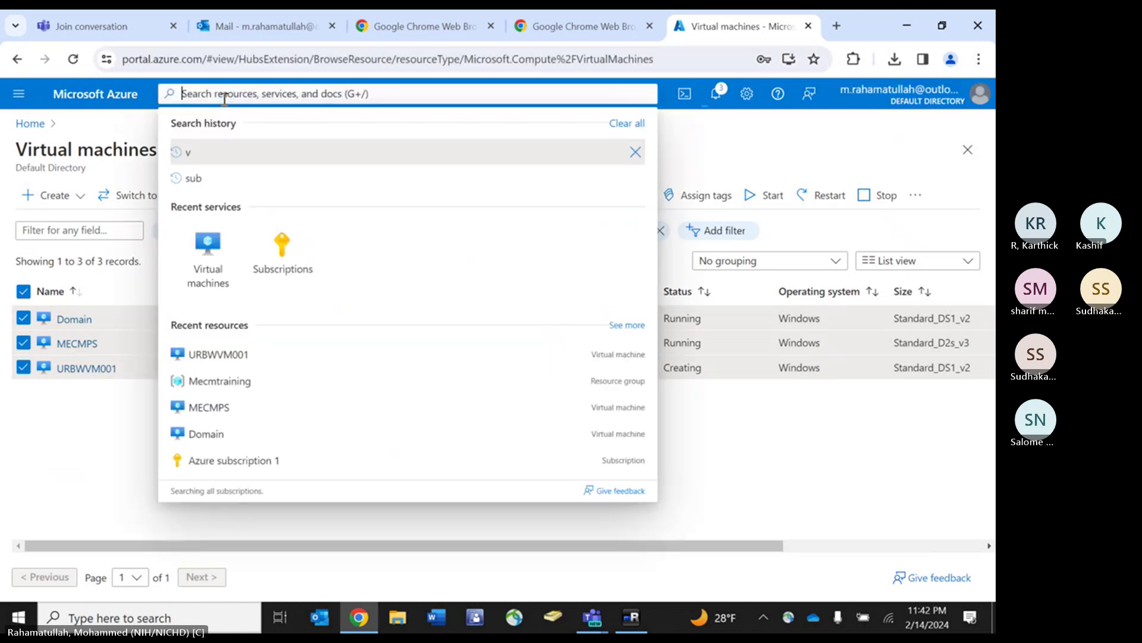
type("s")
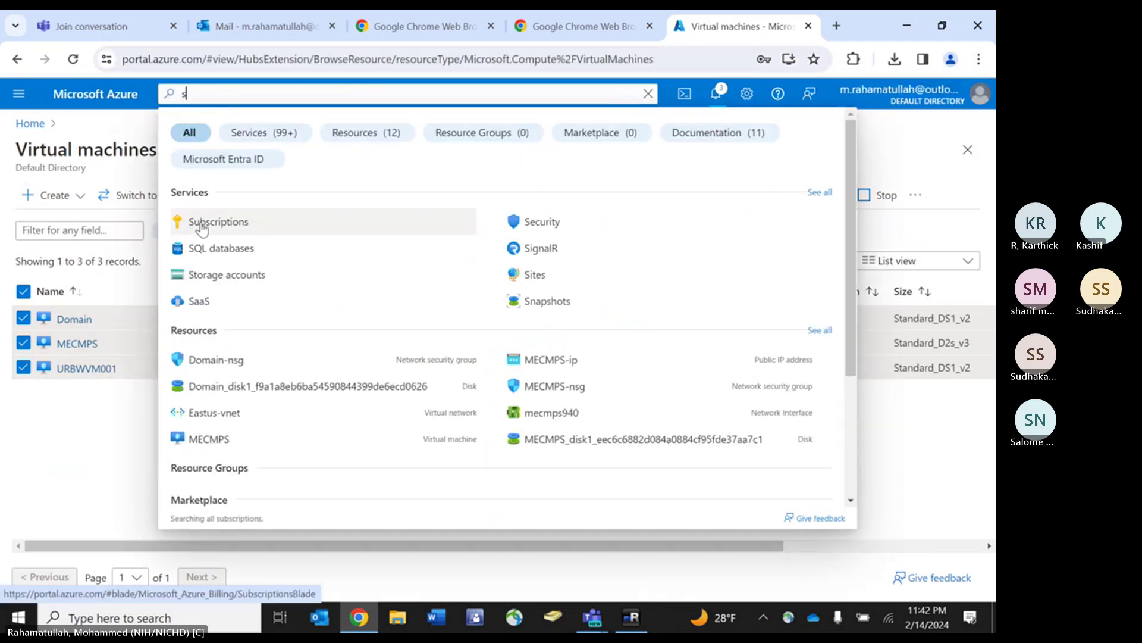
left_click(203, 226)
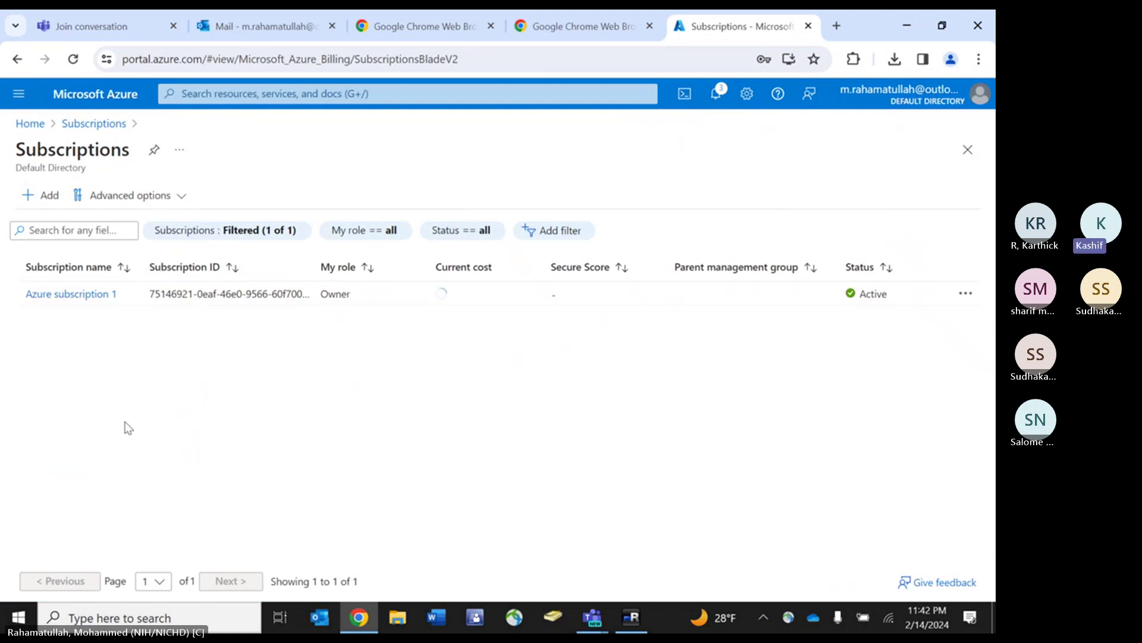